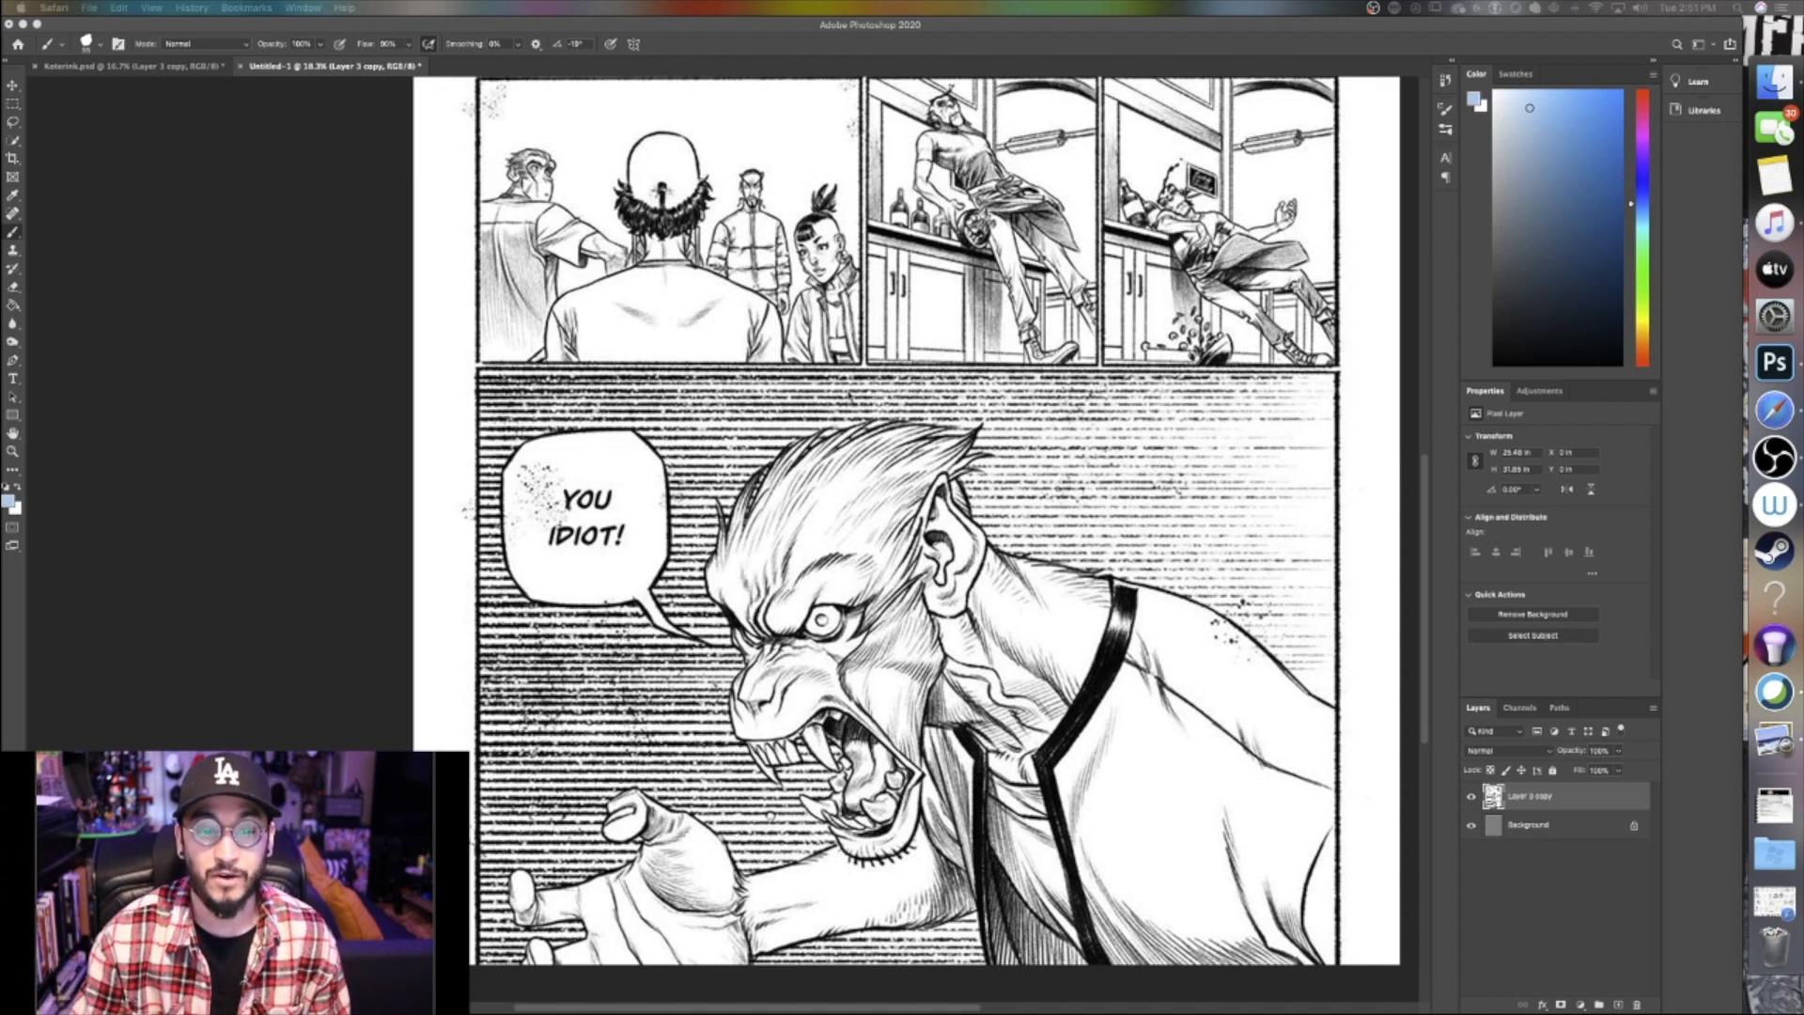
Add the text "KOTERINK" on a new layer and move it into the upper panel beside the capped man's head
{"action": "left_click", "coordinate": [1617, 1005]}
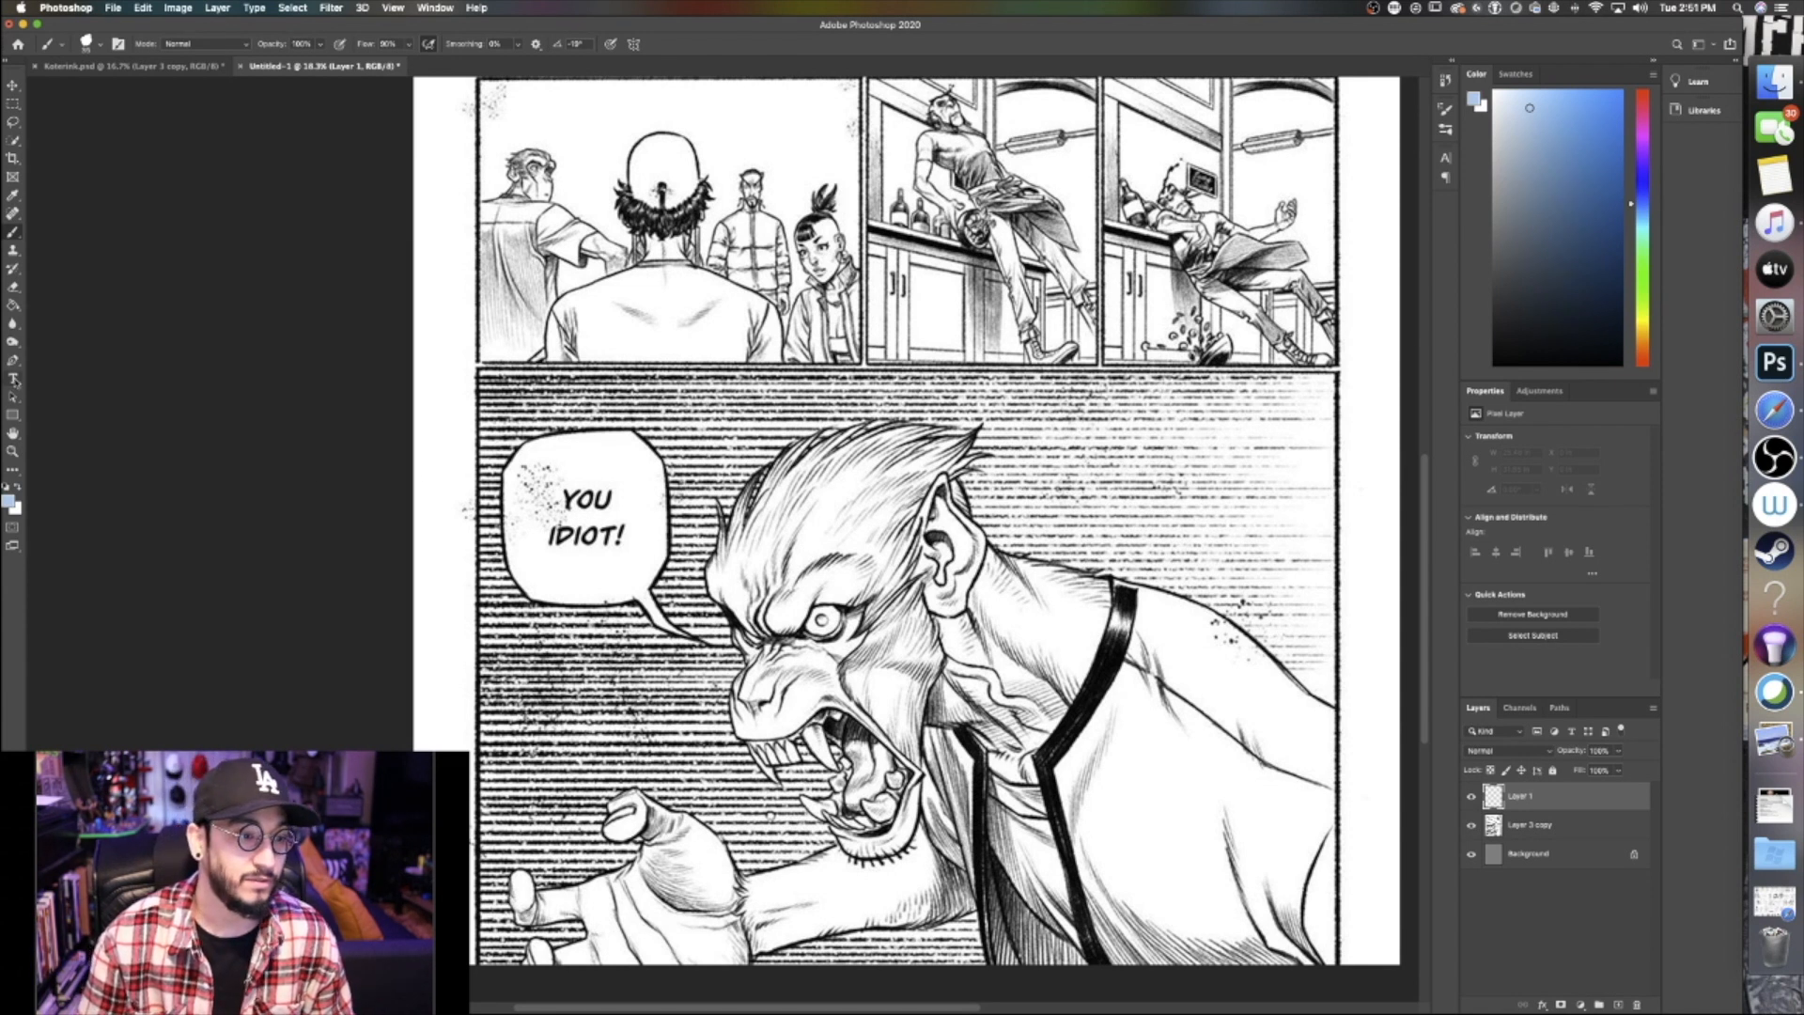
{"action": "key", "text": "t"}
{"action": "left_click_drag", "start_coordinate": [437, 358], "coordinate": [785, 487]}
{"action": "type", "text": "KO"}
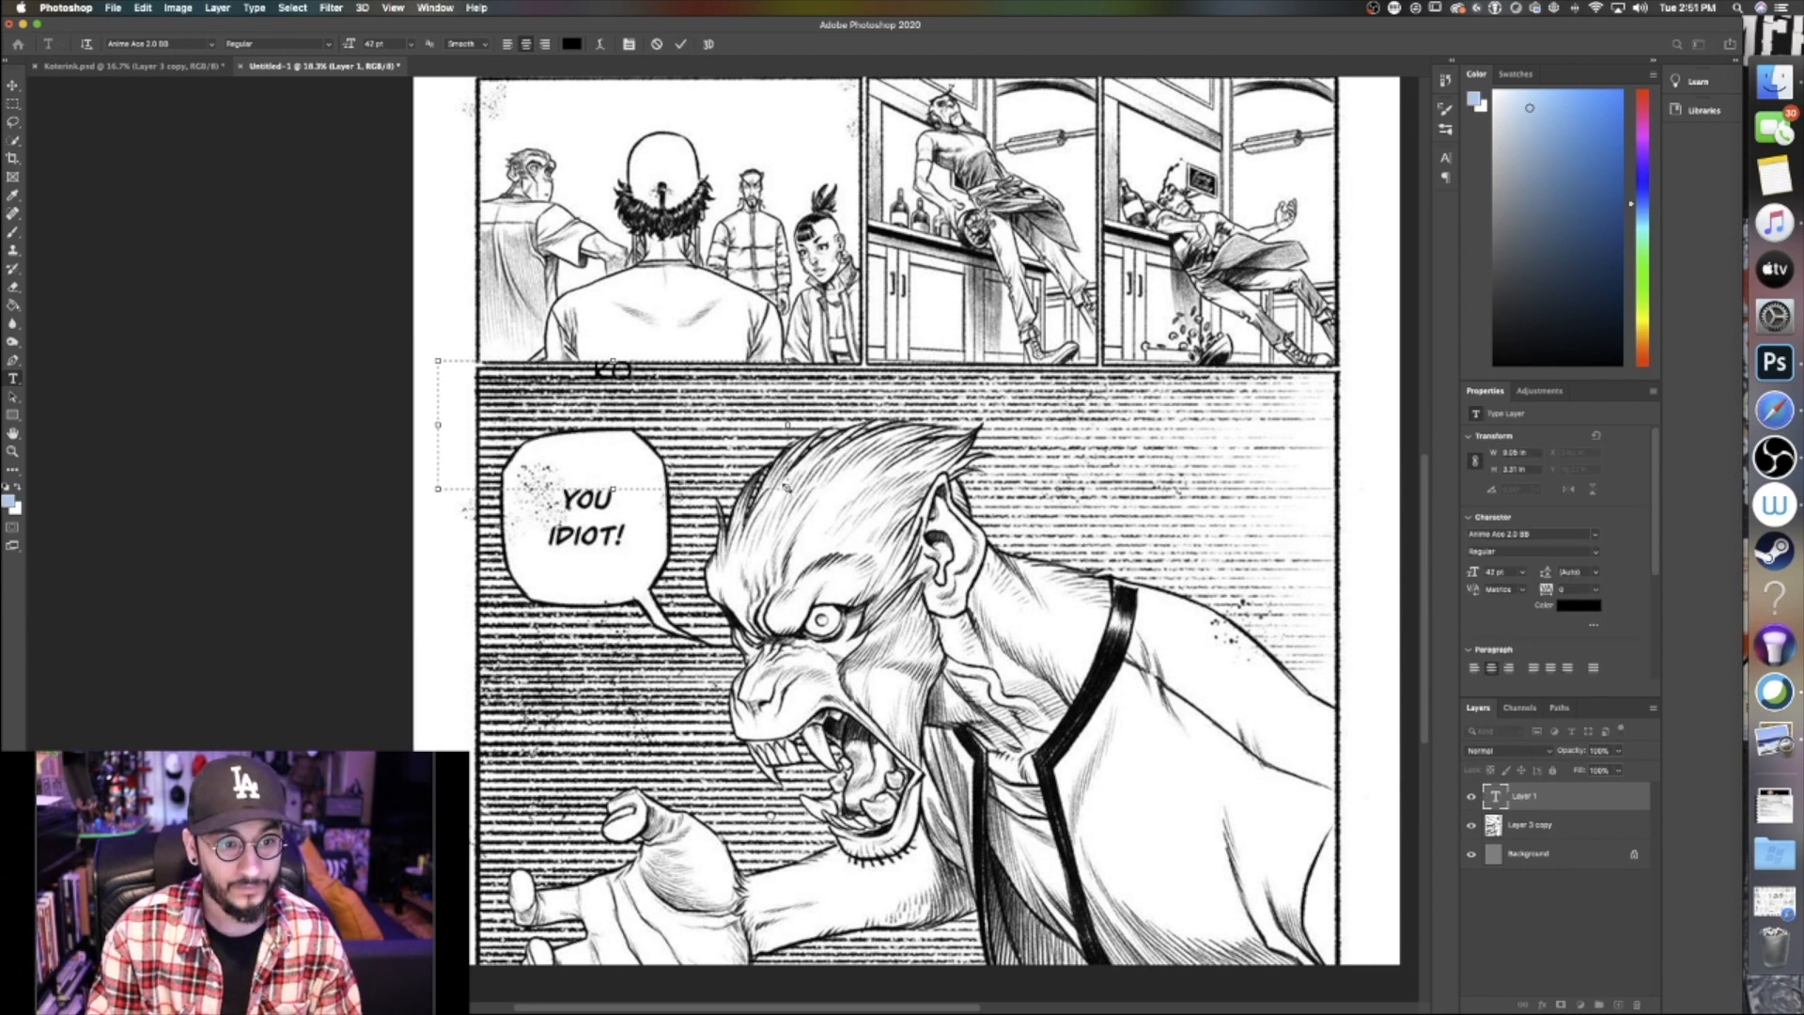
{"action": "type", "text": "TERINK"}
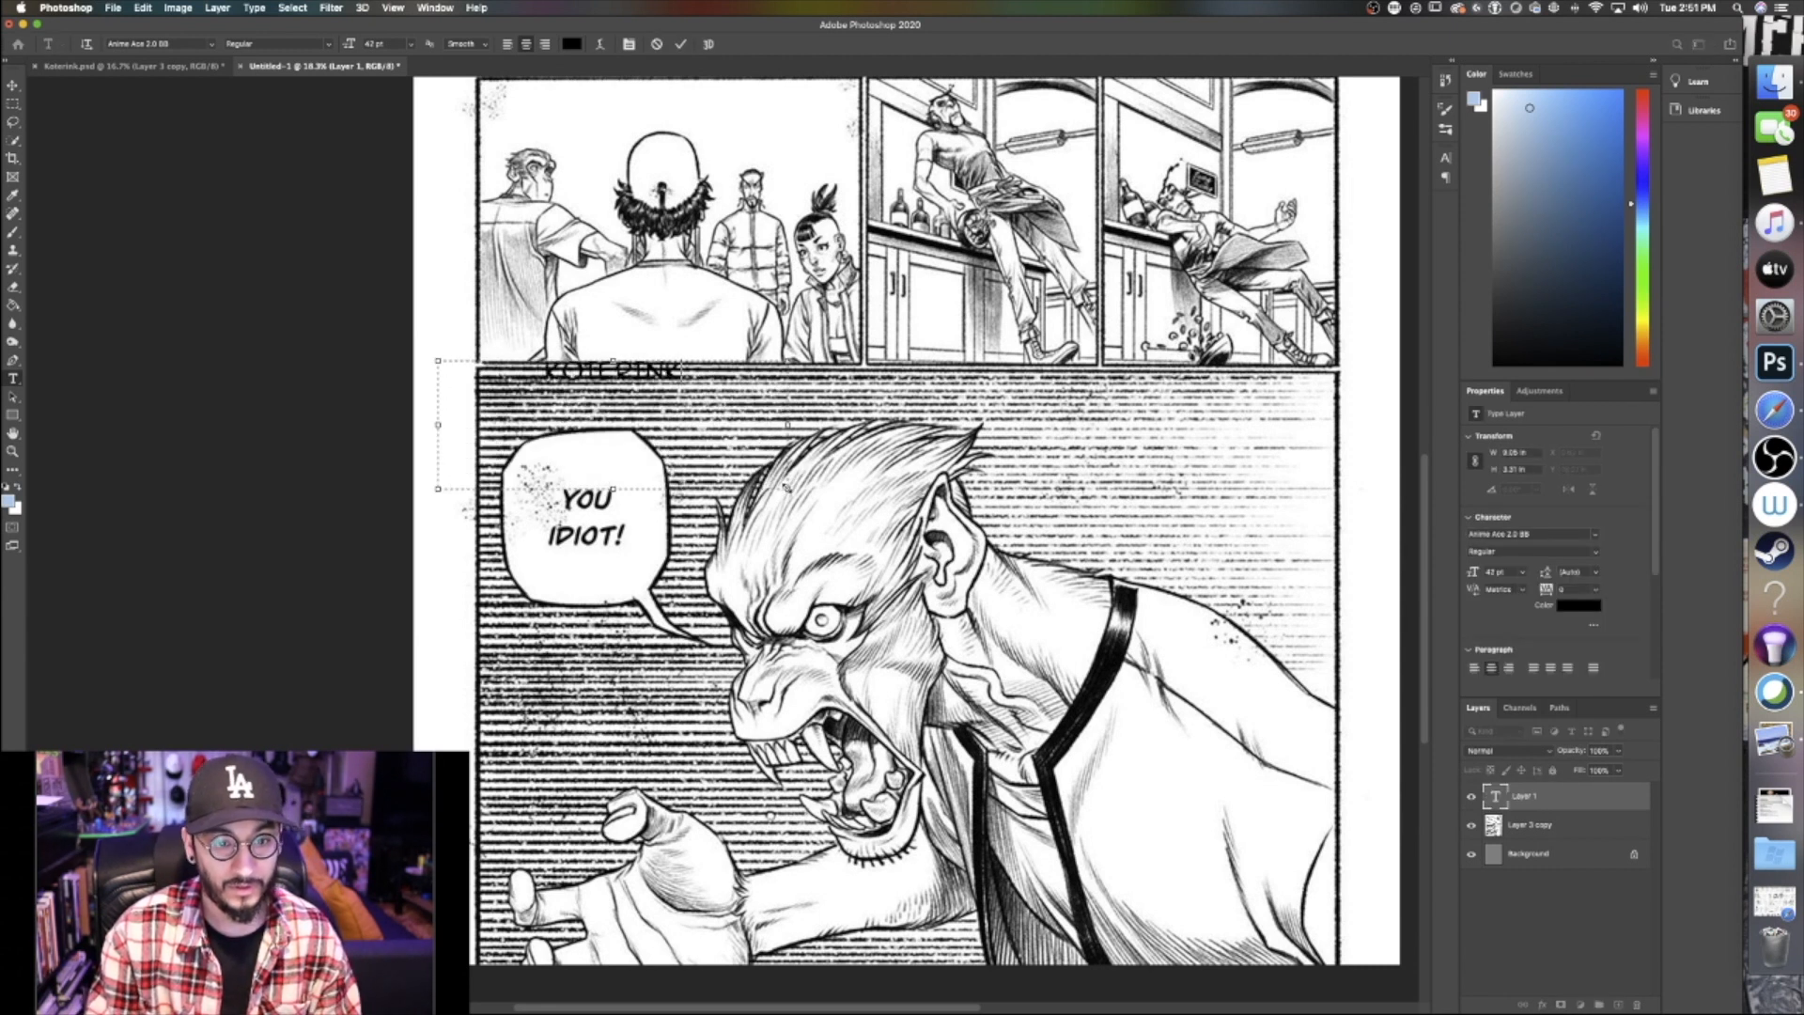
{"action": "left_click", "coordinate": [13, 84]}
{"action": "left_click_drag", "start_coordinate": [639, 374], "coordinate": [790, 153]}
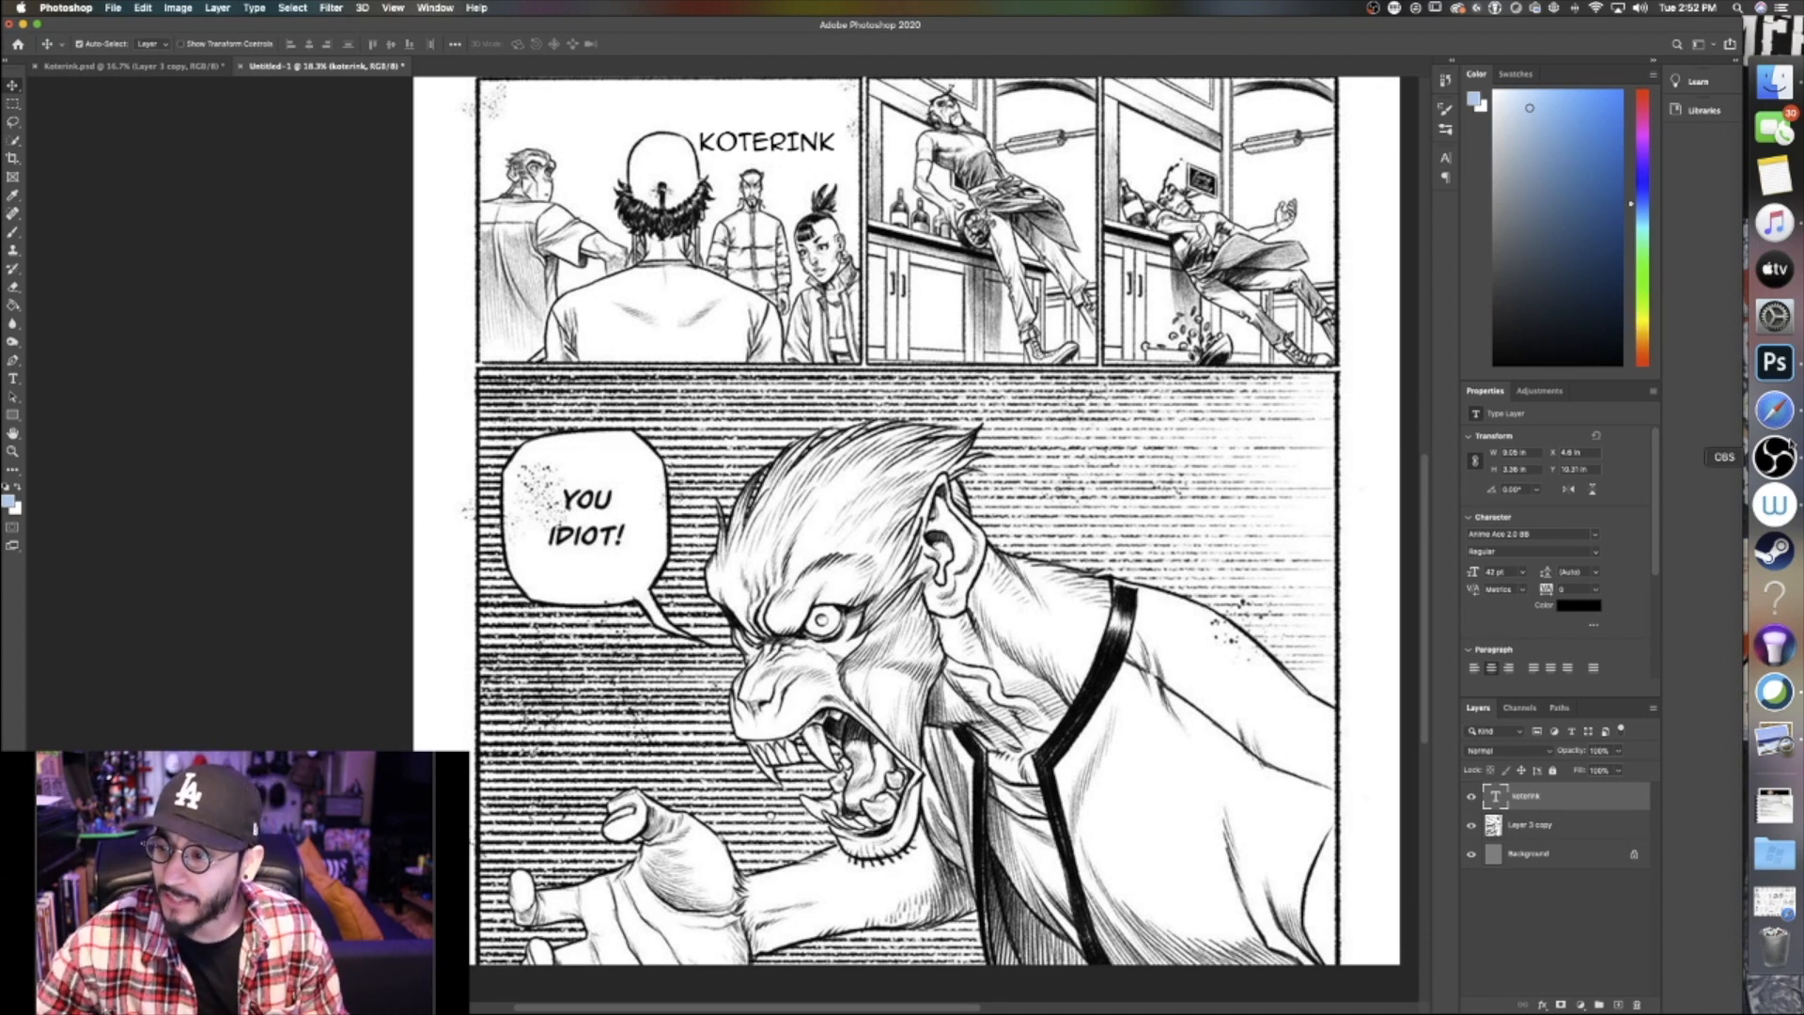
Switch to Safari and examine several portraits in the outline art image results, including the woman with glasses, then close the window
{"action": "left_click", "coordinate": [1775, 411]}
{"action": "scroll", "coordinate": [1090, 568], "scroll_direction": "up", "scroll_amount": 2}
{"action": "scroll", "coordinate": [1090, 568], "scroll_direction": "up", "scroll_amount": 4}
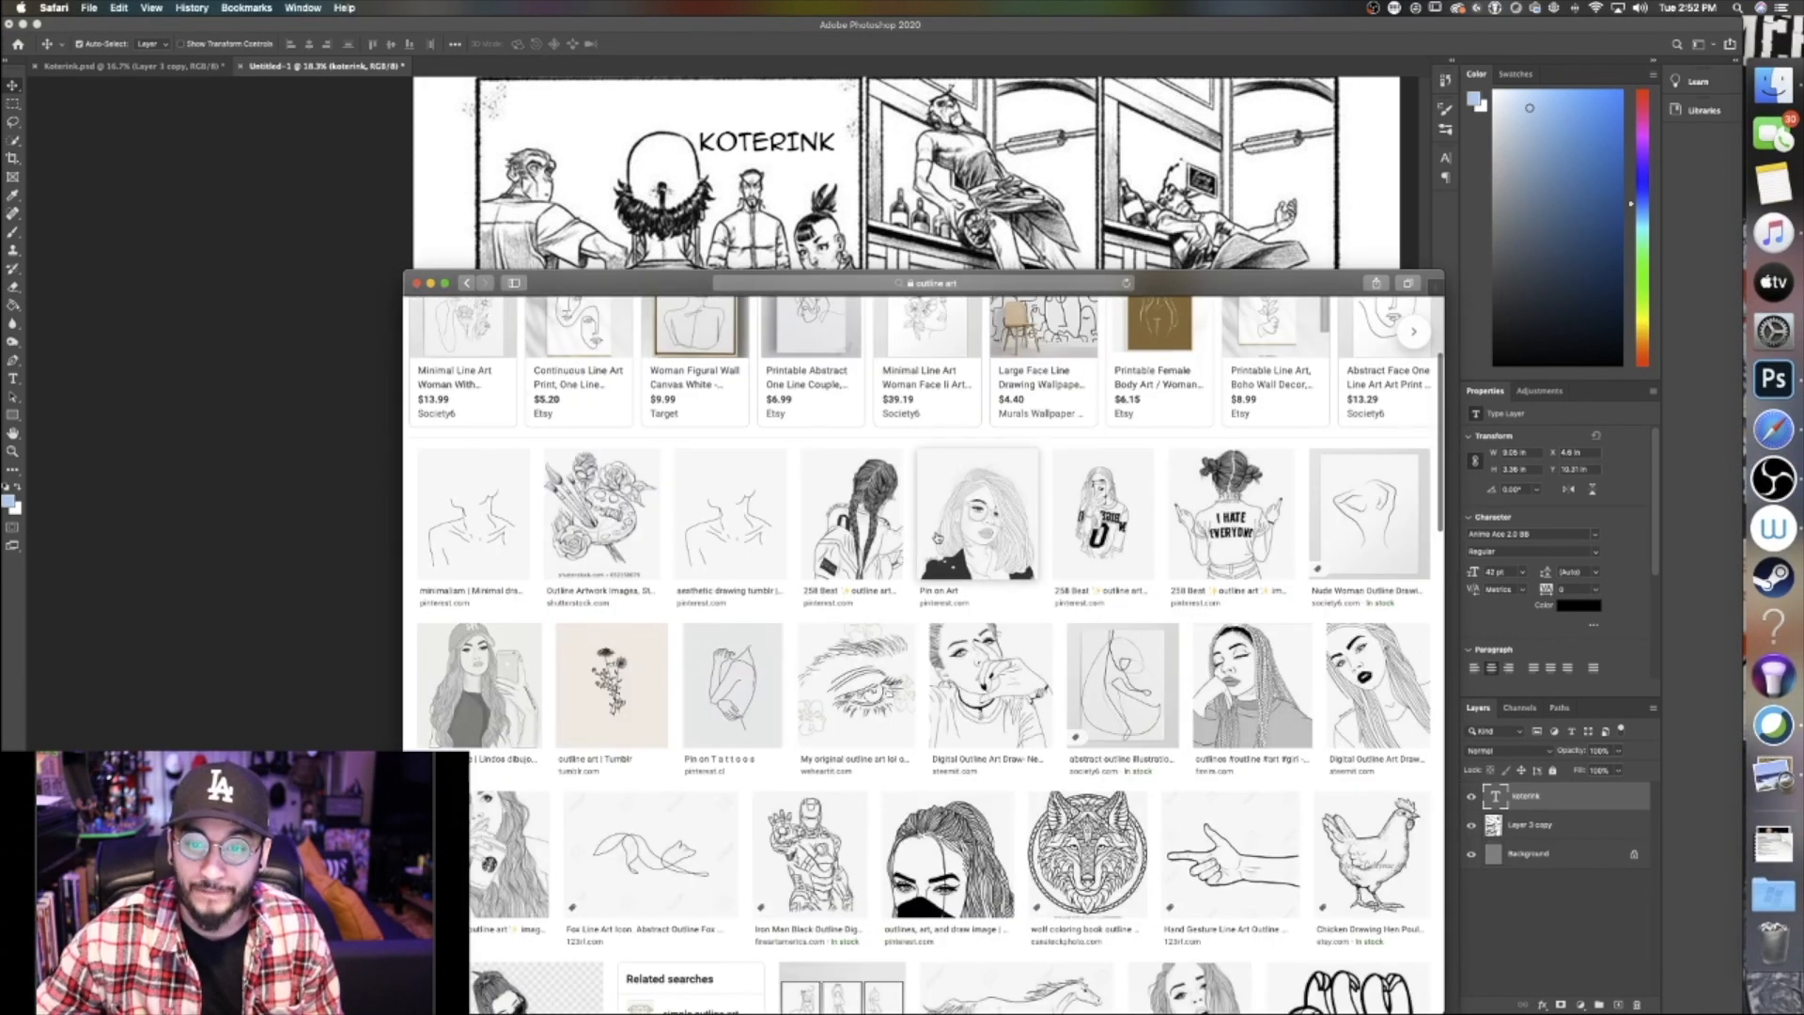
{"action": "left_click", "coordinate": [979, 544]}
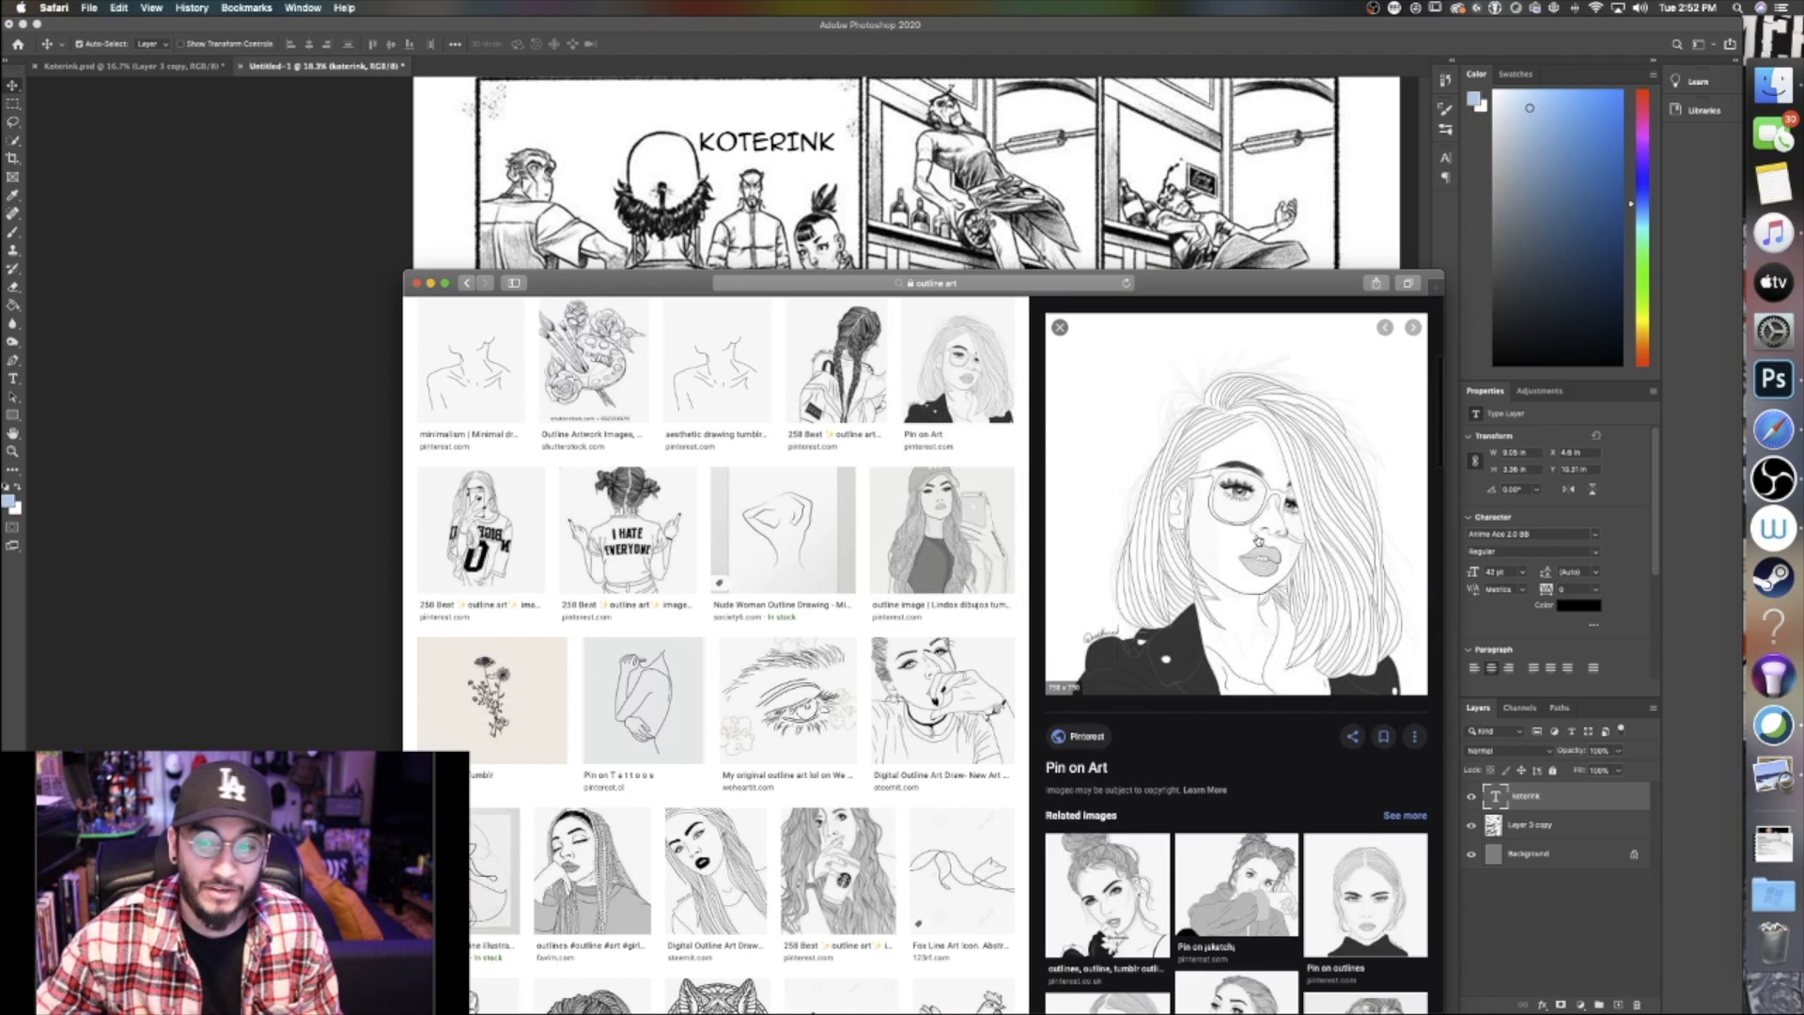
{"action": "scroll", "coordinate": [782, 620], "scroll_direction": "down", "scroll_amount": 2}
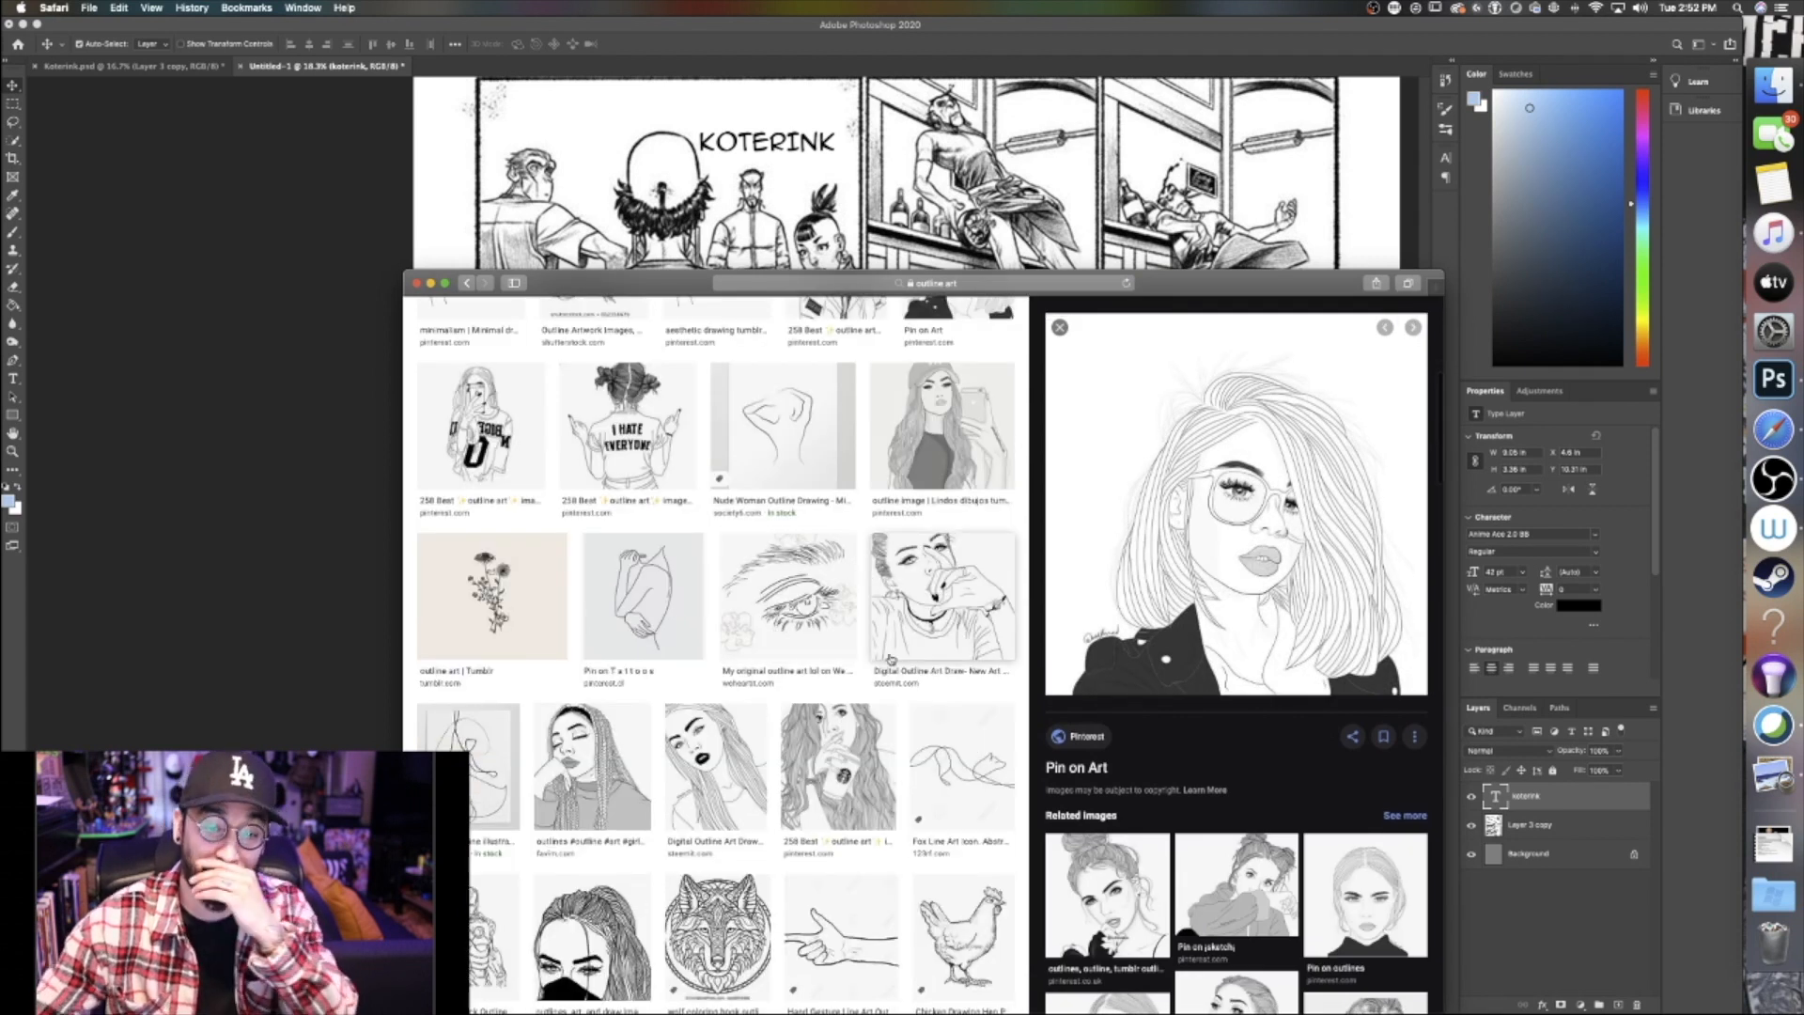
{"action": "left_click", "coordinate": [920, 625]}
{"action": "scroll", "coordinate": [783, 645], "scroll_direction": "down", "scroll_amount": 1}
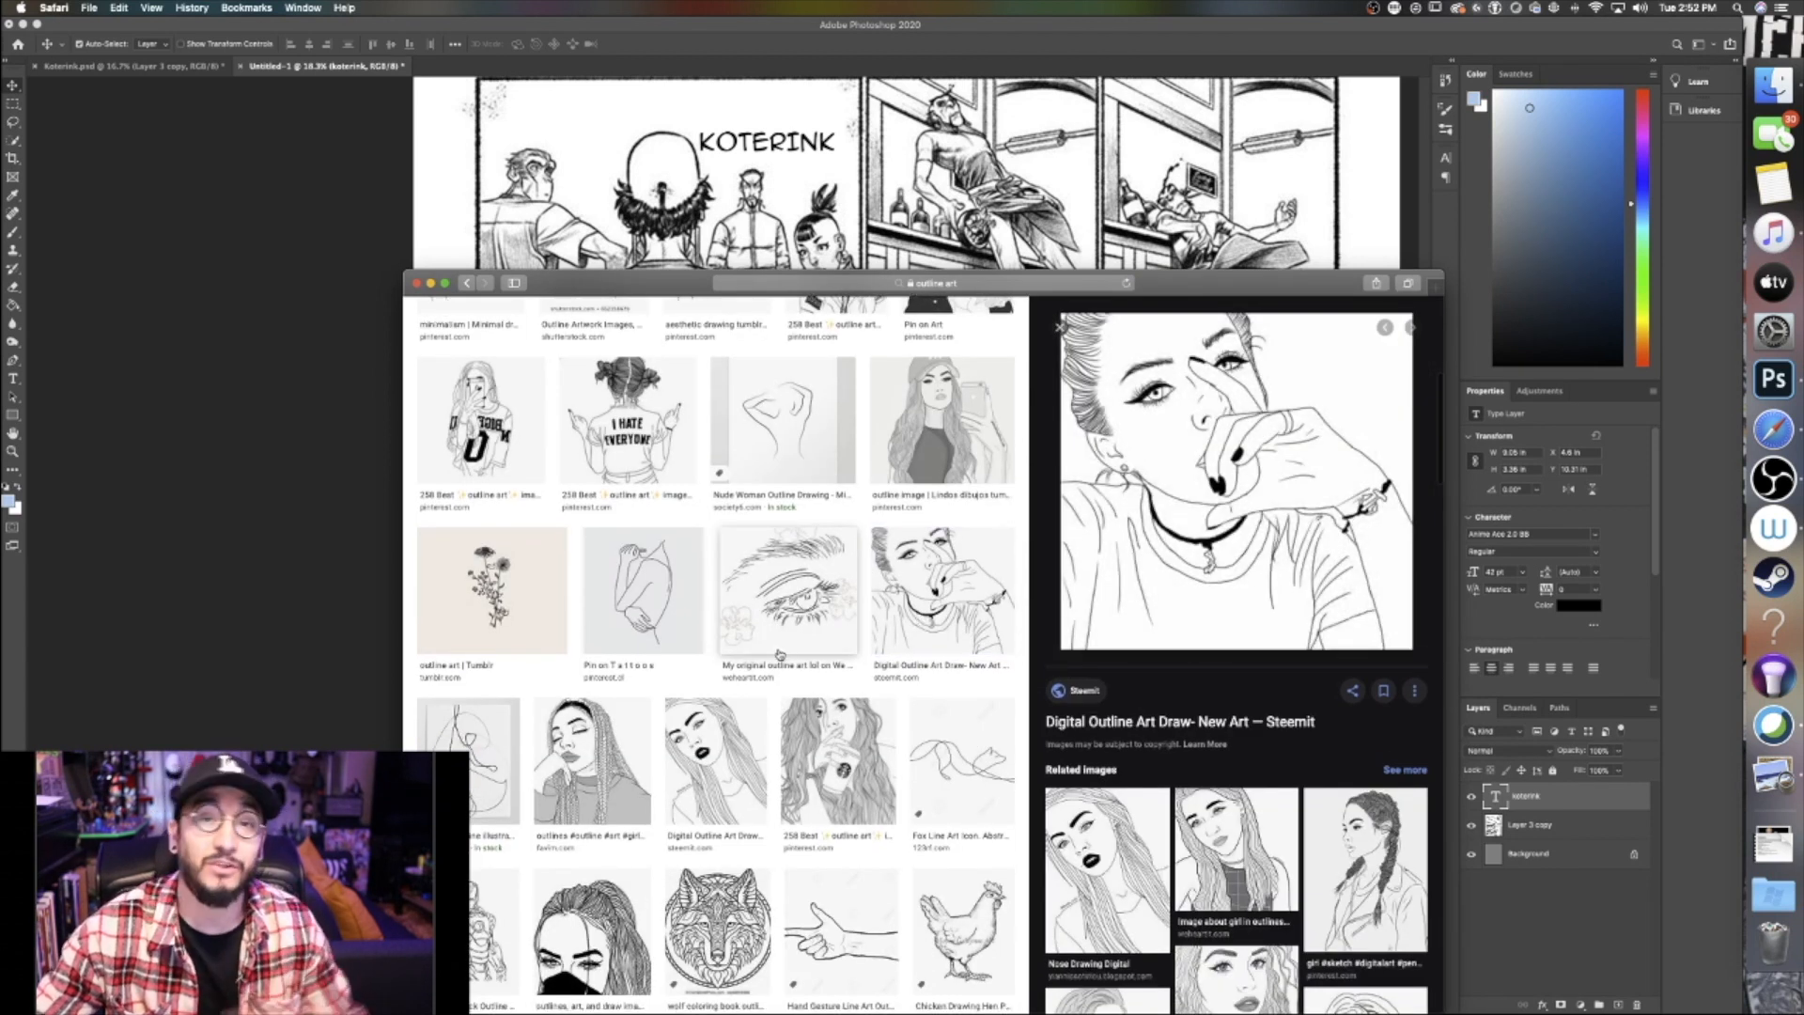
{"action": "scroll", "coordinate": [729, 611], "scroll_direction": "down", "scroll_amount": 3}
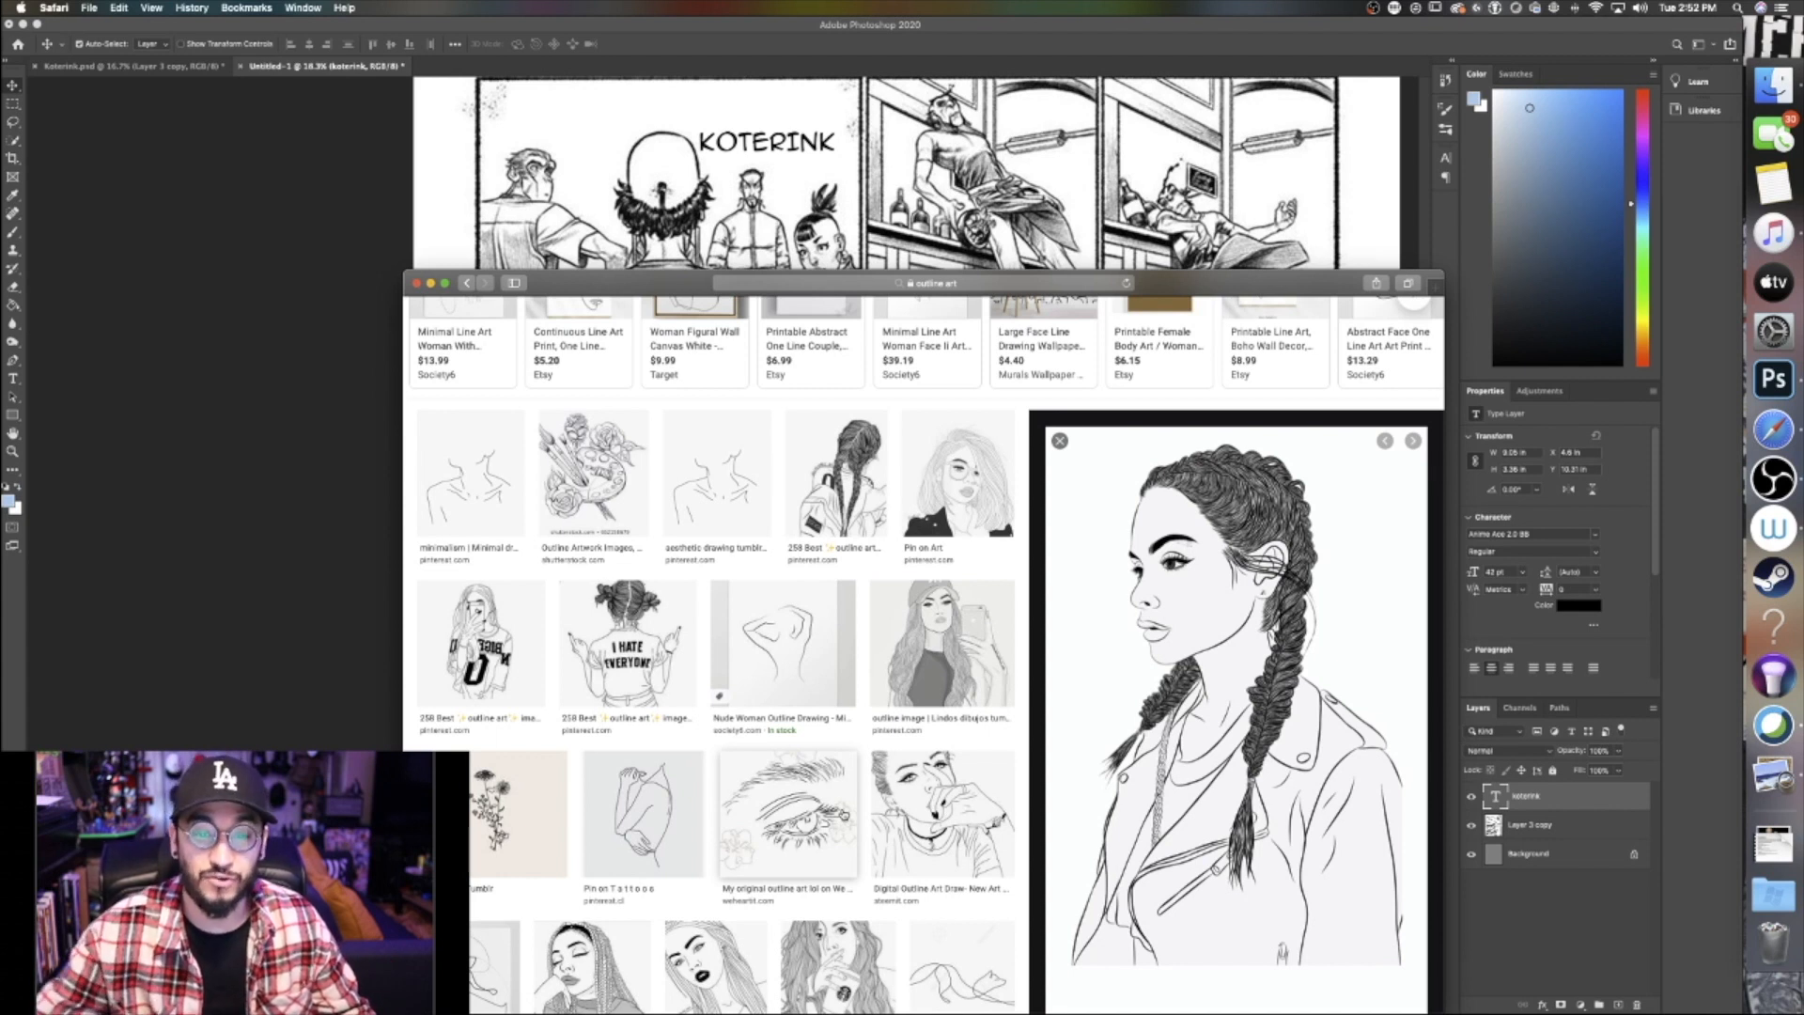
{"action": "left_click", "coordinate": [986, 489]}
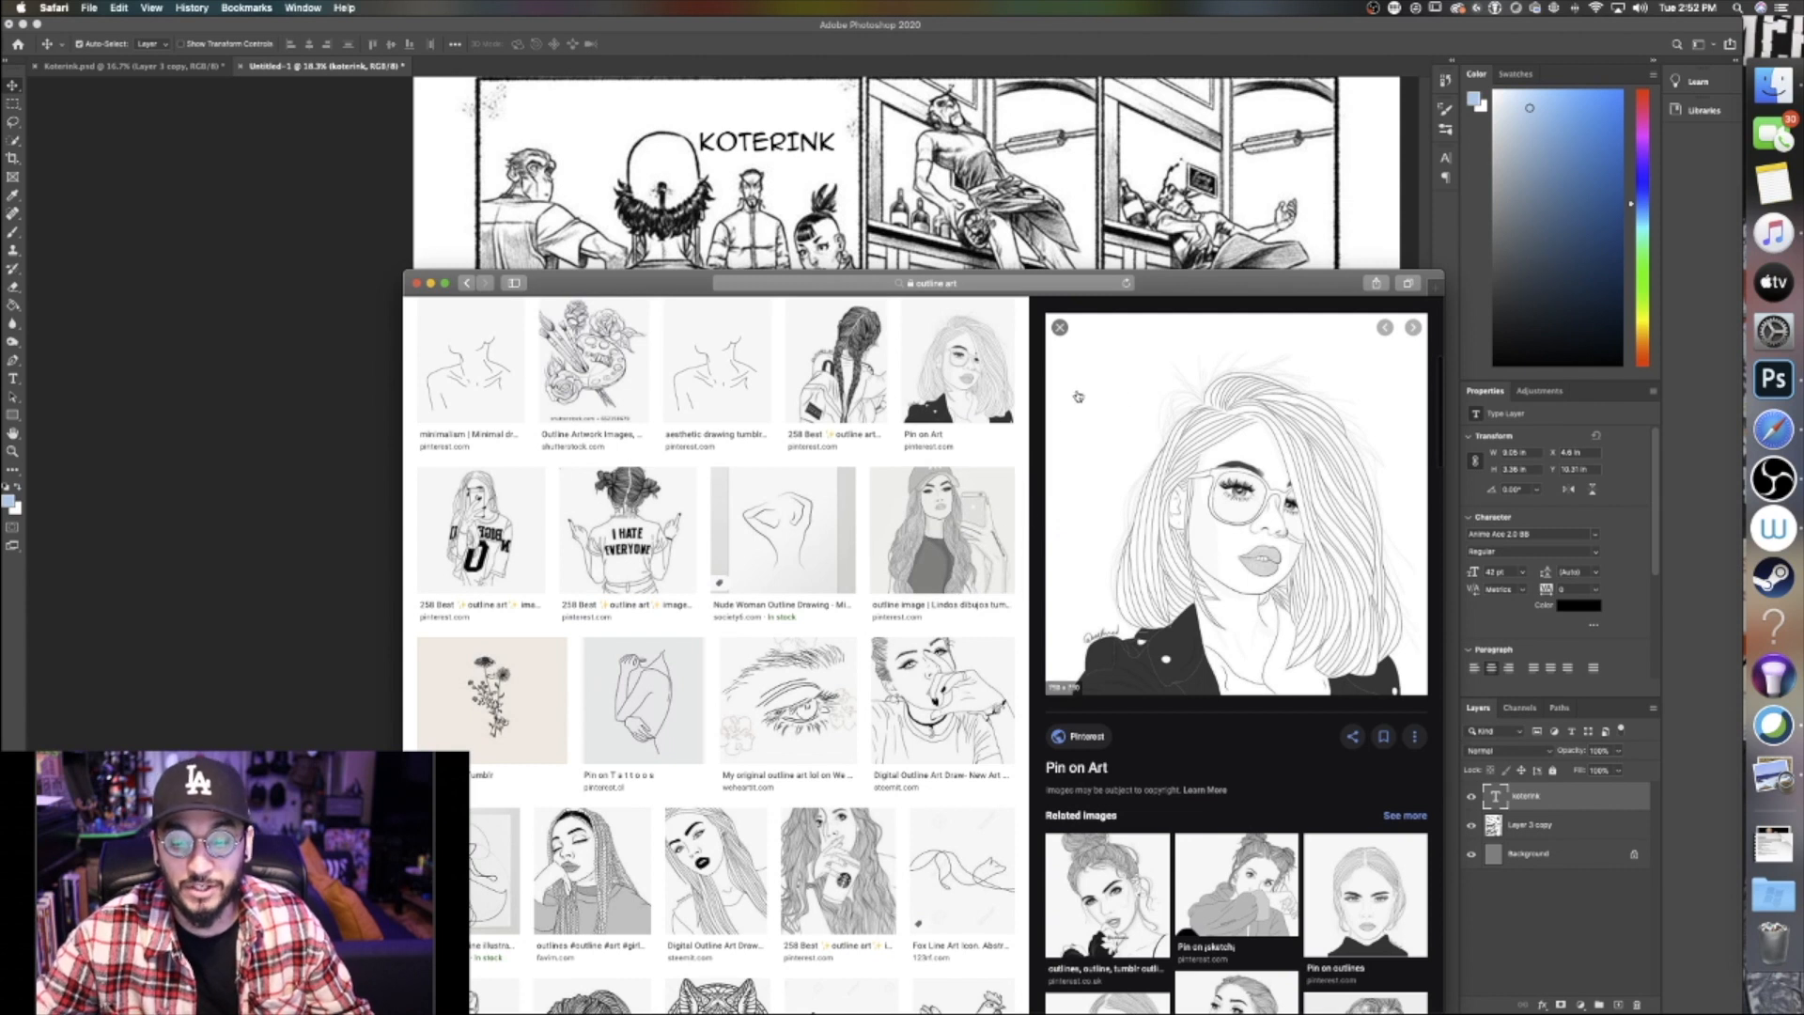
{"action": "left_click", "coordinate": [417, 284]}
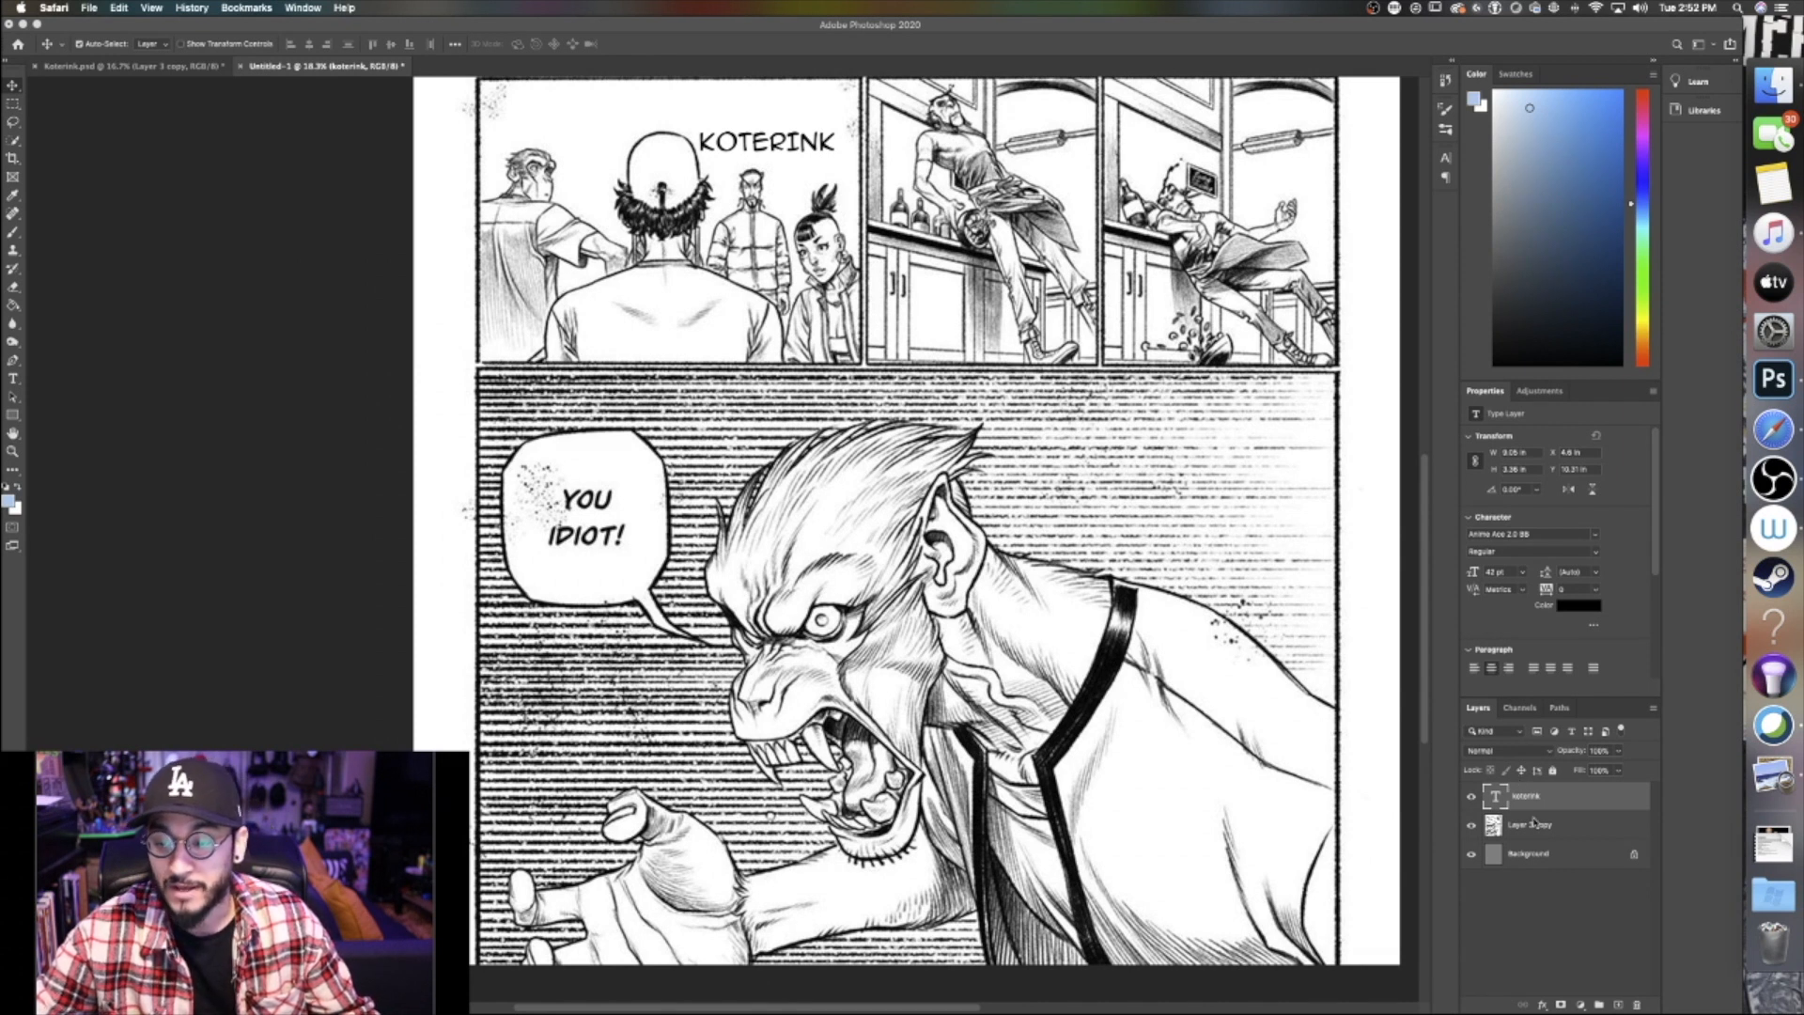
Create a new layer directly above the line art layer and choose a muted orange-yellow paint colour
{"action": "left_click", "coordinate": [1590, 827]}
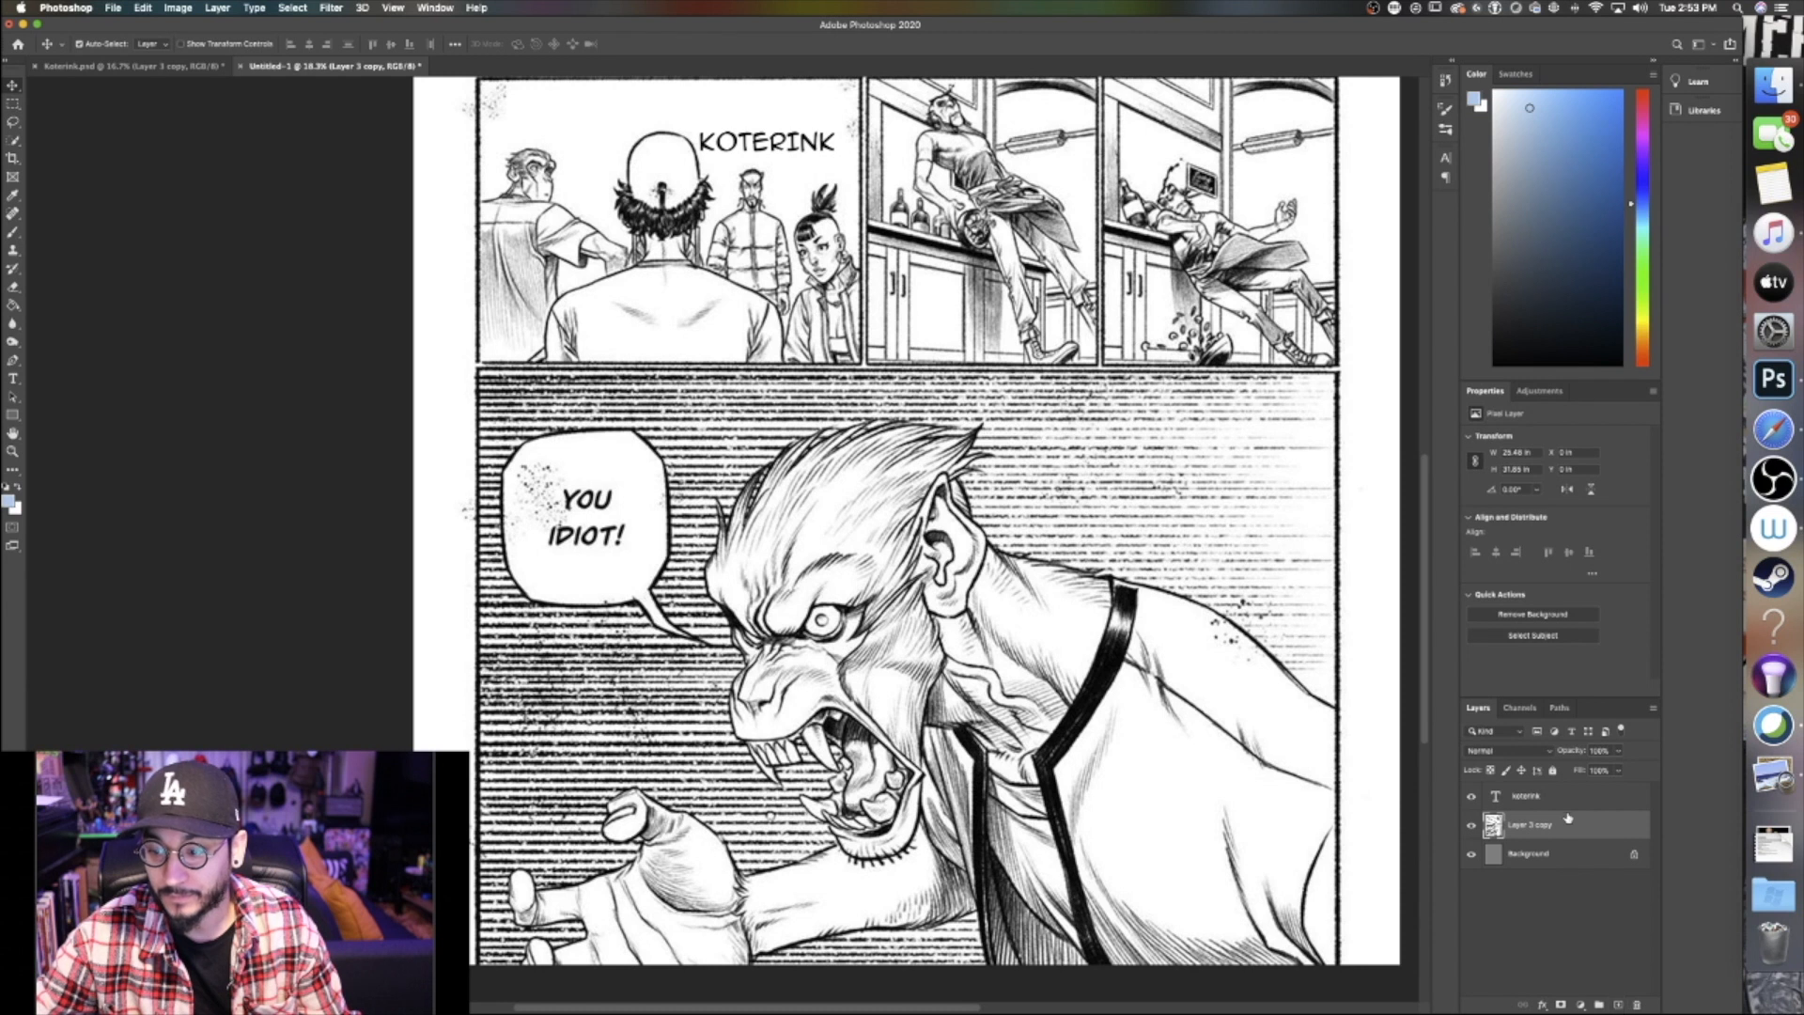
{"action": "left_click", "coordinate": [1620, 1005]}
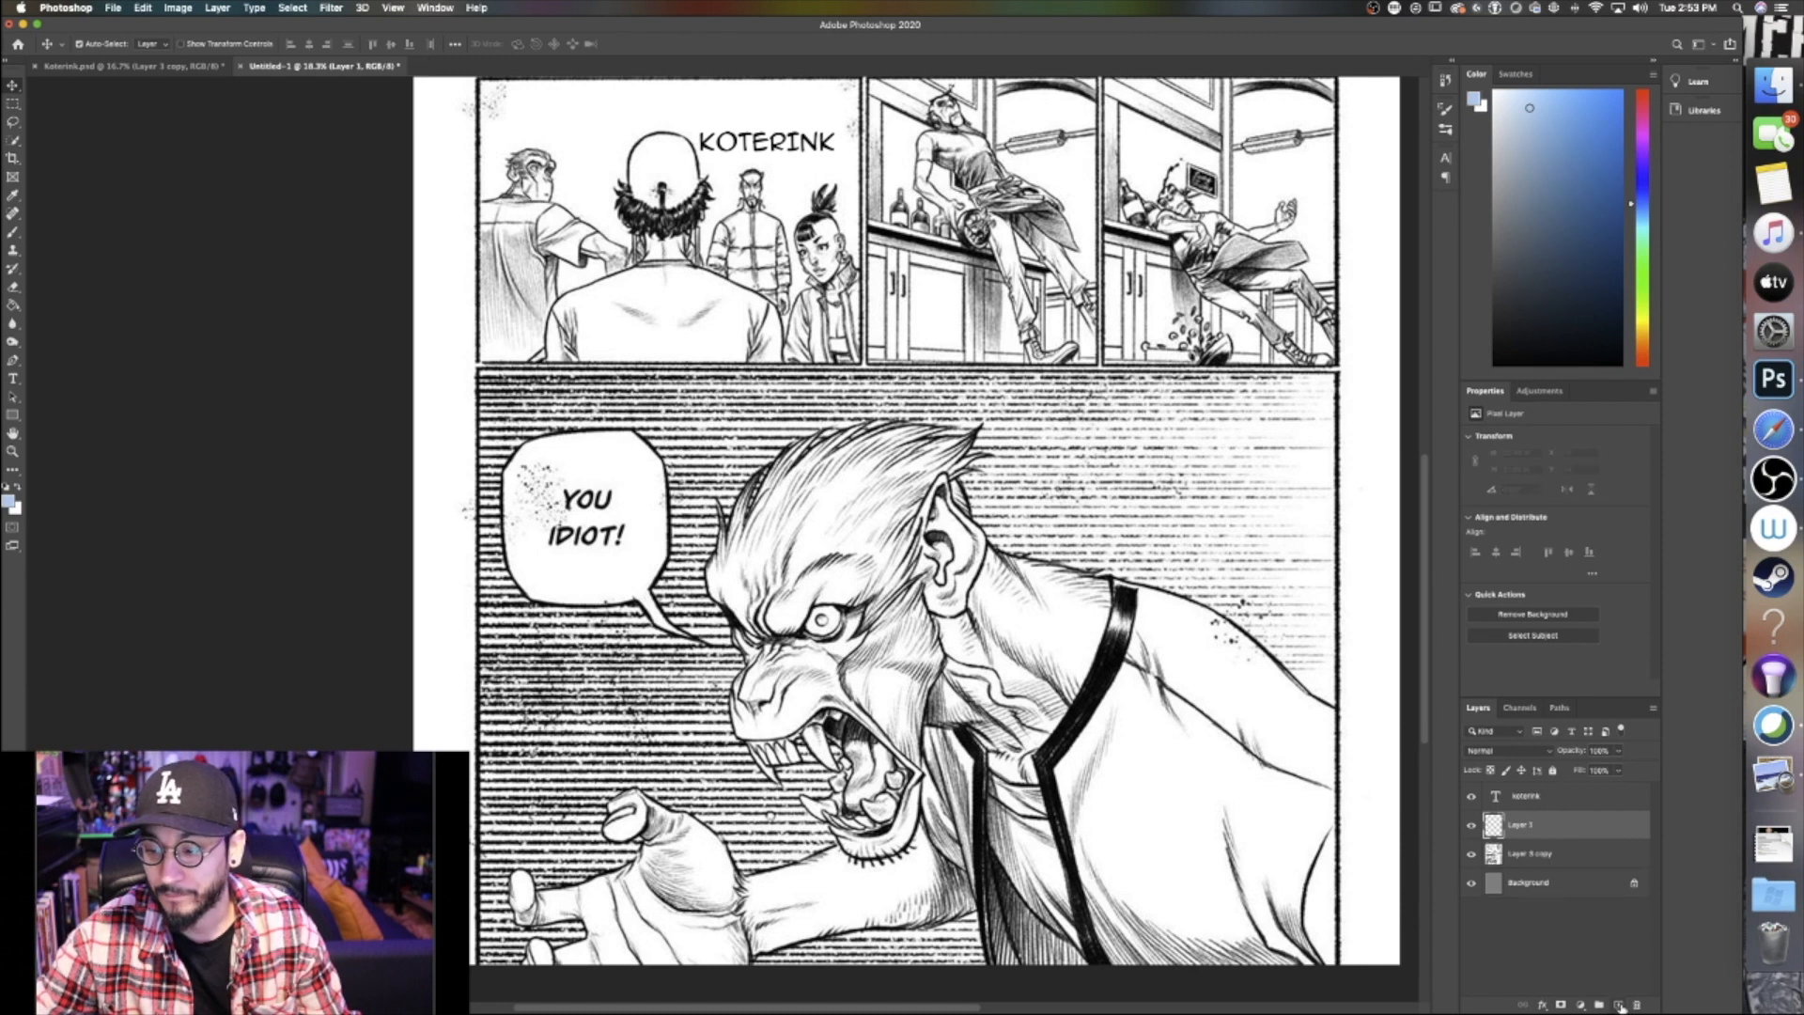
{"action": "left_click", "coordinate": [1643, 335]}
{"action": "left_click", "coordinate": [1550, 145]}
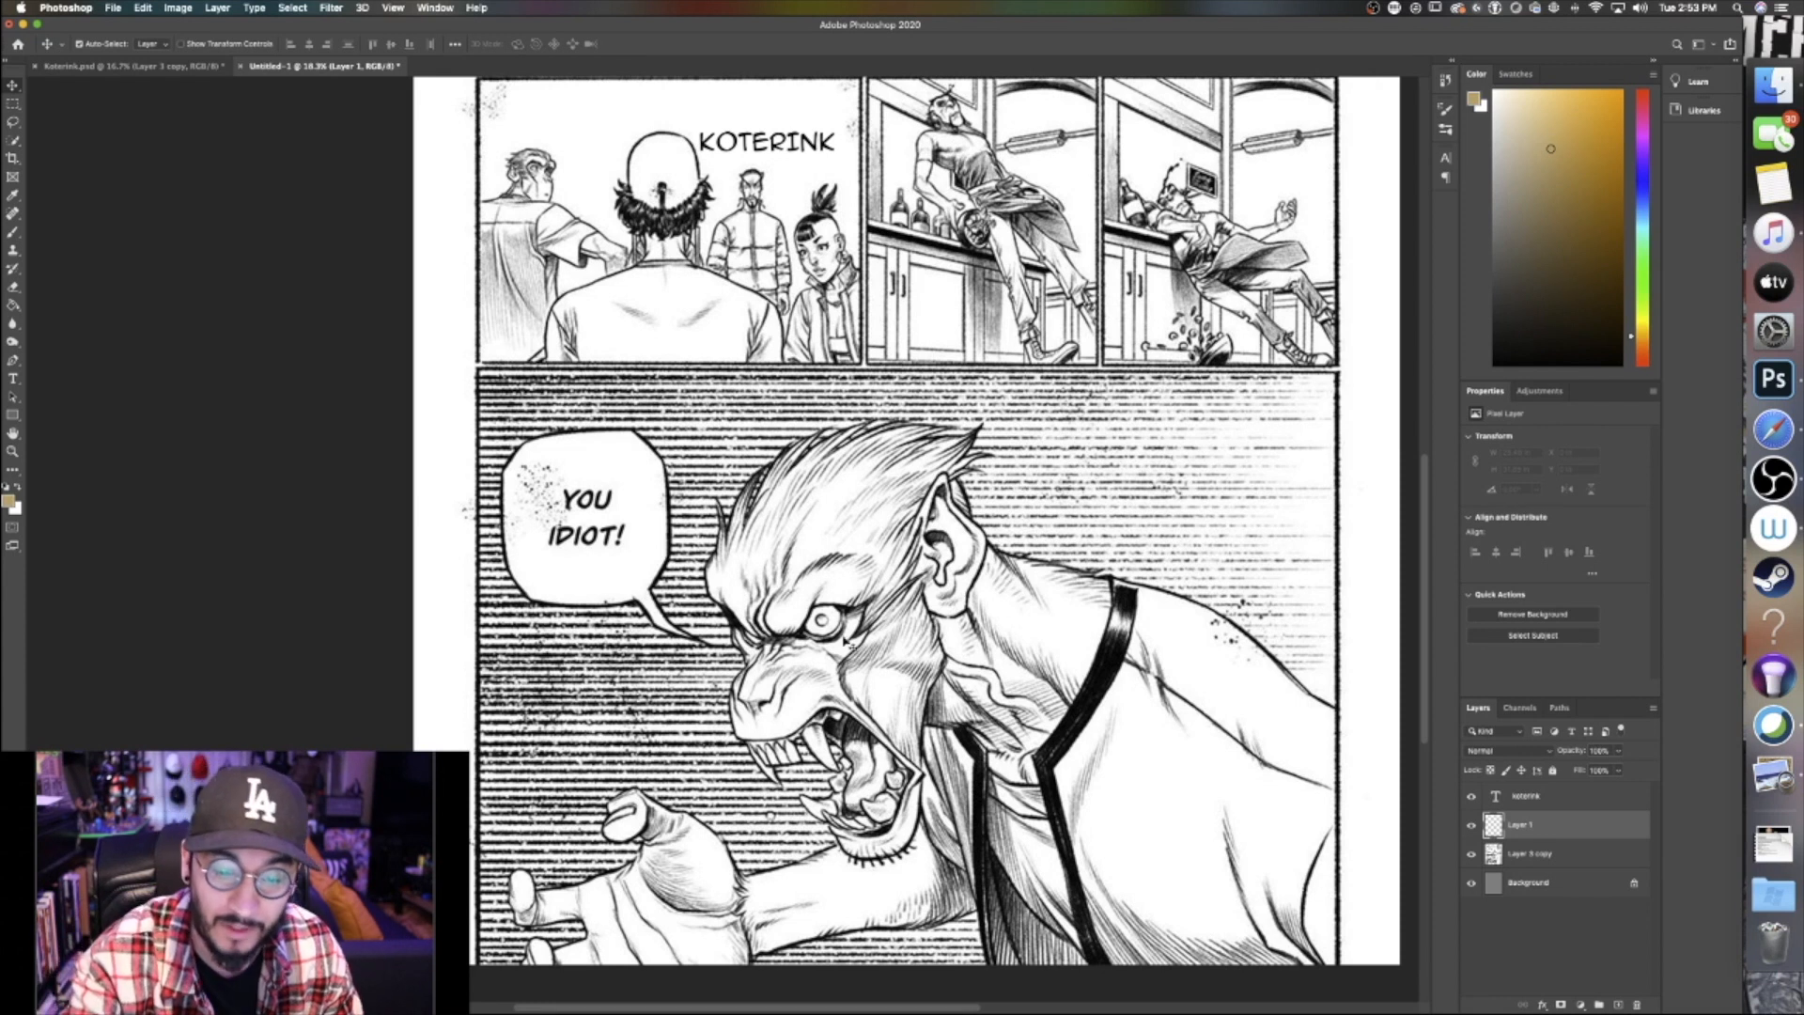
Brush test strokes over the creature's face, undo the last stroke, and move the paint layer below the line art layer
{"action": "key", "text": "b"}
{"action": "mouse_move", "coordinate": [860, 615]}
{"action": "left_mouse_down"}
{"action": "mouse_move", "coordinate": [820, 667]}
{"action": "mouse_move", "coordinate": [806, 667]}
{"action": "mouse_move", "coordinate": [869, 585]}
{"action": "mouse_move", "coordinate": [771, 658]}
{"action": "mouse_move", "coordinate": [756, 646]}
{"action": "mouse_move", "coordinate": [883, 503]}
{"action": "mouse_move", "coordinate": [888, 577]}
{"action": "mouse_move", "coordinate": [823, 709]}
{"action": "mouse_move", "coordinate": [850, 752]}
{"action": "left_mouse_up"}
{"action": "key", "text": "super+z"}
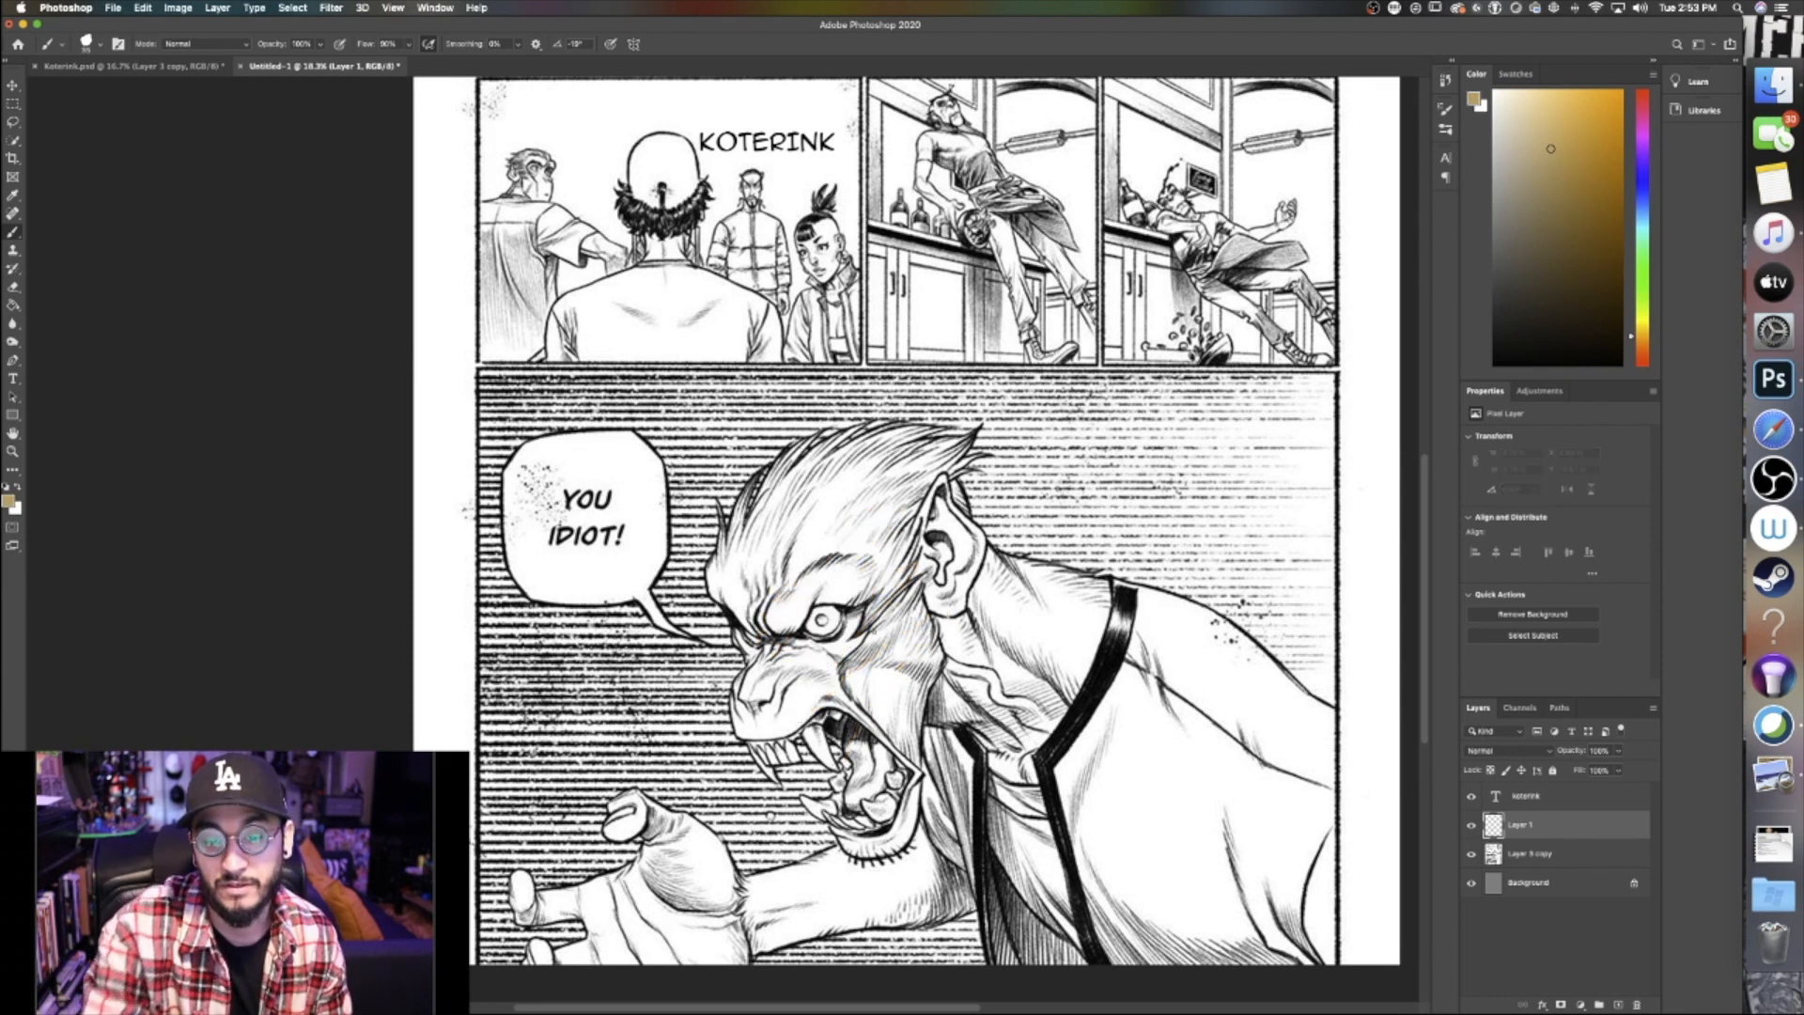
{"action": "left_click_drag", "start_coordinate": [1532, 825], "coordinate": [1525, 855]}
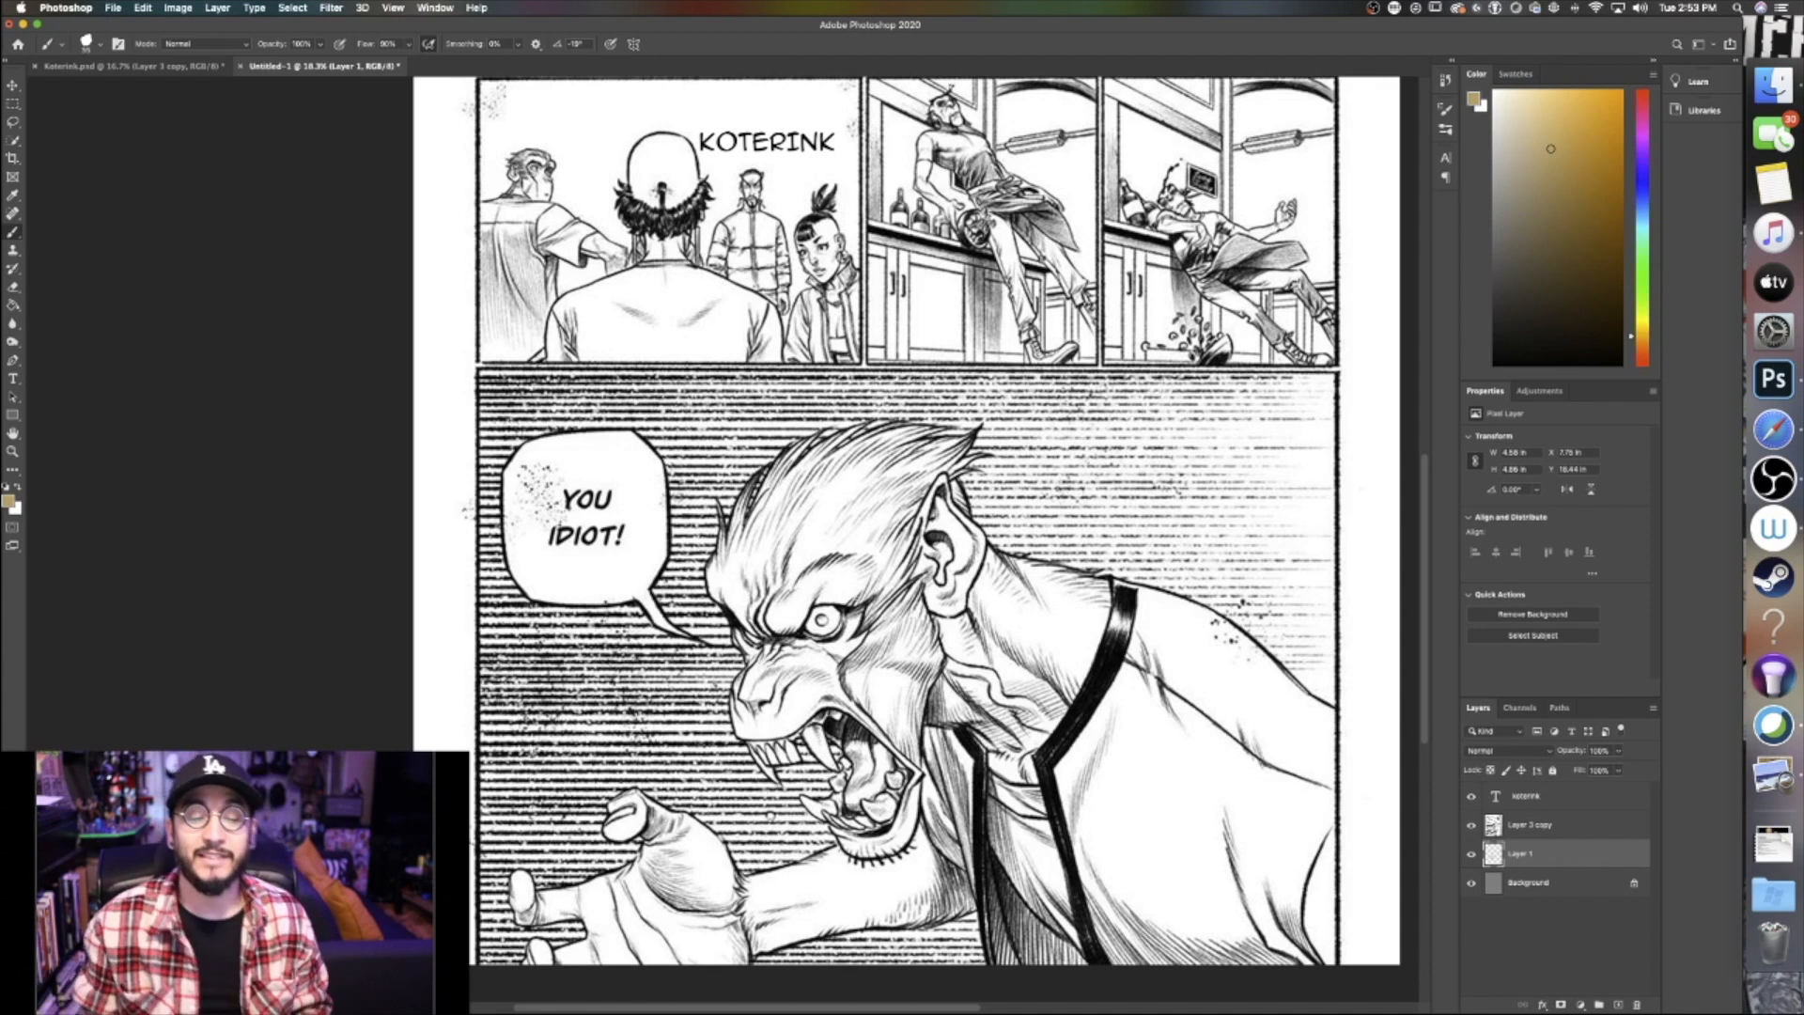
Set the line art layer's blend mode to Multiply
{"action": "left_click", "coordinate": [1551, 833]}
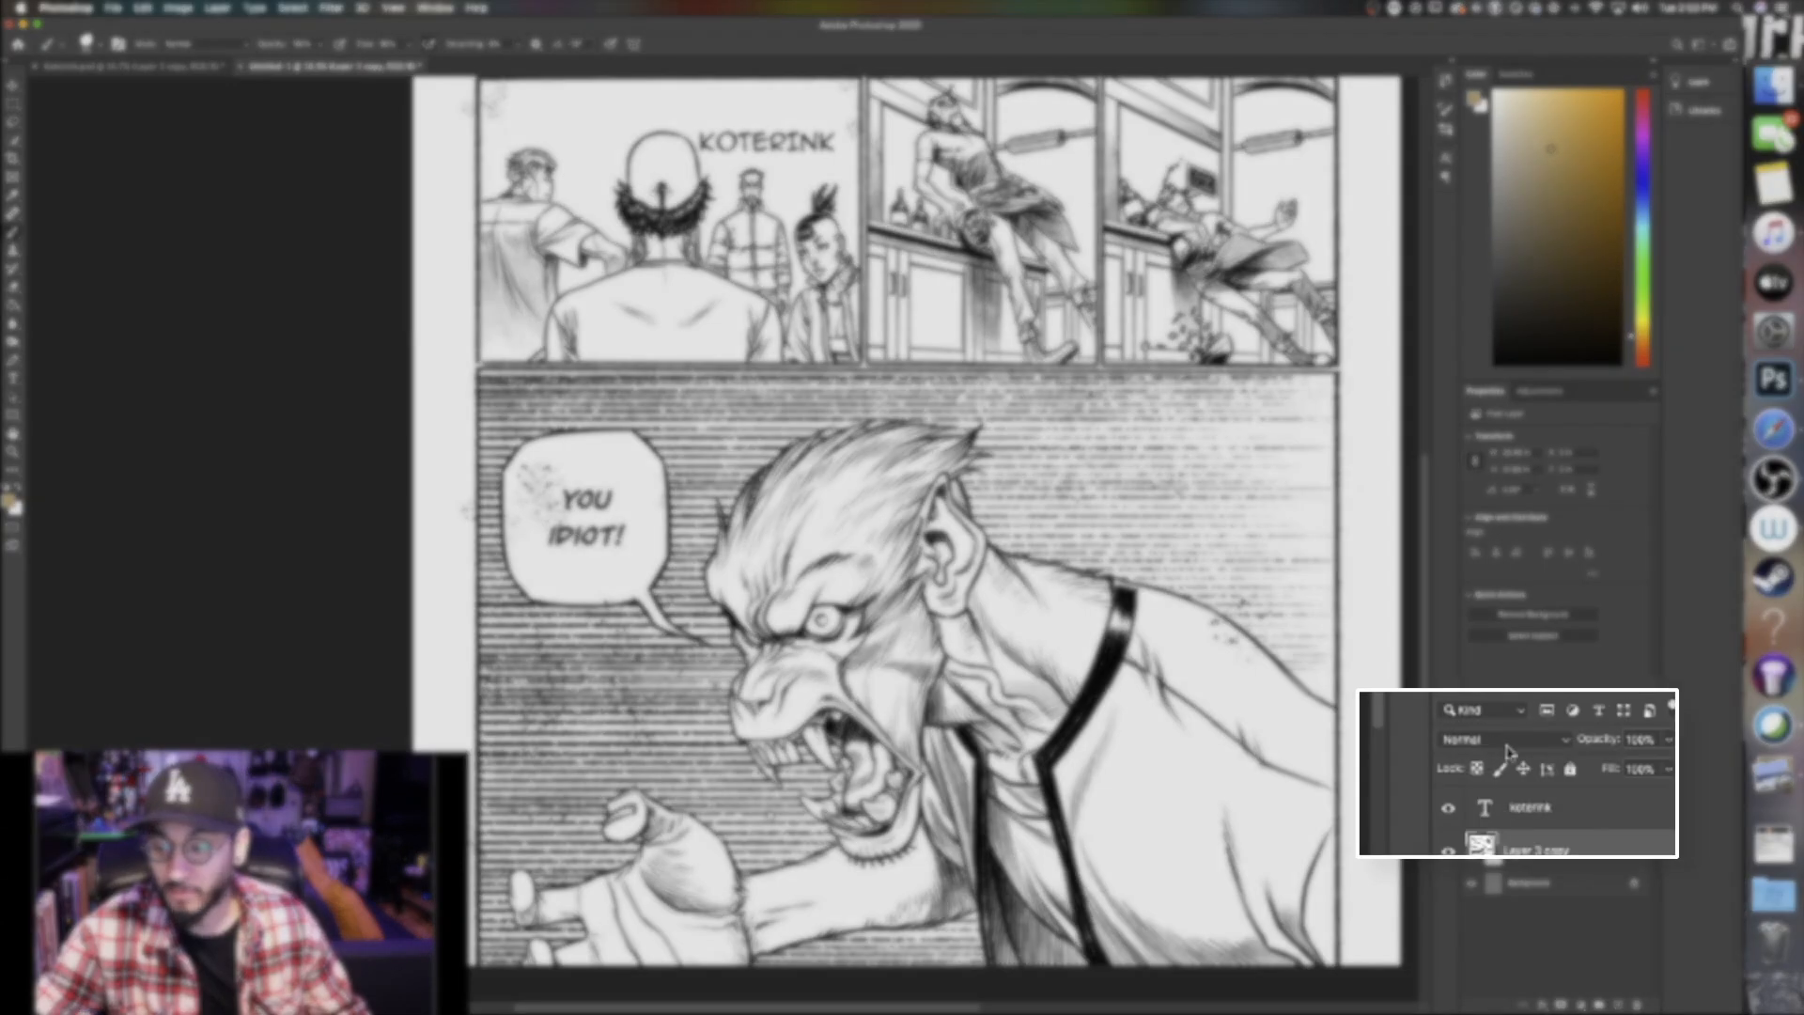
{"action": "left_click", "coordinate": [1555, 751]}
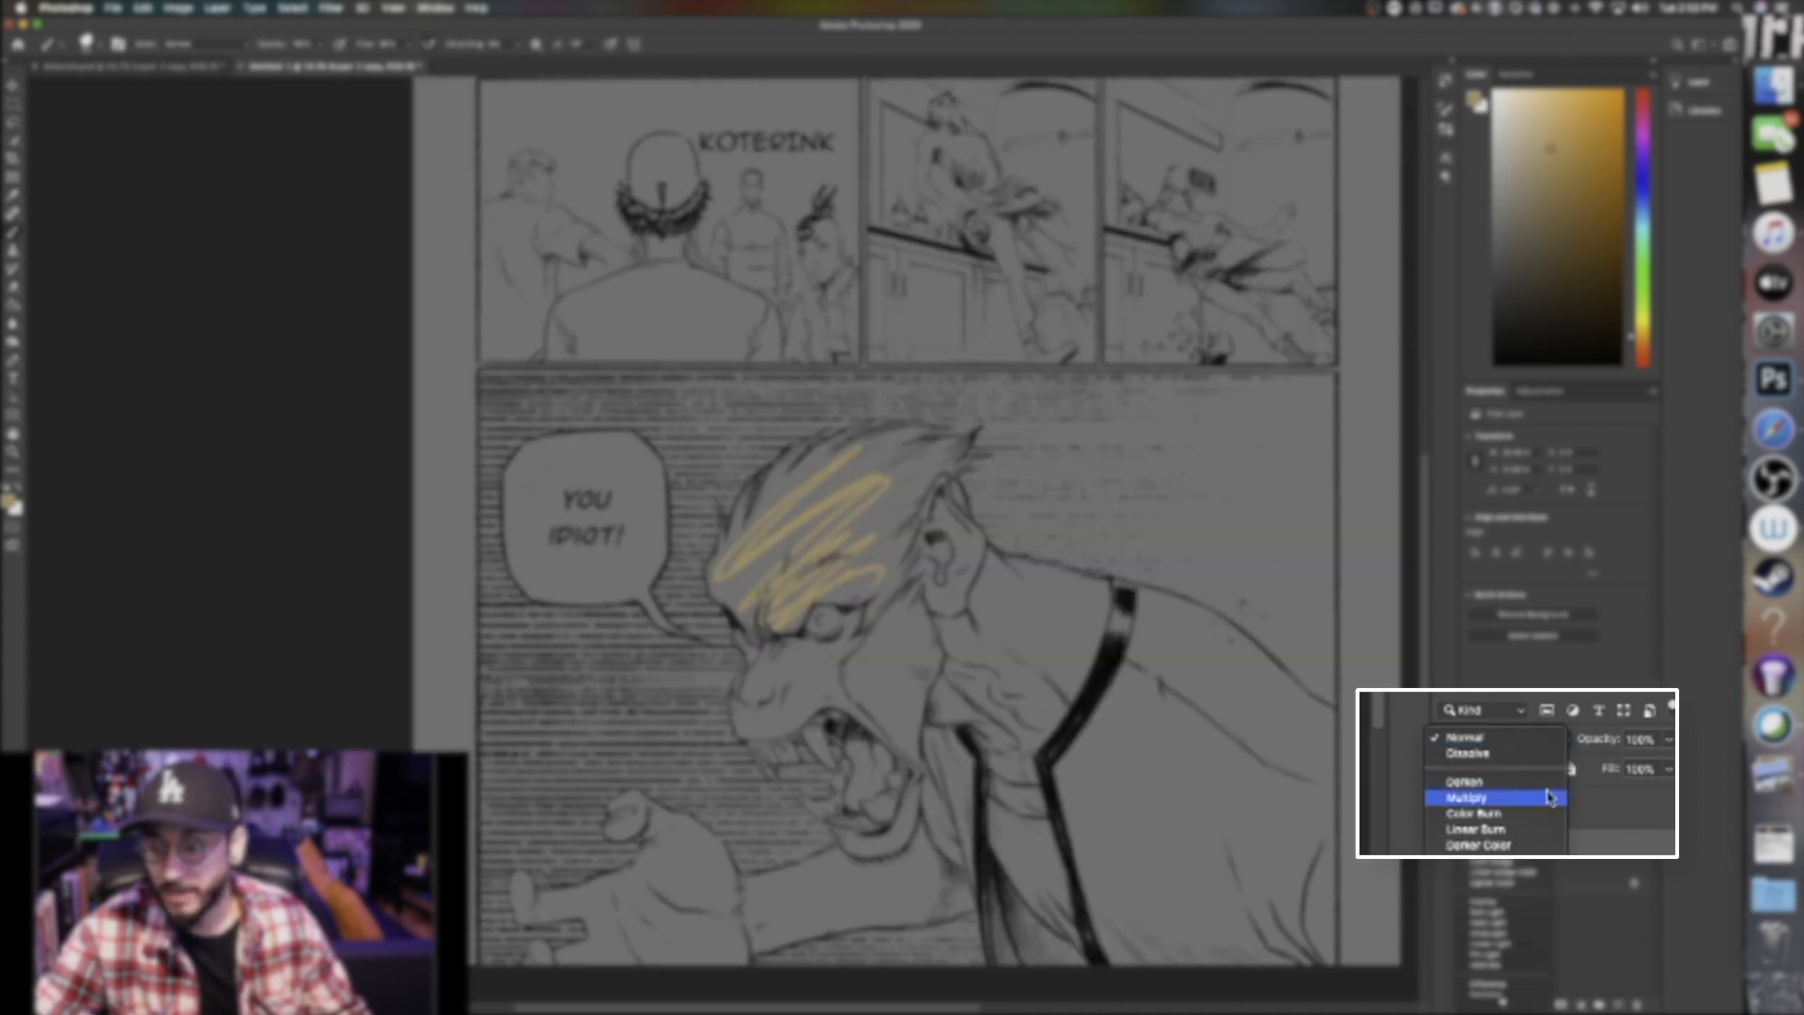
{"action": "left_click", "coordinate": [1562, 798]}
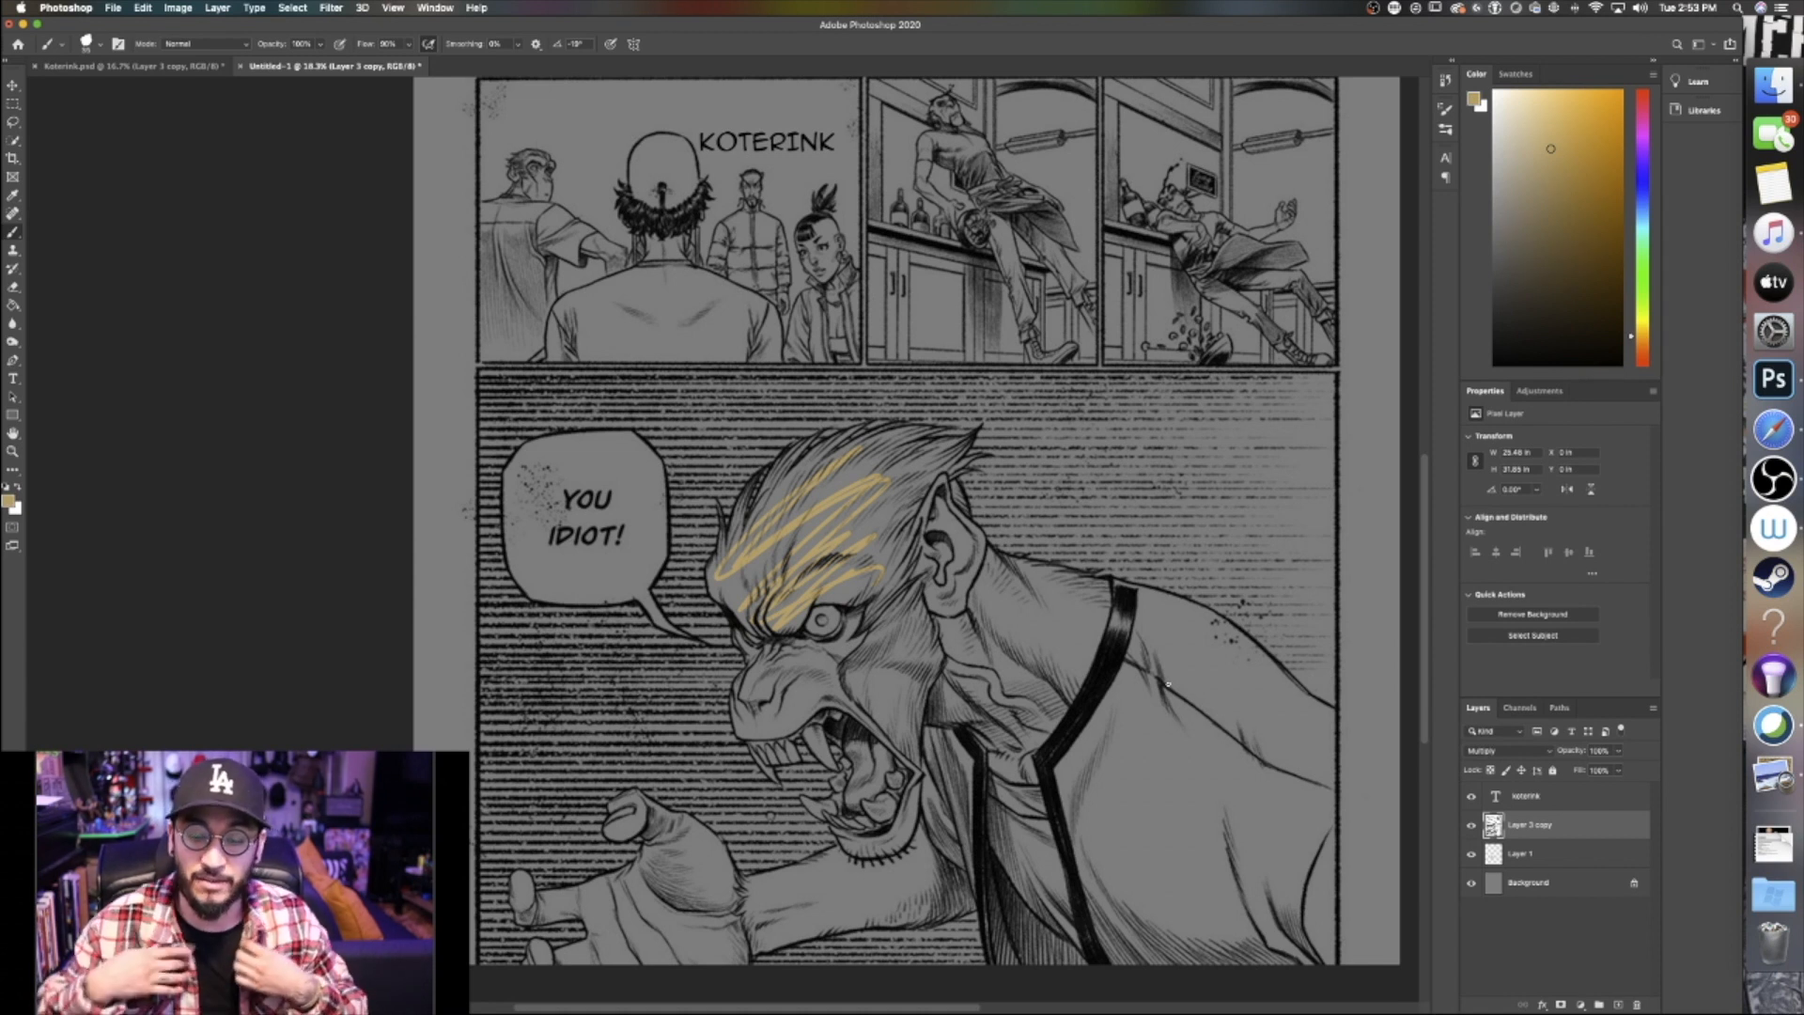
Delete the layer holding the yellow test strokes
{"action": "left_click", "coordinate": [1542, 855]}
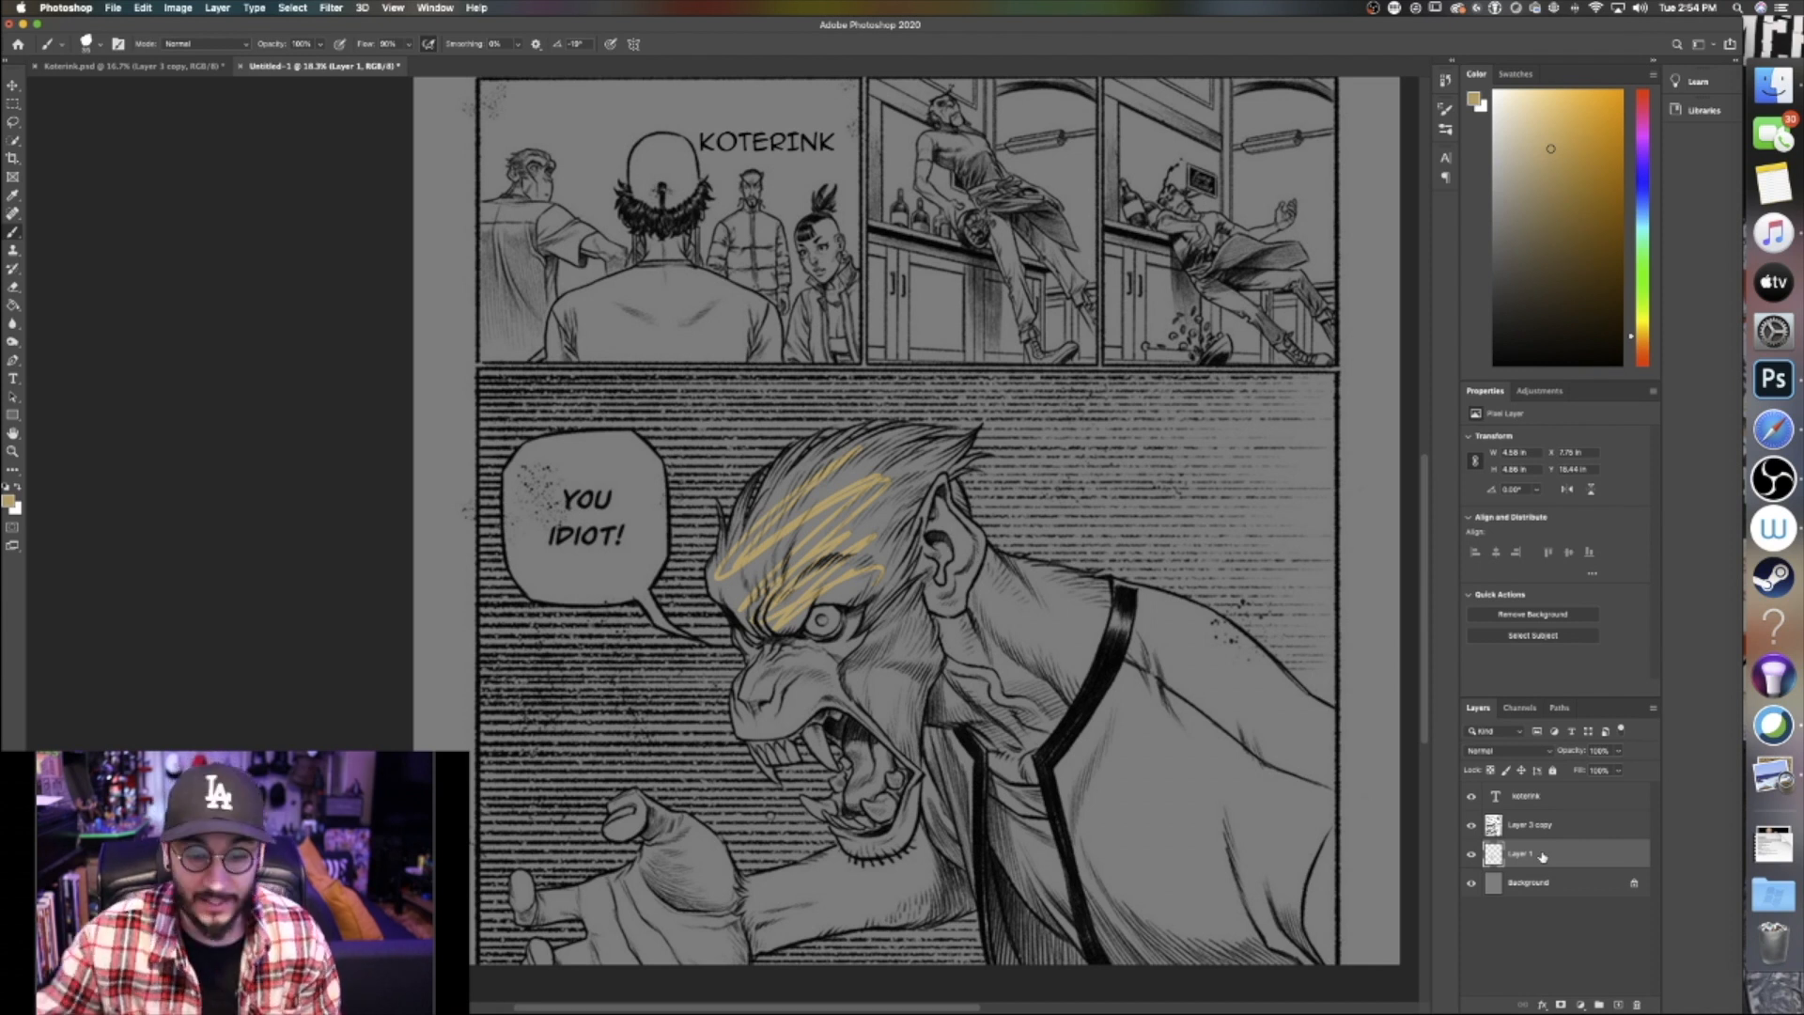
{"action": "left_click", "coordinate": [1635, 1004]}
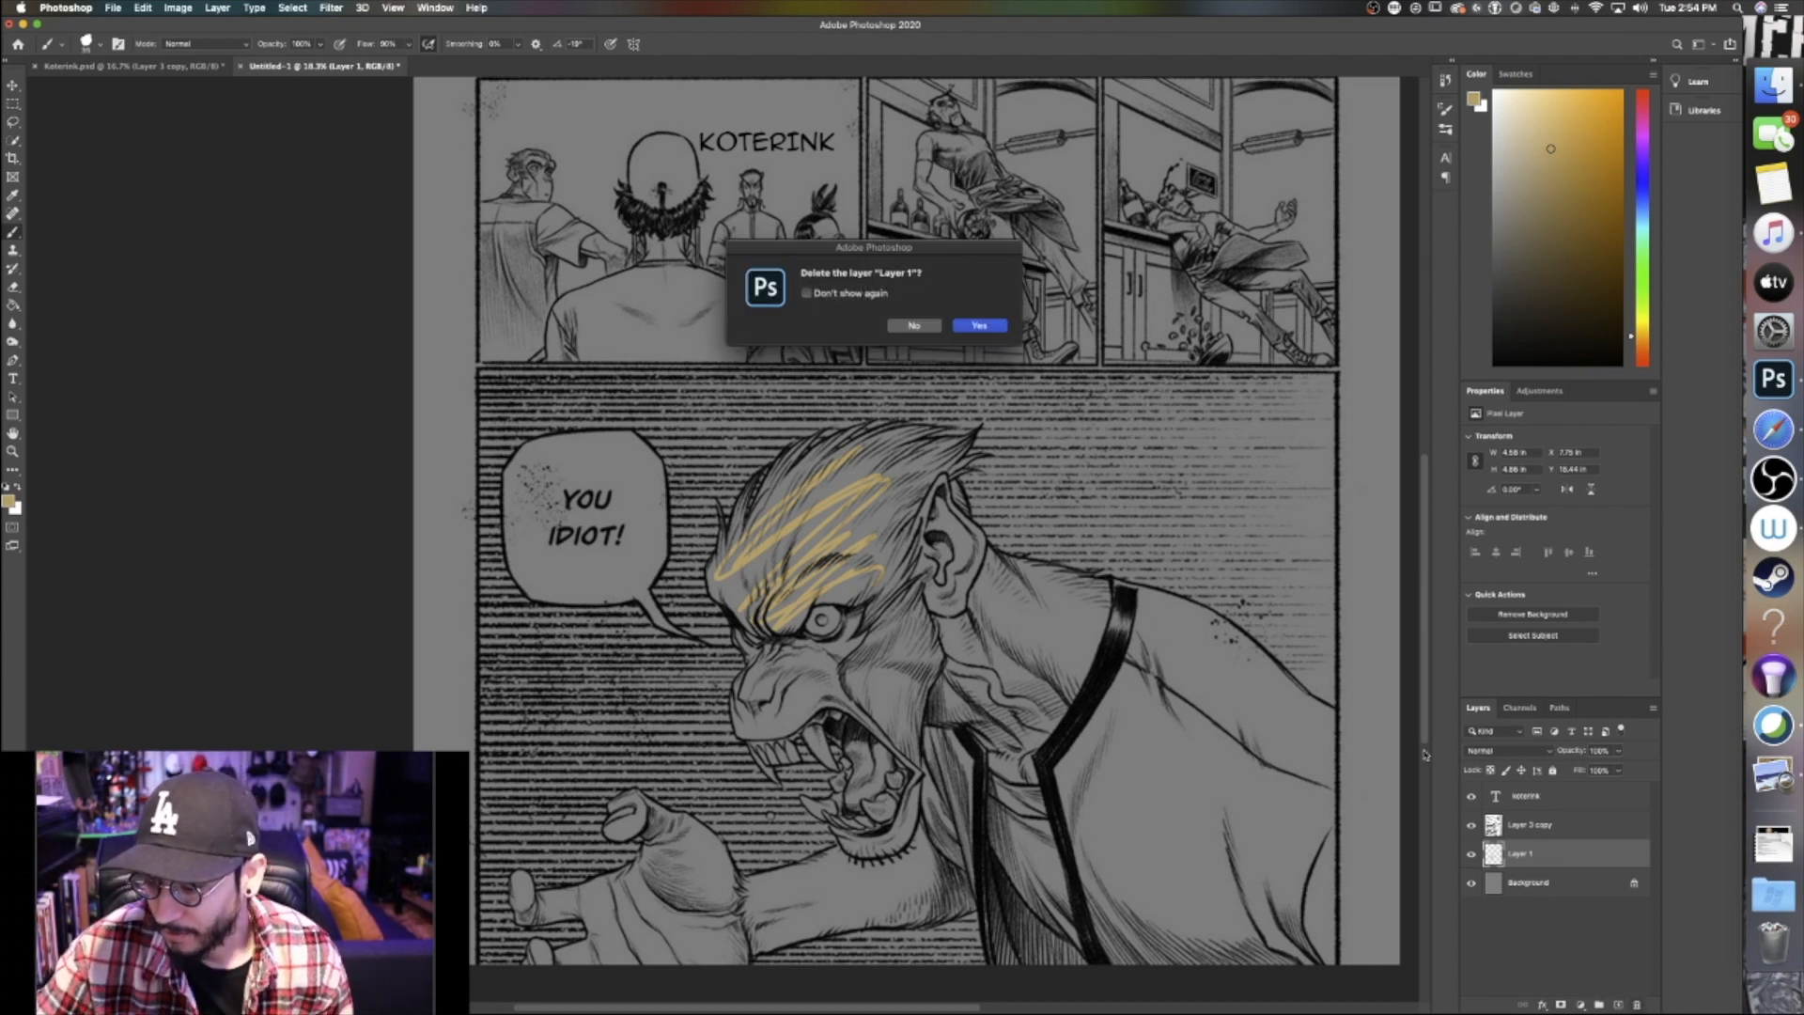
{"action": "left_click", "coordinate": [978, 326]}
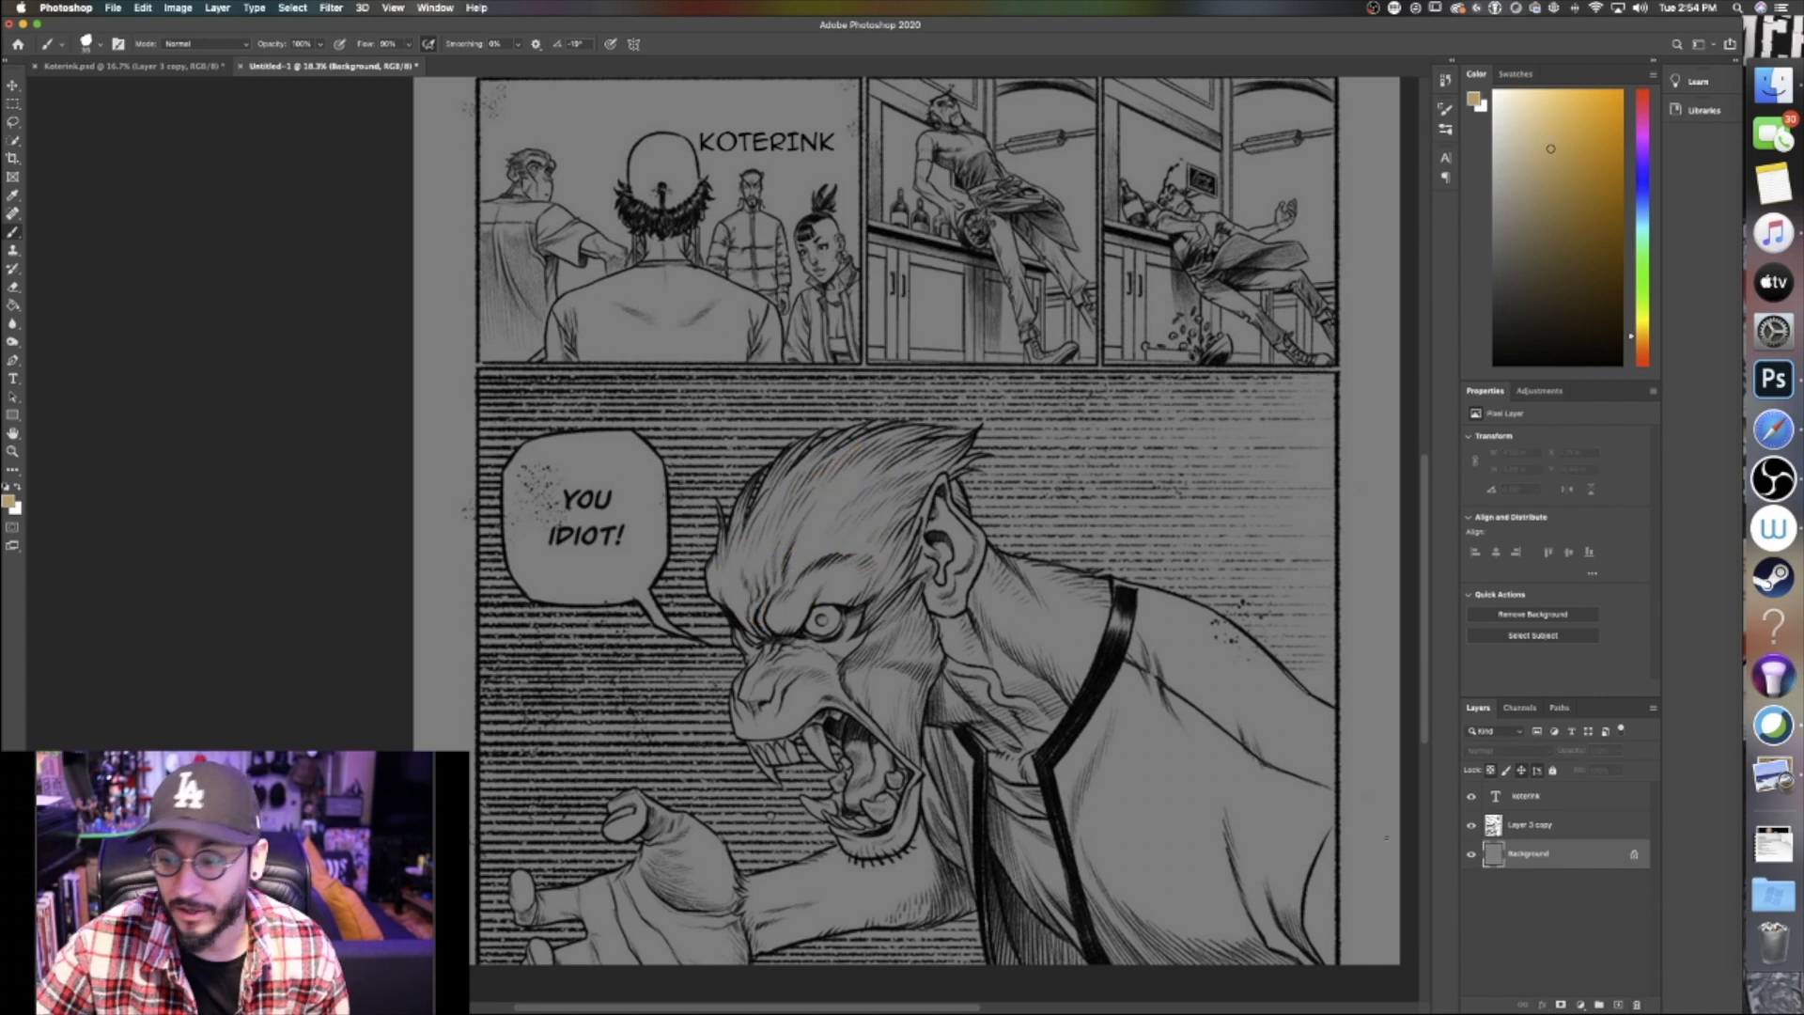
Create a new layer between the background and the line art and choose a muted red paint colour
{"action": "left_click", "coordinate": [1615, 1005]}
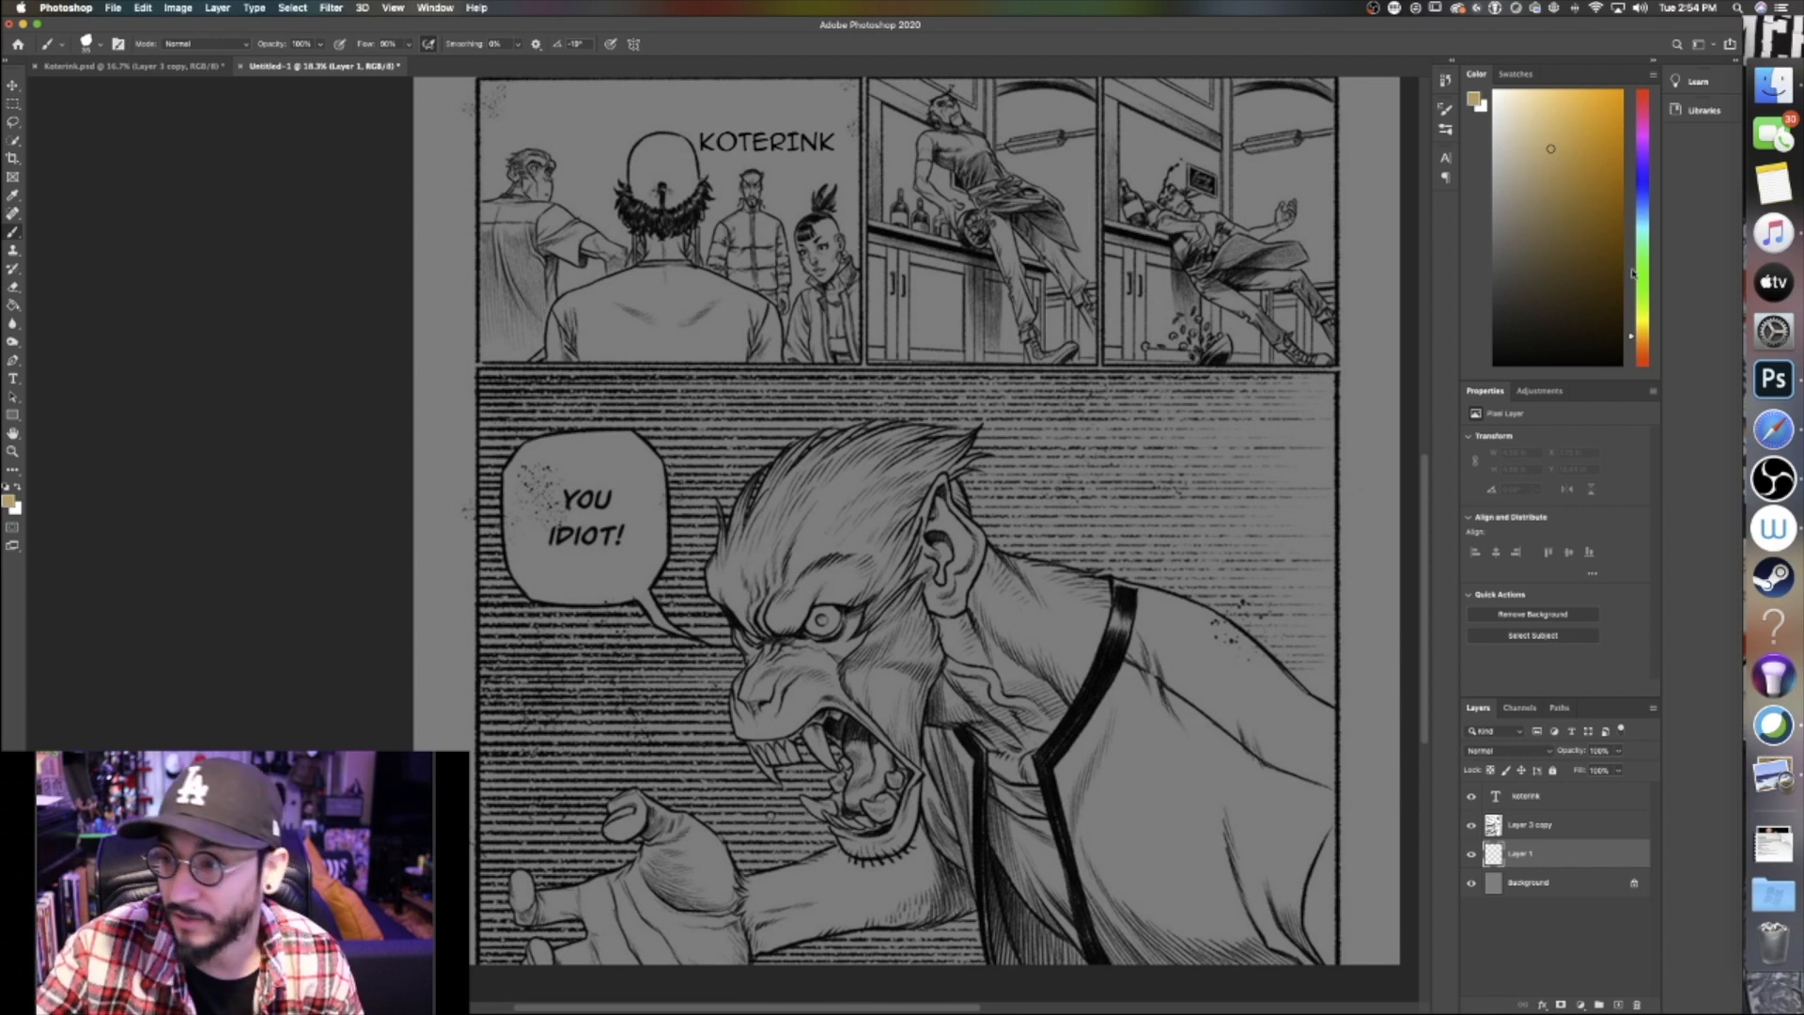
{"action": "left_click", "coordinate": [1644, 96]}
{"action": "left_click", "coordinate": [1600, 100]}
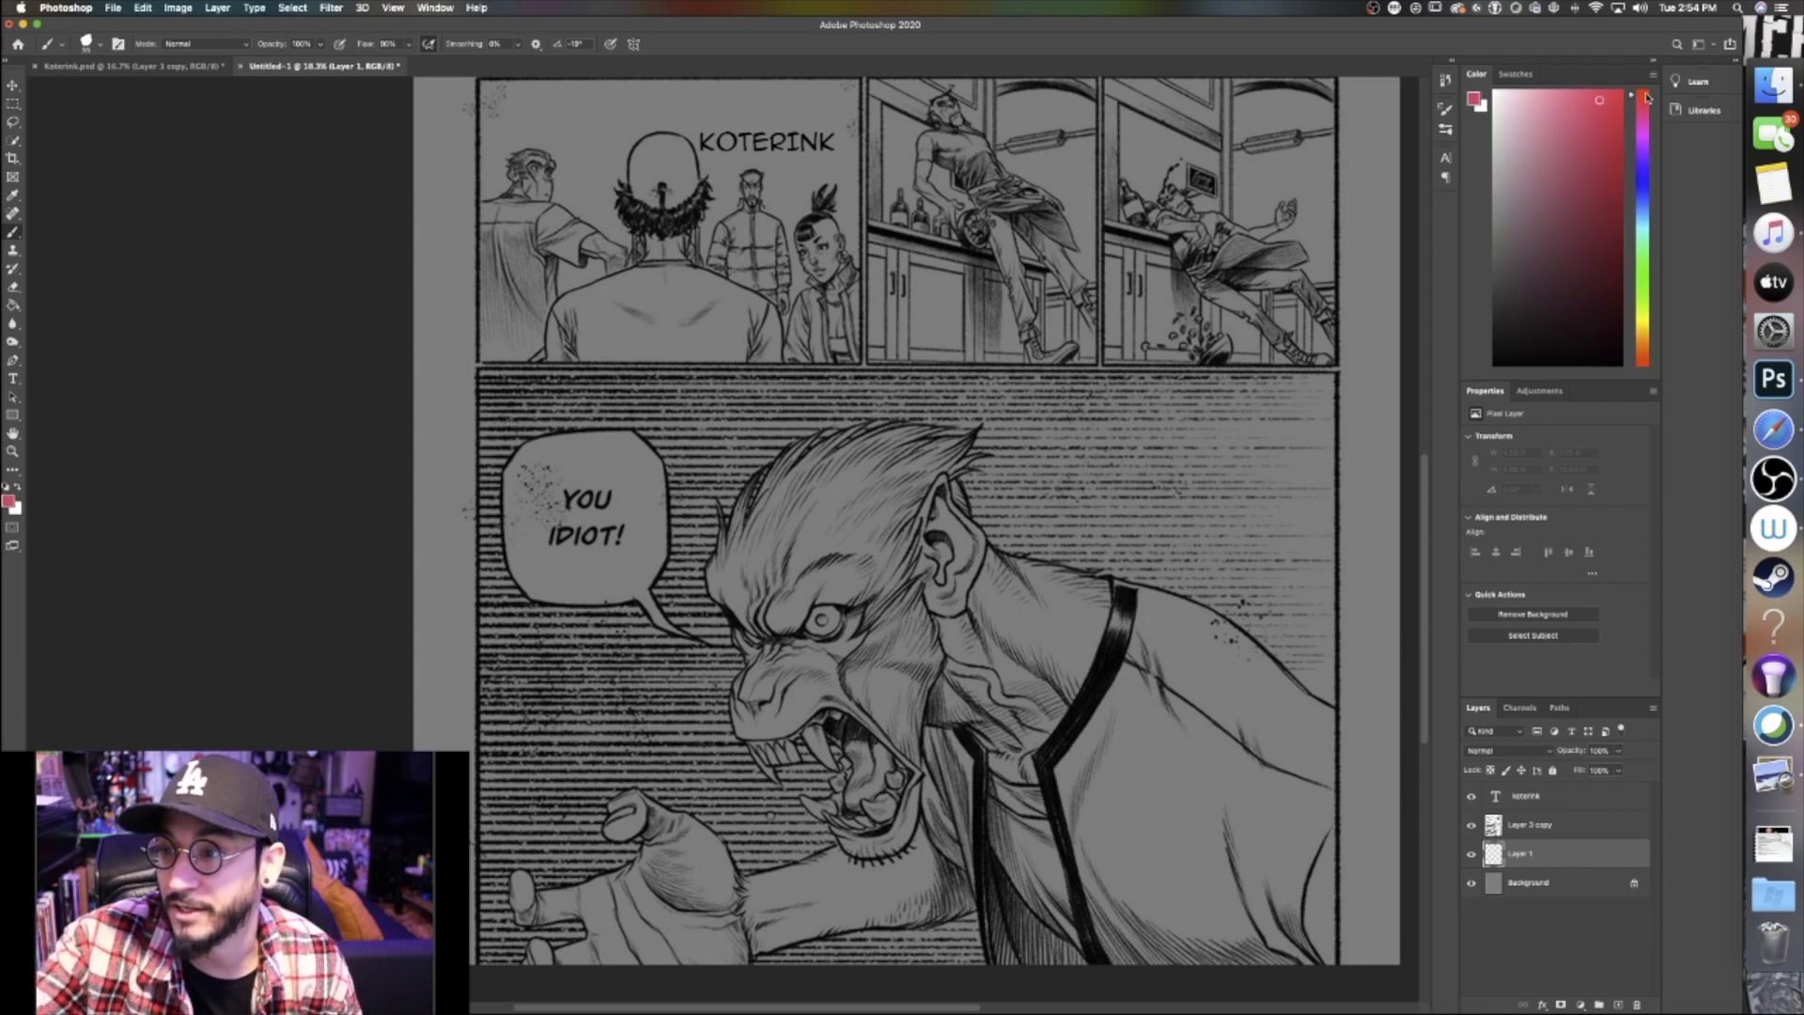
{"action": "left_click_drag", "start_coordinate": [1620, 98], "coordinate": [1573, 143]}
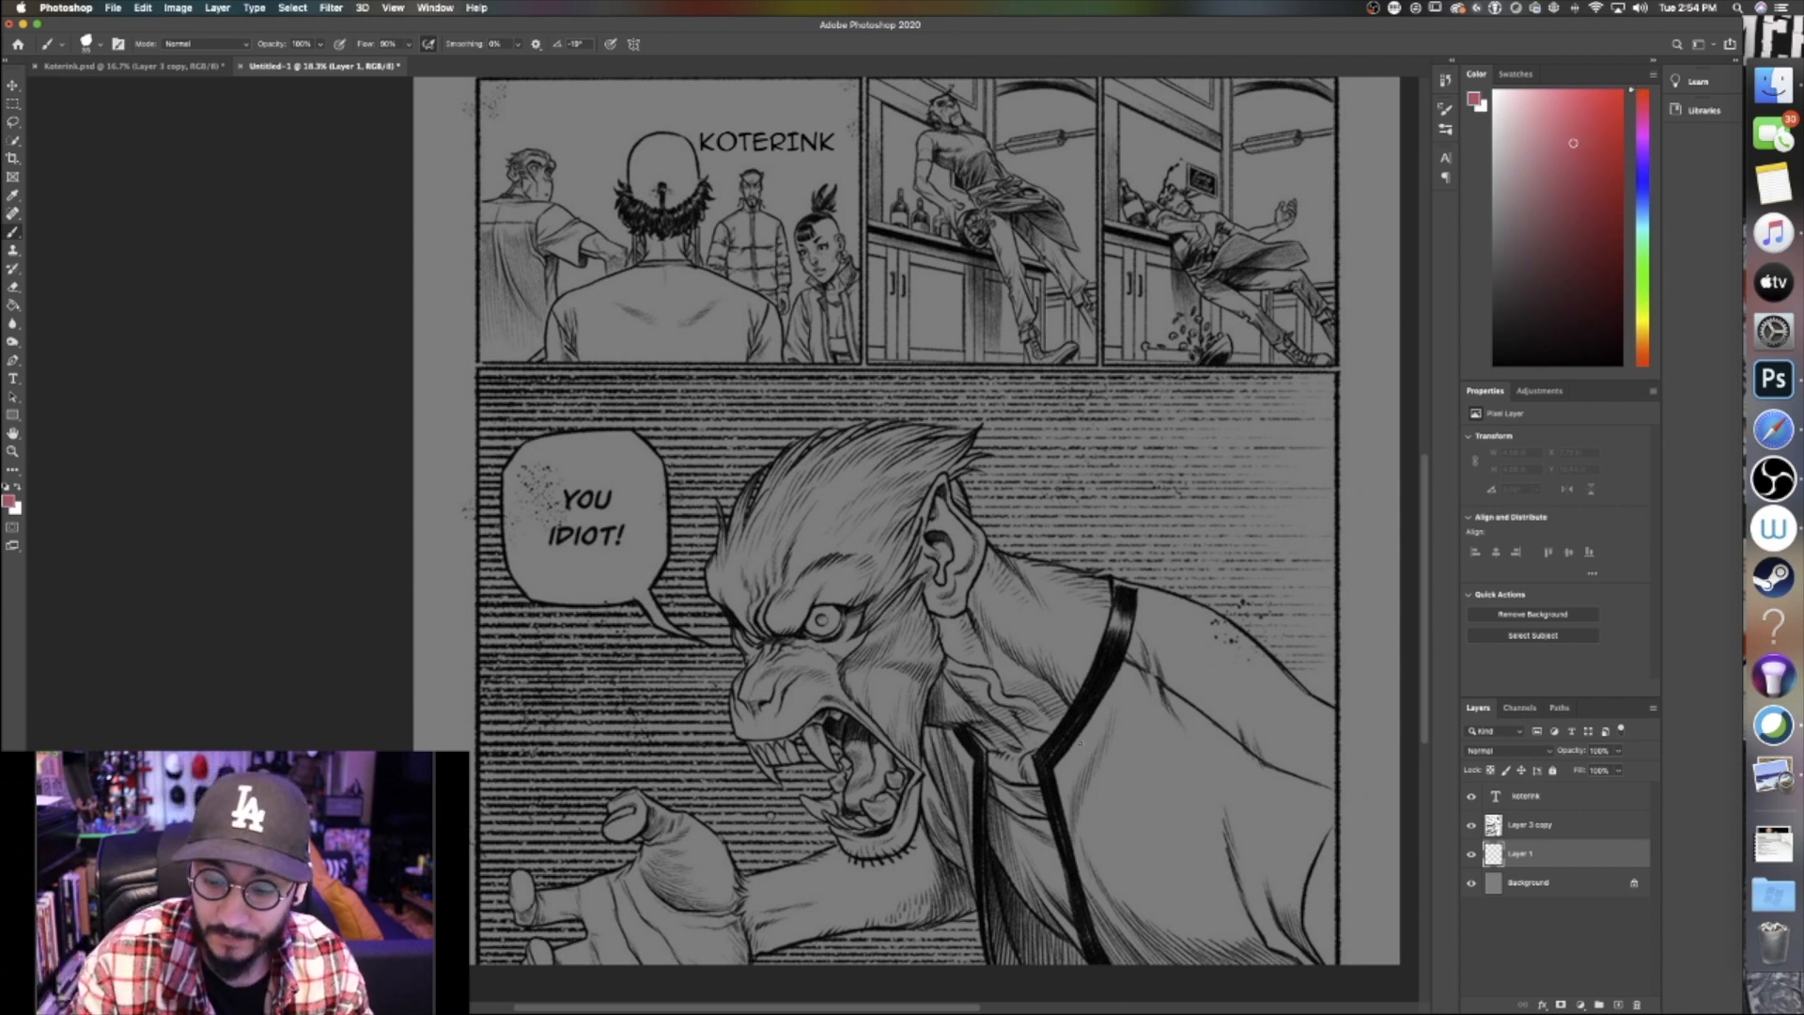
Paint the large shoulder and front section of the creature's jacket solid red up to the black trim
{"action": "left_click", "coordinate": [988, 327]}
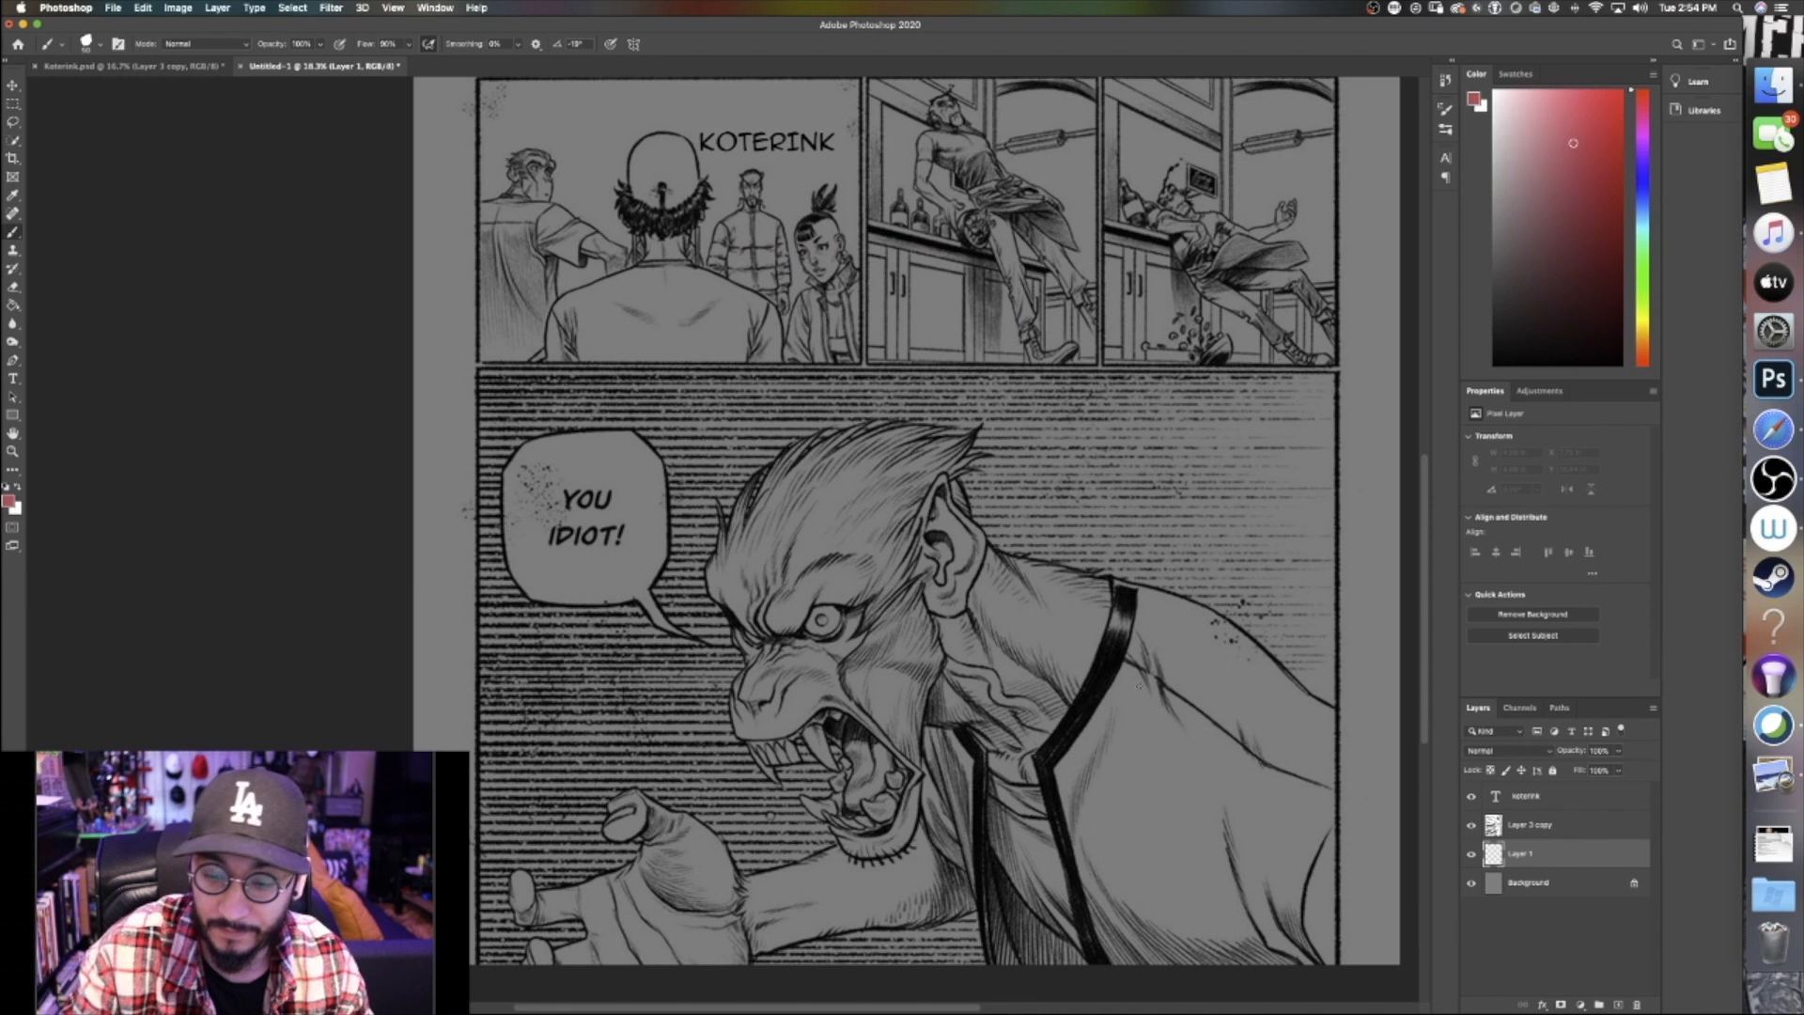
{"action": "mouse_move", "coordinate": [1099, 724]}
{"action": "left_mouse_down"}
{"action": "mouse_move", "coordinate": [1165, 667]}
{"action": "mouse_move", "coordinate": [1137, 597]}
{"action": "mouse_move", "coordinate": [1218, 639]}
{"action": "mouse_move", "coordinate": [1289, 766]}
{"action": "mouse_move", "coordinate": [1161, 869]}
{"action": "mouse_move", "coordinate": [1123, 817]}
{"action": "mouse_move", "coordinate": [1145, 763]}
{"action": "mouse_move", "coordinate": [1174, 738]}
{"action": "mouse_move", "coordinate": [1264, 780]}
{"action": "mouse_move", "coordinate": [1163, 797]}
{"action": "left_mouse_up"}
{"action": "mouse_move", "coordinate": [1266, 722]}
{"action": "left_mouse_down"}
{"action": "mouse_move", "coordinate": [1250, 680]}
{"action": "mouse_move", "coordinate": [1148, 615]}
{"action": "mouse_move", "coordinate": [1117, 721]}
{"action": "mouse_move", "coordinate": [1158, 660]}
{"action": "mouse_move", "coordinate": [1073, 763]}
{"action": "mouse_move", "coordinate": [1120, 956]}
{"action": "mouse_move", "coordinate": [1305, 970]}
{"action": "mouse_move", "coordinate": [1327, 923]}
{"action": "mouse_move", "coordinate": [1319, 721]}
{"action": "mouse_move", "coordinate": [1120, 606]}
{"action": "left_mouse_up"}
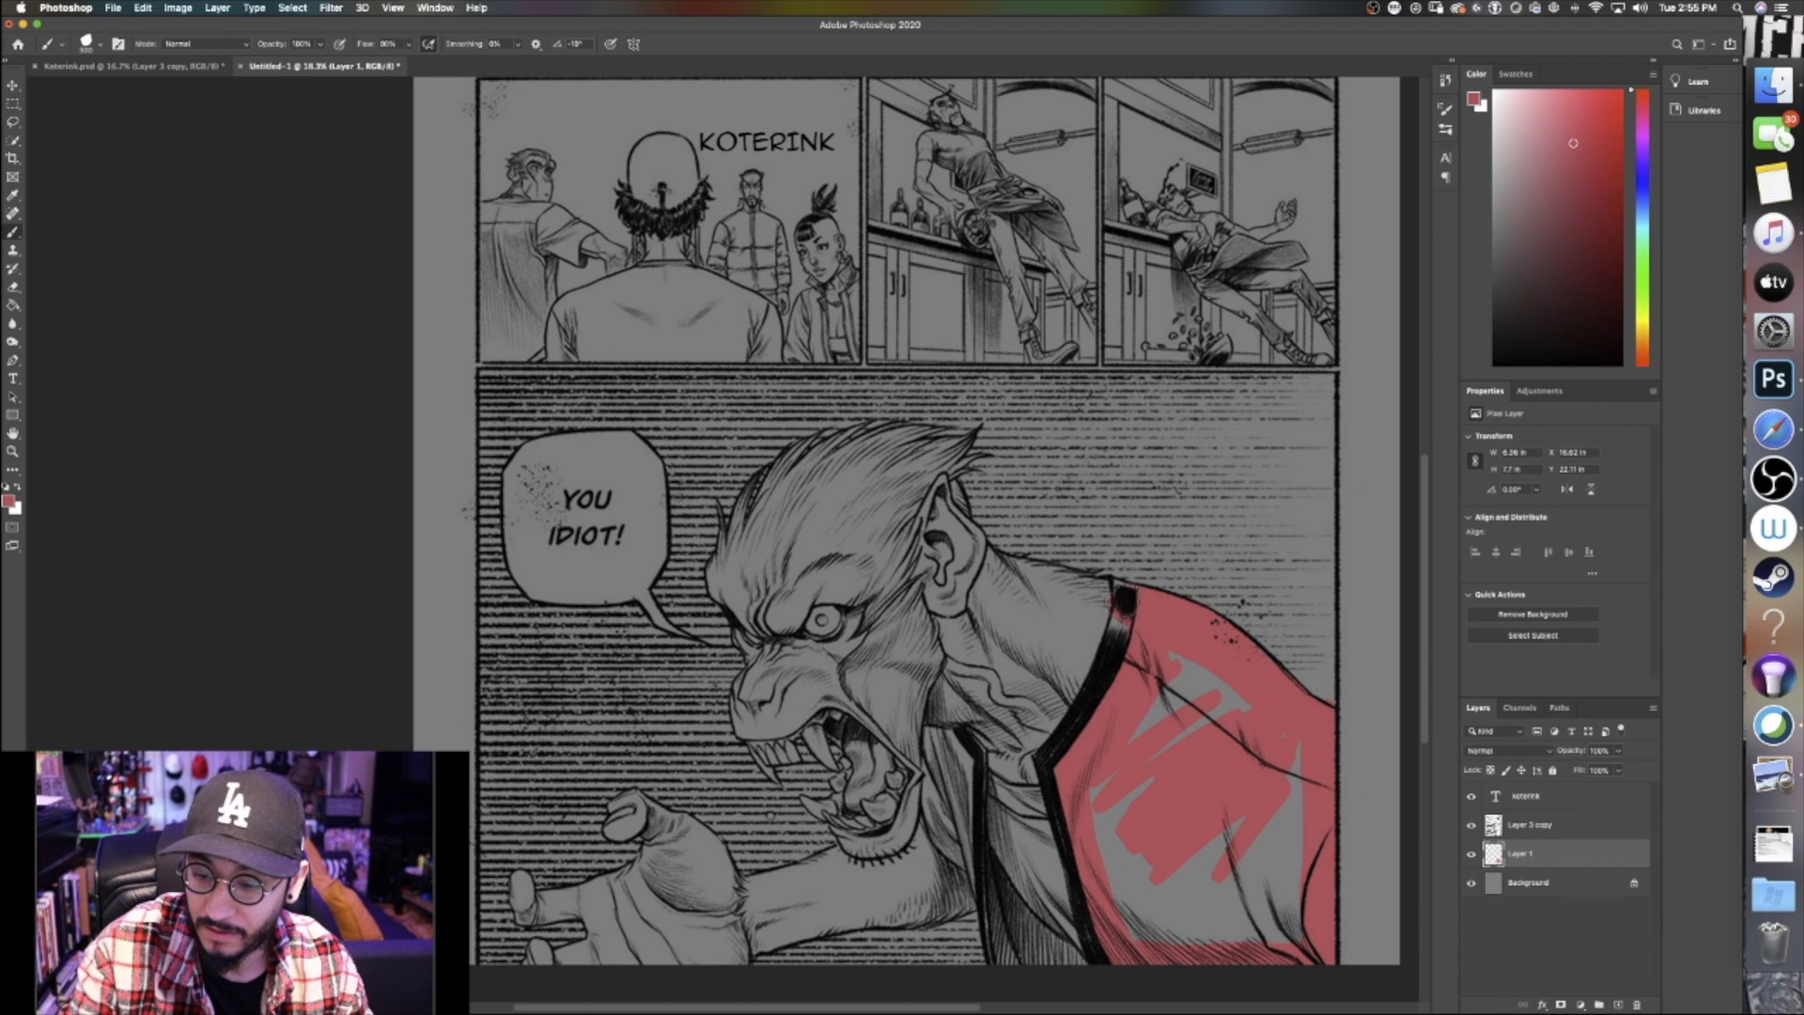
{"action": "mouse_move", "coordinate": [1114, 719]}
{"action": "left_mouse_down"}
{"action": "mouse_move", "coordinate": [1184, 676]}
{"action": "mouse_move", "coordinate": [1245, 756]}
{"action": "left_mouse_up"}
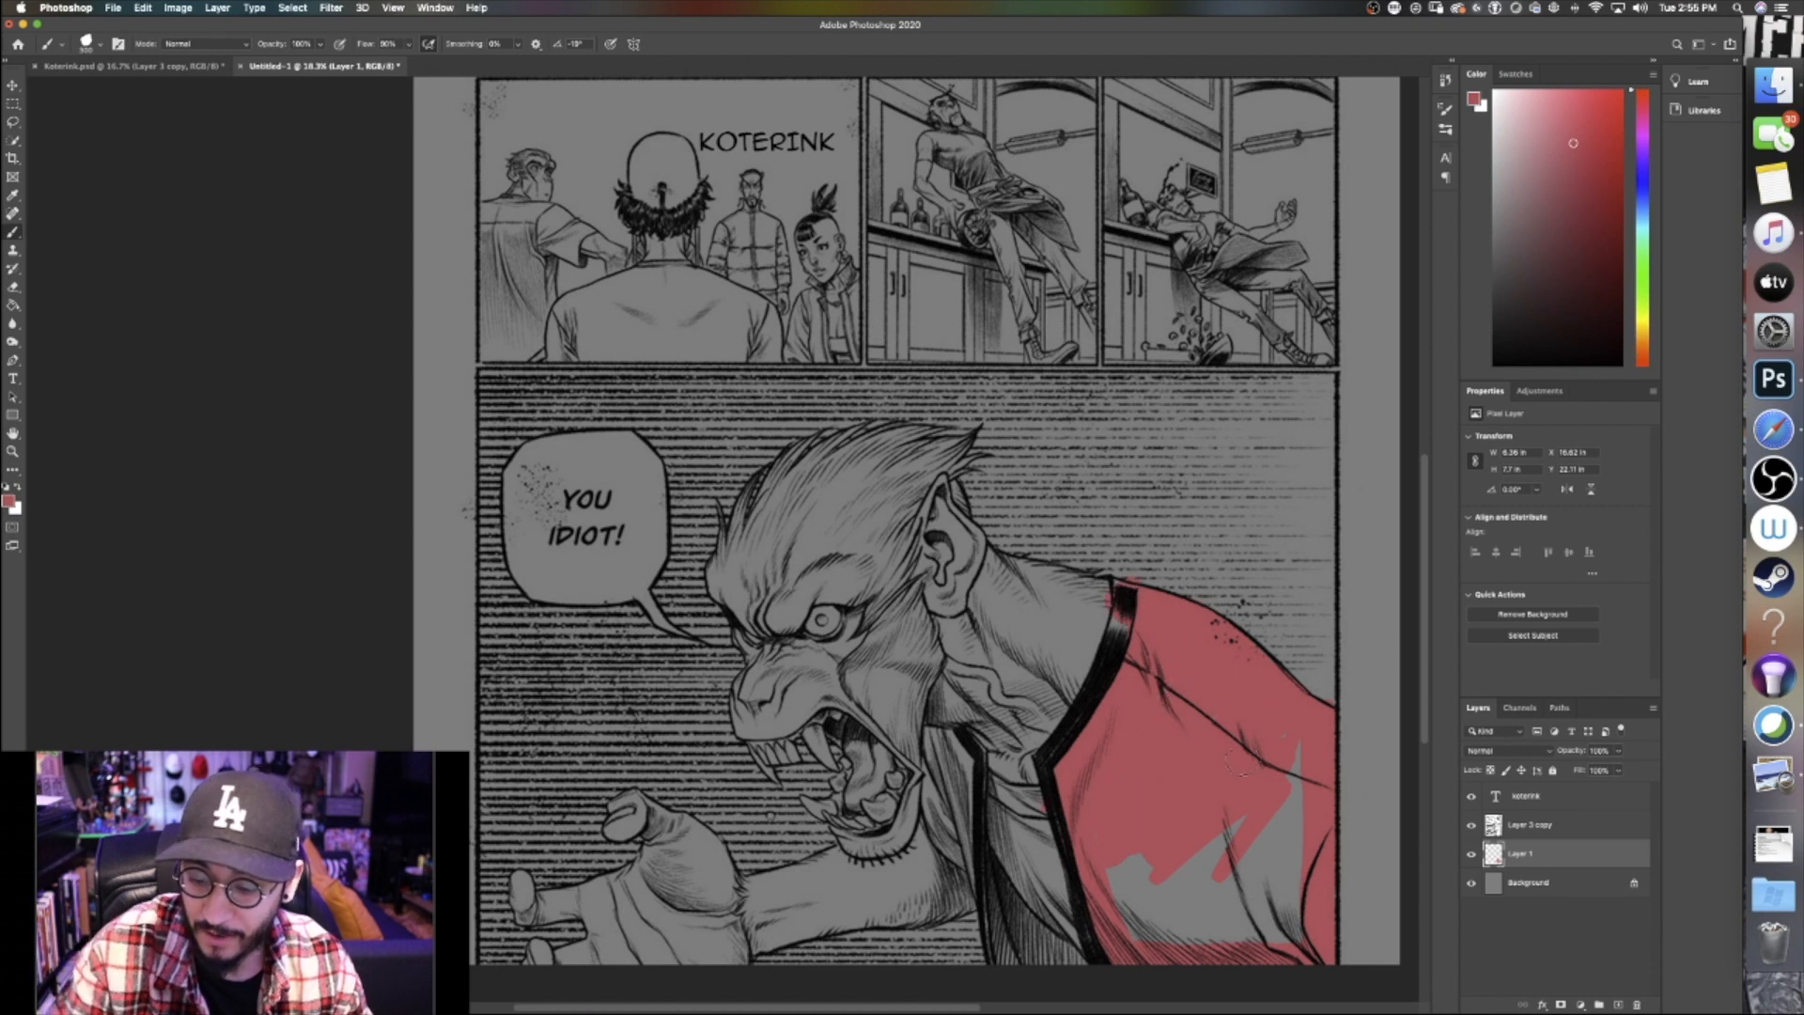
{"action": "mouse_move", "coordinate": [1109, 831]}
{"action": "left_mouse_down"}
{"action": "mouse_move", "coordinate": [1212, 845]}
{"action": "mouse_move", "coordinate": [1259, 874]}
{"action": "mouse_move", "coordinate": [1288, 930]}
{"action": "mouse_move", "coordinate": [1301, 910]}
{"action": "mouse_move", "coordinate": [1264, 846]}
{"action": "mouse_move", "coordinate": [1289, 762]}
{"action": "left_mouse_up"}
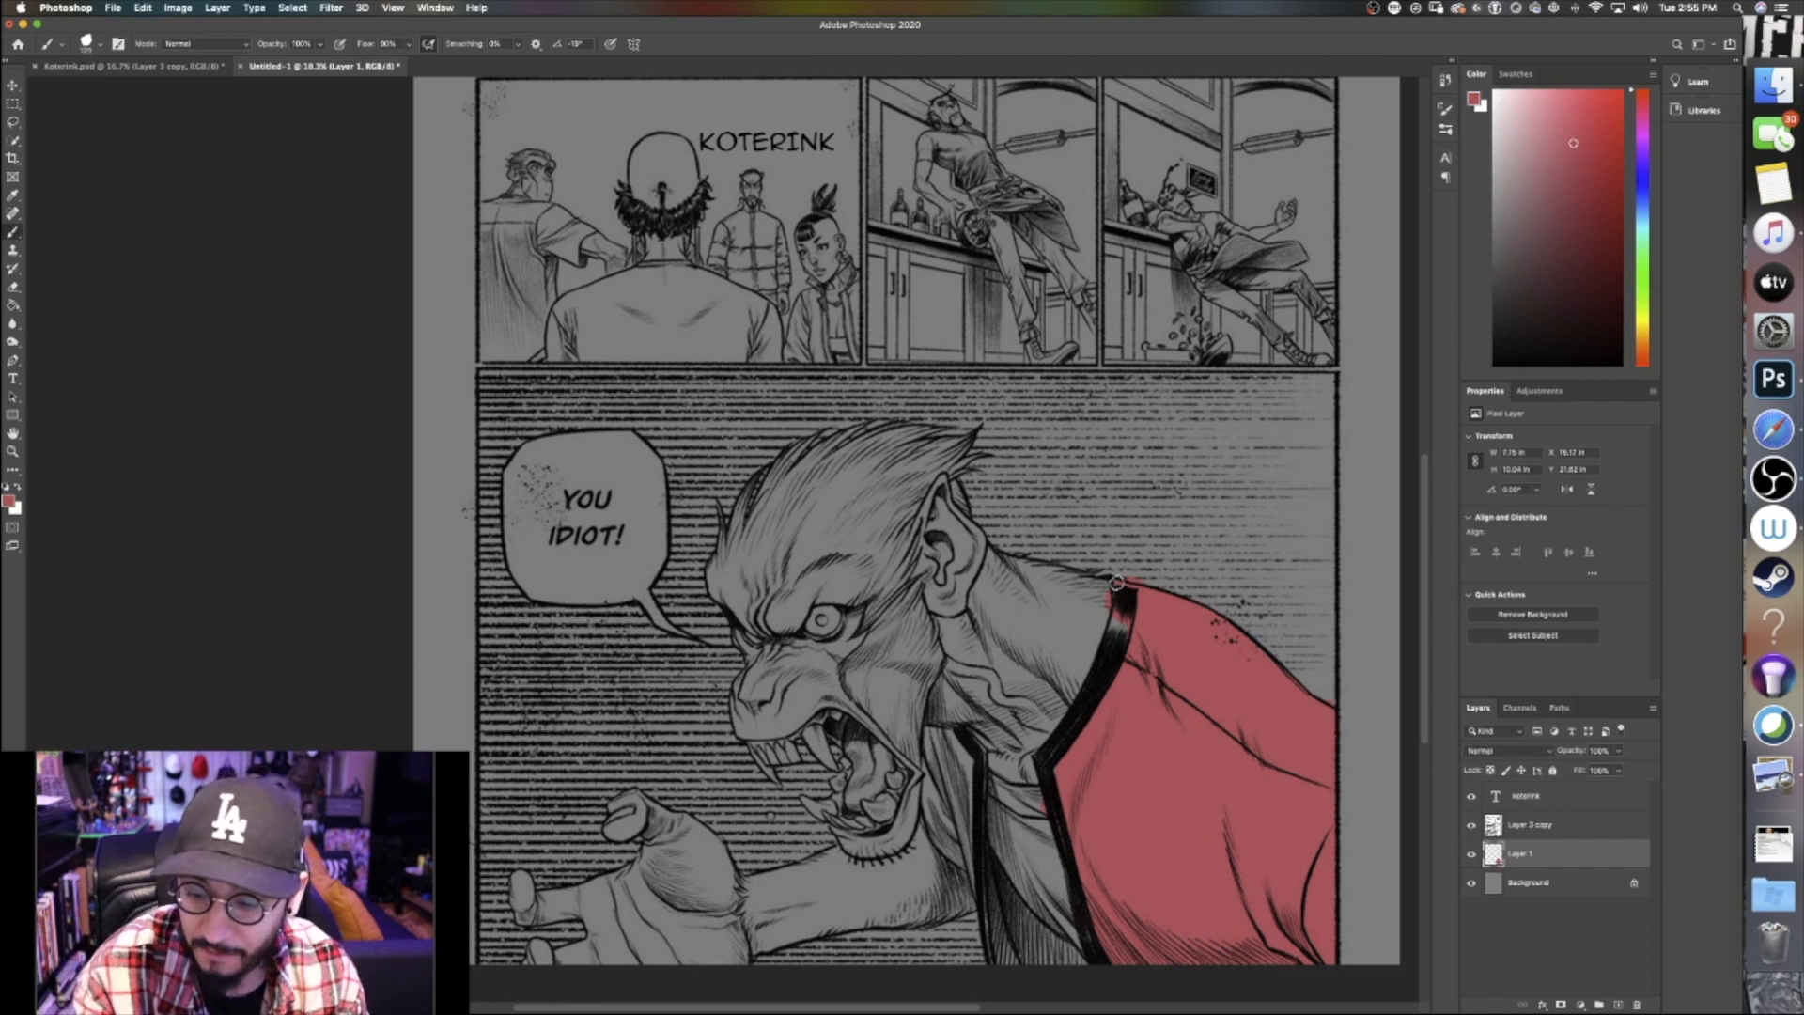
Paint the jacket's far front section and the shaded inner lining below the shirt in the same red
{"action": "mouse_move", "coordinate": [968, 757]}
{"action": "left_mouse_down"}
{"action": "mouse_move", "coordinate": [963, 850]}
{"action": "mouse_move", "coordinate": [953, 742]}
{"action": "mouse_move", "coordinate": [925, 728]}
{"action": "mouse_move", "coordinate": [947, 864]}
{"action": "mouse_move", "coordinate": [952, 755]}
{"action": "mouse_move", "coordinate": [938, 819]}
{"action": "left_mouse_up"}
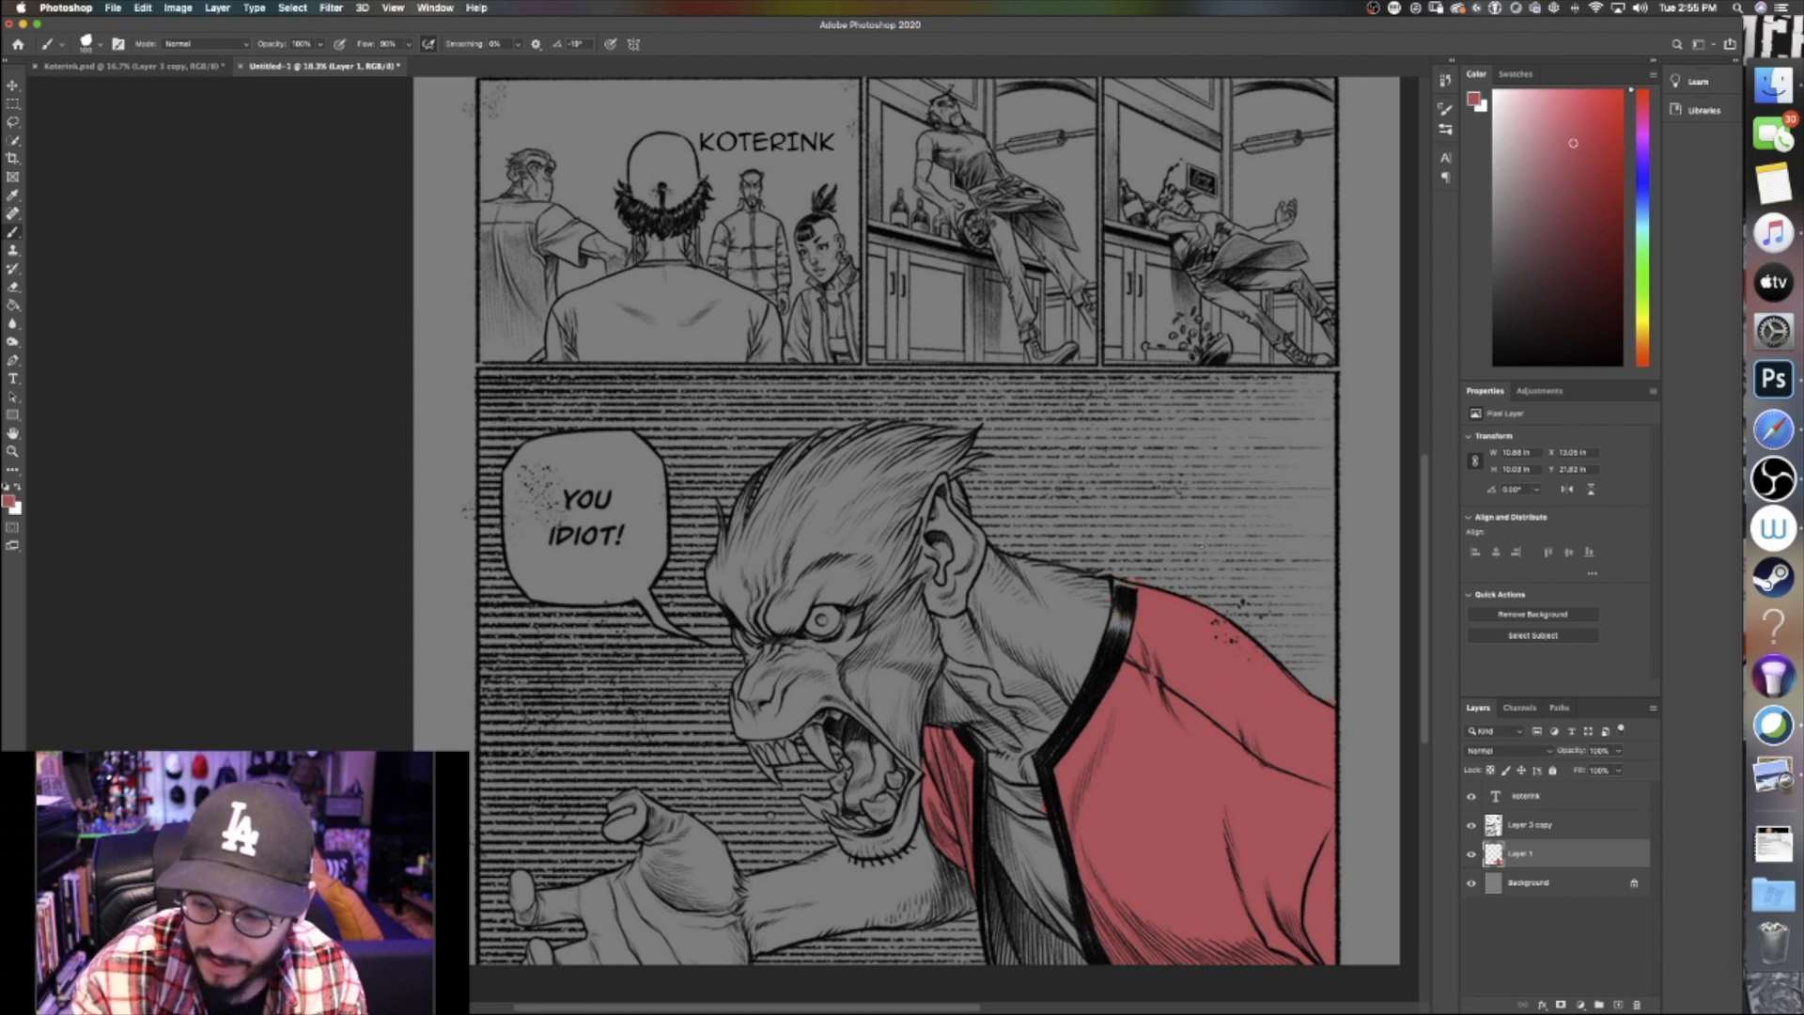
{"action": "key", "text": "super+z"}
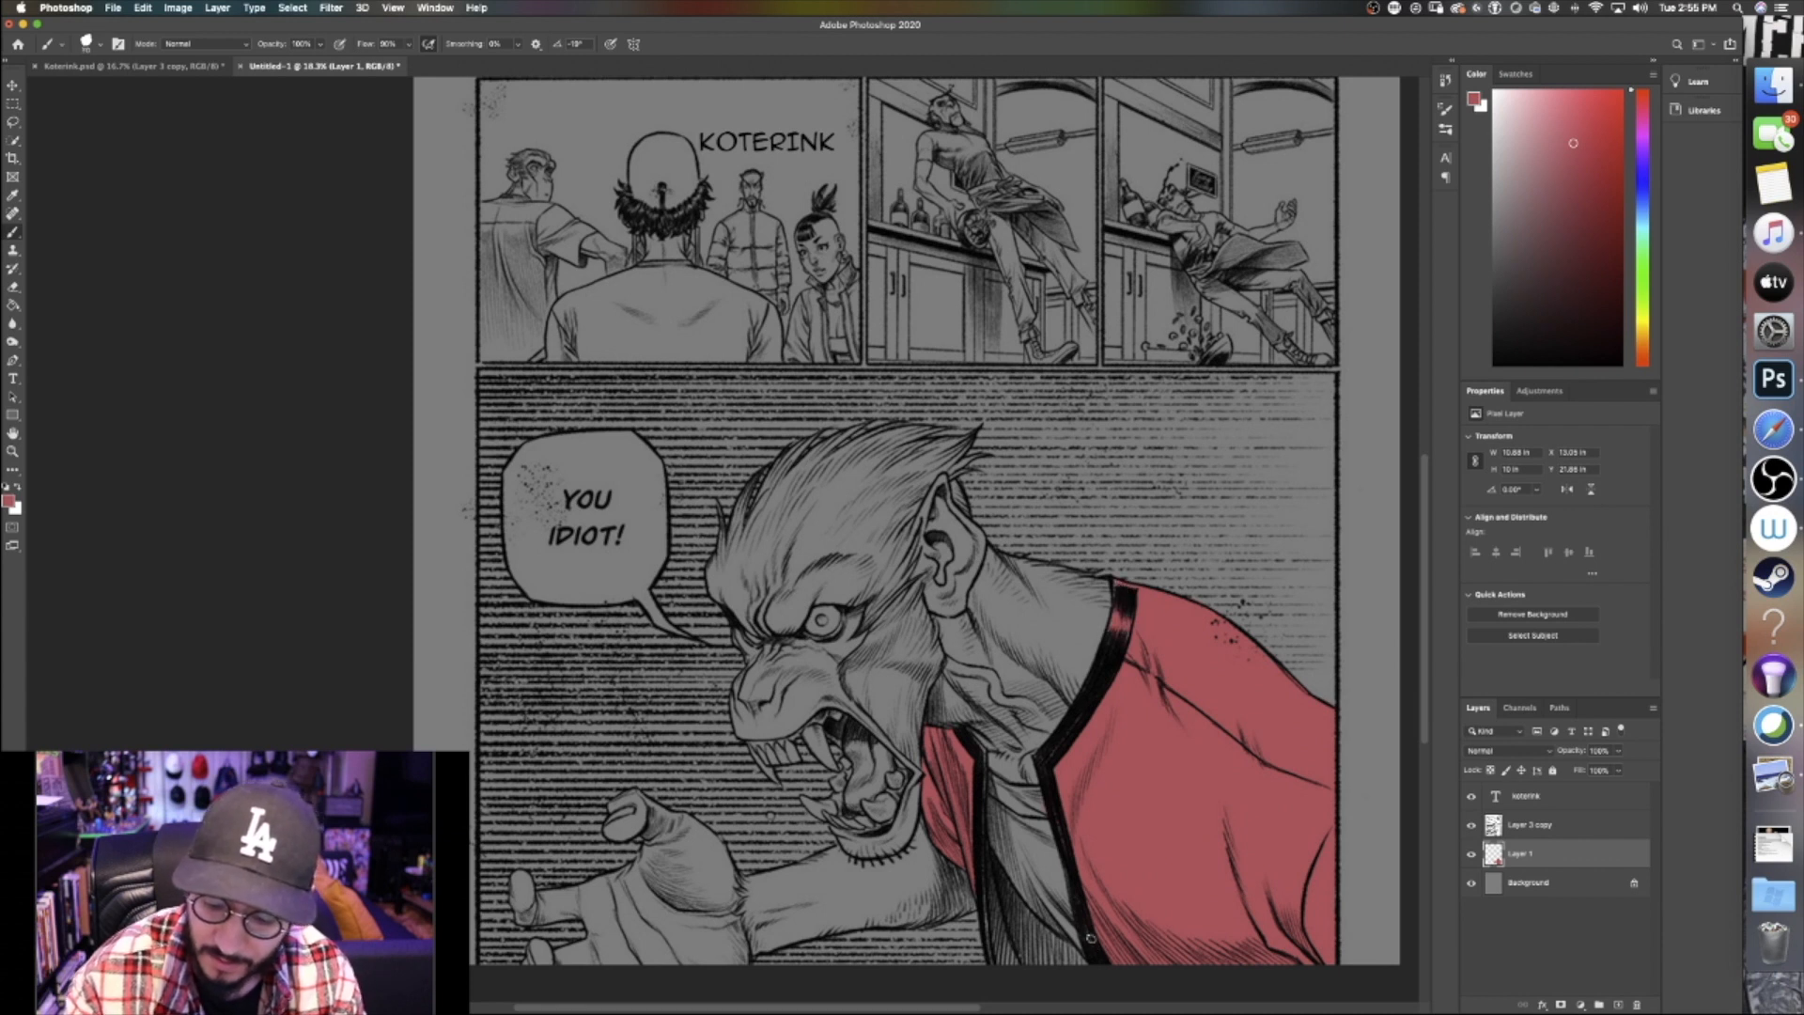
{"action": "mouse_move", "coordinate": [985, 895]}
{"action": "left_mouse_down"}
{"action": "mouse_move", "coordinate": [1000, 966]}
{"action": "mouse_move", "coordinate": [1024, 957]}
{"action": "mouse_move", "coordinate": [1026, 927]}
{"action": "mouse_move", "coordinate": [1005, 887]}
{"action": "mouse_move", "coordinate": [1085, 967]}
{"action": "mouse_move", "coordinate": [1066, 972]}
{"action": "left_mouse_up"}
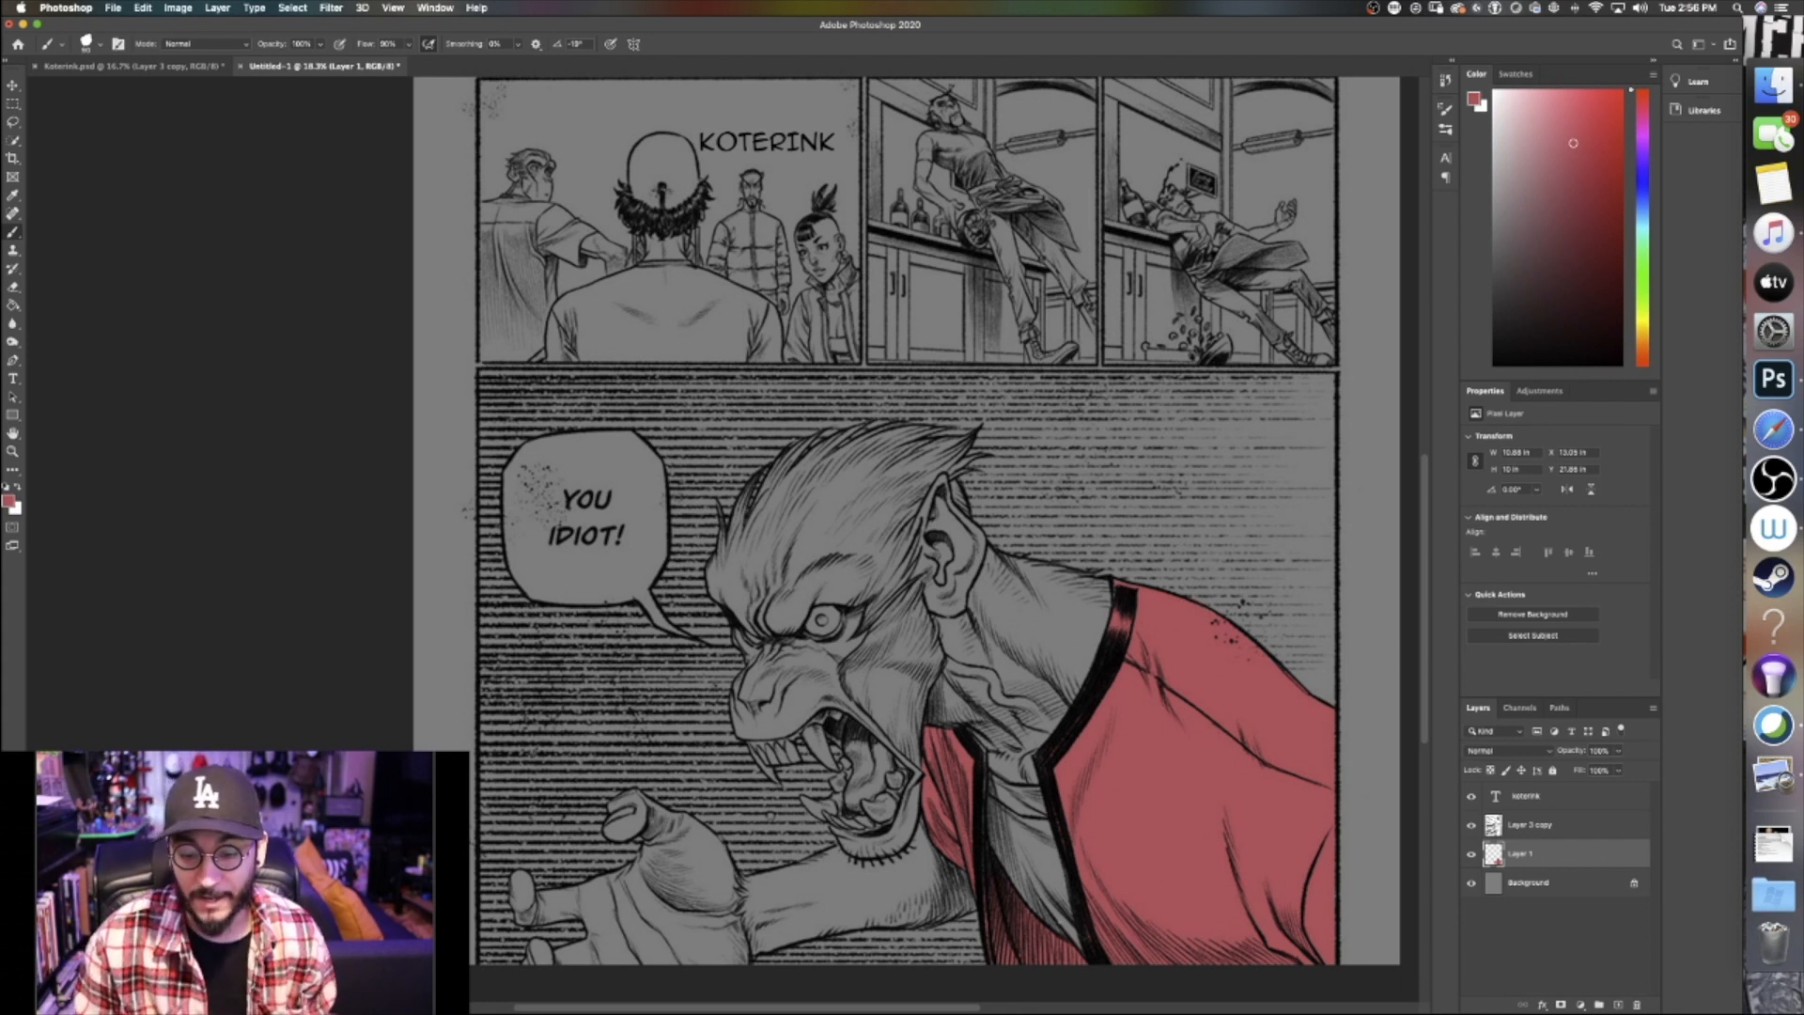
Pick a muted blue-violet colour for painting the creature's undershirt
{"action": "left_click_drag", "start_coordinate": [1524, 154], "coordinate": [1468, 160]}
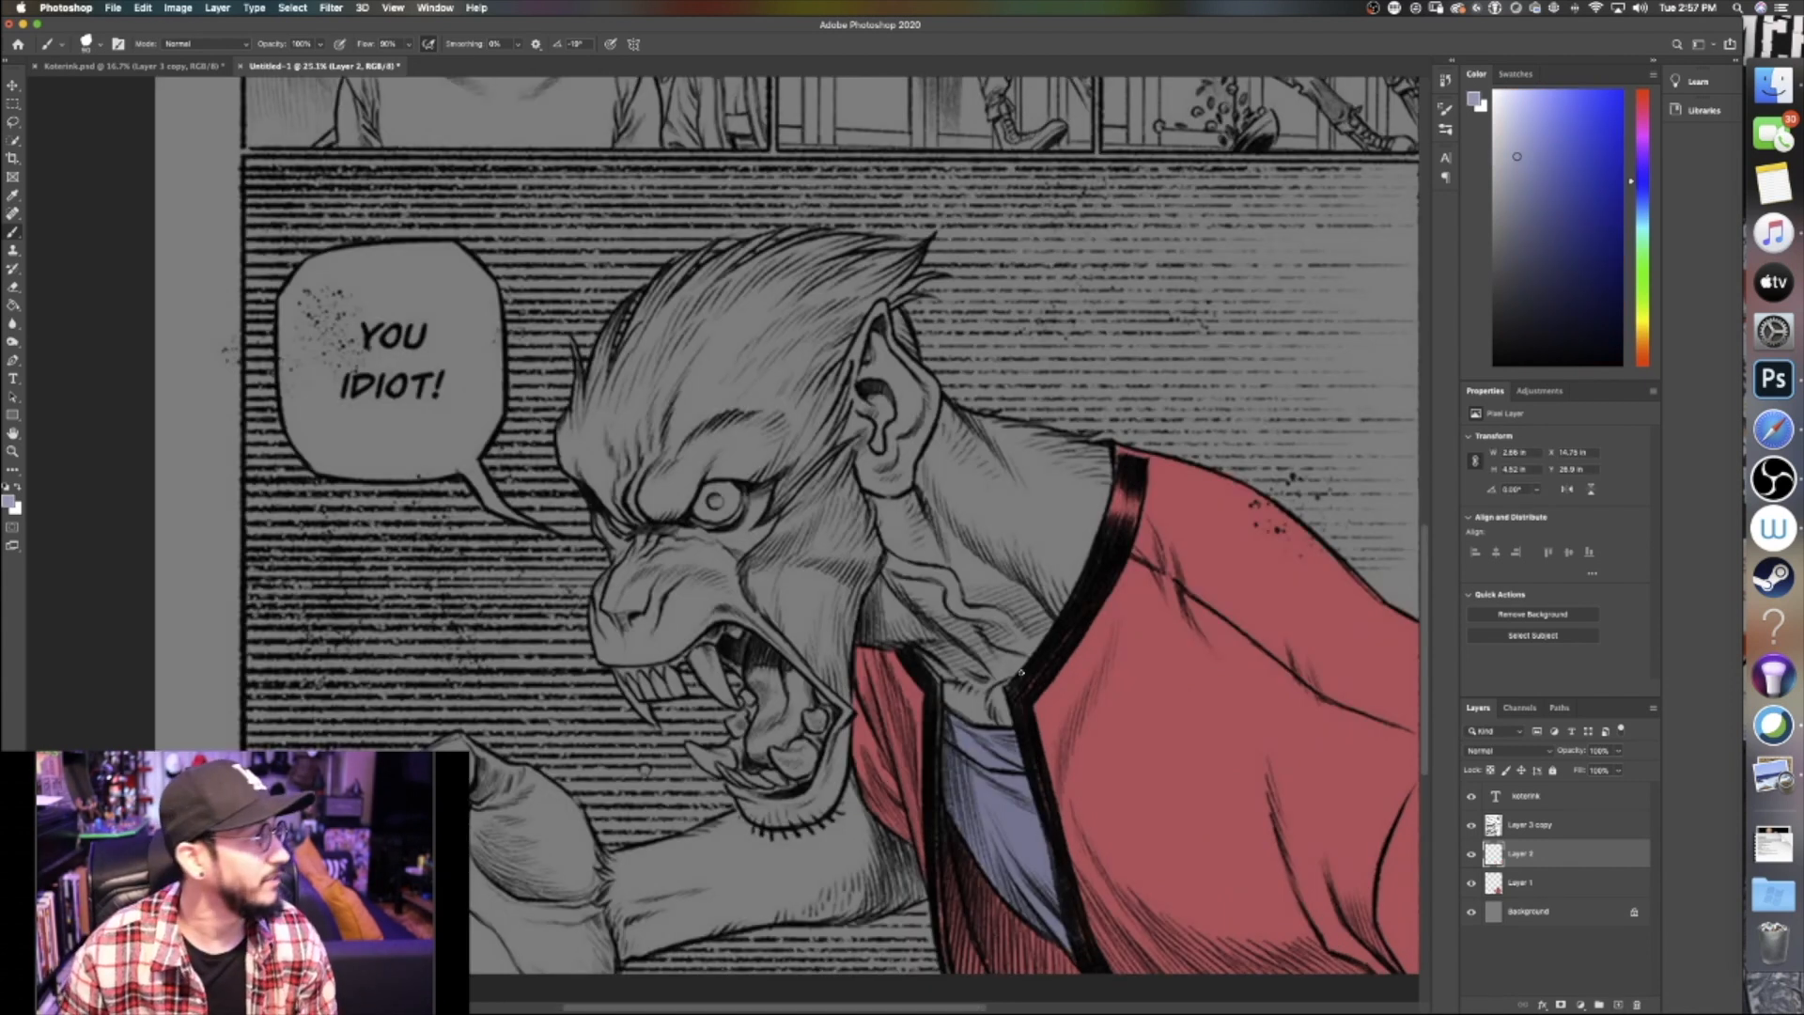
Create another new layer above the undershirt's colour layer and choose a muted yellow paint colour
{"action": "left_click", "coordinate": [1618, 1004]}
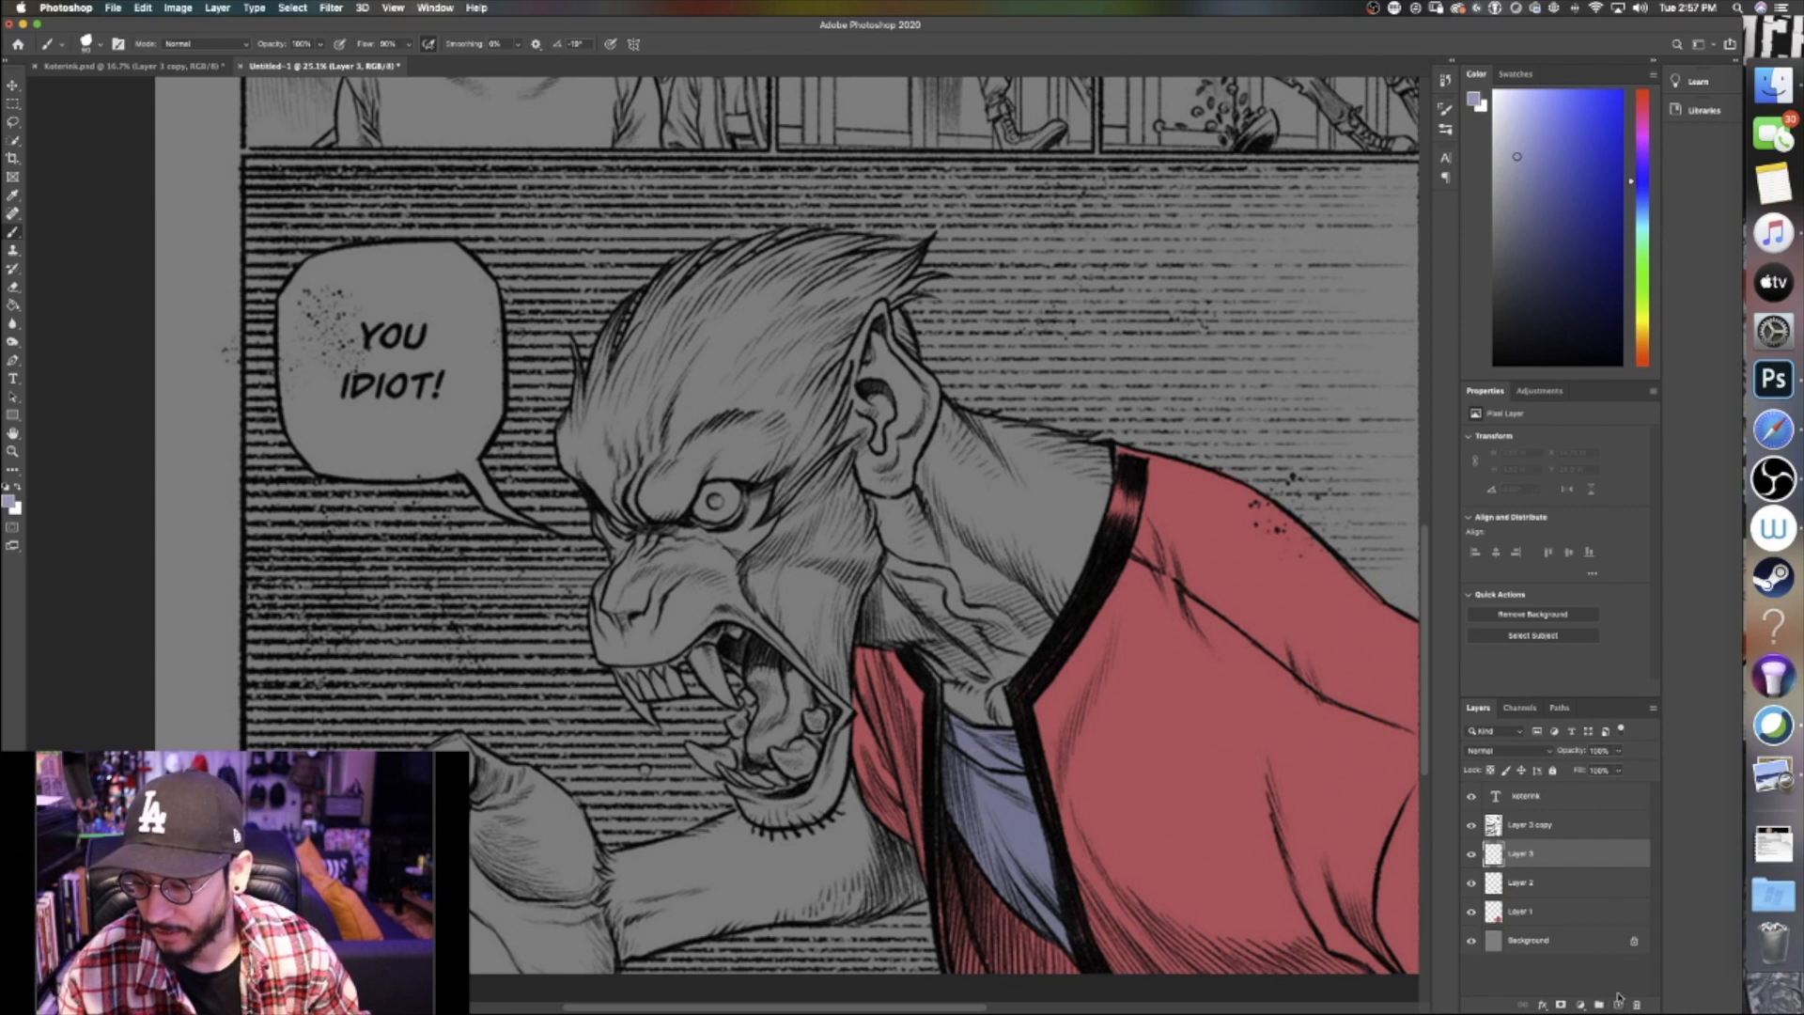
{"action": "left_click", "coordinate": [1643, 363]}
{"action": "left_click_drag", "start_coordinate": [1642, 339], "coordinate": [1642, 328]}
{"action": "left_click", "coordinate": [1545, 156]}
{"action": "left_click", "coordinate": [1534, 170]}
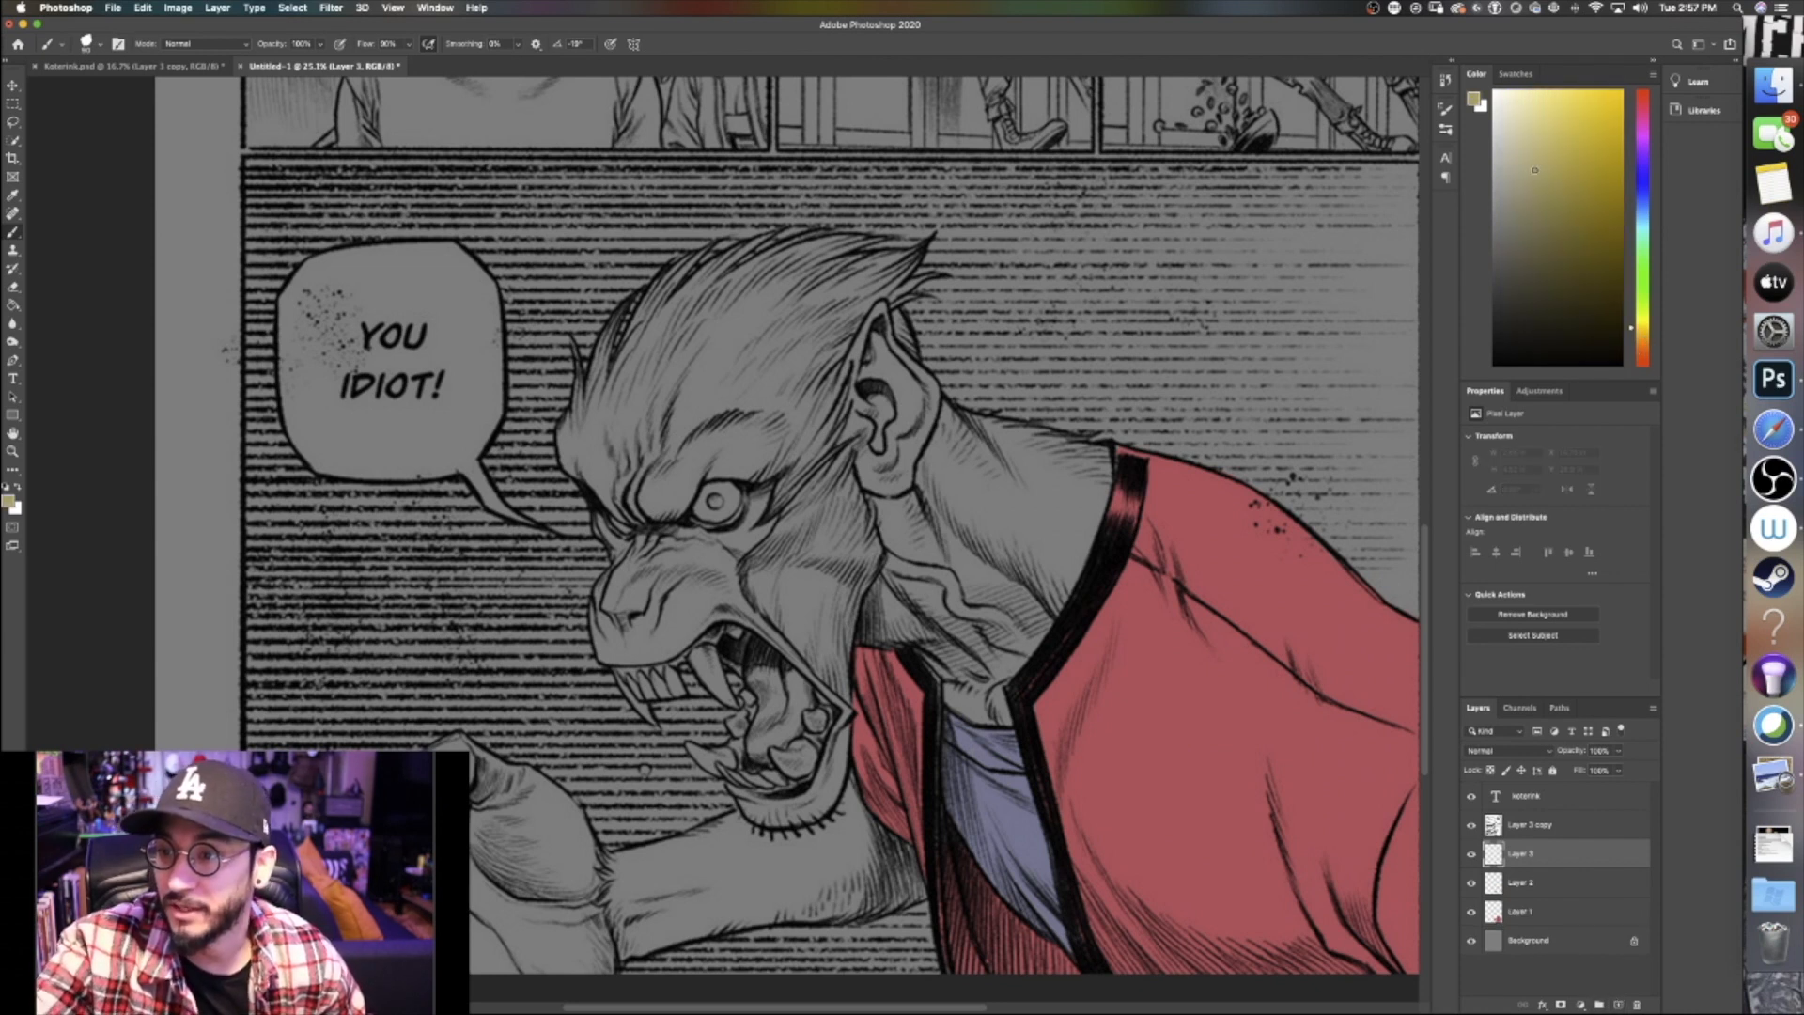
Choose a muted orange-brown and paint the creature's cheek and neck up to the jacket collar
{"action": "left_click", "coordinate": [1643, 344]}
{"action": "left_click_drag", "start_coordinate": [773, 568], "coordinate": [827, 475]}
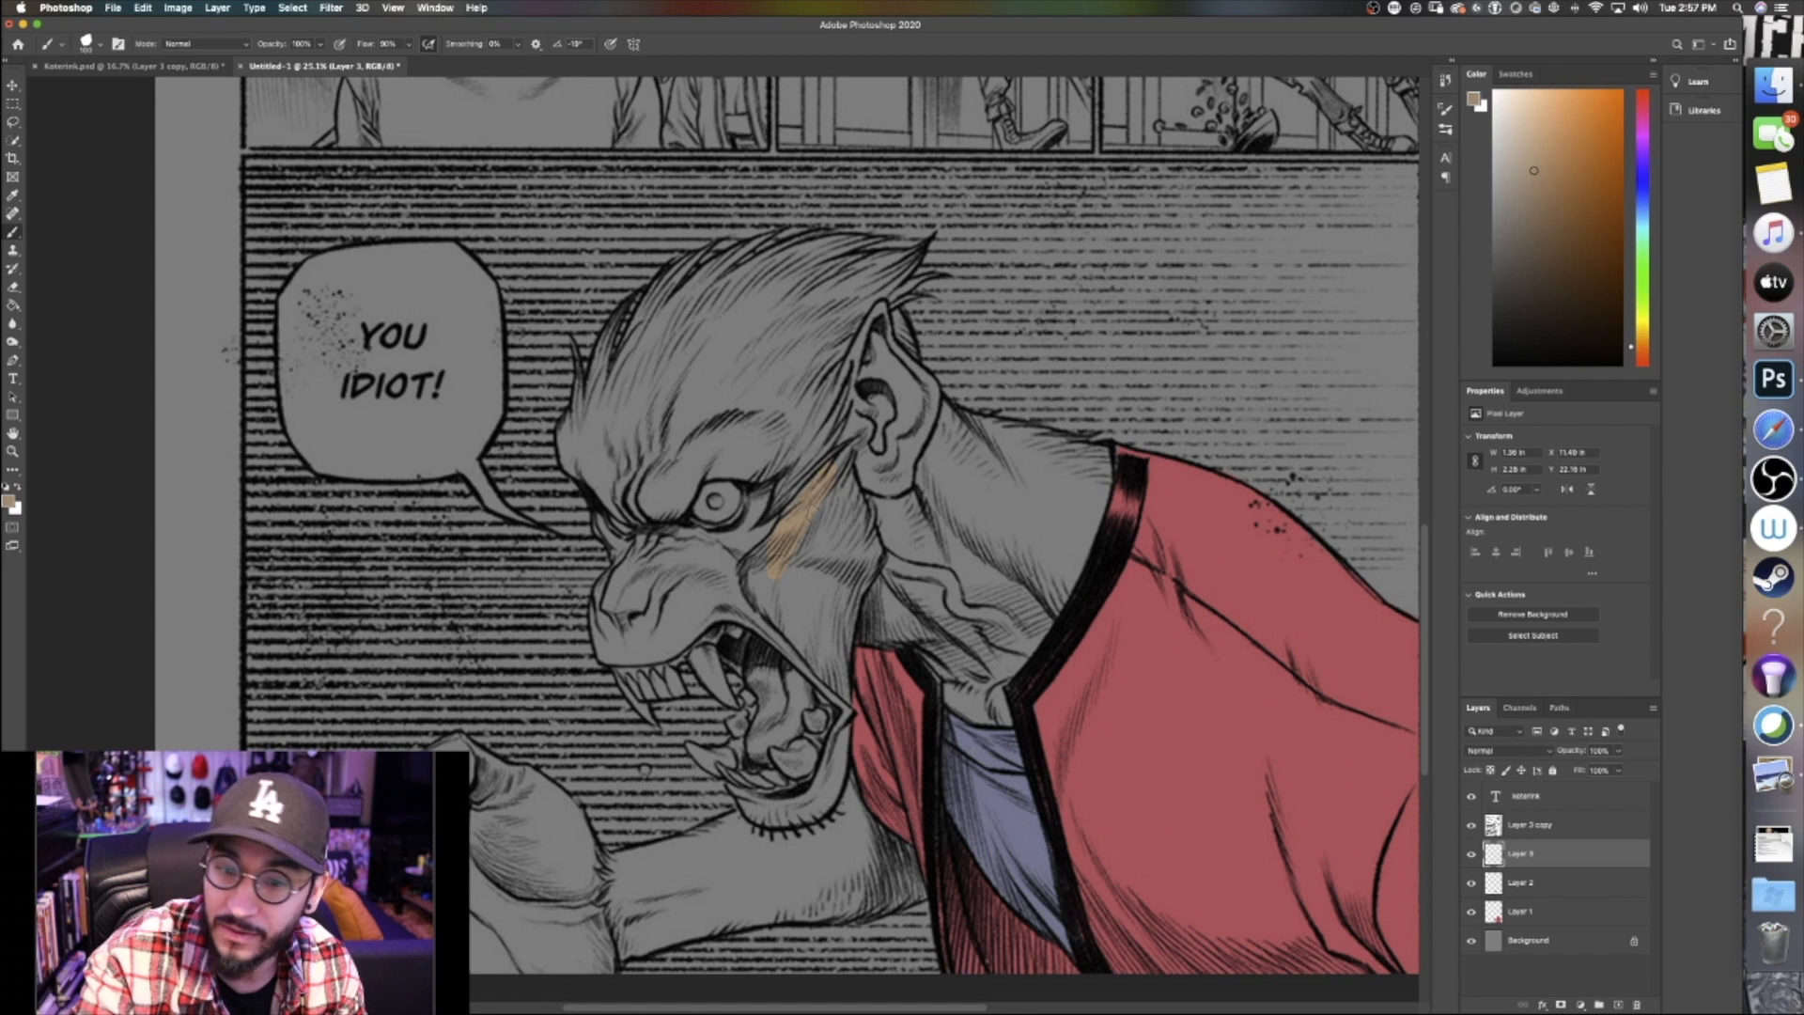
{"action": "left_click", "coordinate": [1549, 184]}
{"action": "mouse_move", "coordinate": [814, 492]}
{"action": "left_mouse_down"}
{"action": "mouse_move", "coordinate": [785, 555]}
{"action": "mouse_move", "coordinate": [791, 515]}
{"action": "mouse_move", "coordinate": [763, 548]}
{"action": "mouse_move", "coordinate": [759, 589]}
{"action": "mouse_move", "coordinate": [796, 645]}
{"action": "mouse_move", "coordinate": [752, 578]}
{"action": "mouse_move", "coordinate": [825, 475]}
{"action": "left_mouse_up"}
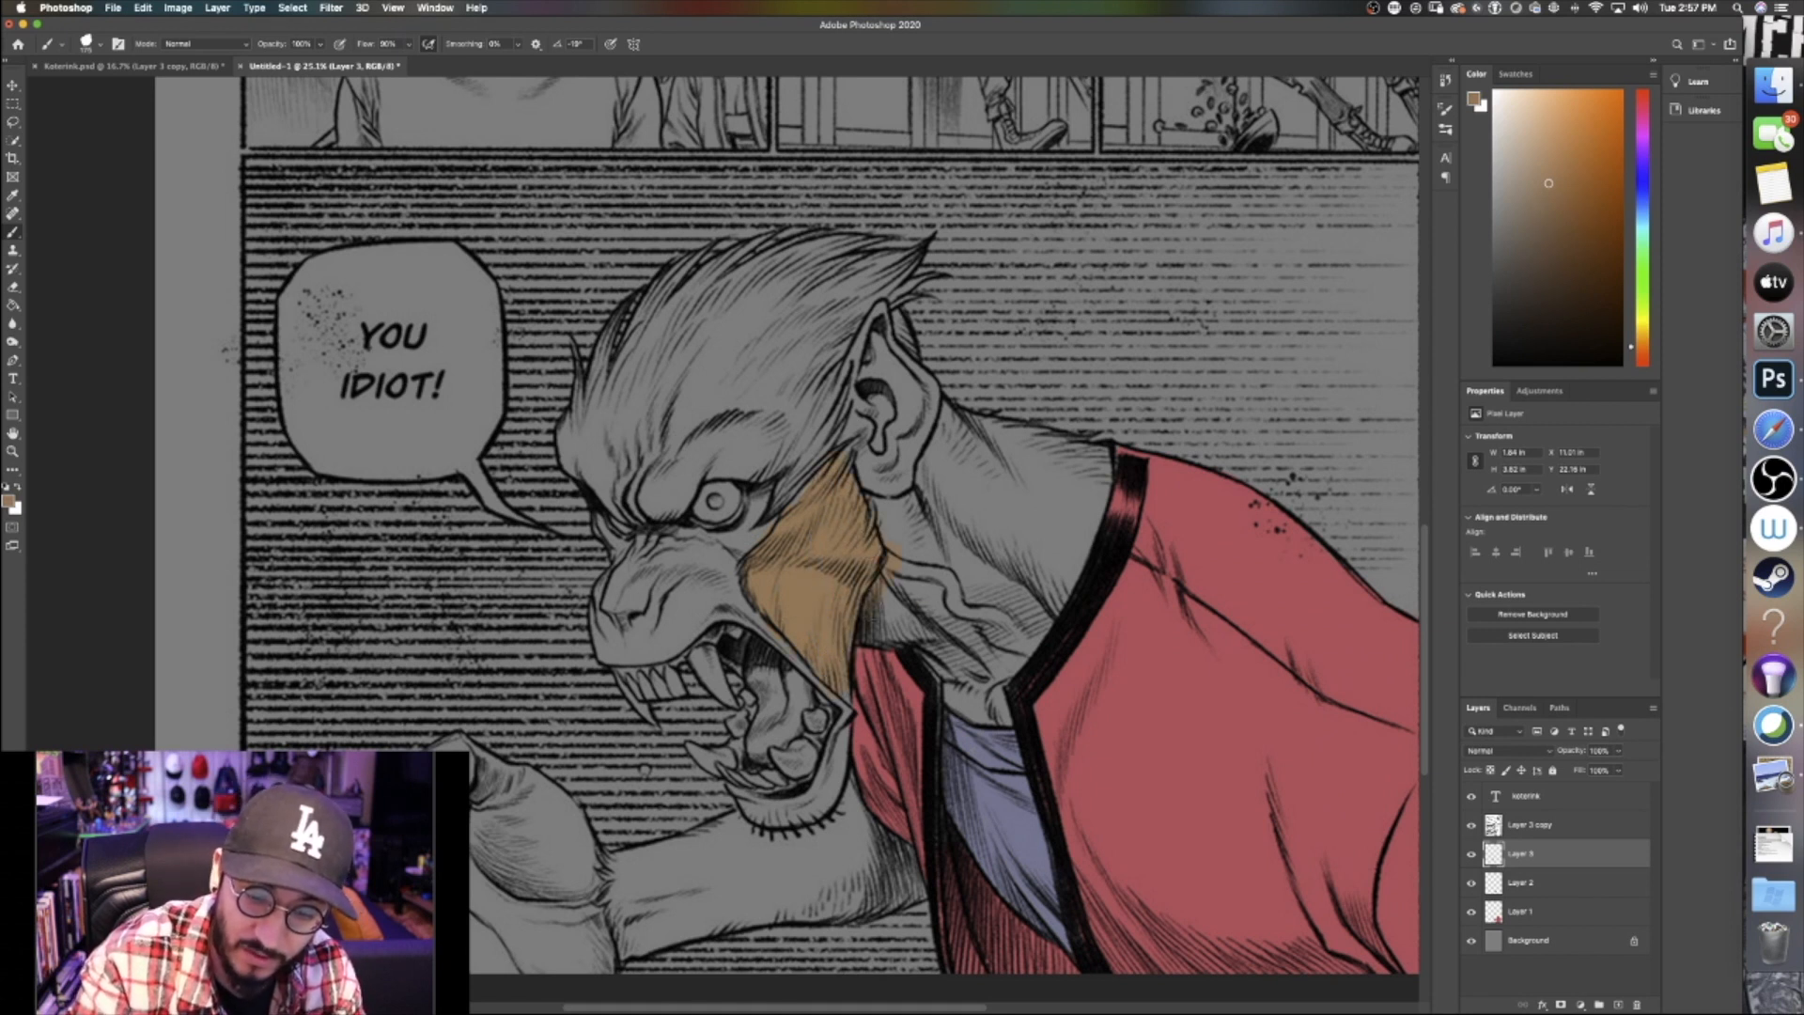
{"action": "left_click_drag", "start_coordinate": [947, 603], "coordinate": [995, 496]}
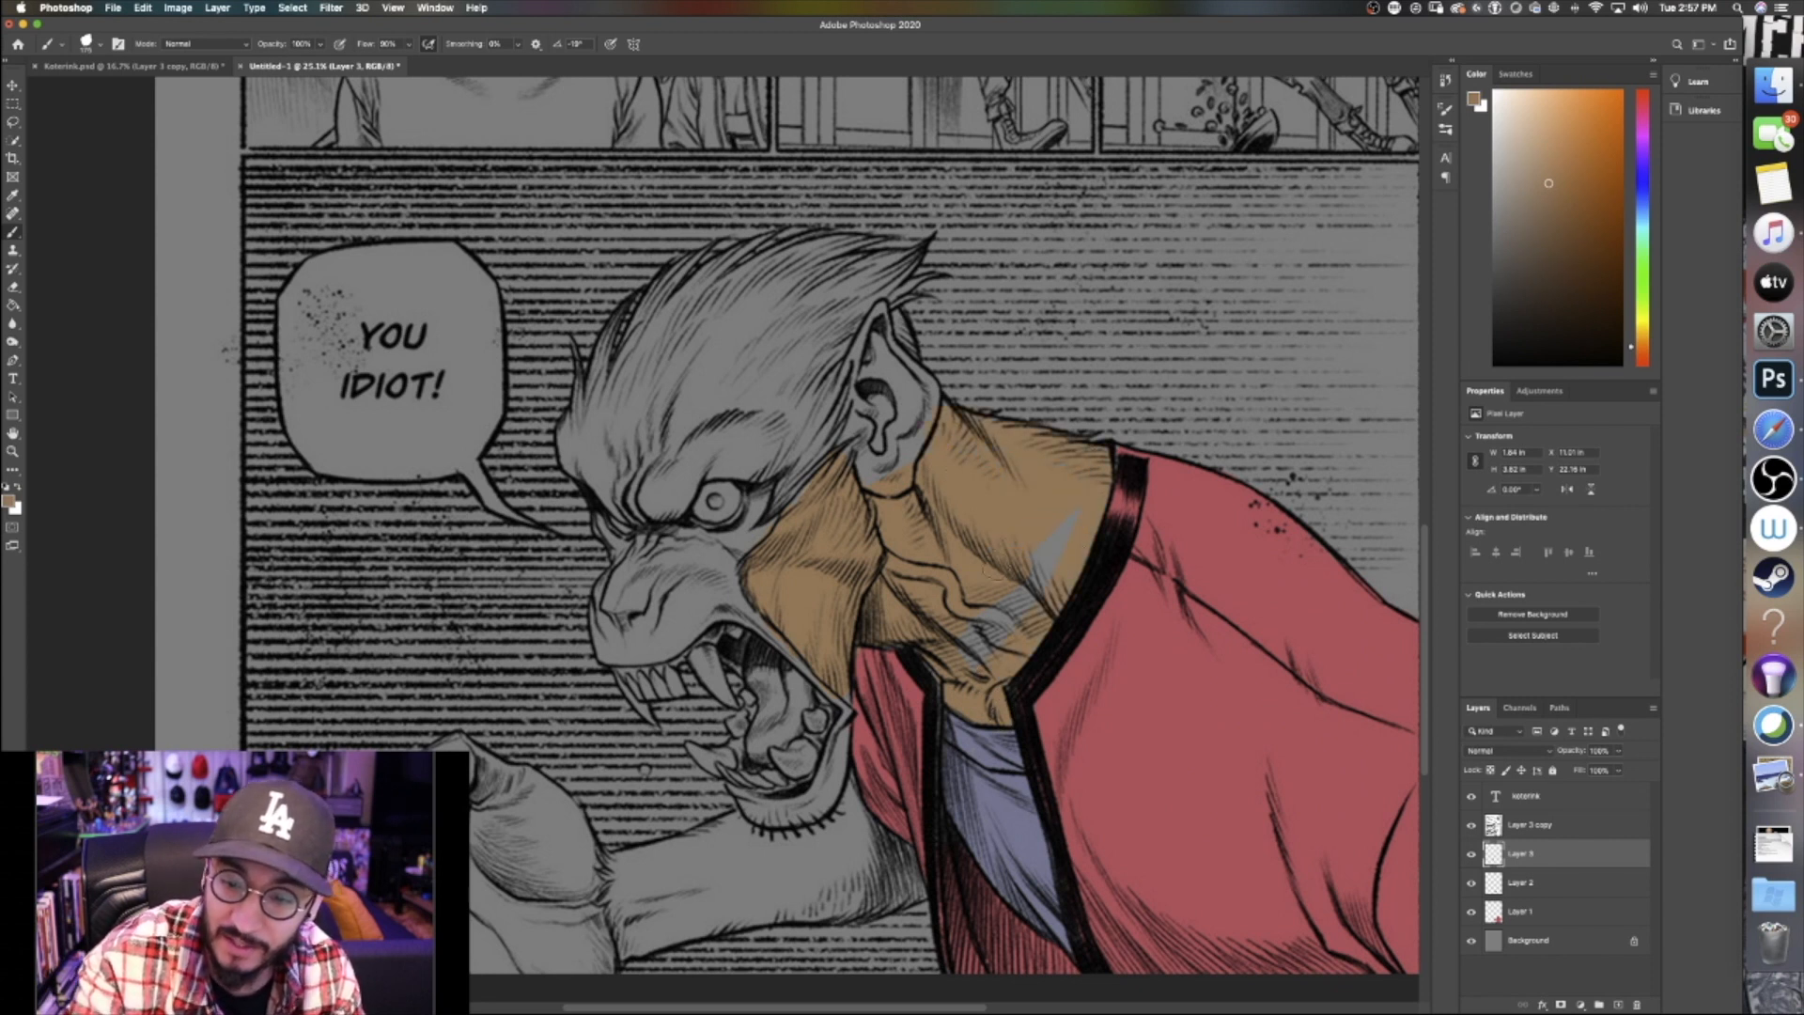
With a larger brush, paint the creature's ear, hair, forehead and brow, and its forearm in the same orange-brown
{"action": "key", "text": "]"}
{"action": "key", "text": "]"}
{"action": "key", "text": "]"}
{"action": "key", "text": "]"}
{"action": "key", "text": "]"}
{"action": "key", "text": "]"}
{"action": "mouse_move", "coordinate": [902, 461]}
{"action": "left_mouse_down"}
{"action": "mouse_move", "coordinate": [880, 345]}
{"action": "mouse_move", "coordinate": [921, 415]}
{"action": "mouse_move", "coordinate": [885, 344]}
{"action": "mouse_move", "coordinate": [888, 270]}
{"action": "mouse_move", "coordinate": [883, 294]}
{"action": "mouse_move", "coordinate": [835, 252]}
{"action": "mouse_move", "coordinate": [641, 331]}
{"action": "mouse_move", "coordinate": [587, 377]}
{"action": "mouse_move", "coordinate": [625, 540]}
{"action": "mouse_move", "coordinate": [658, 386]}
{"action": "mouse_move", "coordinate": [714, 413]}
{"action": "mouse_move", "coordinate": [714, 465]}
{"action": "mouse_move", "coordinate": [738, 453]}
{"action": "mouse_move", "coordinate": [796, 489]}
{"action": "mouse_move", "coordinate": [827, 333]}
{"action": "mouse_move", "coordinate": [831, 428]}
{"action": "mouse_move", "coordinate": [796, 308]}
{"action": "mouse_move", "coordinate": [838, 313]}
{"action": "left_mouse_up"}
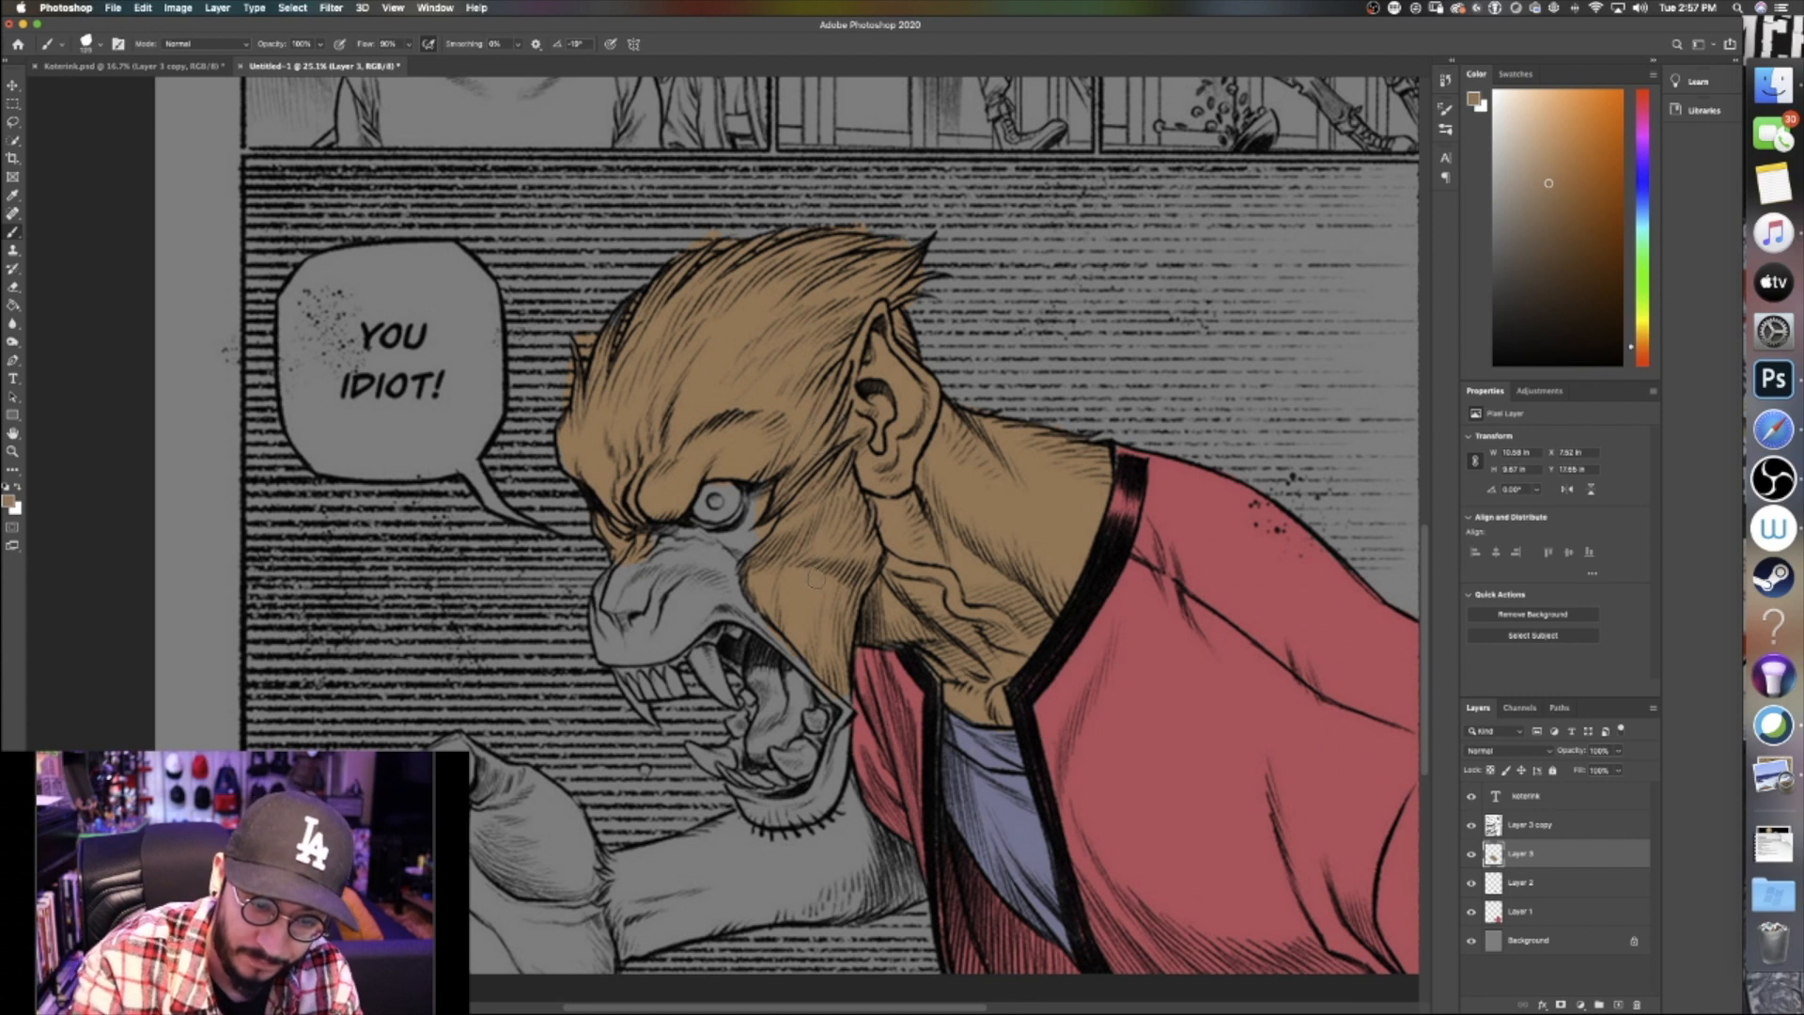
{"action": "left_click_drag", "start_coordinate": [618, 858], "coordinate": [635, 864]}
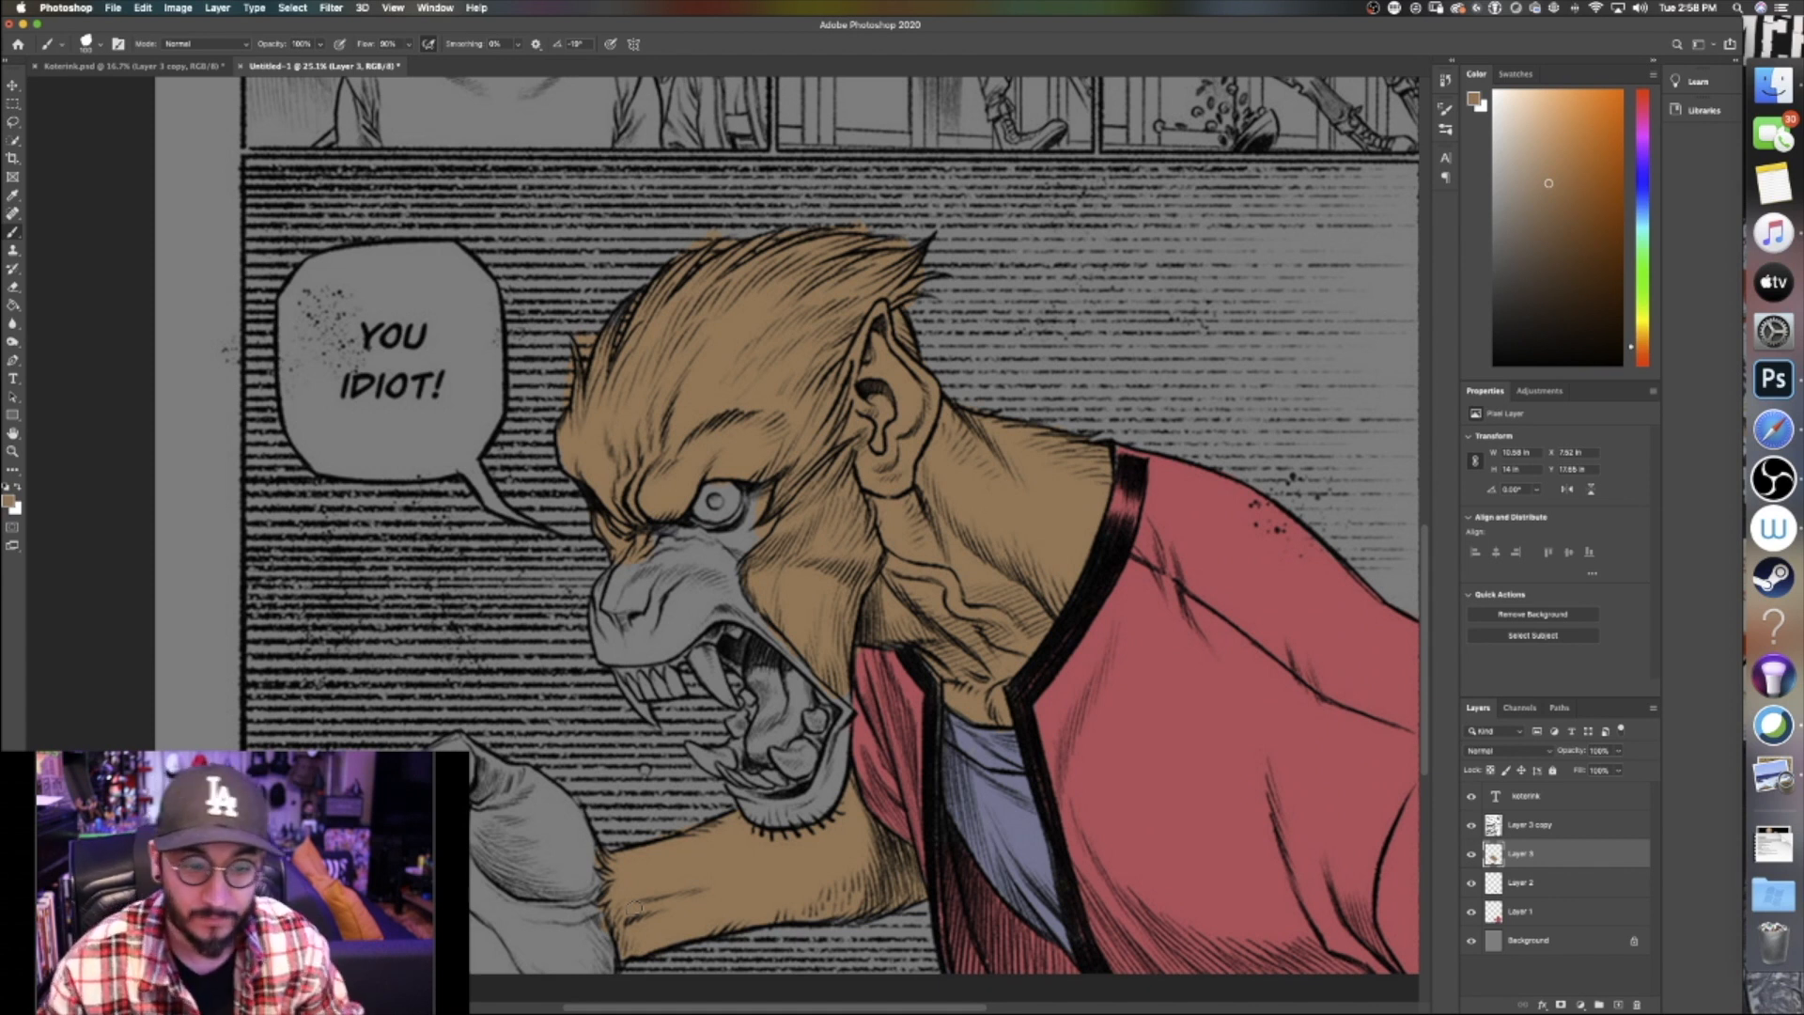
Create a new layer above the fur colour, choose a muted yellow and start painting the creature's nose and upper muzzle
{"action": "key", "text": "super+shift+alt+n"}
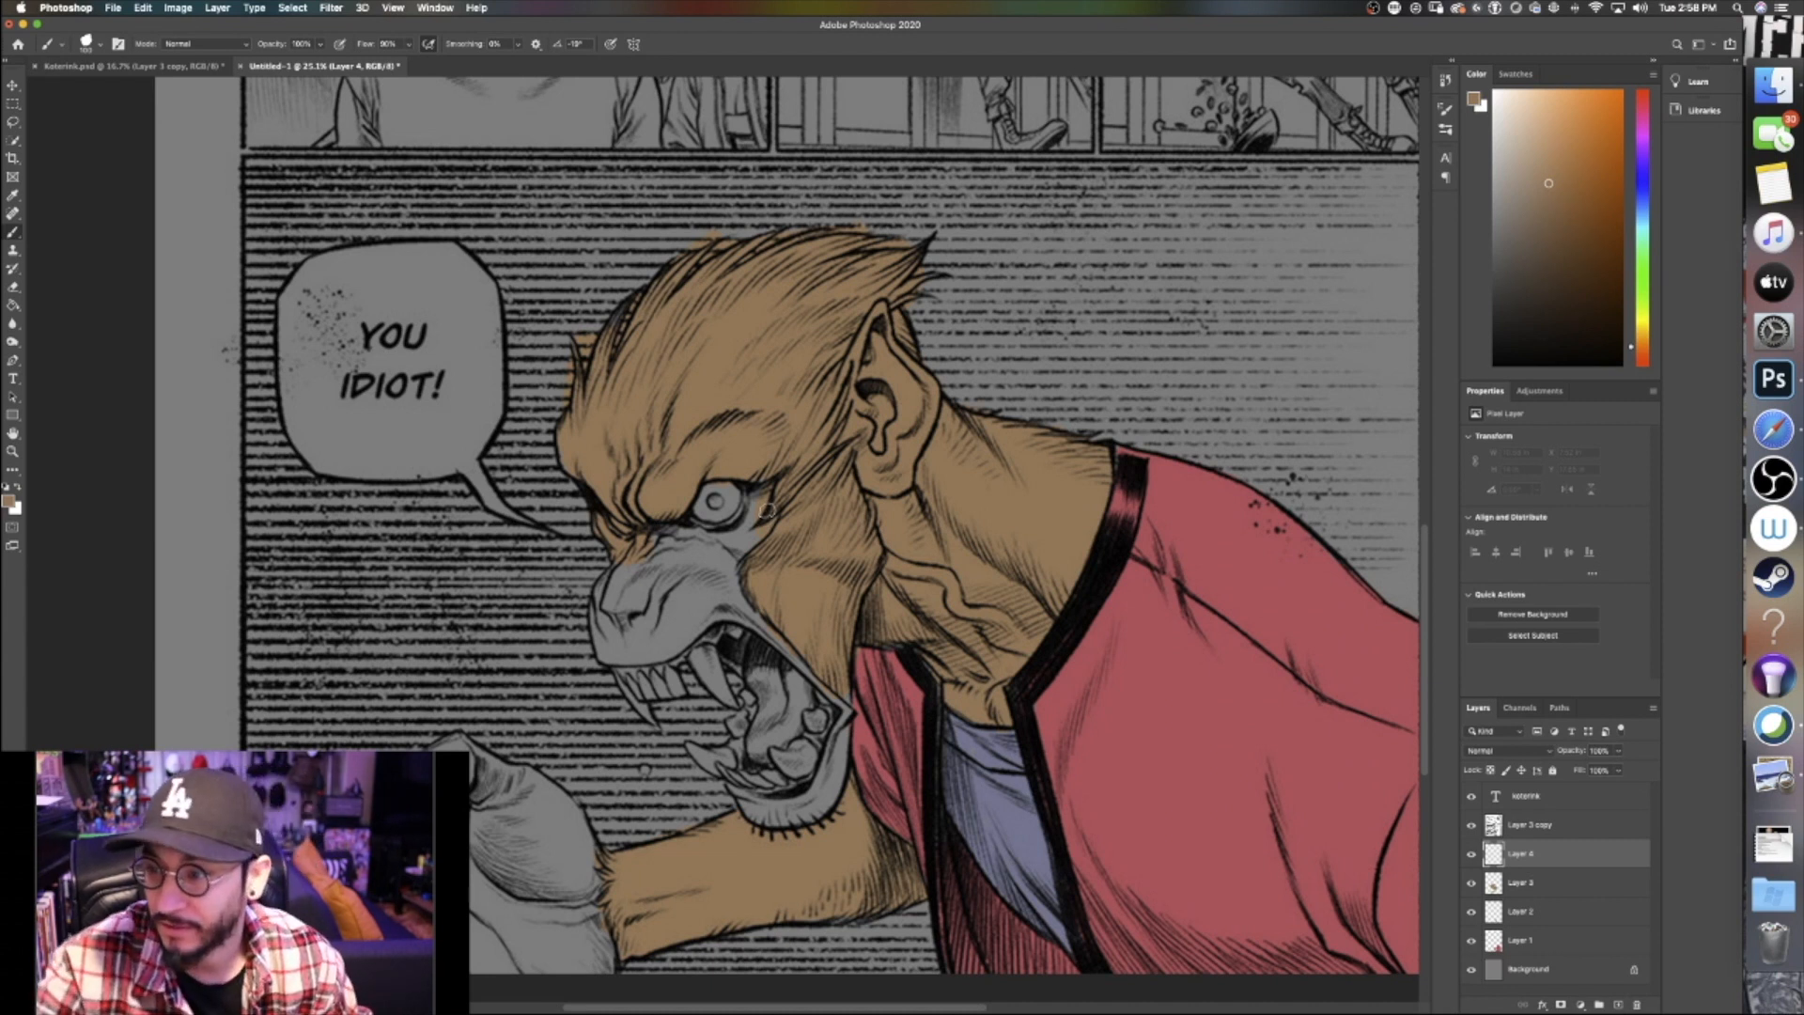
{"action": "left_click_drag", "start_coordinate": [1640, 345], "coordinate": [1641, 338]}
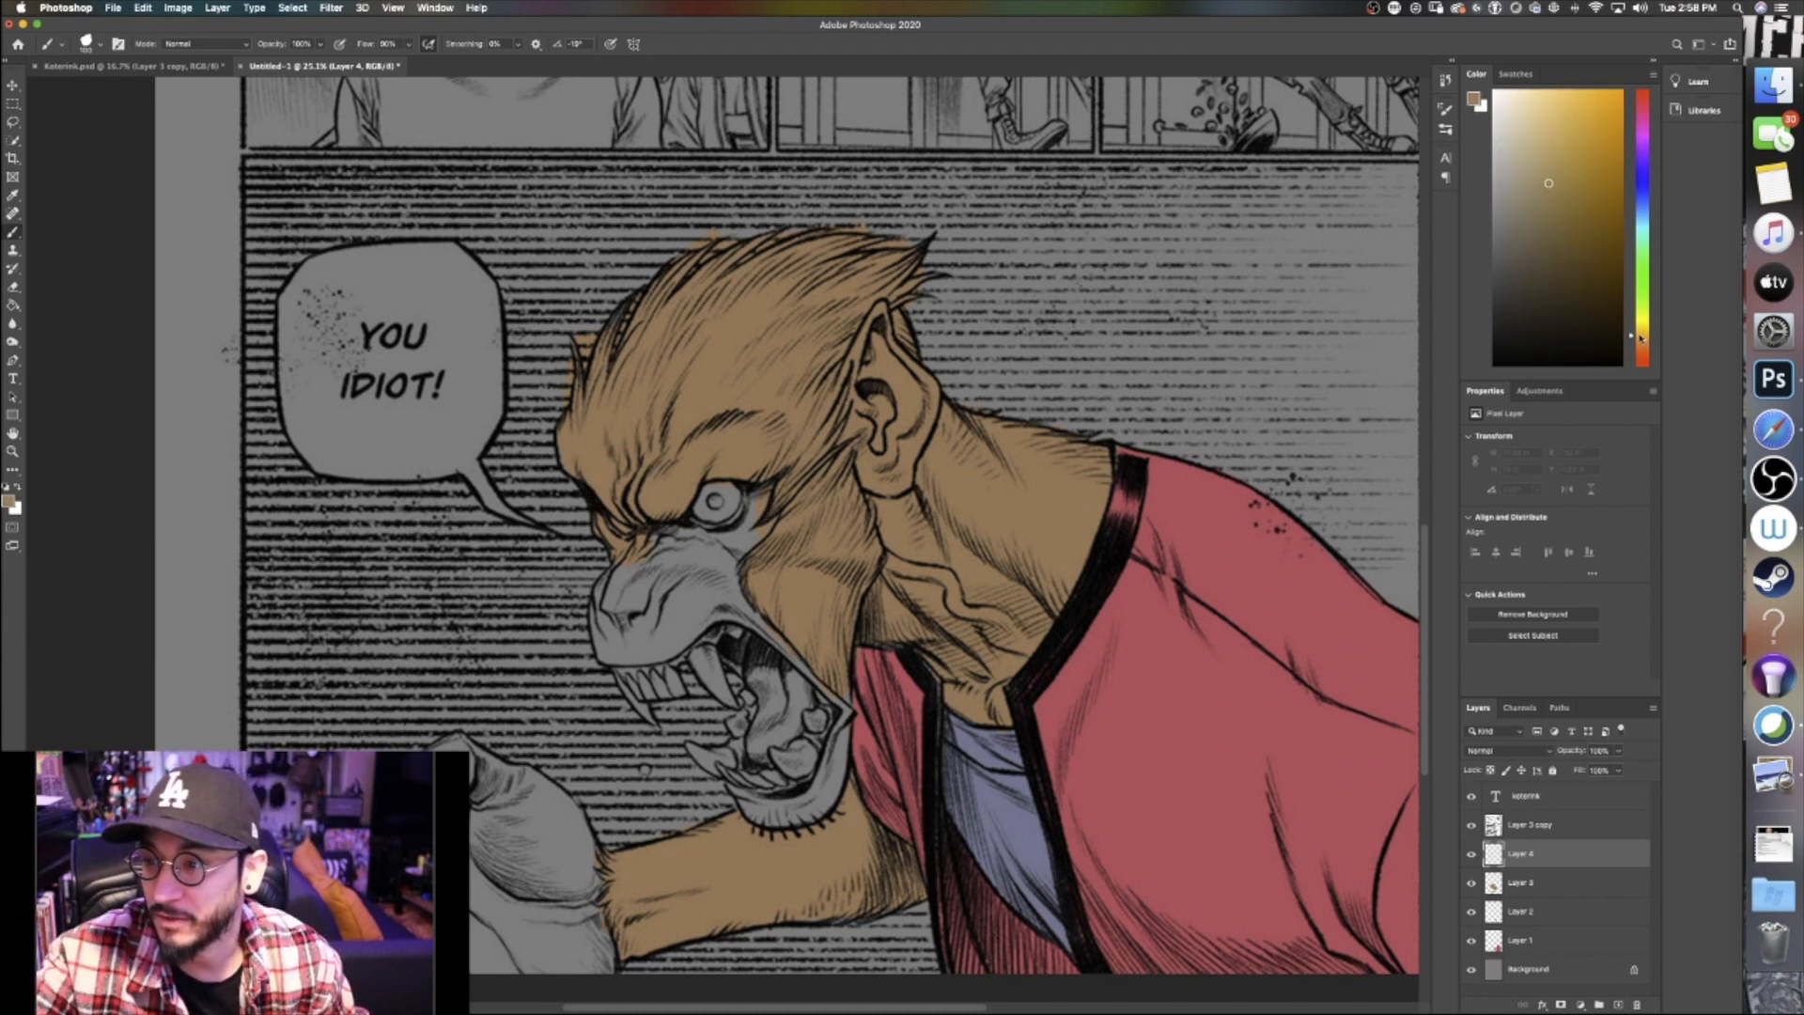
{"action": "left_click", "coordinate": [1547, 142]}
{"action": "mouse_move", "coordinate": [681, 559]}
{"action": "left_mouse_down"}
{"action": "mouse_move", "coordinate": [664, 598]}
{"action": "mouse_move", "coordinate": [667, 541]}
{"action": "mouse_move", "coordinate": [602, 628]}
{"action": "left_mouse_up"}
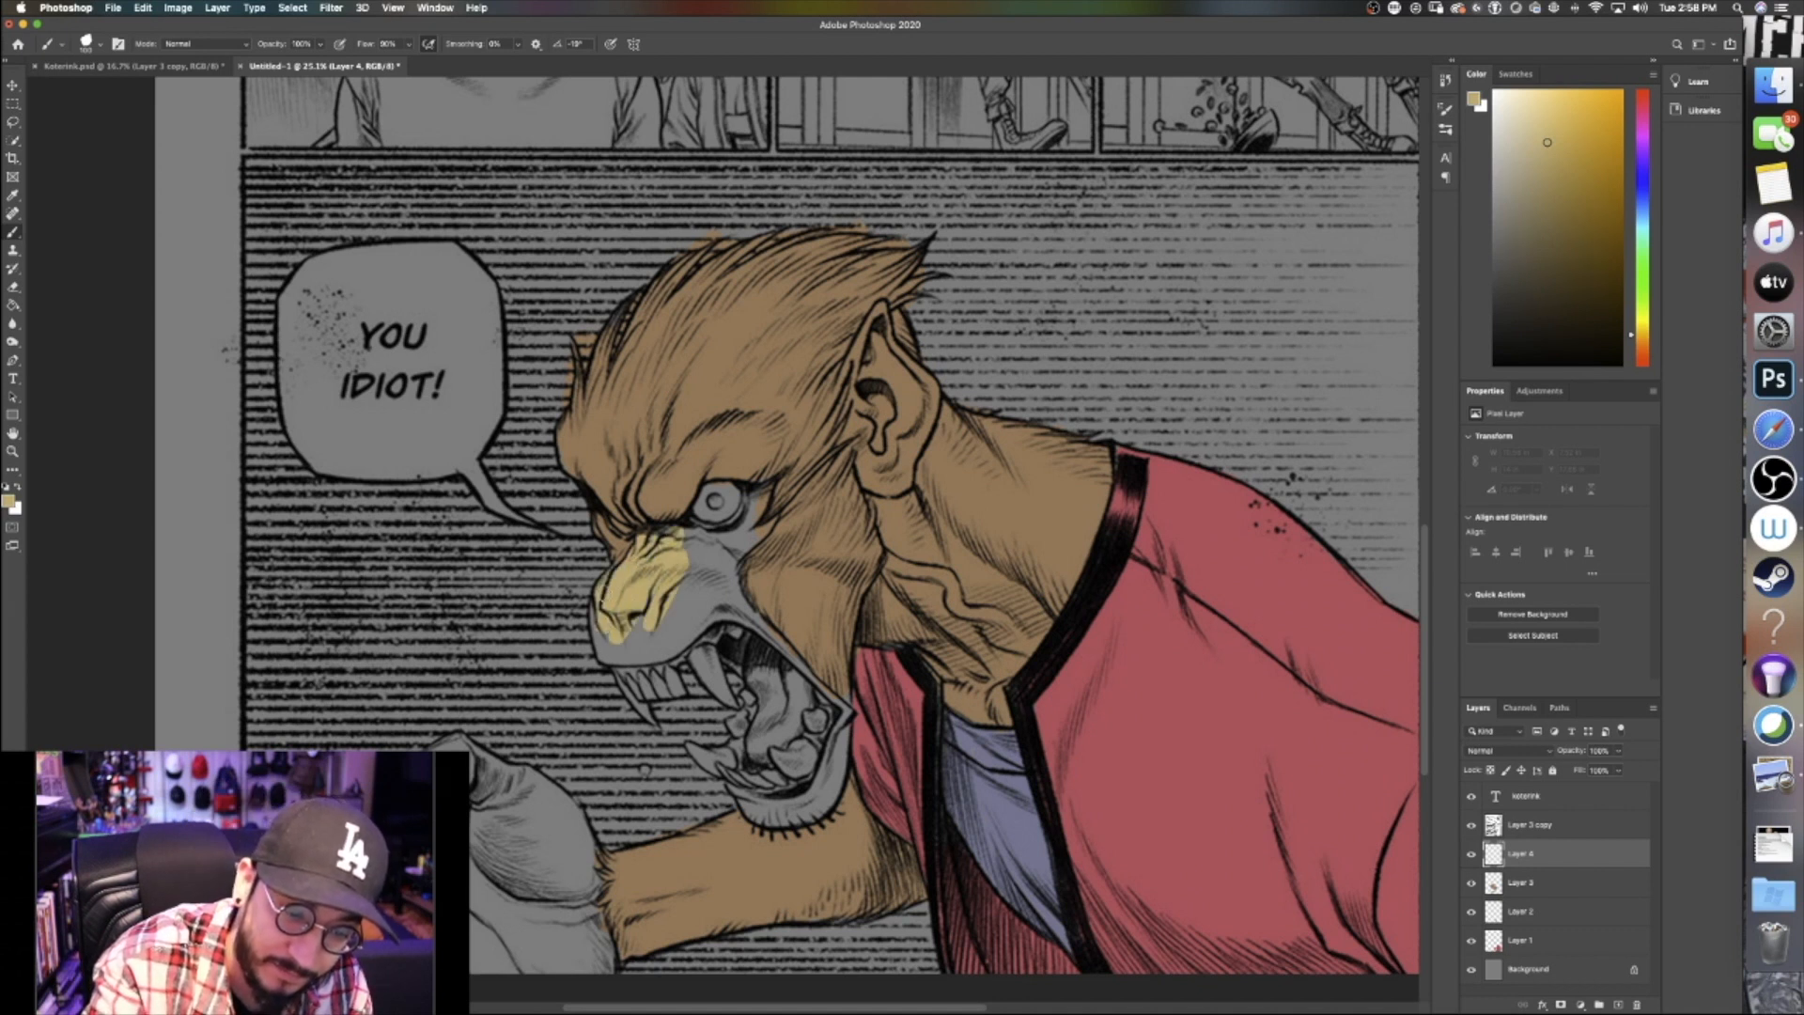
{"action": "left_click", "coordinate": [1536, 165]}
{"action": "mouse_move", "coordinate": [686, 550]}
{"action": "left_mouse_down"}
{"action": "mouse_move", "coordinate": [644, 632]}
{"action": "mouse_move", "coordinate": [642, 570]}
{"action": "mouse_move", "coordinate": [618, 566]}
{"action": "mouse_move", "coordinate": [605, 529]}
{"action": "mouse_move", "coordinate": [619, 548]}
{"action": "left_mouse_up"}
{"action": "key", "text": "bracketleft"}
{"action": "key", "text": "bracketleft"}
{"action": "key", "text": "bracketleft"}
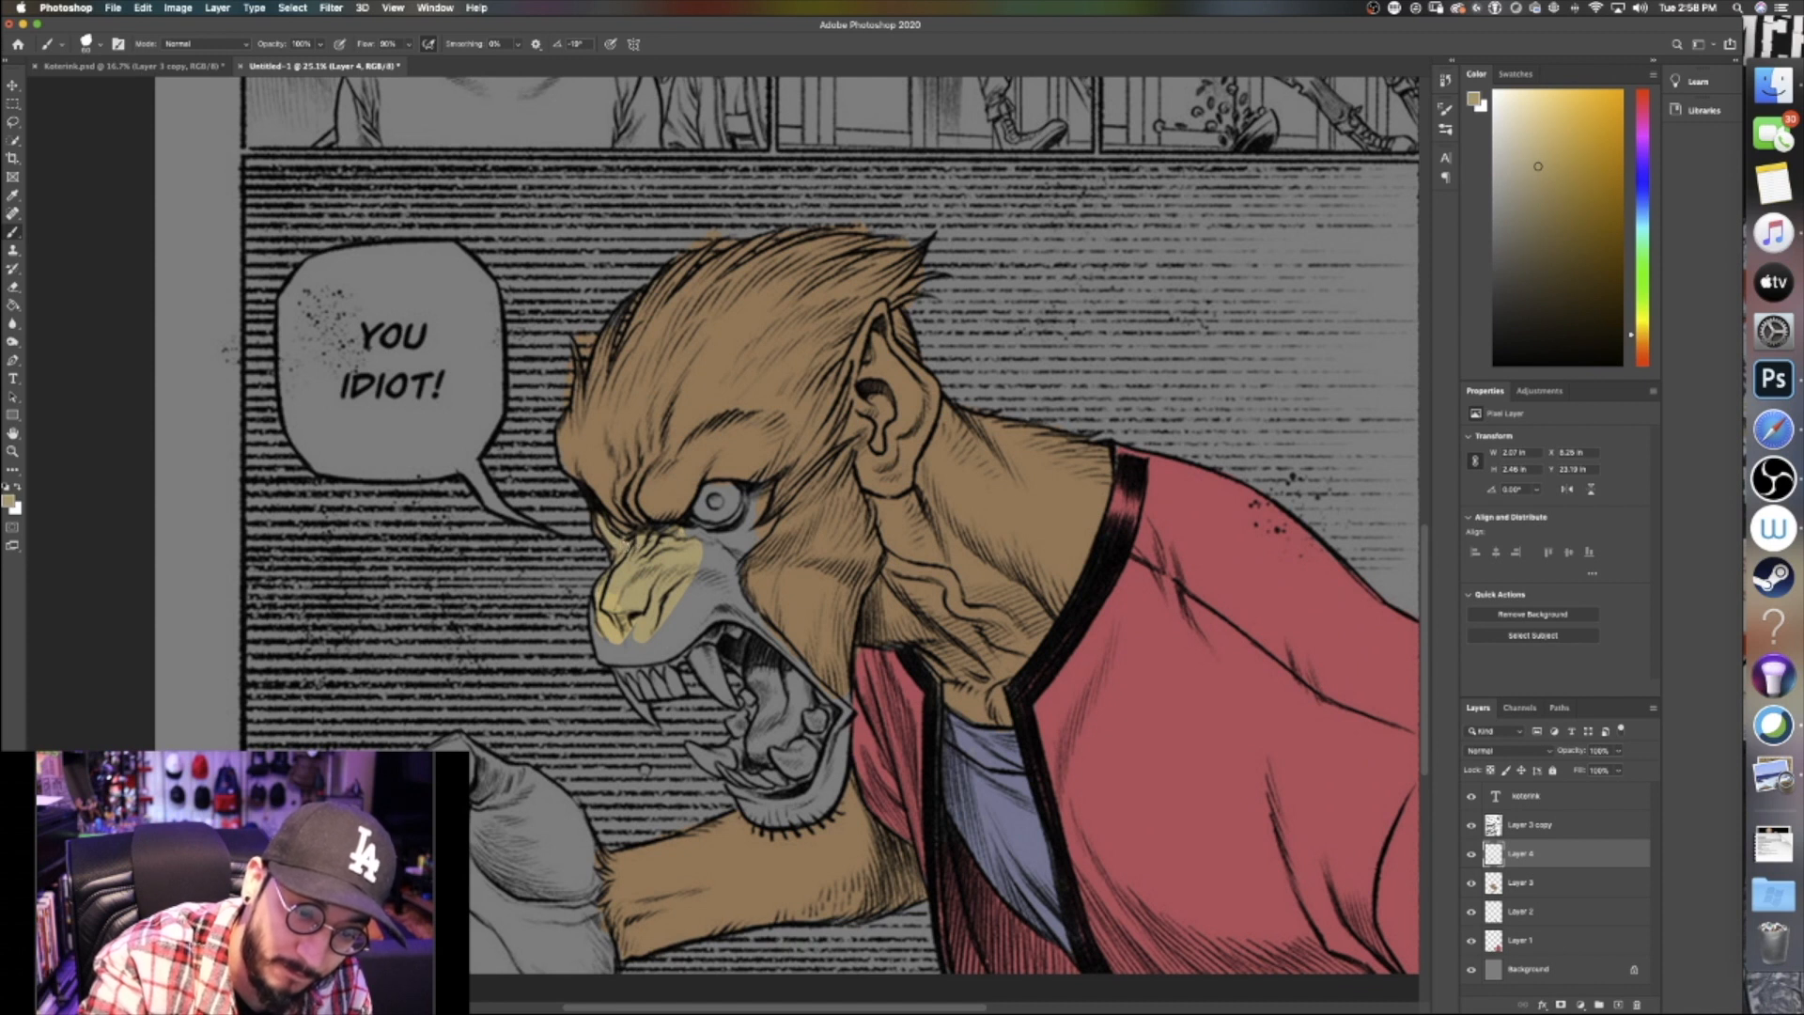
Paint the rest of the muzzle, the skin around the eye, the mouth's edge and the chin in muted yellow
{"action": "mouse_move", "coordinate": [651, 624]}
{"action": "left_mouse_down"}
{"action": "mouse_move", "coordinate": [592, 609]}
{"action": "mouse_move", "coordinate": [601, 653]}
{"action": "mouse_move", "coordinate": [622, 658]}
{"action": "mouse_move", "coordinate": [672, 653]}
{"action": "mouse_move", "coordinate": [717, 615]}
{"action": "mouse_move", "coordinate": [639, 657]}
{"action": "mouse_move", "coordinate": [606, 648]}
{"action": "left_mouse_up"}
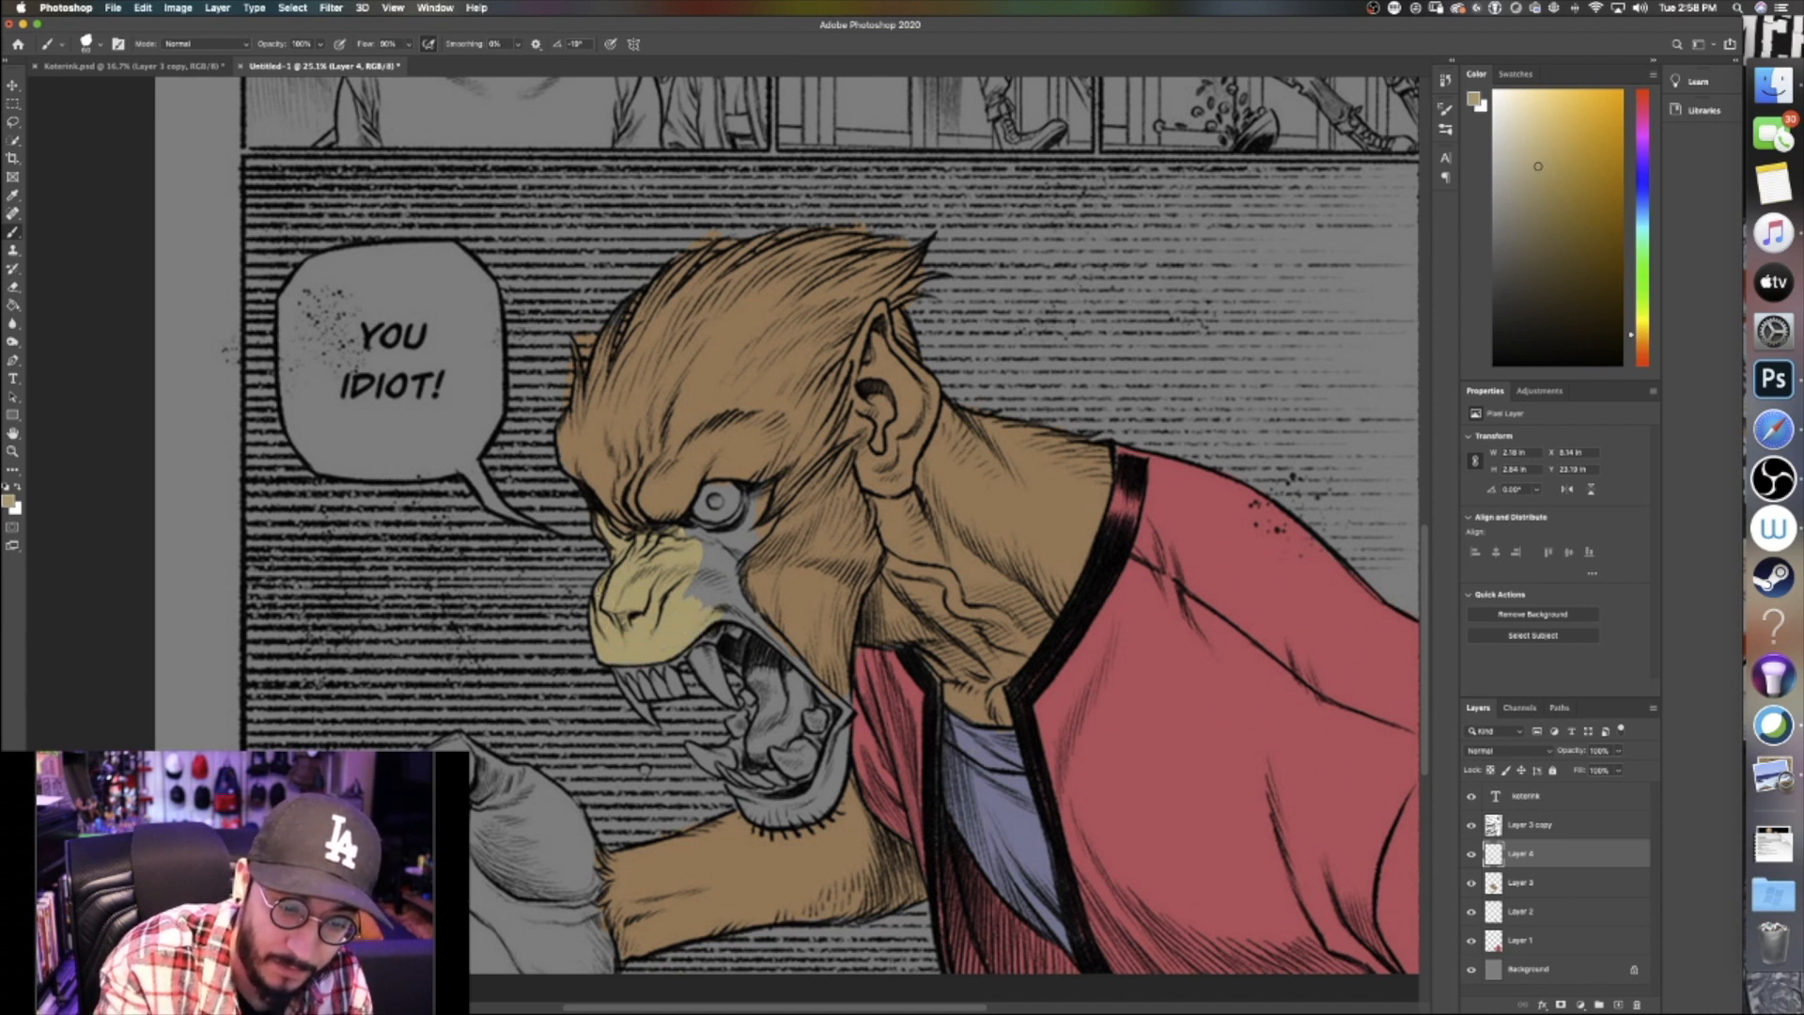
{"action": "mouse_move", "coordinate": [680, 530]}
{"action": "left_mouse_down"}
{"action": "mouse_move", "coordinate": [770, 487]}
{"action": "mouse_move", "coordinate": [713, 565]}
{"action": "mouse_move", "coordinate": [772, 521]}
{"action": "mouse_move", "coordinate": [702, 593]}
{"action": "mouse_move", "coordinate": [737, 534]}
{"action": "mouse_move", "coordinate": [693, 543]}
{"action": "left_mouse_up"}
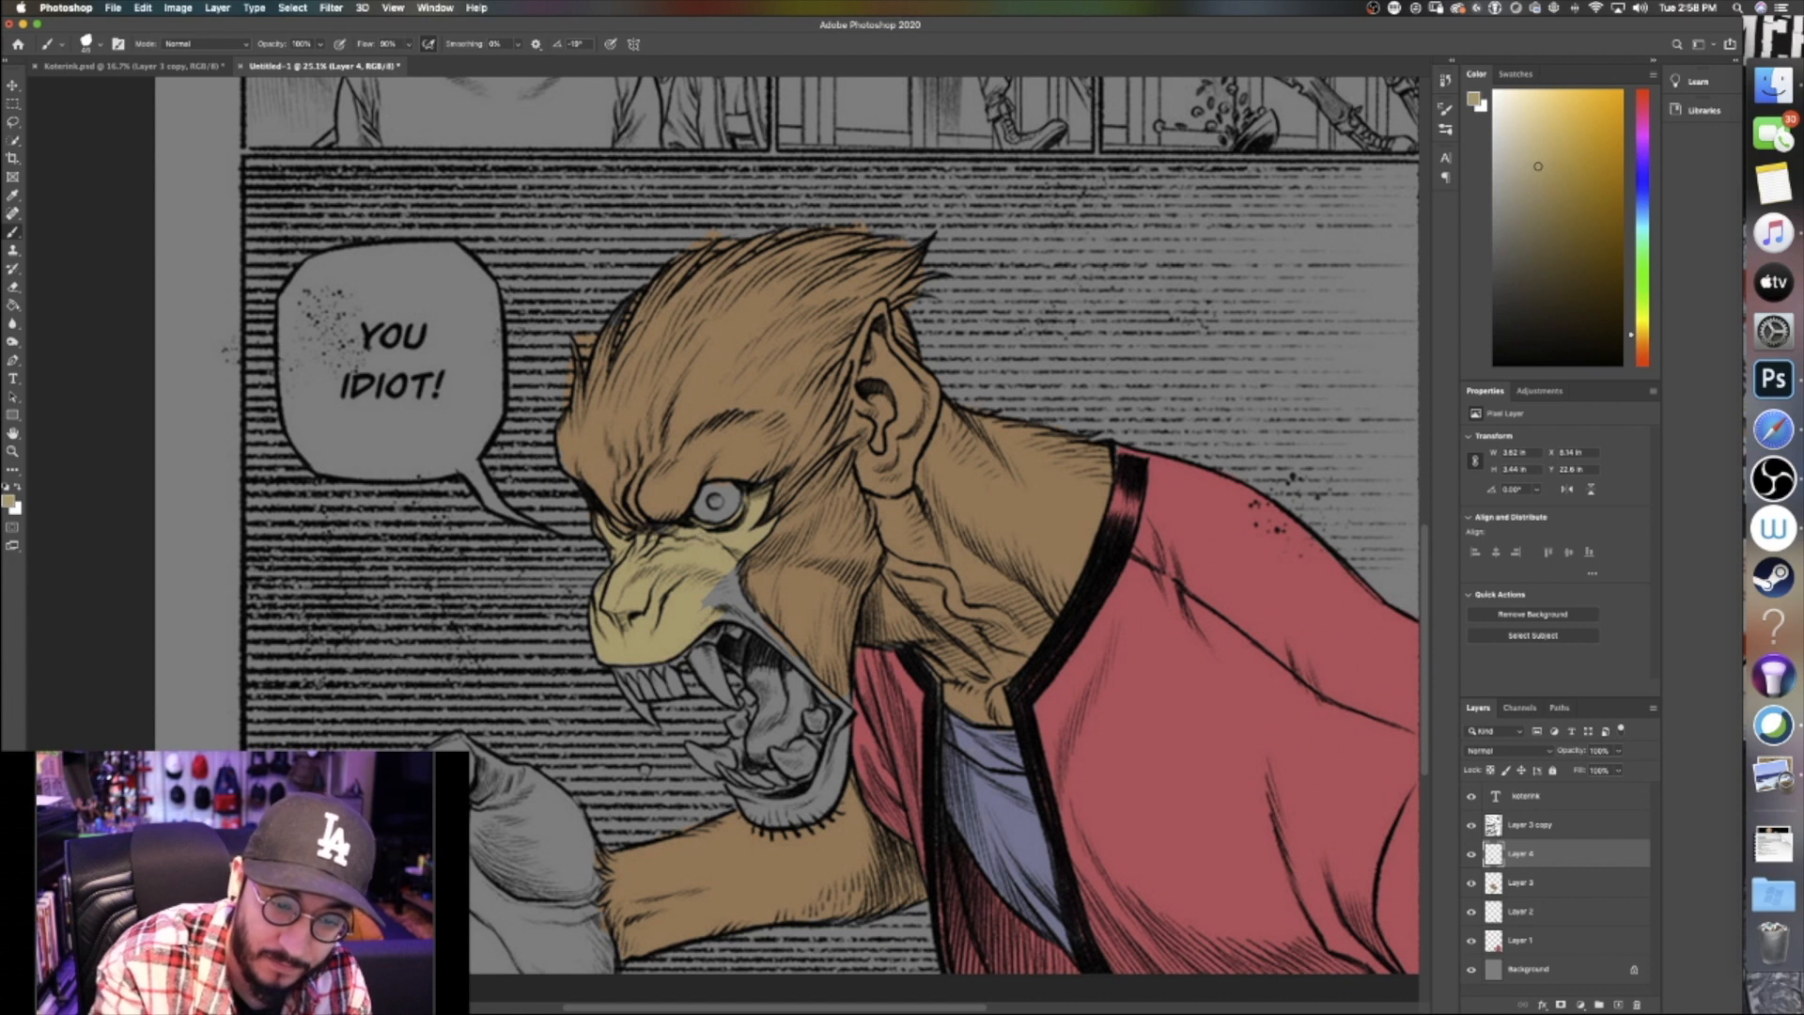
{"action": "mouse_move", "coordinate": [719, 615]}
{"action": "left_mouse_down"}
{"action": "mouse_move", "coordinate": [762, 631]}
{"action": "mouse_move", "coordinate": [735, 571]}
{"action": "mouse_move", "coordinate": [709, 597]}
{"action": "mouse_move", "coordinate": [849, 707]}
{"action": "mouse_move", "coordinate": [833, 772]}
{"action": "mouse_move", "coordinate": [829, 747]}
{"action": "left_mouse_up"}
{"action": "left_click_drag", "start_coordinate": [821, 798], "coordinate": [844, 771]}
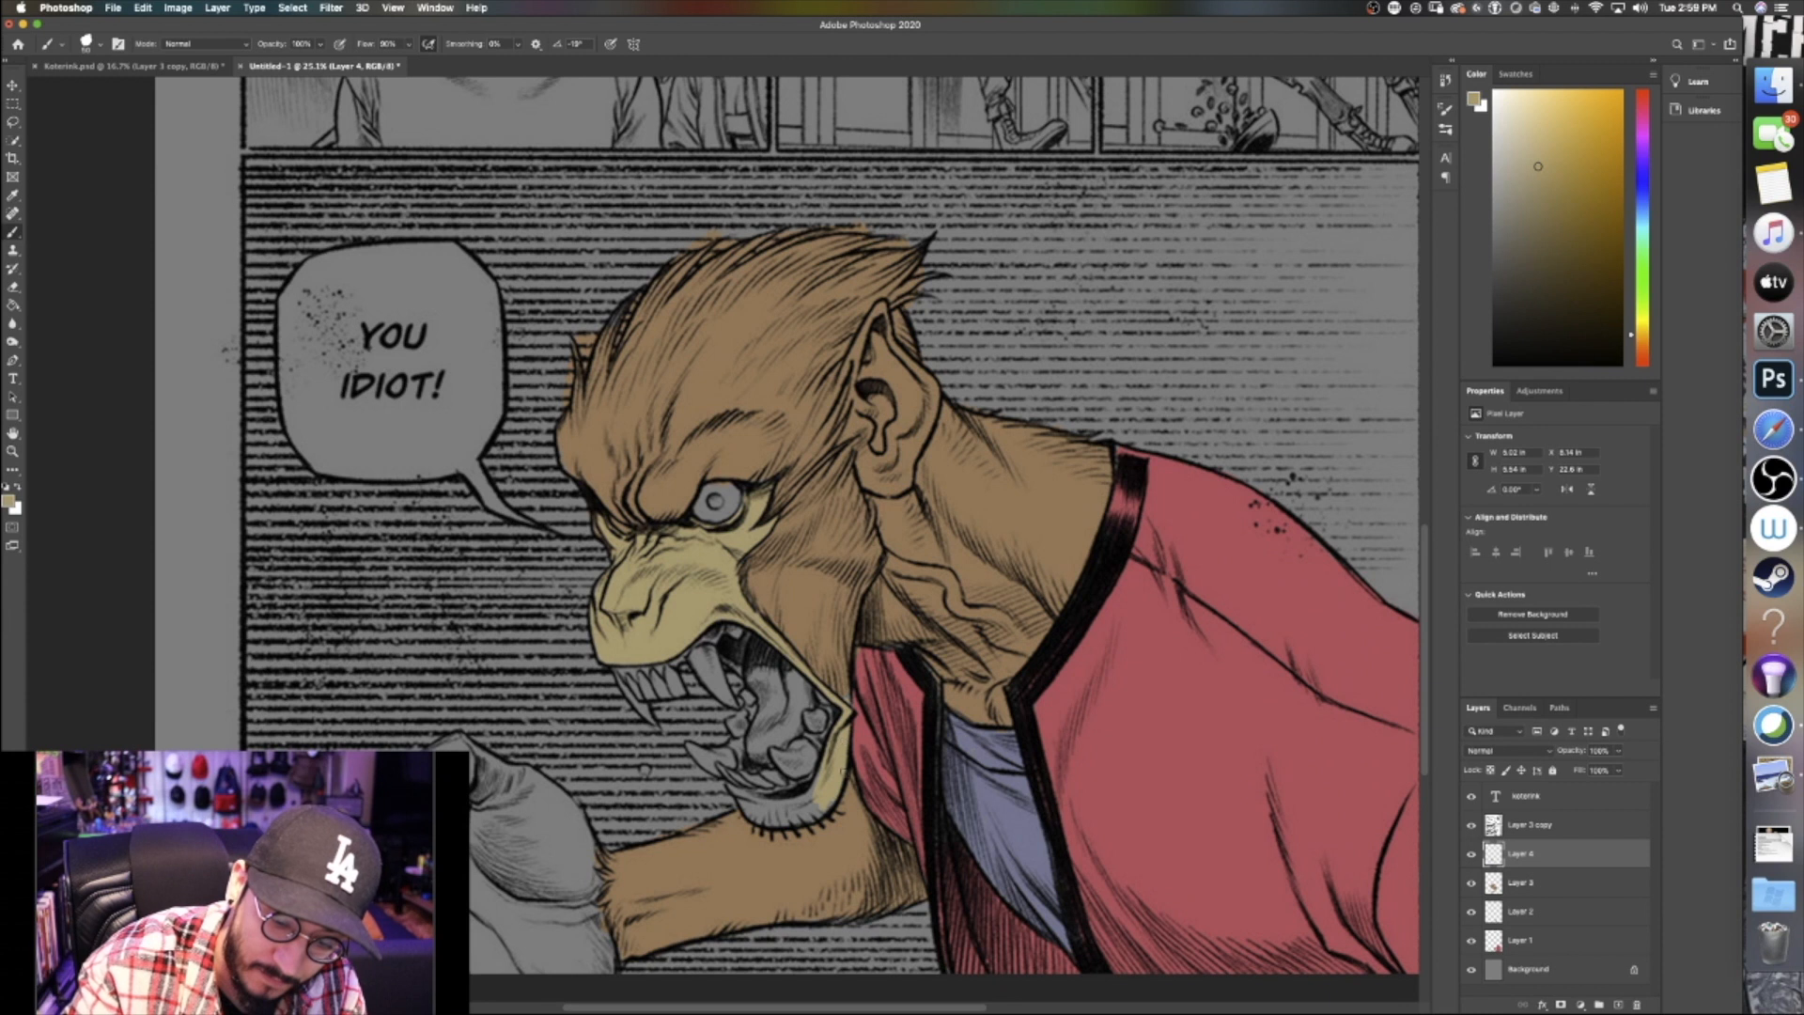
{"action": "mouse_move", "coordinate": [827, 778]}
{"action": "left_mouse_down"}
{"action": "mouse_move", "coordinate": [796, 809]}
{"action": "mouse_move", "coordinate": [830, 763]}
{"action": "mouse_move", "coordinate": [742, 792]}
{"action": "mouse_move", "coordinate": [754, 820]}
{"action": "mouse_move", "coordinate": [785, 821]}
{"action": "mouse_move", "coordinate": [755, 808]}
{"action": "left_mouse_up"}
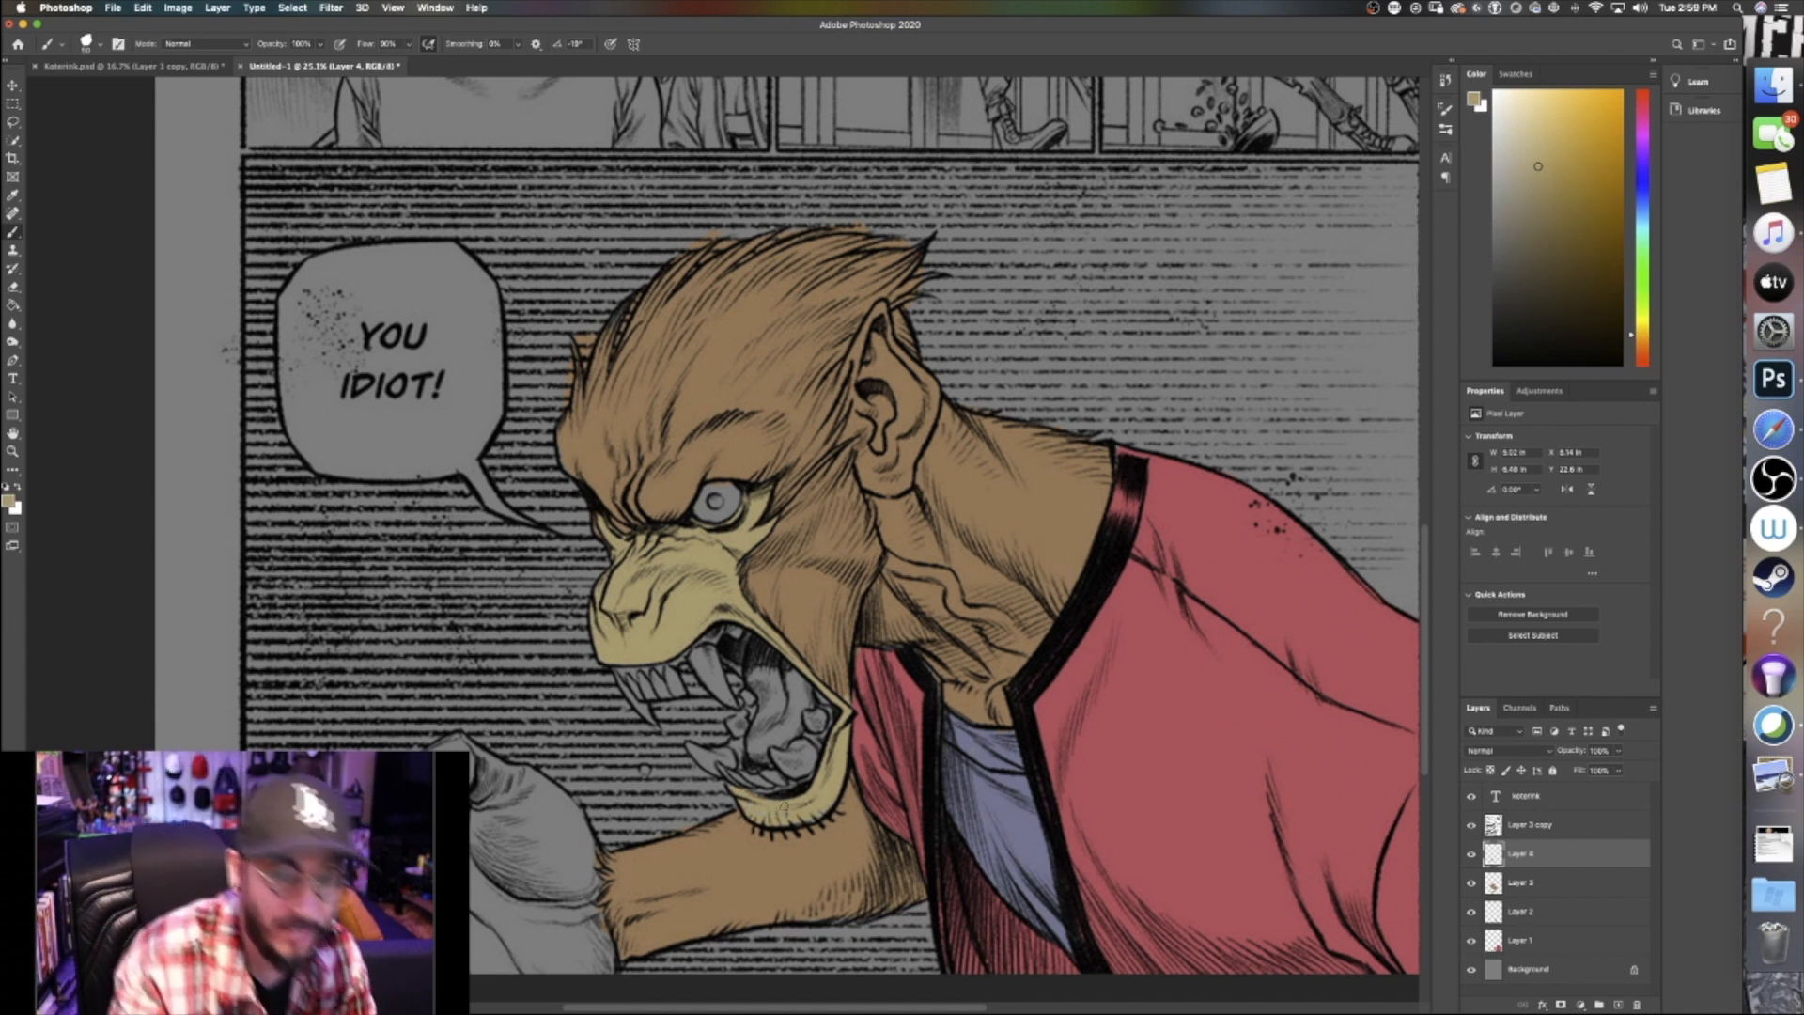
Paint the creature's outstretched hand and its ear in the same muted yellow, adjusting the brush size to fit
{"action": "mouse_move", "coordinate": [540, 820]}
{"action": "left_mouse_down"}
{"action": "mouse_move", "coordinate": [472, 884]}
{"action": "mouse_move", "coordinate": [492, 817]}
{"action": "mouse_move", "coordinate": [488, 879]}
{"action": "mouse_move", "coordinate": [491, 840]}
{"action": "mouse_move", "coordinate": [552, 832]}
{"action": "mouse_move", "coordinate": [490, 934]}
{"action": "mouse_move", "coordinate": [534, 899]}
{"action": "mouse_move", "coordinate": [502, 946]}
{"action": "mouse_move", "coordinate": [564, 878]}
{"action": "left_mouse_up"}
{"action": "mouse_move", "coordinate": [516, 940]}
{"action": "left_mouse_down"}
{"action": "mouse_move", "coordinate": [535, 975]}
{"action": "mouse_move", "coordinate": [582, 892]}
{"action": "mouse_move", "coordinate": [518, 980]}
{"action": "mouse_move", "coordinate": [600, 933]}
{"action": "mouse_move", "coordinate": [608, 968]}
{"action": "mouse_move", "coordinate": [597, 915]}
{"action": "mouse_move", "coordinate": [605, 973]}
{"action": "left_mouse_up"}
{"action": "key", "text": "bracketleft"}
{"action": "key", "text": "bracketleft"}
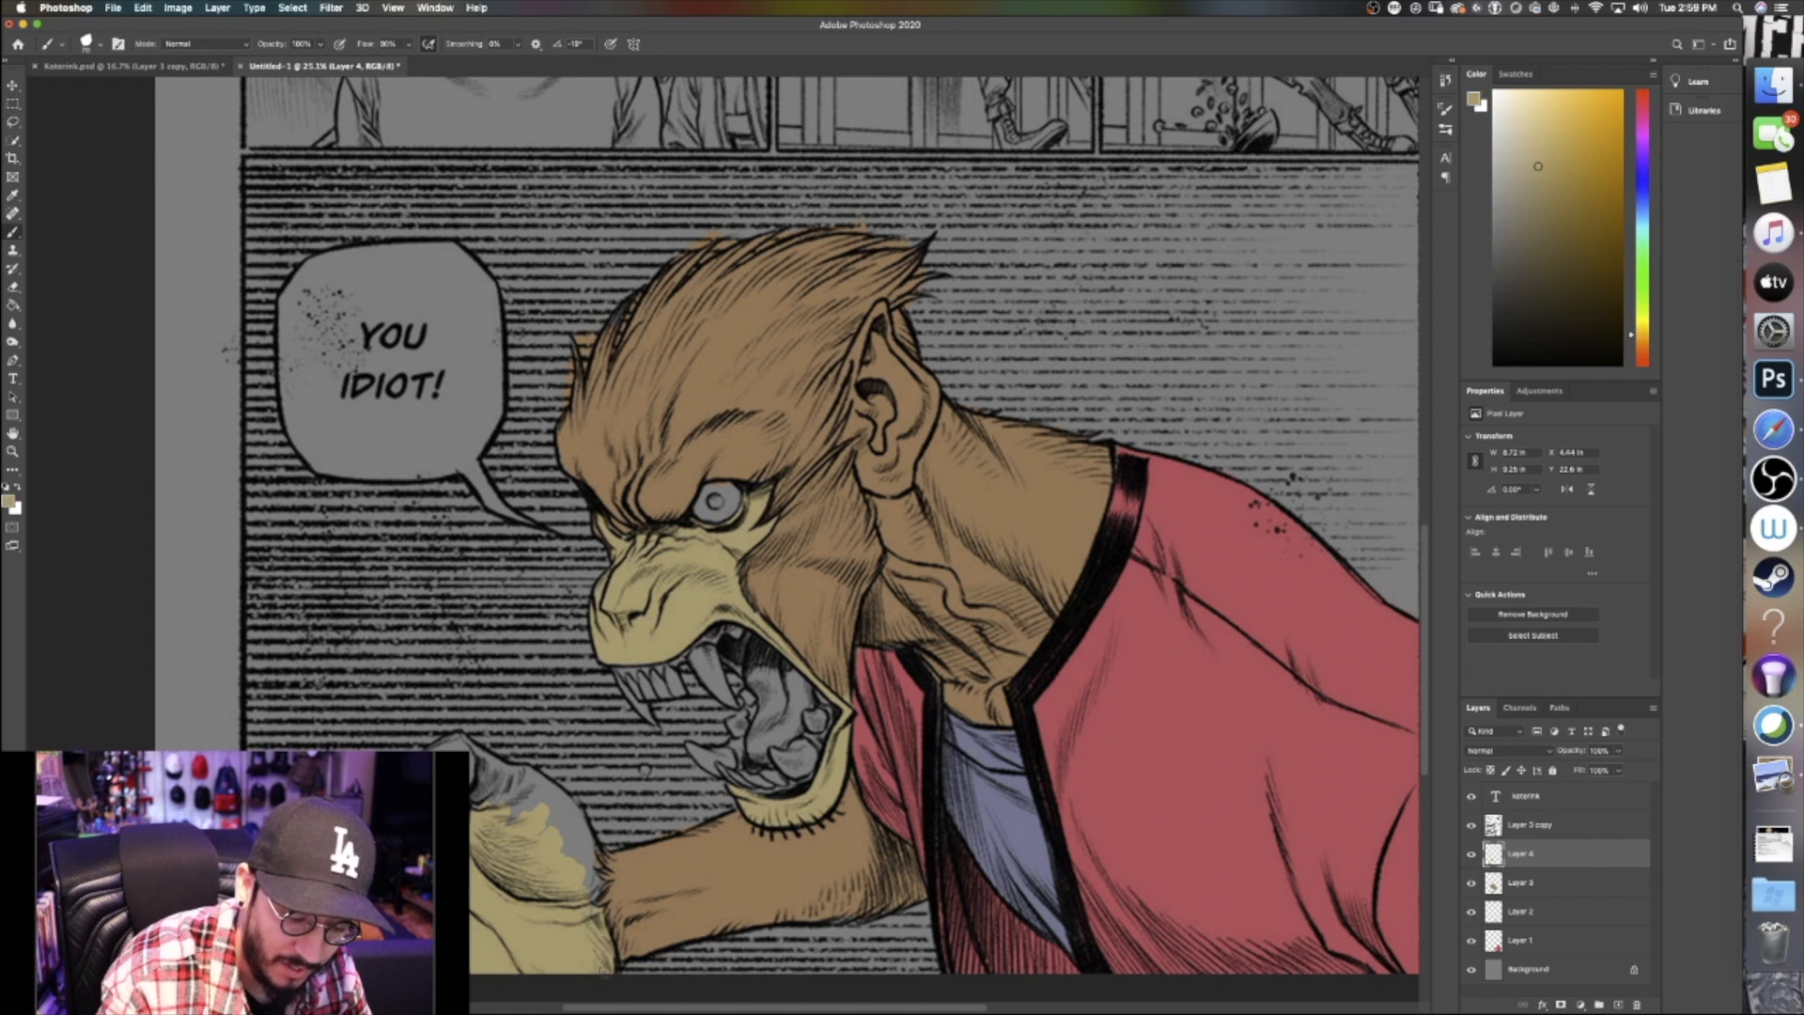
{"action": "mouse_move", "coordinate": [595, 896]}
{"action": "left_mouse_down"}
{"action": "mouse_move", "coordinate": [582, 815]}
{"action": "mouse_move", "coordinate": [529, 771]}
{"action": "left_mouse_up"}
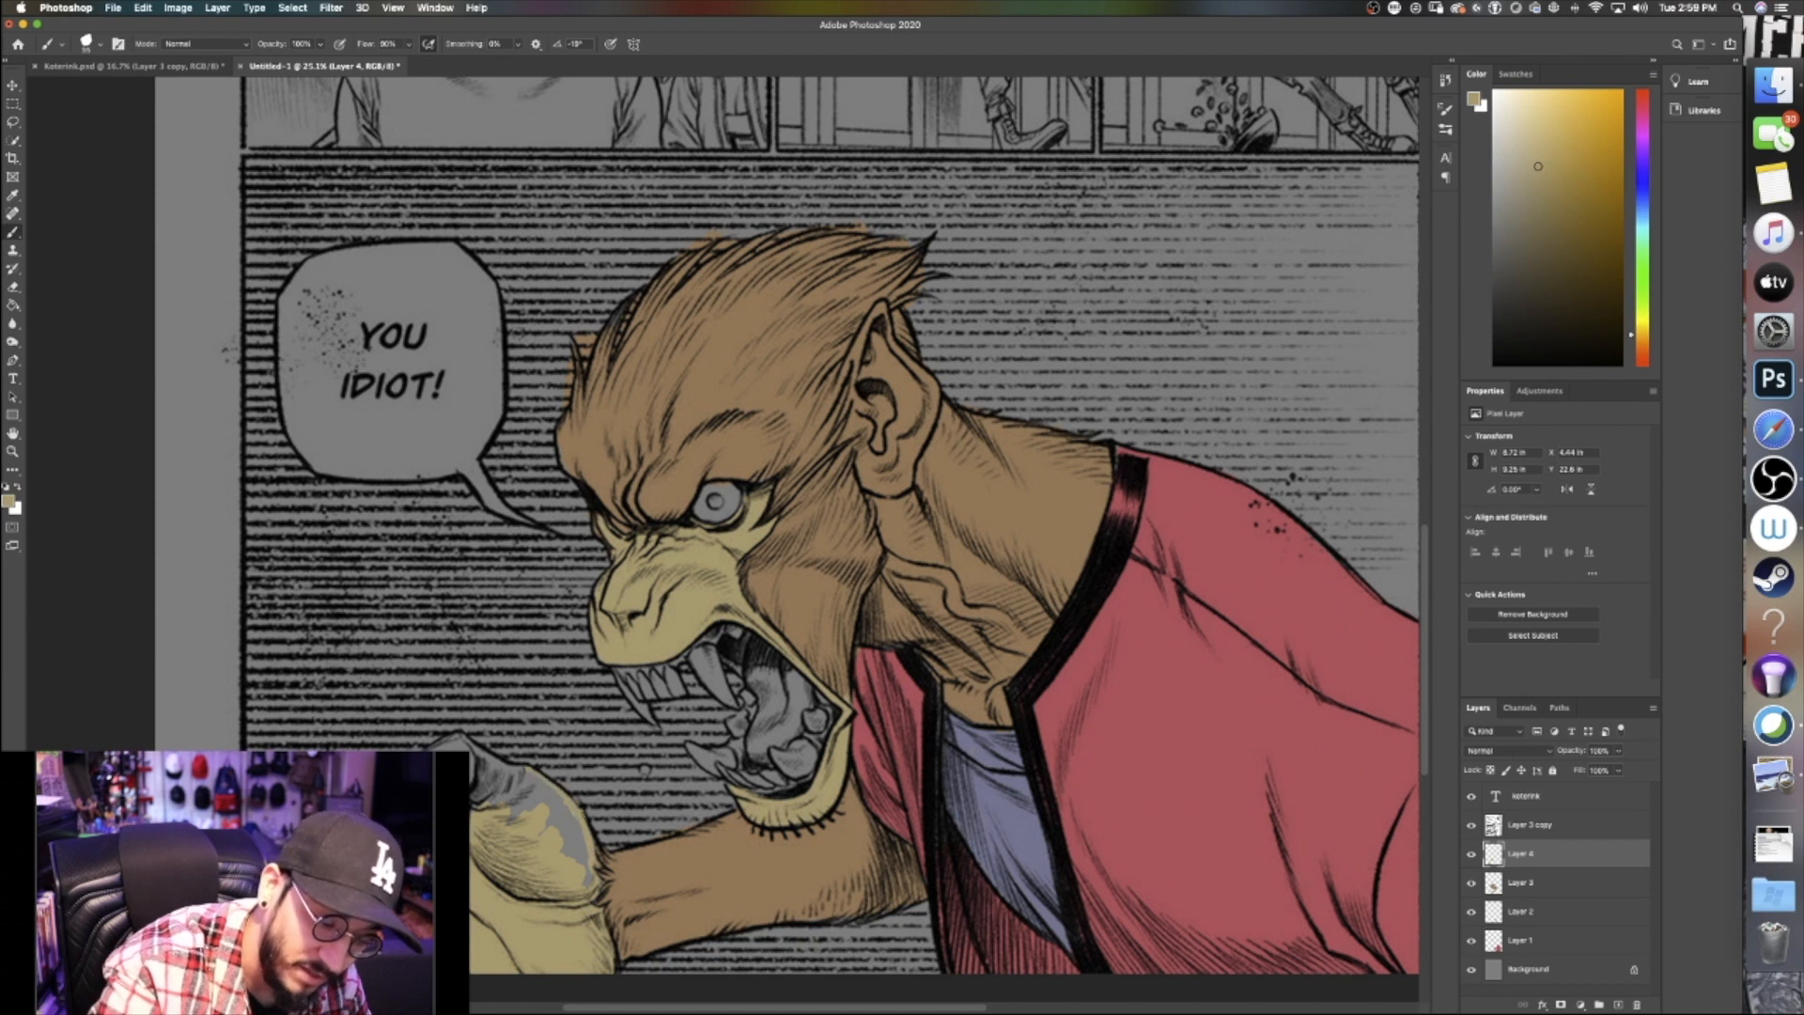
{"action": "mouse_move", "coordinate": [588, 874]}
{"action": "left_mouse_down"}
{"action": "mouse_move", "coordinate": [583, 835]}
{"action": "mouse_move", "coordinate": [578, 869]}
{"action": "mouse_move", "coordinate": [564, 800]}
{"action": "mouse_move", "coordinate": [544, 854]}
{"action": "mouse_move", "coordinate": [541, 781]}
{"action": "mouse_move", "coordinate": [524, 824]}
{"action": "mouse_move", "coordinate": [526, 776]}
{"action": "mouse_move", "coordinate": [508, 827]}
{"action": "left_mouse_up"}
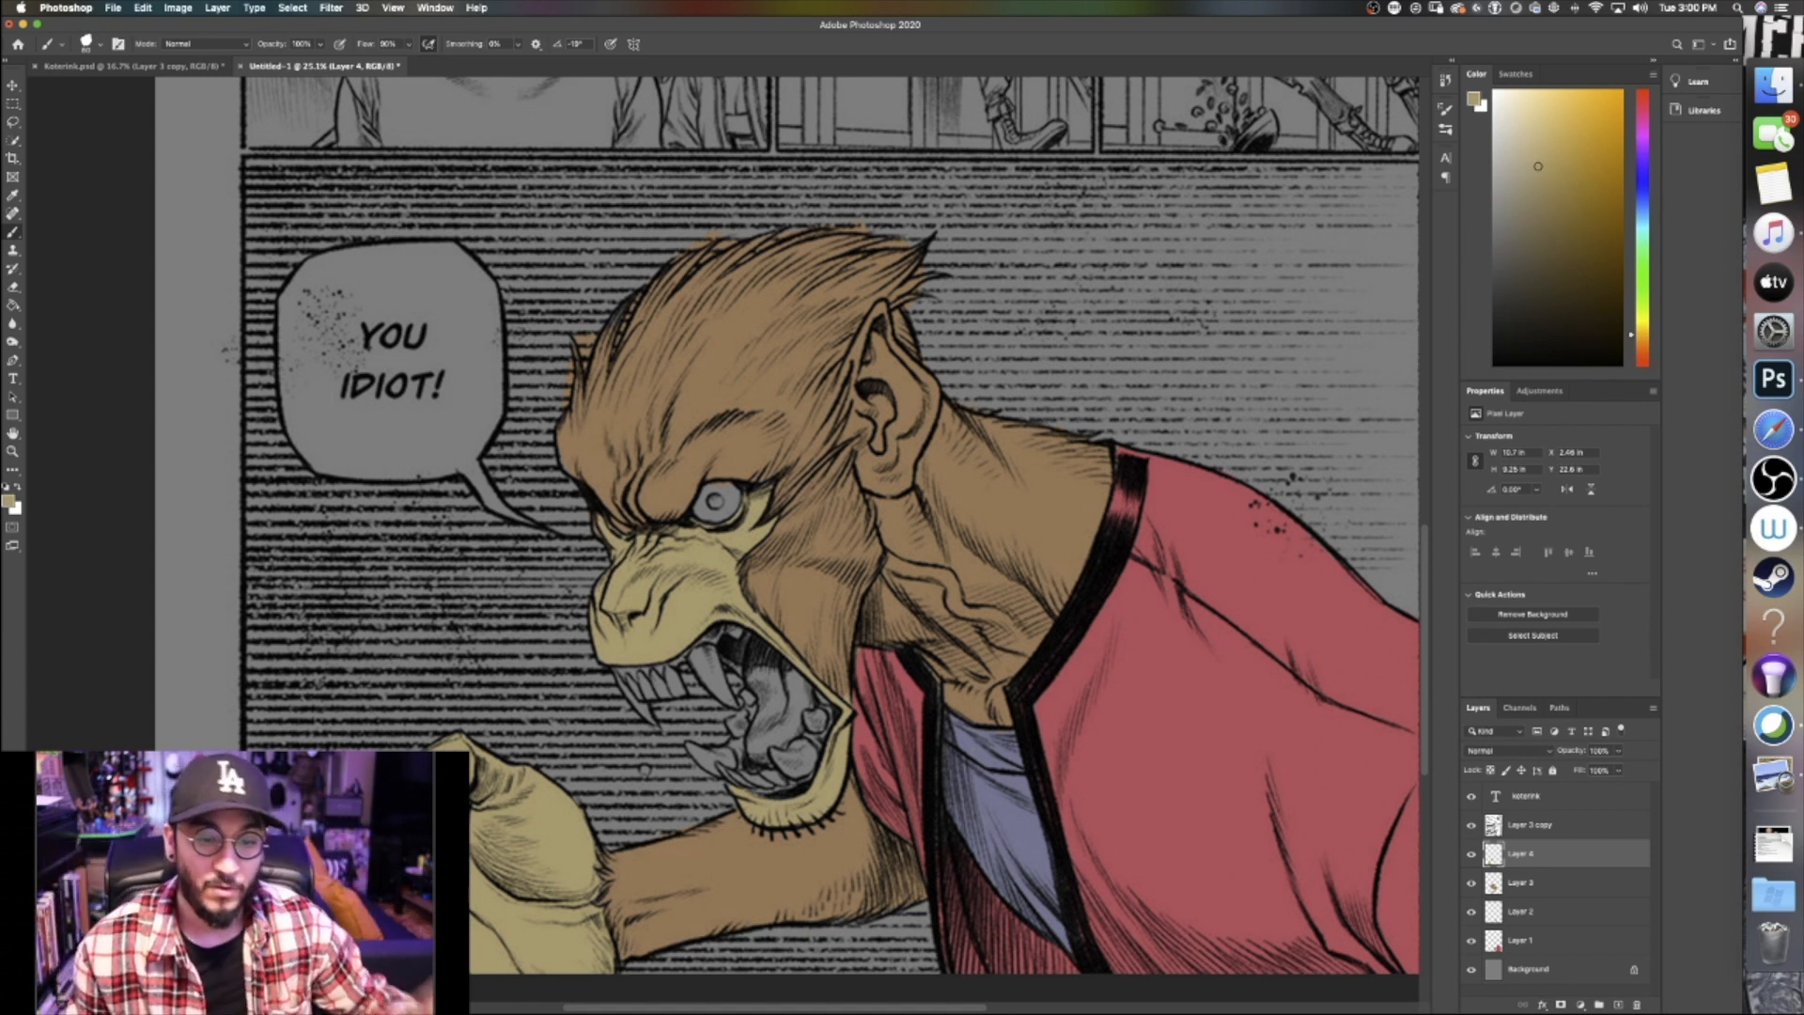
{"action": "mouse_move", "coordinate": [876, 452]}
{"action": "left_mouse_down"}
{"action": "mouse_move", "coordinate": [870, 486]}
{"action": "mouse_move", "coordinate": [846, 368]}
{"action": "mouse_move", "coordinate": [877, 308]}
{"action": "mouse_move", "coordinate": [874, 344]}
{"action": "mouse_move", "coordinate": [930, 395]}
{"action": "mouse_move", "coordinate": [892, 485]}
{"action": "mouse_move", "coordinate": [917, 393]}
{"action": "mouse_move", "coordinate": [888, 437]}
{"action": "mouse_move", "coordinate": [874, 371]}
{"action": "left_mouse_up"}
{"action": "key", "text": "bracketright"}
{"action": "key", "text": "bracketright"}
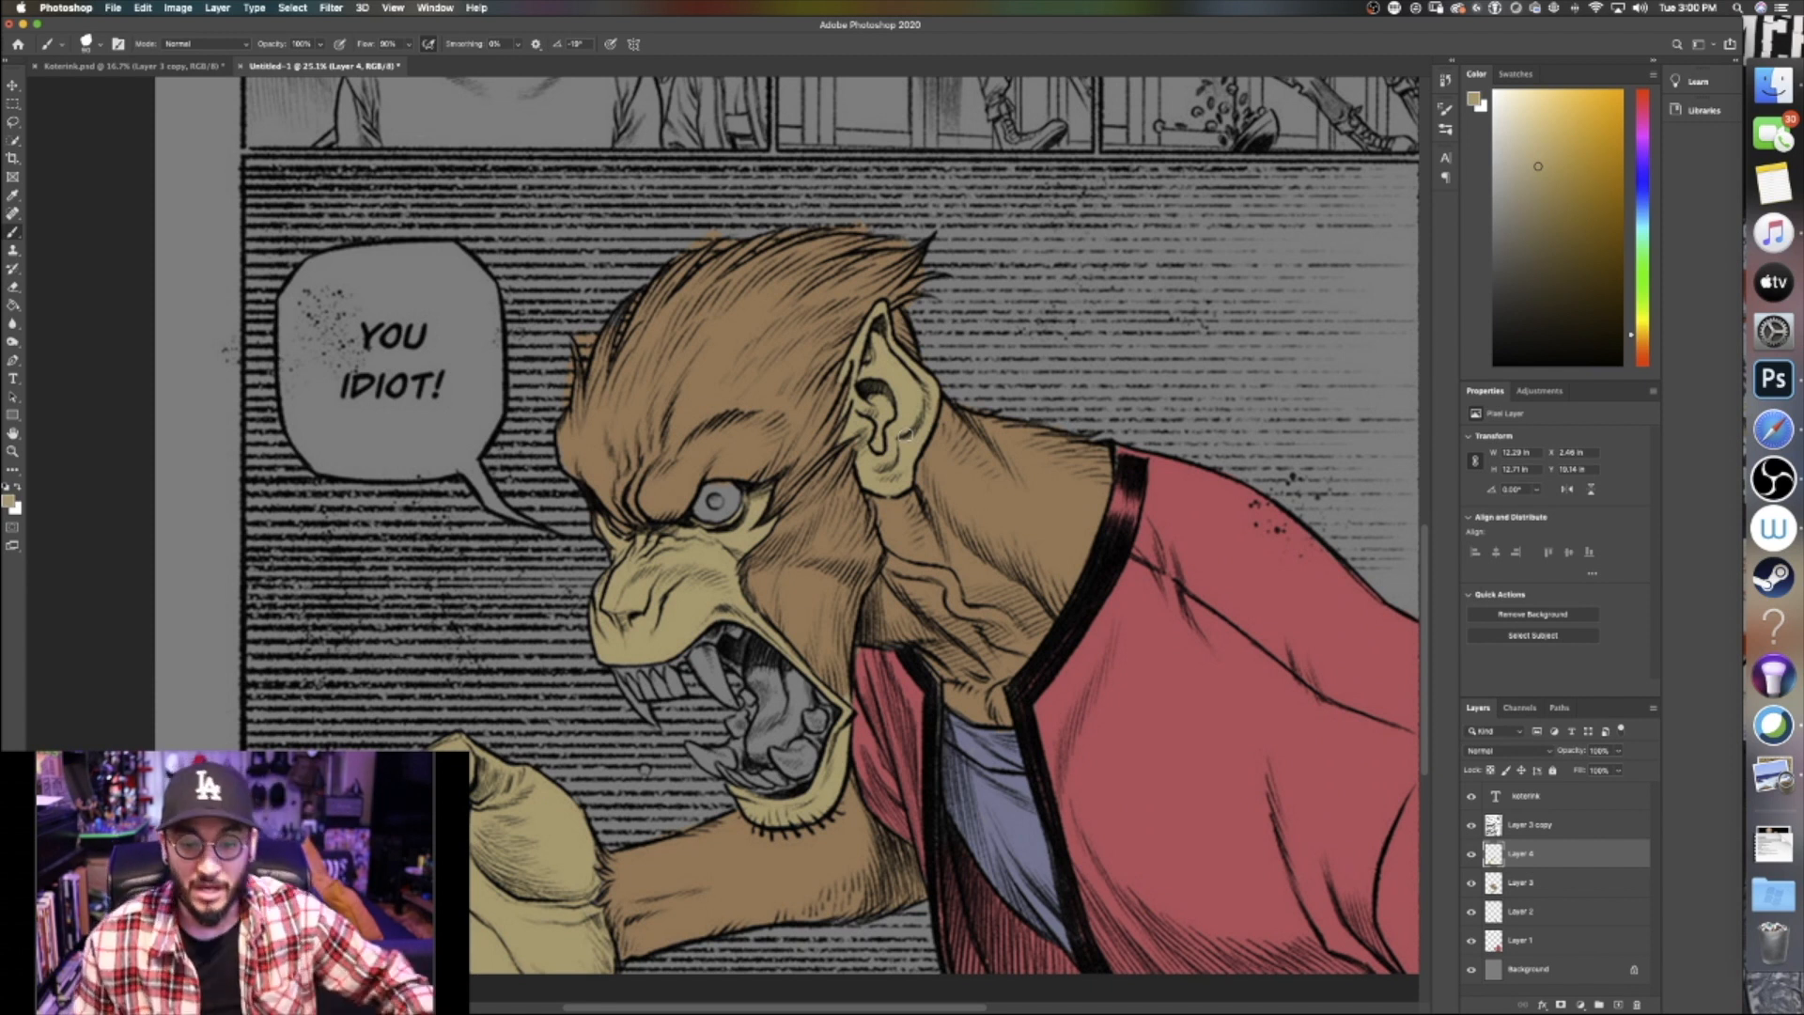
Choose a light grey-white and paint the creature's upper and lower teeth and fangs
{"action": "left_click_drag", "start_coordinate": [1507, 133], "coordinate": [1472, 129]}
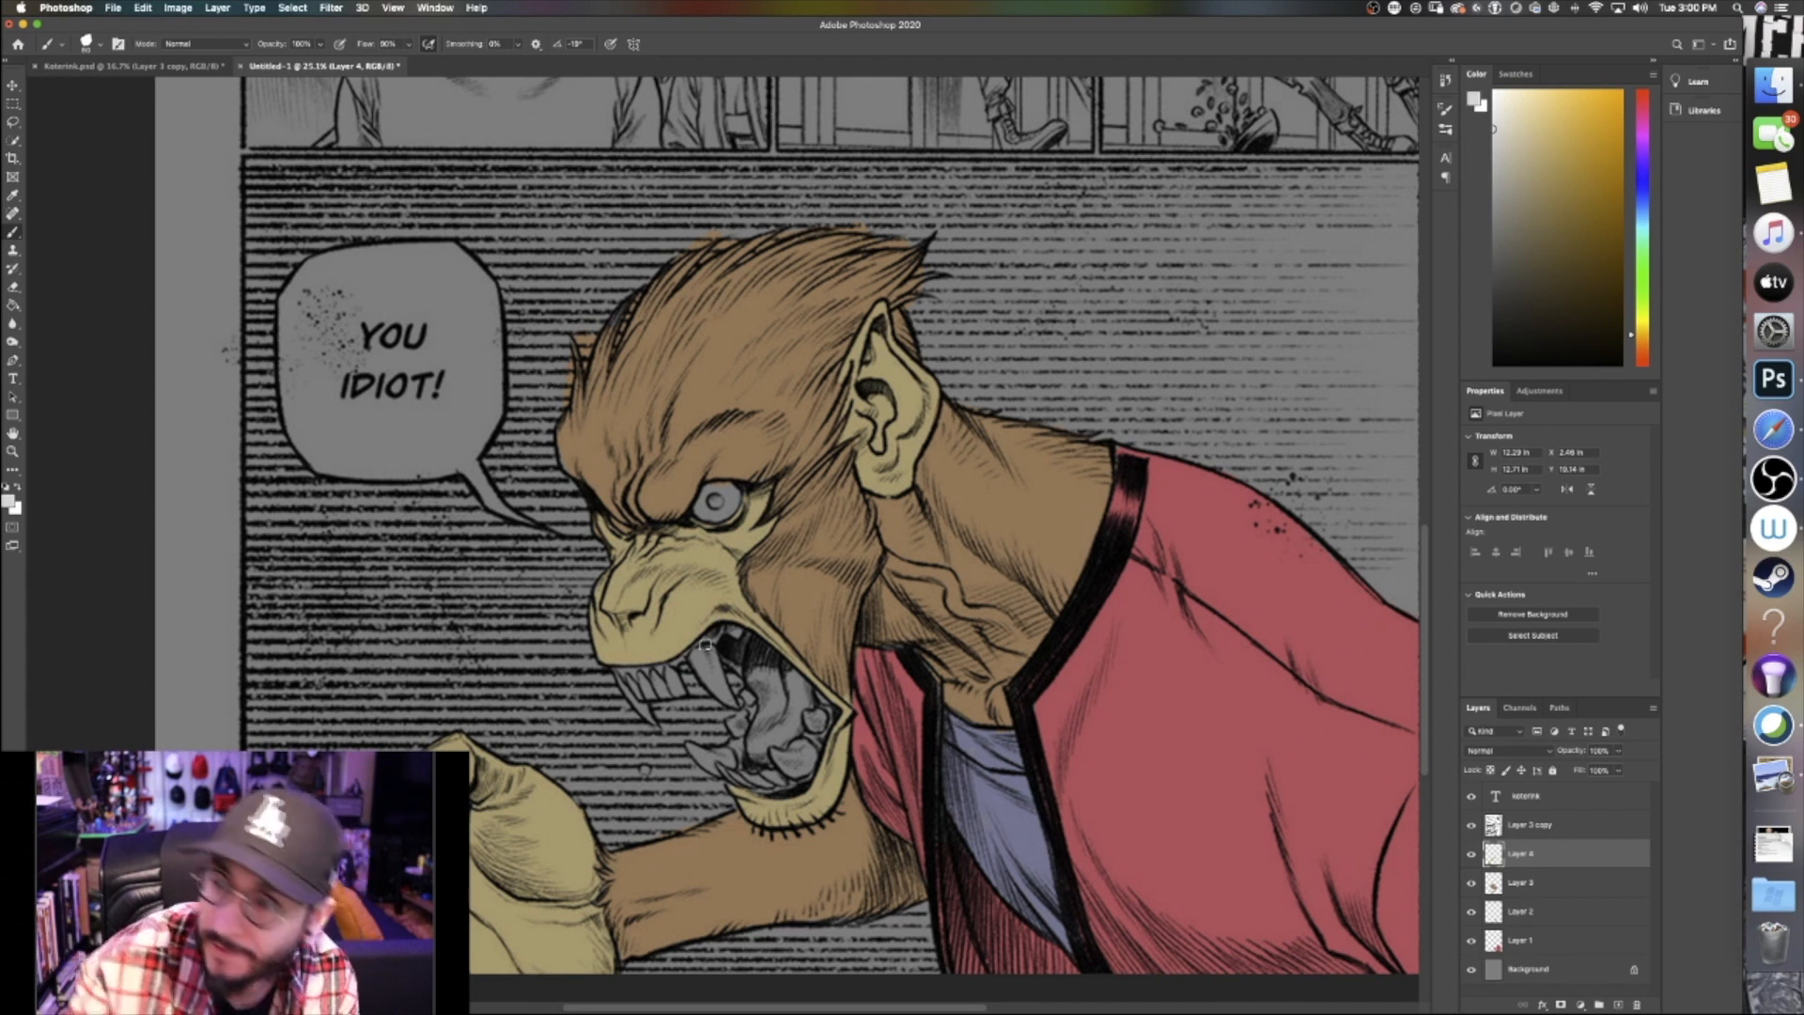
{"action": "mouse_move", "coordinate": [705, 650]}
{"action": "left_mouse_down"}
{"action": "mouse_move", "coordinate": [723, 694]}
{"action": "mouse_move", "coordinate": [718, 673]}
{"action": "left_mouse_up"}
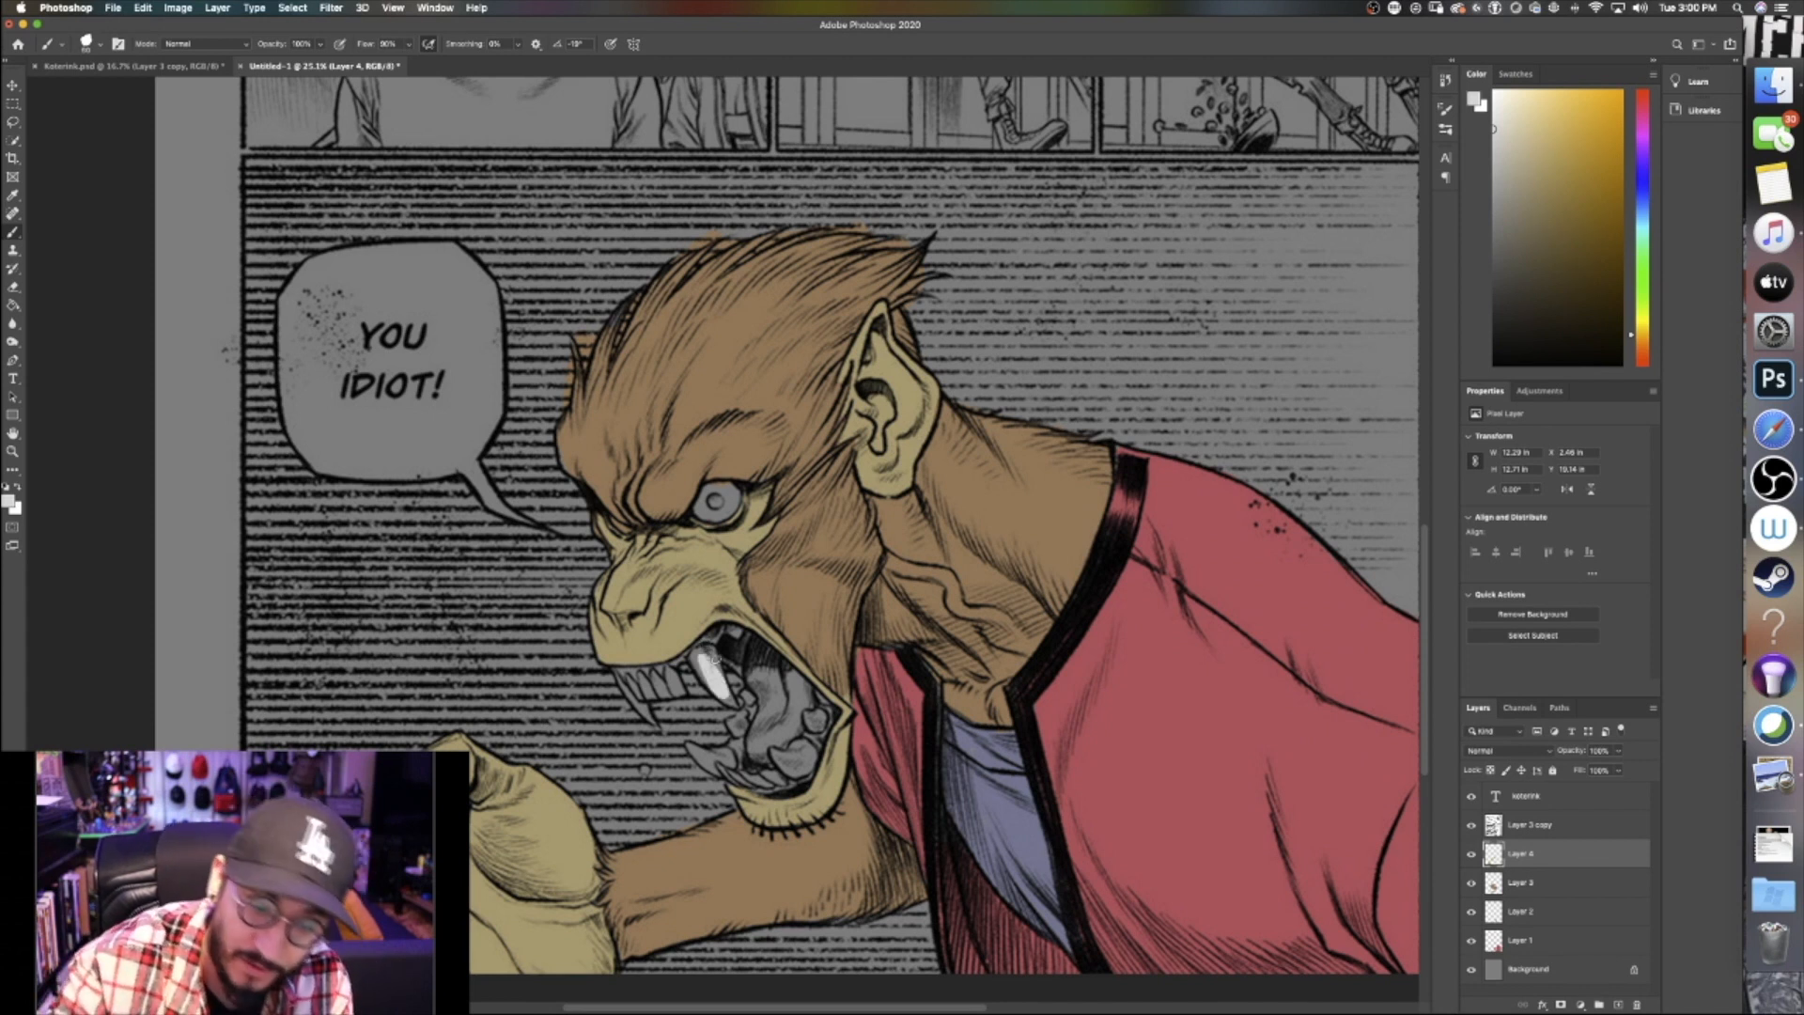
{"action": "left_click_drag", "start_coordinate": [1496, 157], "coordinate": [1476, 159]}
{"action": "mouse_move", "coordinate": [695, 656]}
{"action": "left_mouse_down"}
{"action": "mouse_move", "coordinate": [732, 705]}
{"action": "mouse_move", "coordinate": [699, 649]}
{"action": "mouse_move", "coordinate": [735, 630]}
{"action": "mouse_move", "coordinate": [677, 691]}
{"action": "mouse_move", "coordinate": [658, 677]}
{"action": "mouse_move", "coordinate": [627, 693]}
{"action": "left_mouse_up"}
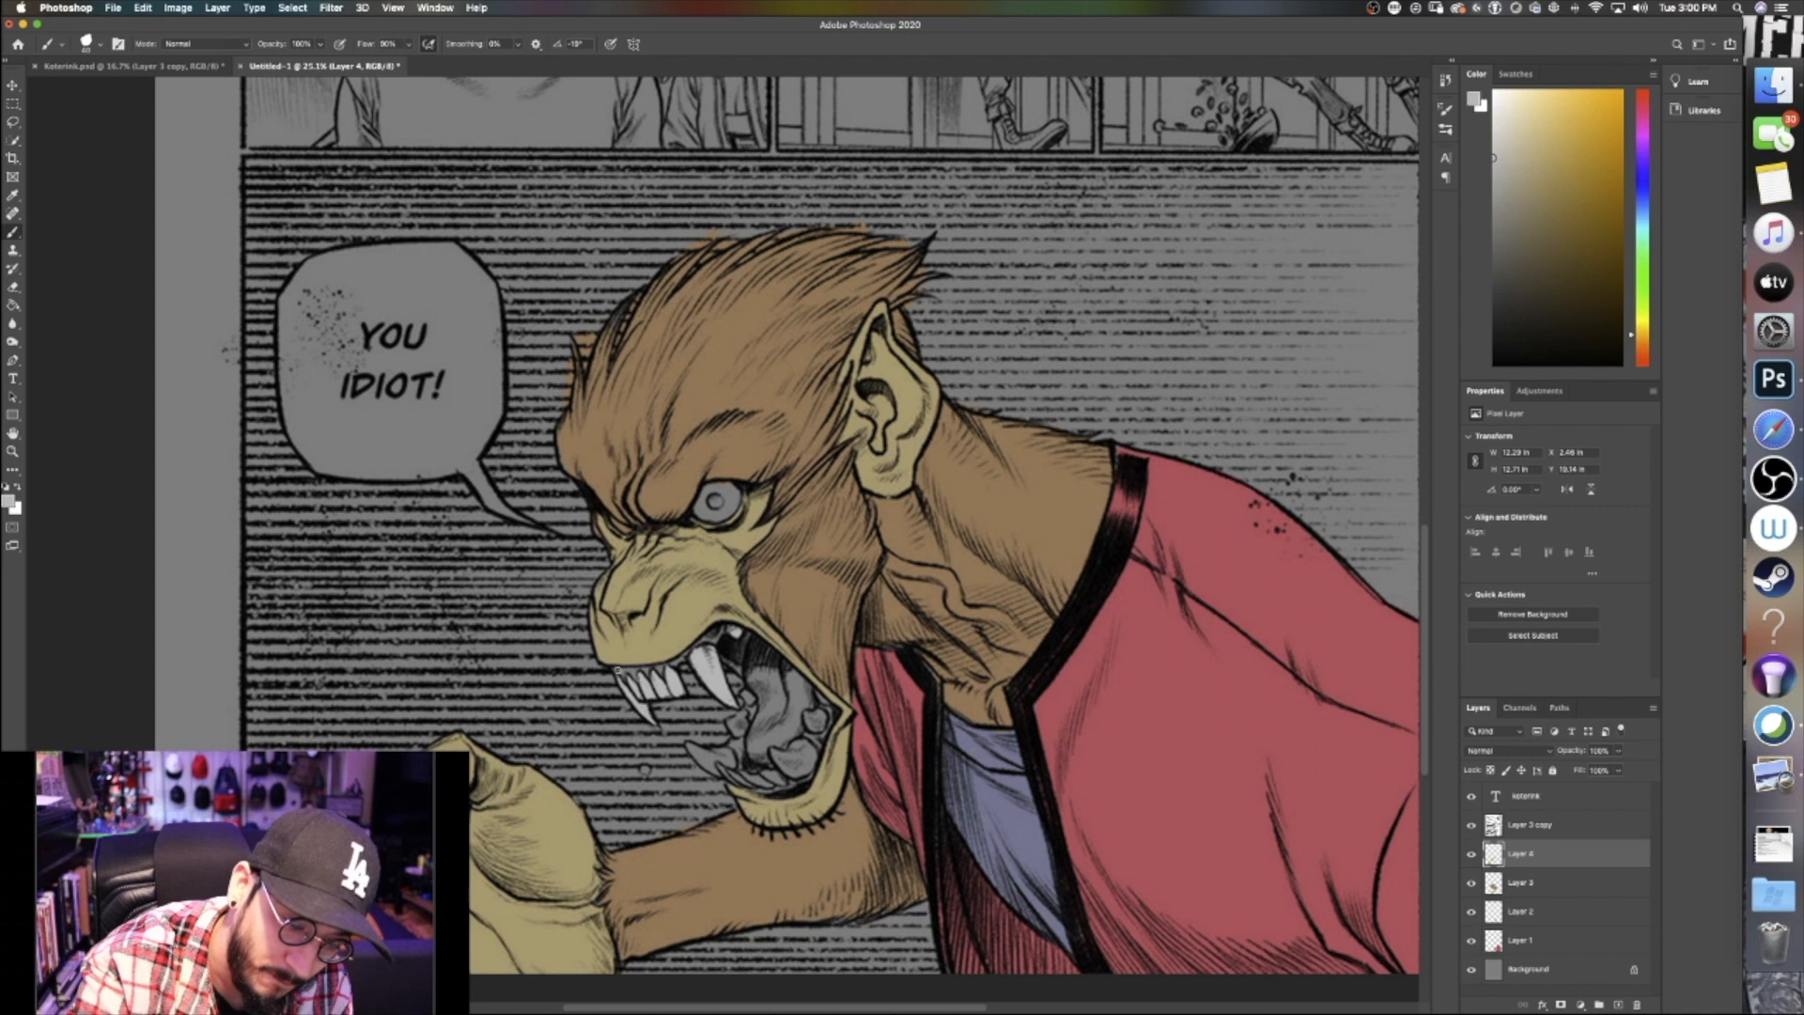
{"action": "mouse_move", "coordinate": [772, 752]}
{"action": "left_mouse_down"}
{"action": "mouse_move", "coordinate": [799, 766]}
{"action": "mouse_move", "coordinate": [819, 716]}
{"action": "mouse_move", "coordinate": [732, 724]}
{"action": "mouse_move", "coordinate": [749, 698]}
{"action": "mouse_move", "coordinate": [726, 765]}
{"action": "mouse_move", "coordinate": [693, 749]}
{"action": "mouse_move", "coordinate": [740, 782]}
{"action": "mouse_move", "coordinate": [784, 778]}
{"action": "left_mouse_up"}
{"action": "key", "text": "["}
{"action": "key", "text": "]"}
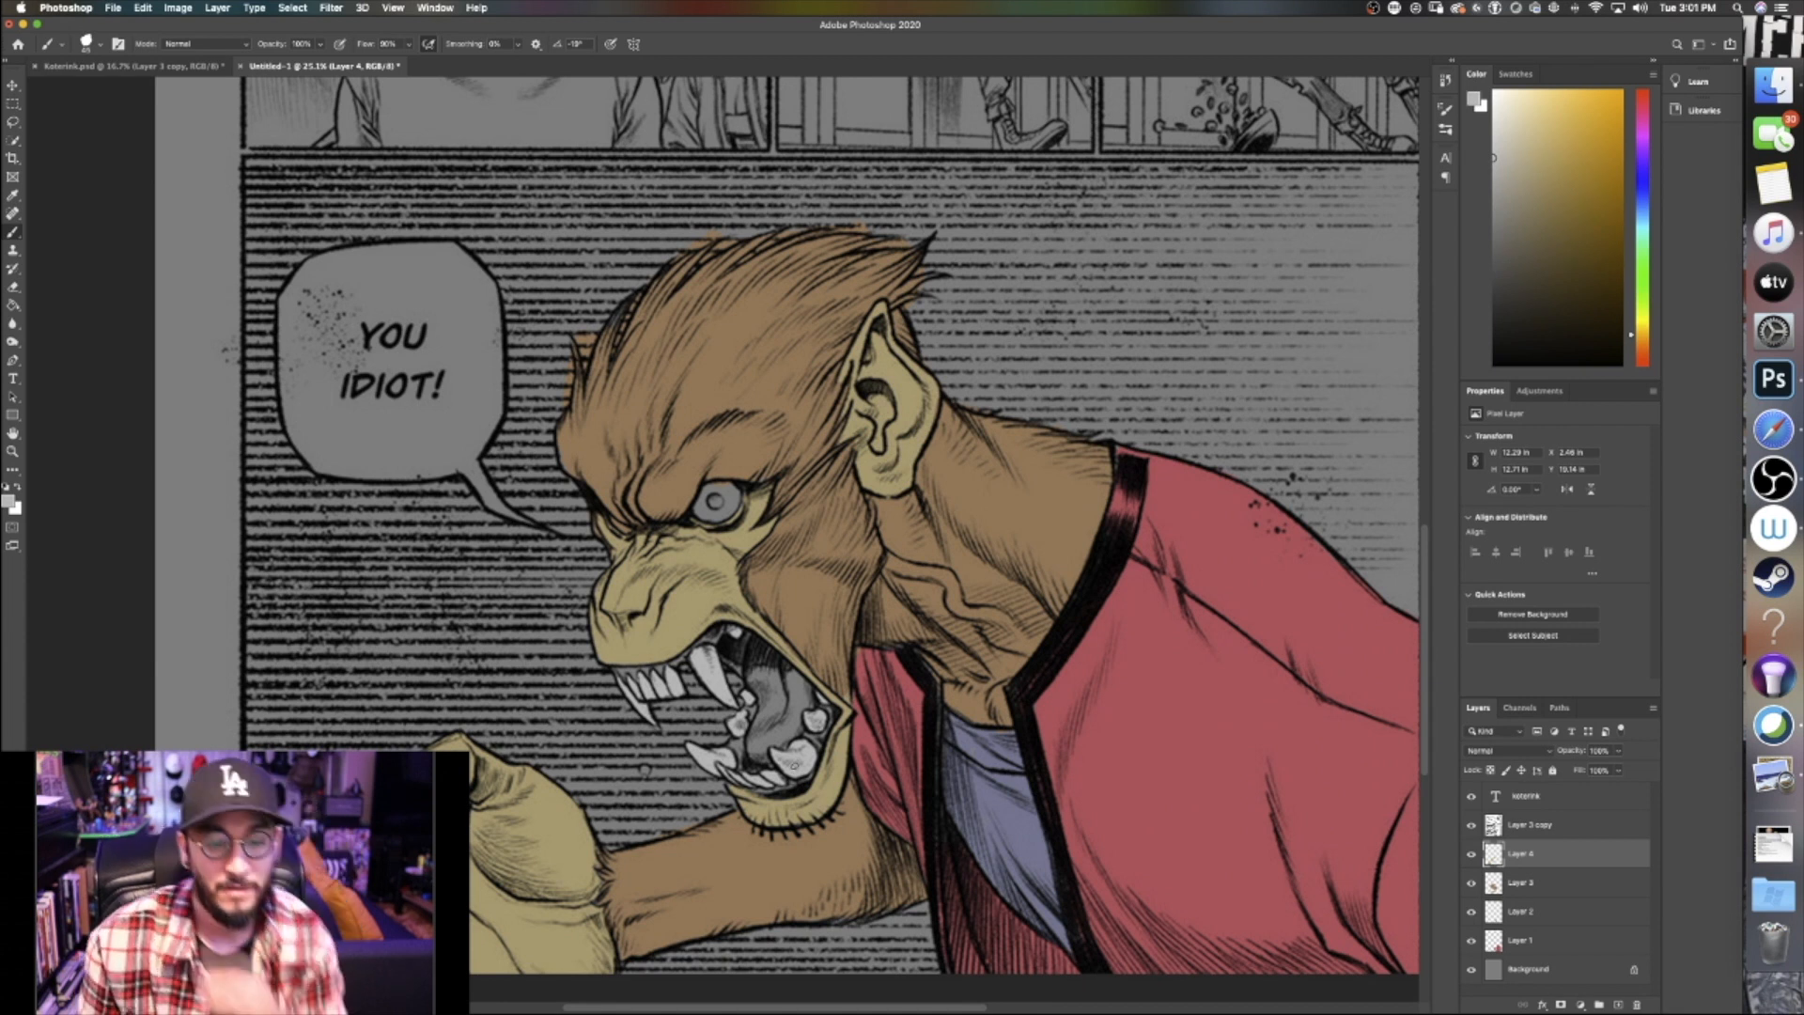
Toggle Layer 4's visibility off and on, create a new layer above it and choose a light magenta-pink paint colour
{"action": "left_click", "coordinate": [1471, 854]}
{"action": "left_click", "coordinate": [1471, 854]}
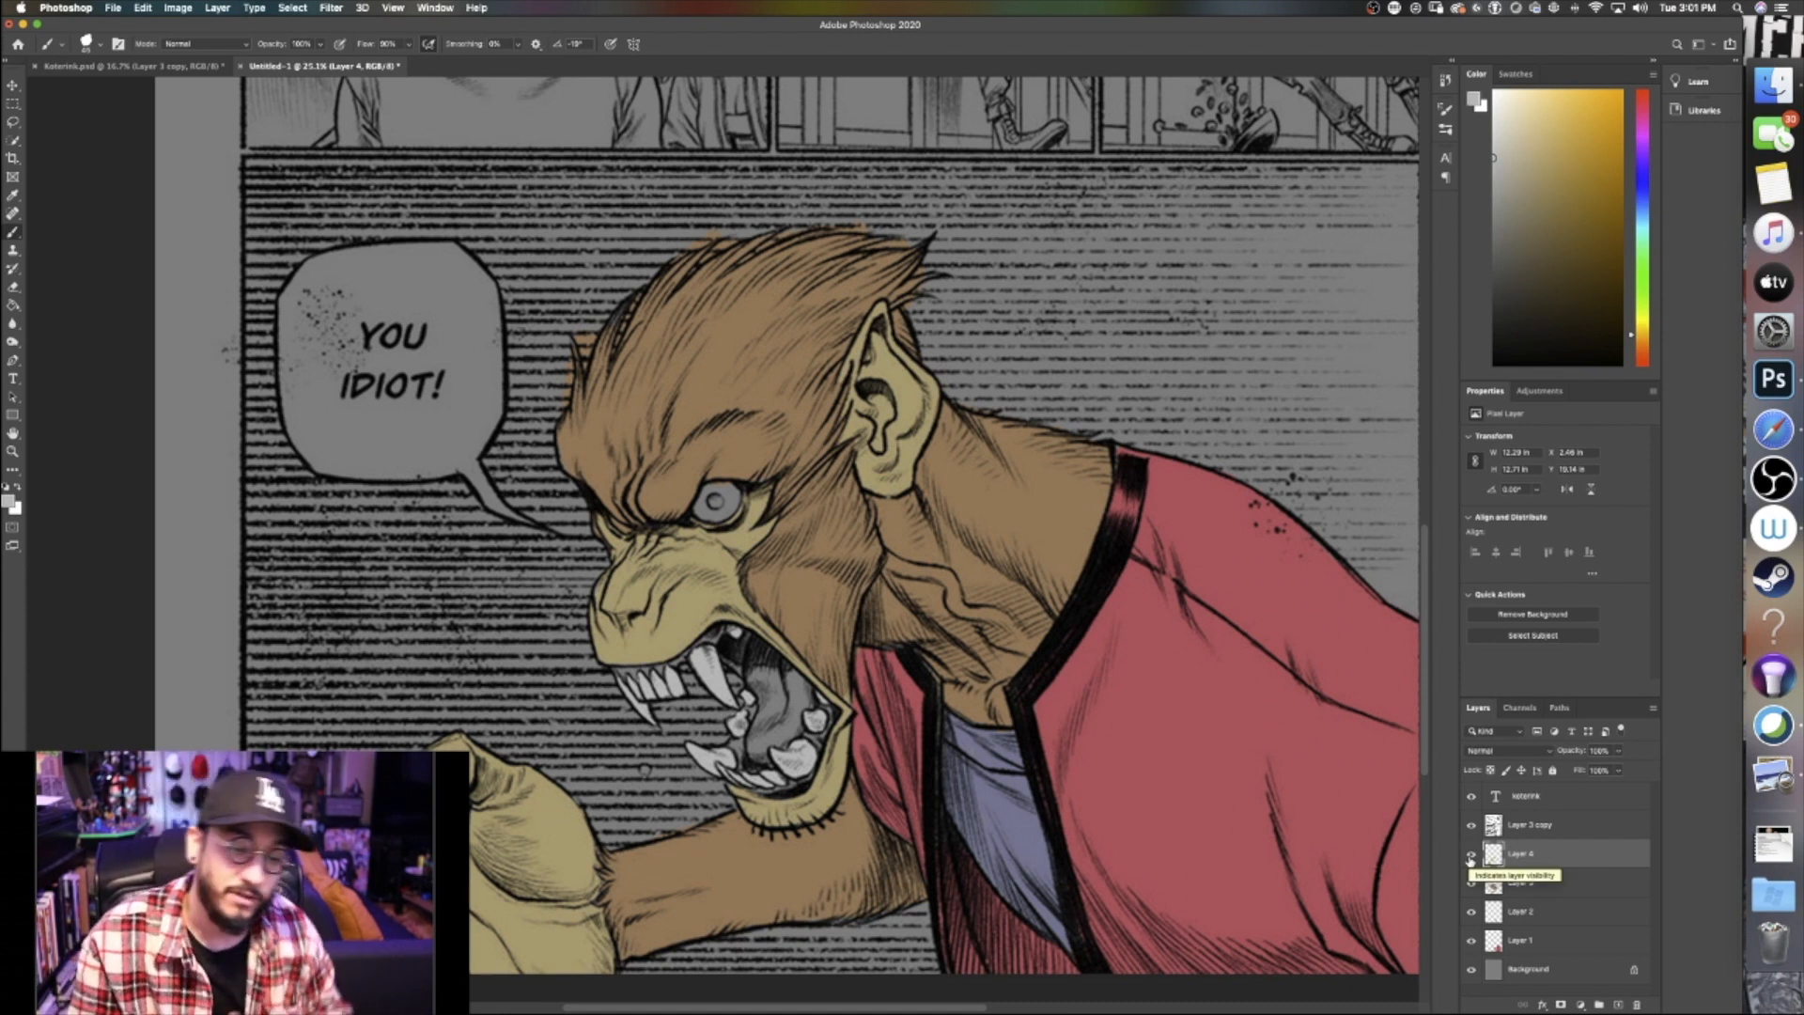
{"action": "left_click", "coordinate": [1617, 1003]}
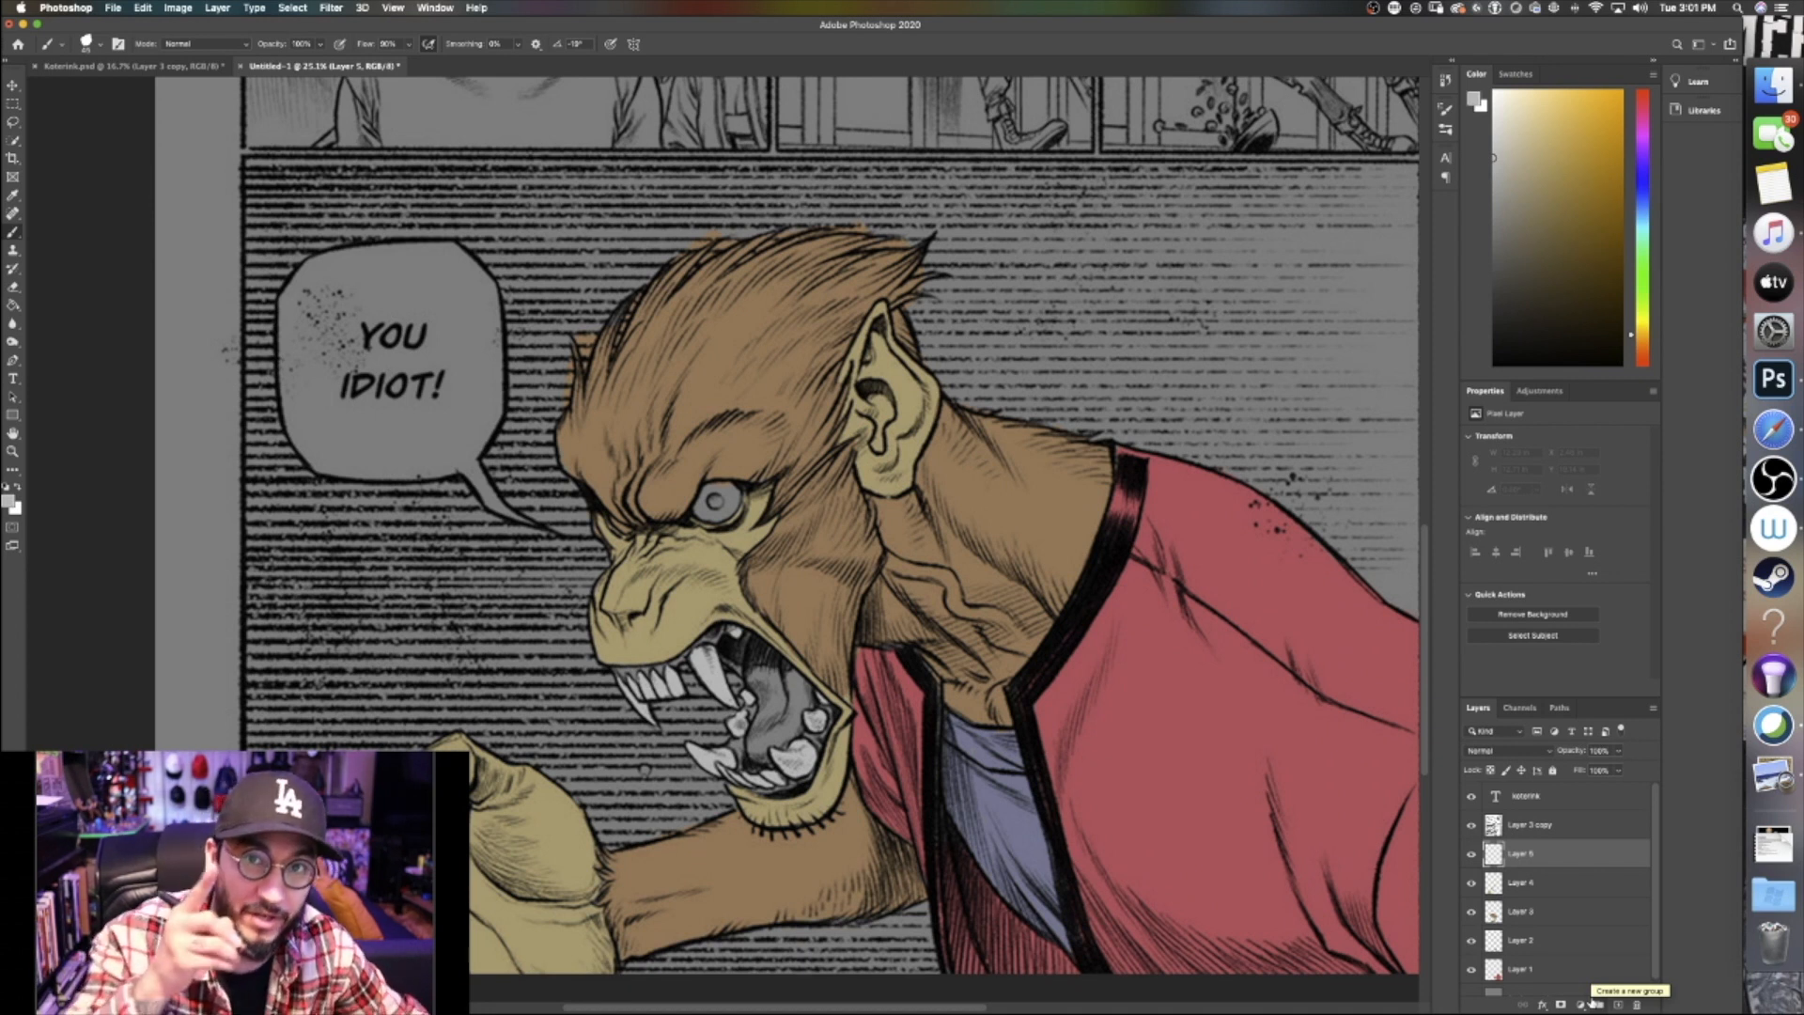
{"action": "left_click", "coordinate": [1640, 141]}
{"action": "left_click", "coordinate": [1523, 133]}
{"action": "left_click", "coordinate": [1642, 122]}
{"action": "left_click", "coordinate": [1537, 115]}
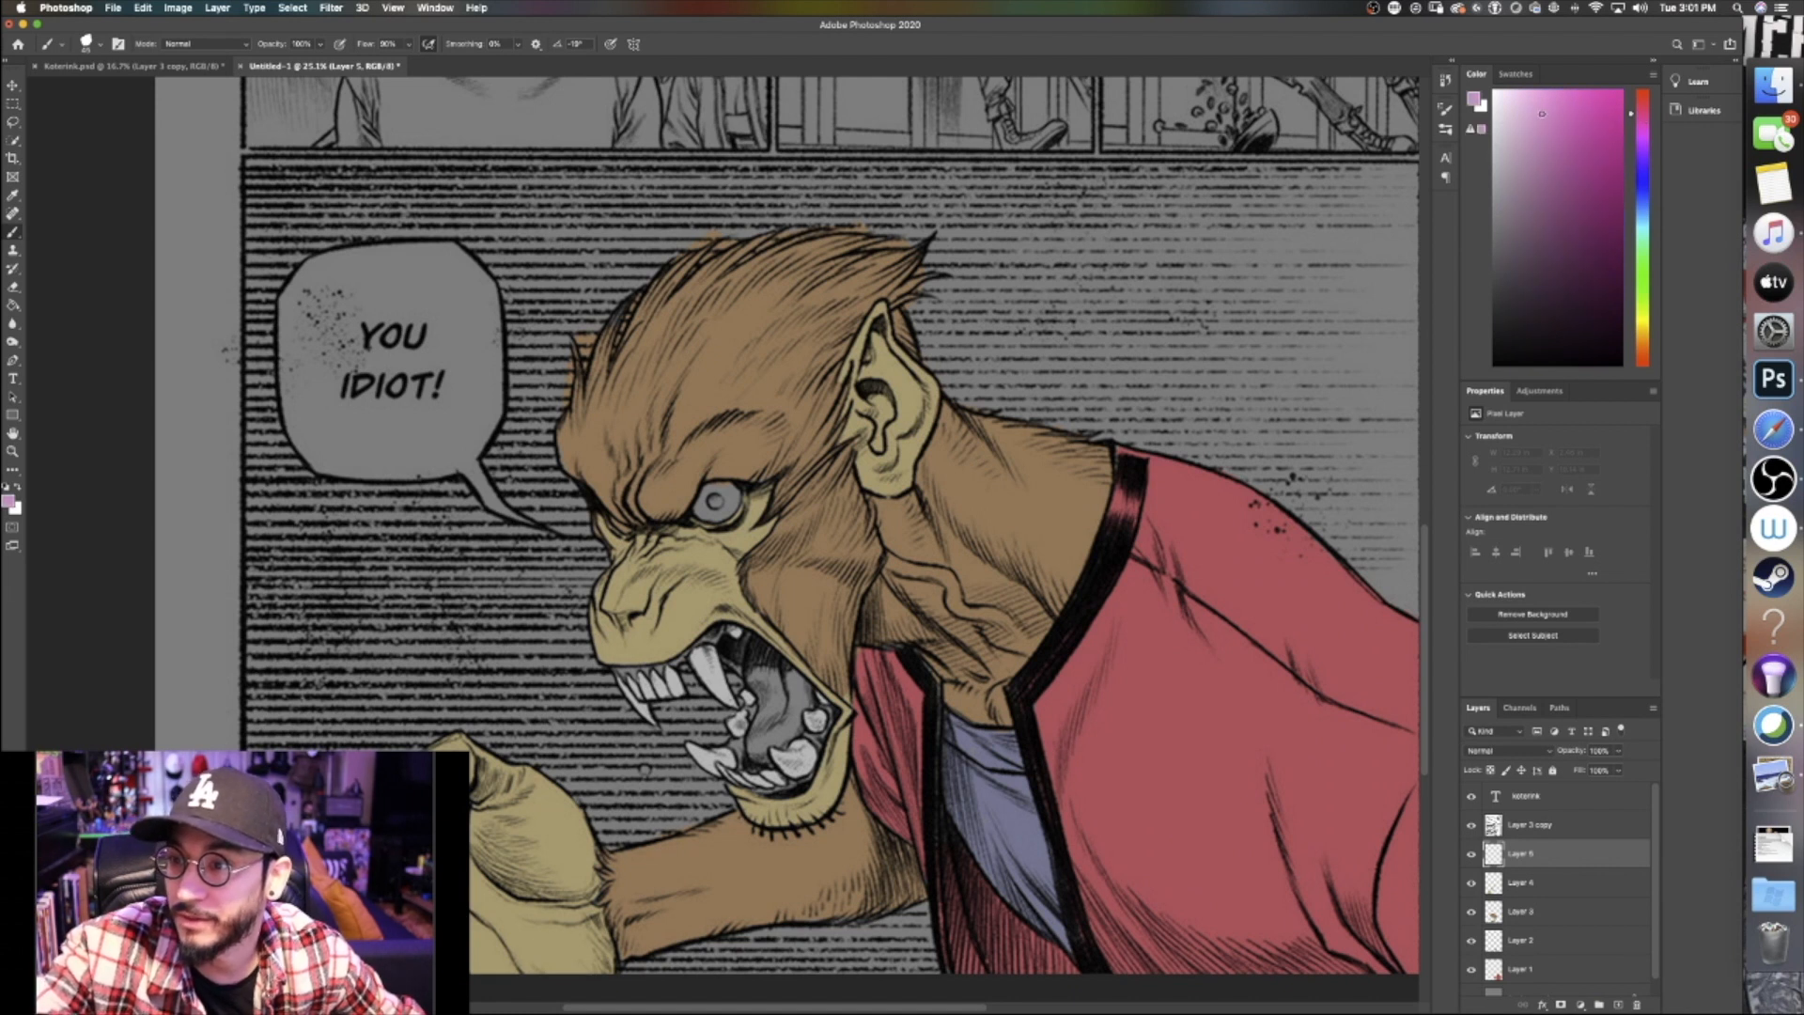
Paint the tongue pink and the gum line above the upper teeth in a greyer mauve
{"action": "mouse_move", "coordinate": [770, 747]}
{"action": "left_mouse_down"}
{"action": "mouse_move", "coordinate": [772, 685]}
{"action": "mouse_move", "coordinate": [766, 709]}
{"action": "mouse_move", "coordinate": [797, 723]}
{"action": "mouse_move", "coordinate": [799, 689]}
{"action": "mouse_move", "coordinate": [762, 761]}
{"action": "left_mouse_up"}
{"action": "left_click", "coordinate": [1531, 152]}
{"action": "key", "text": "bracketleft"}
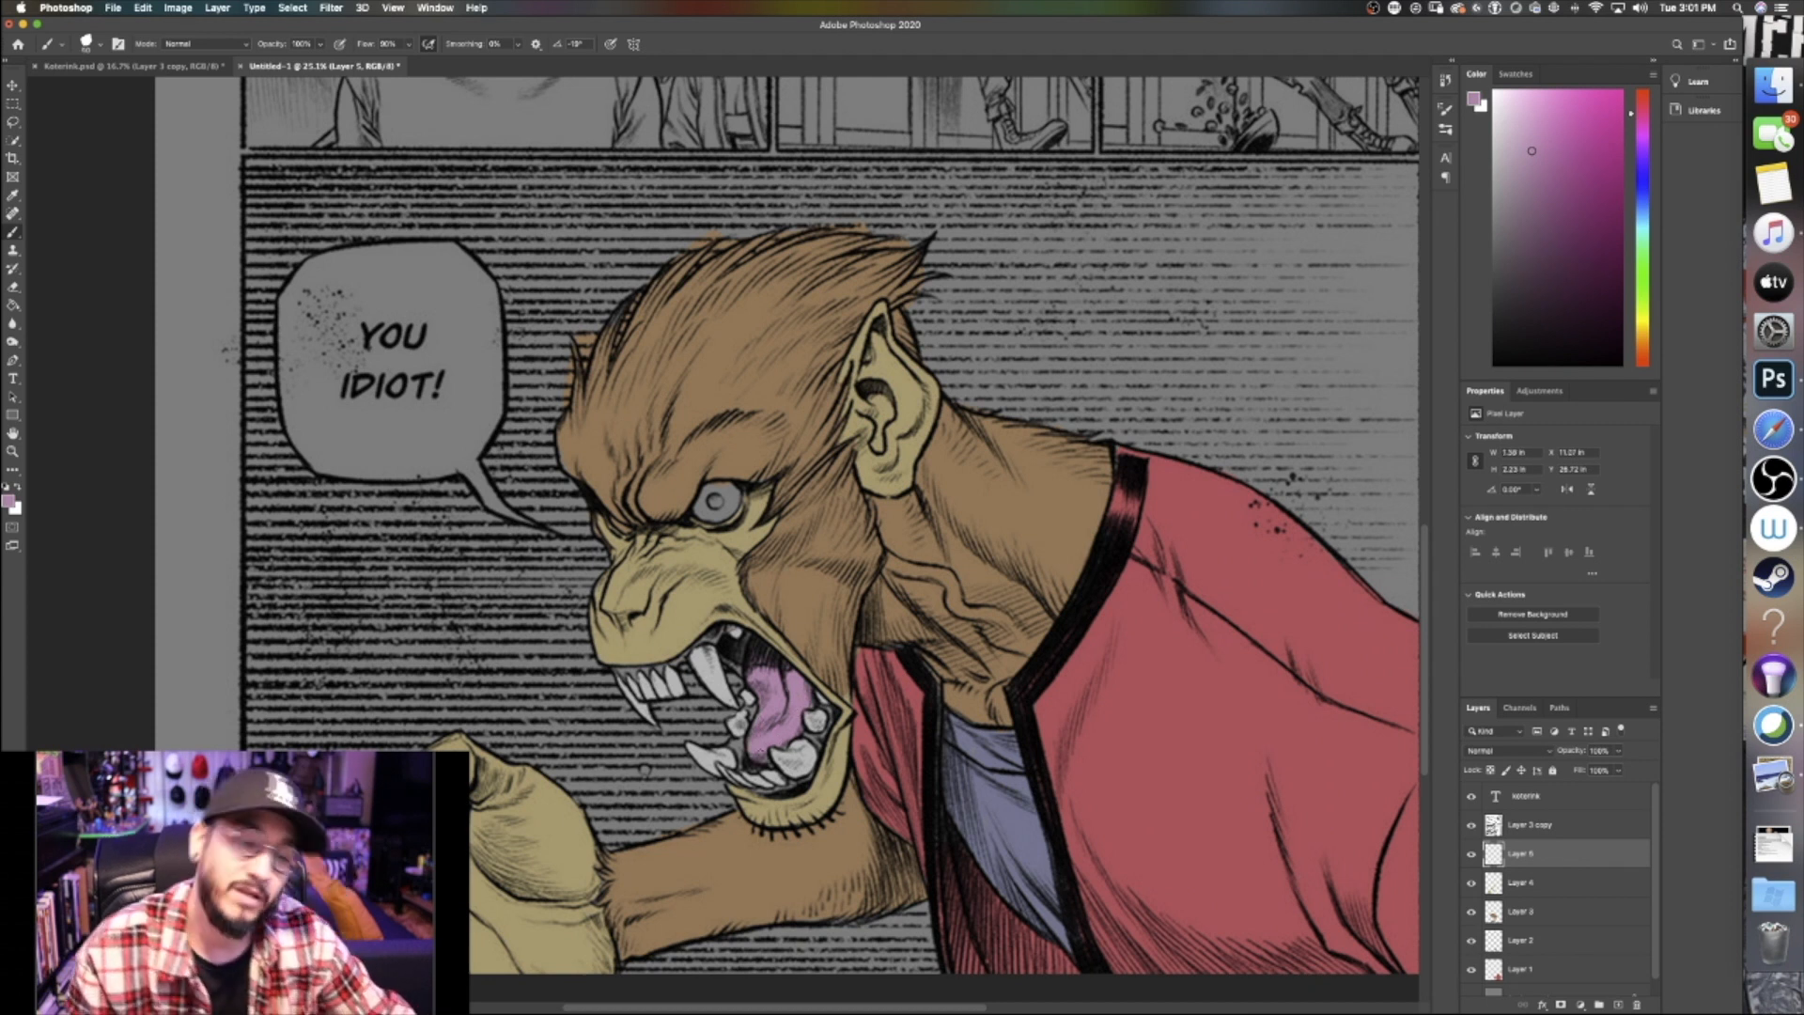
{"action": "left_click", "coordinate": [792, 720], "text": "alt"}
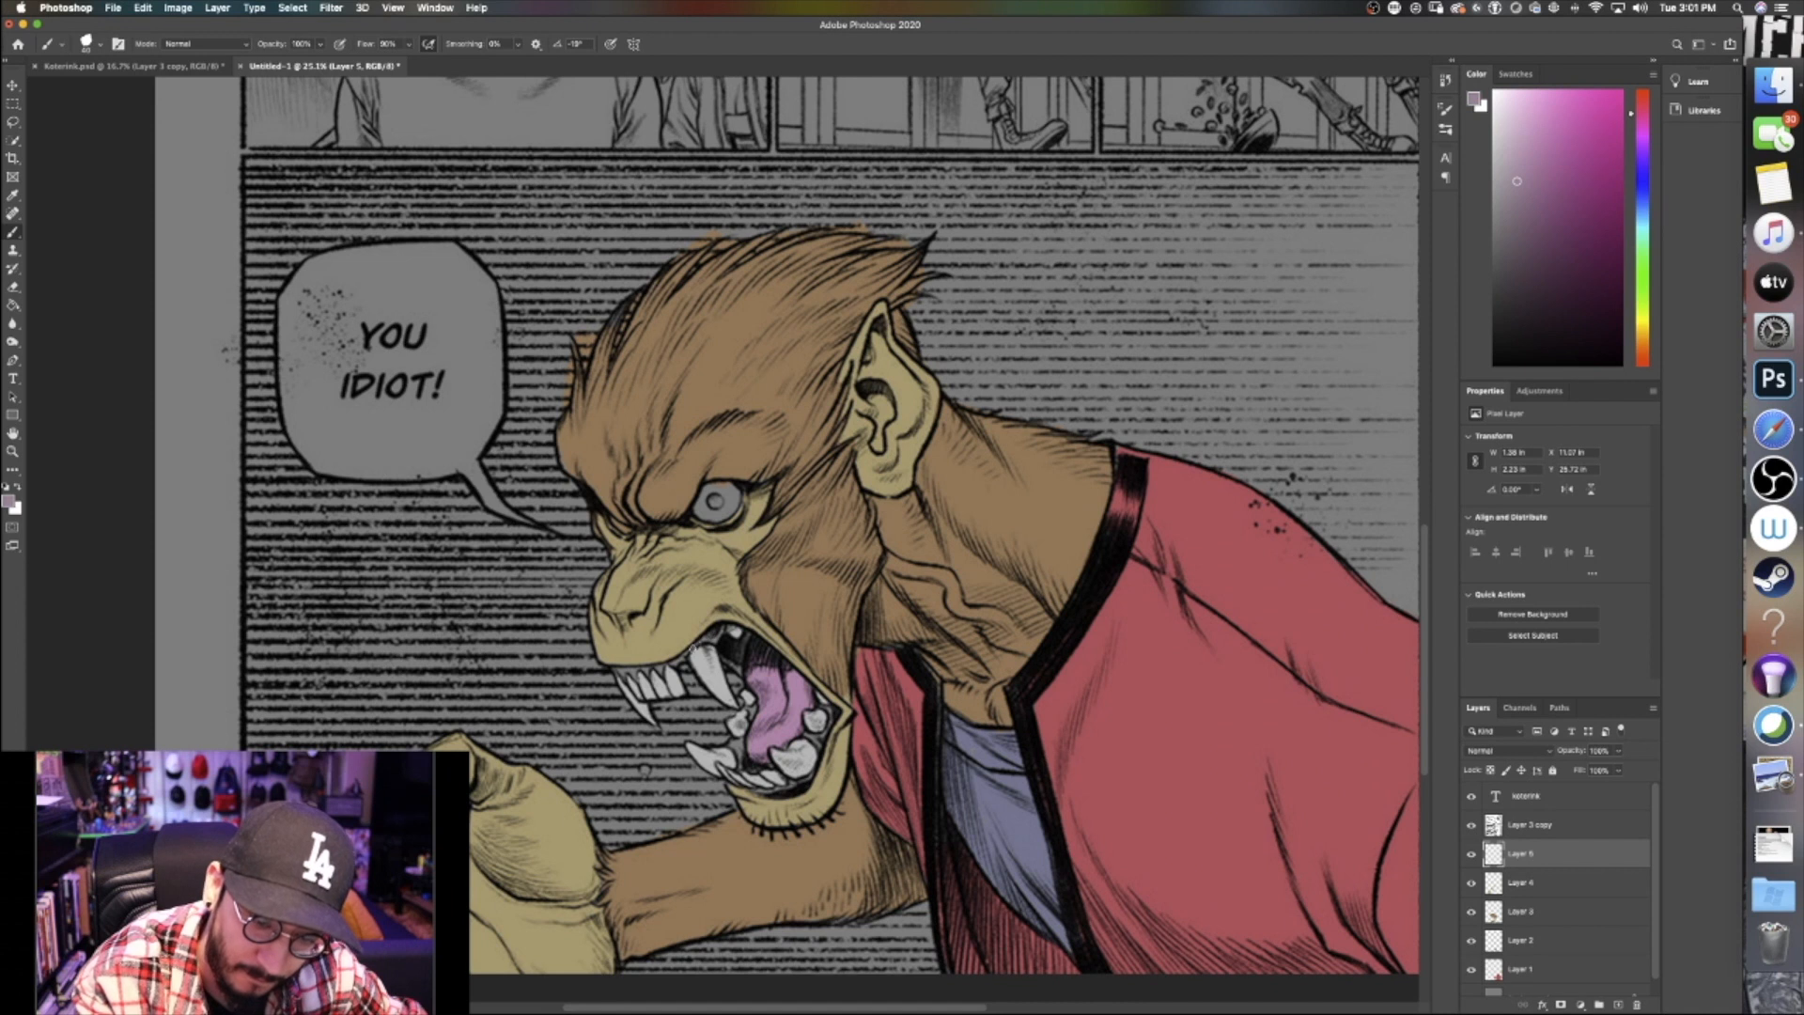
{"action": "left_click_drag", "start_coordinate": [662, 671], "coordinate": [621, 671]}
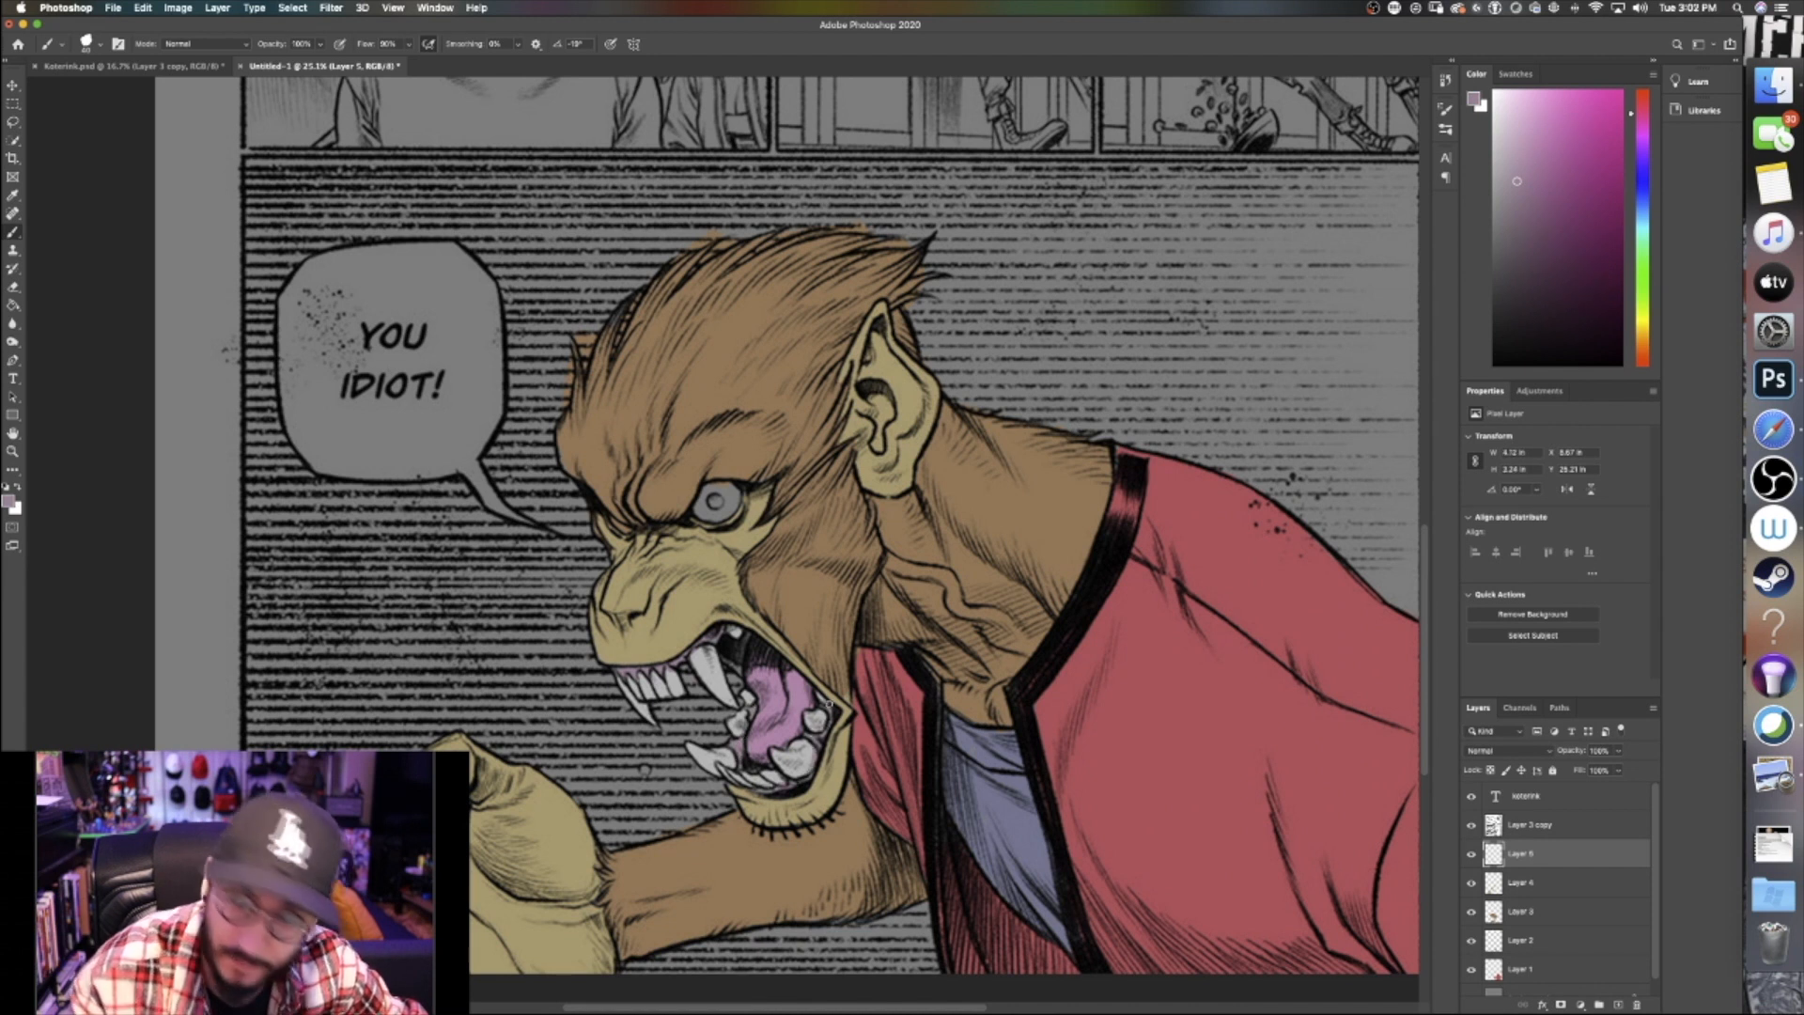
Repaint the tongue and inner mouth in a muted red, move that layer beneath Layer 4 and choose a darker red
{"action": "left_click", "coordinate": [1529, 216]}
{"action": "mouse_move", "coordinate": [792, 694]}
{"action": "left_mouse_down"}
{"action": "mouse_move", "coordinate": [773, 738]}
{"action": "mouse_move", "coordinate": [770, 667]}
{"action": "mouse_move", "coordinate": [757, 718]}
{"action": "mouse_move", "coordinate": [771, 709]}
{"action": "left_mouse_up"}
{"action": "left_click_drag", "start_coordinate": [1642, 118], "coordinate": [1642, 96]}
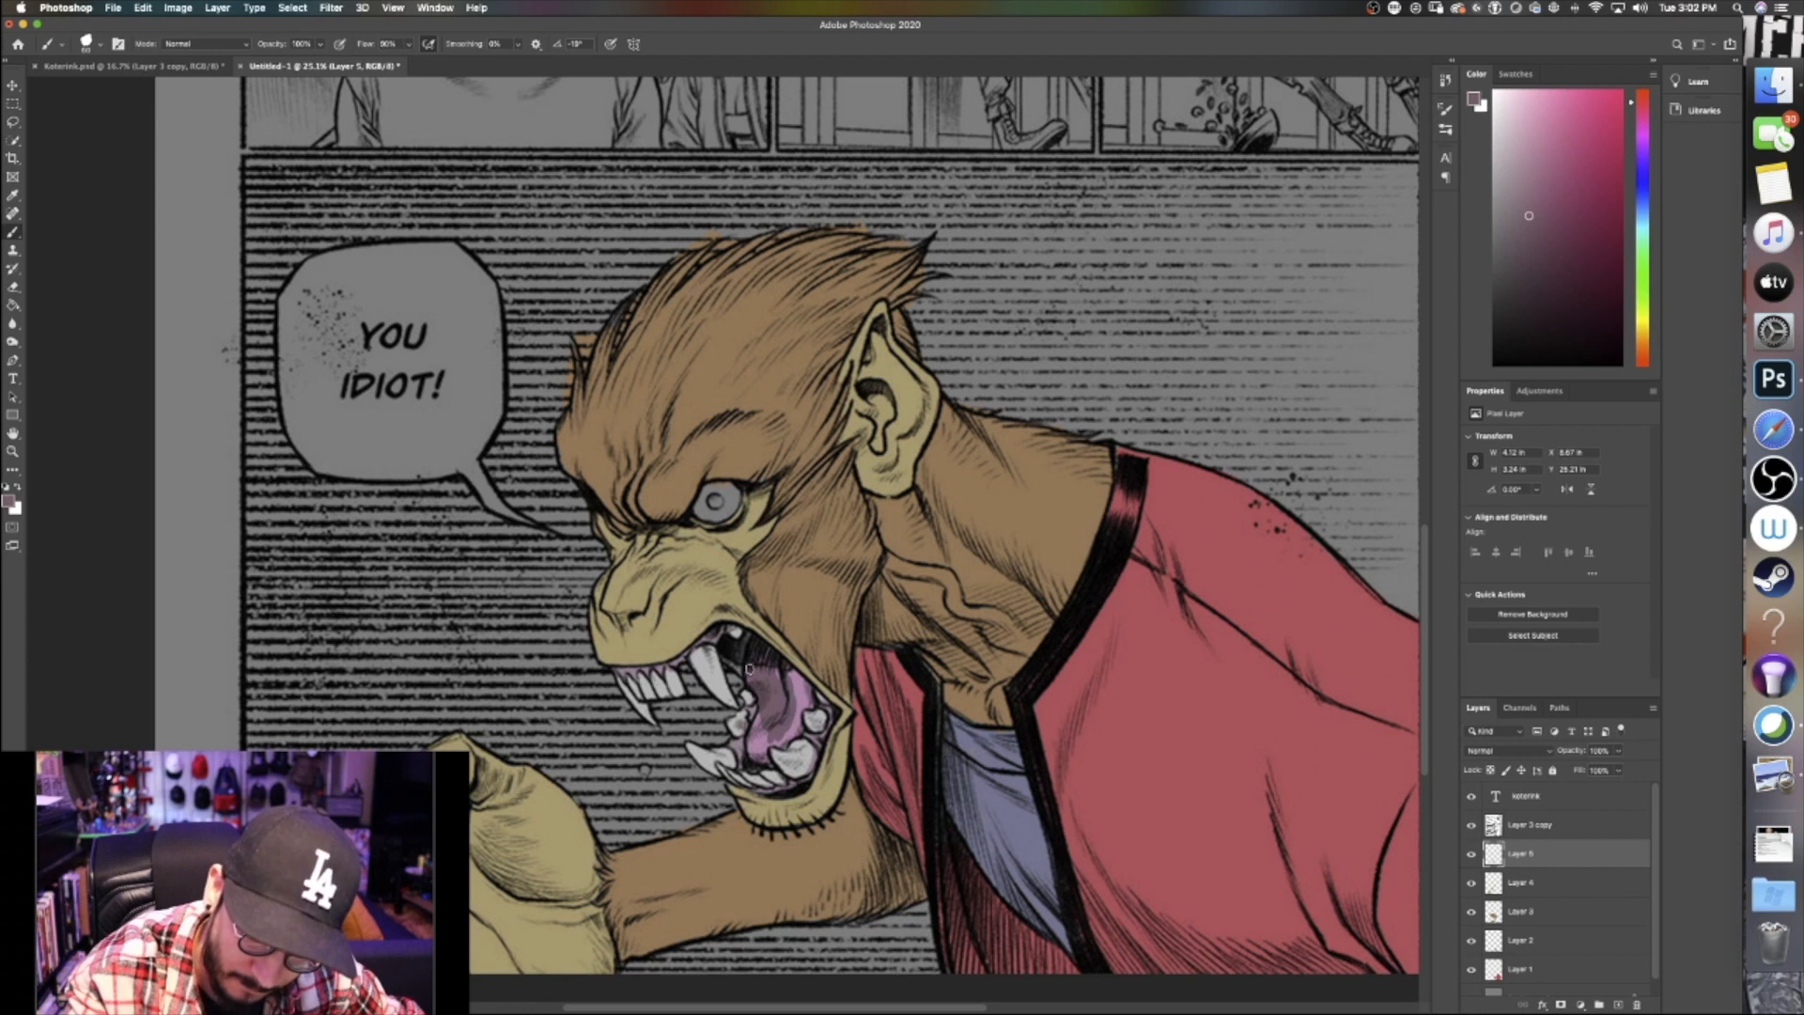
{"action": "left_click", "coordinate": [1640, 94]}
{"action": "left_click", "coordinate": [1541, 177]}
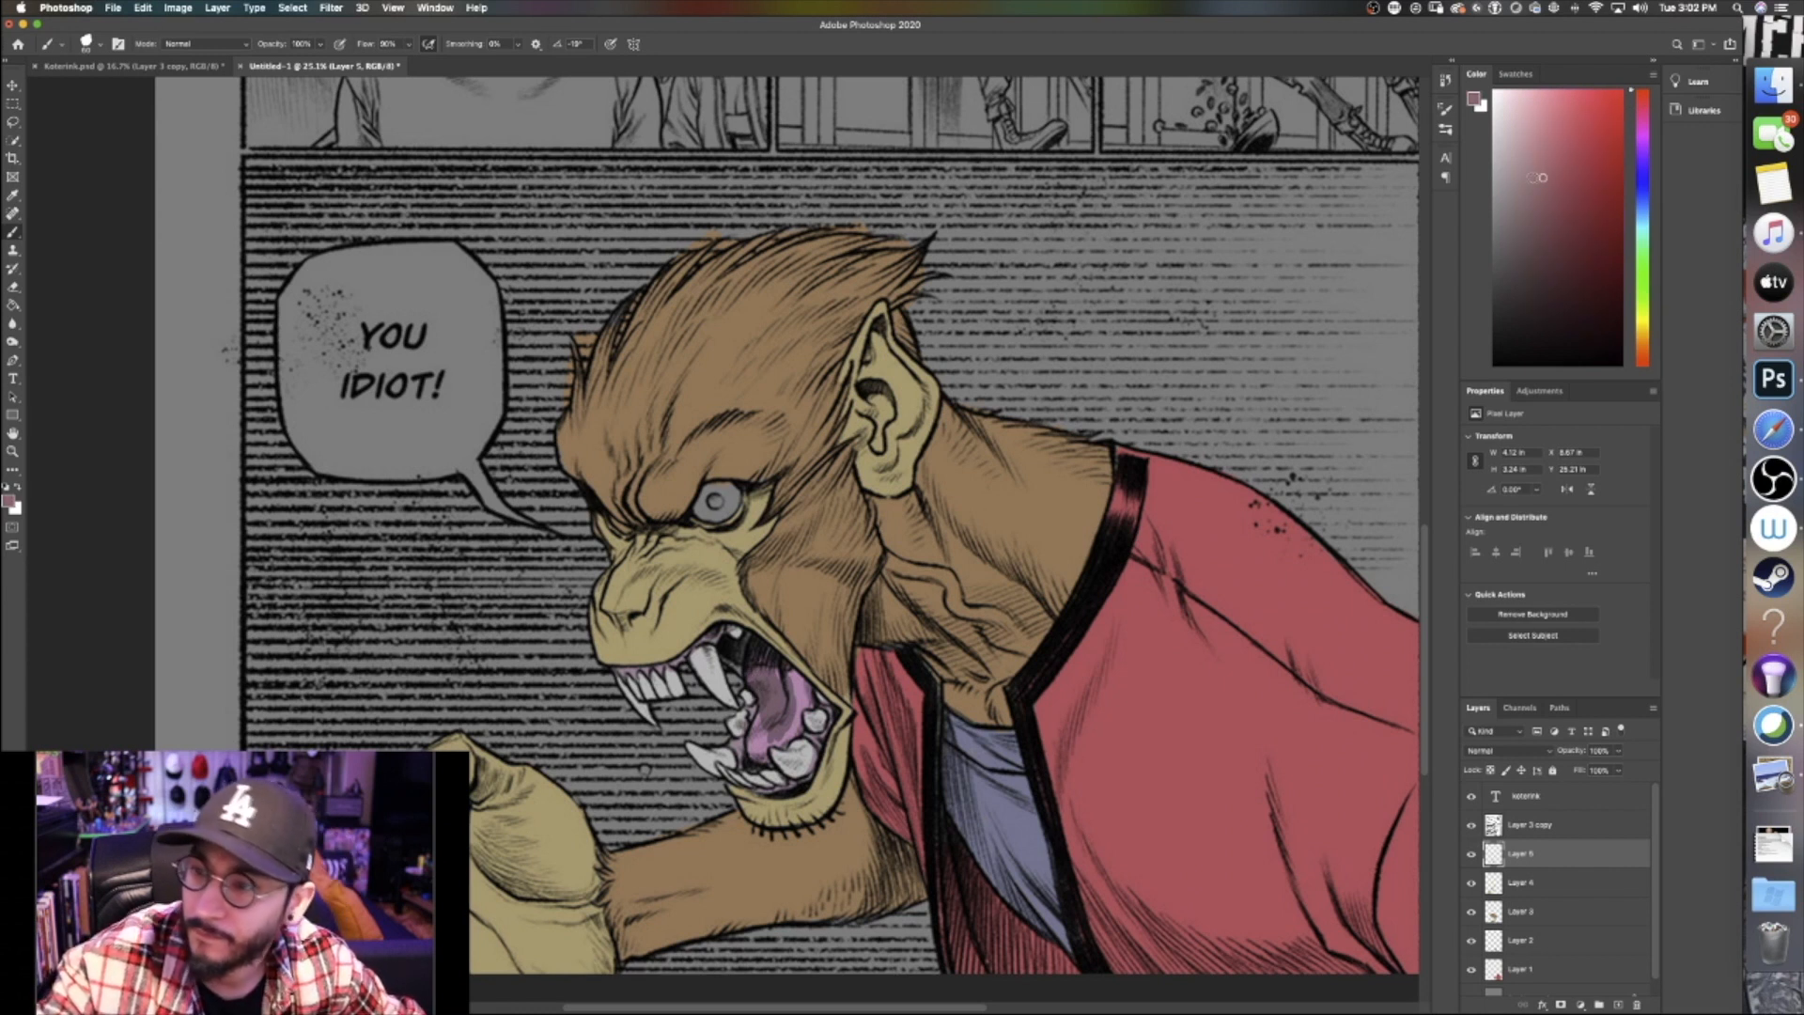
{"action": "mouse_move", "coordinate": [771, 708]}
{"action": "left_mouse_down"}
{"action": "mouse_move", "coordinate": [751, 679]}
{"action": "mouse_move", "coordinate": [792, 699]}
{"action": "mouse_move", "coordinate": [805, 684]}
{"action": "mouse_move", "coordinate": [795, 738]}
{"action": "mouse_move", "coordinate": [766, 757]}
{"action": "mouse_move", "coordinate": [758, 716]}
{"action": "mouse_move", "coordinate": [759, 742]}
{"action": "mouse_move", "coordinate": [785, 733]}
{"action": "mouse_move", "coordinate": [773, 711]}
{"action": "left_mouse_up"}
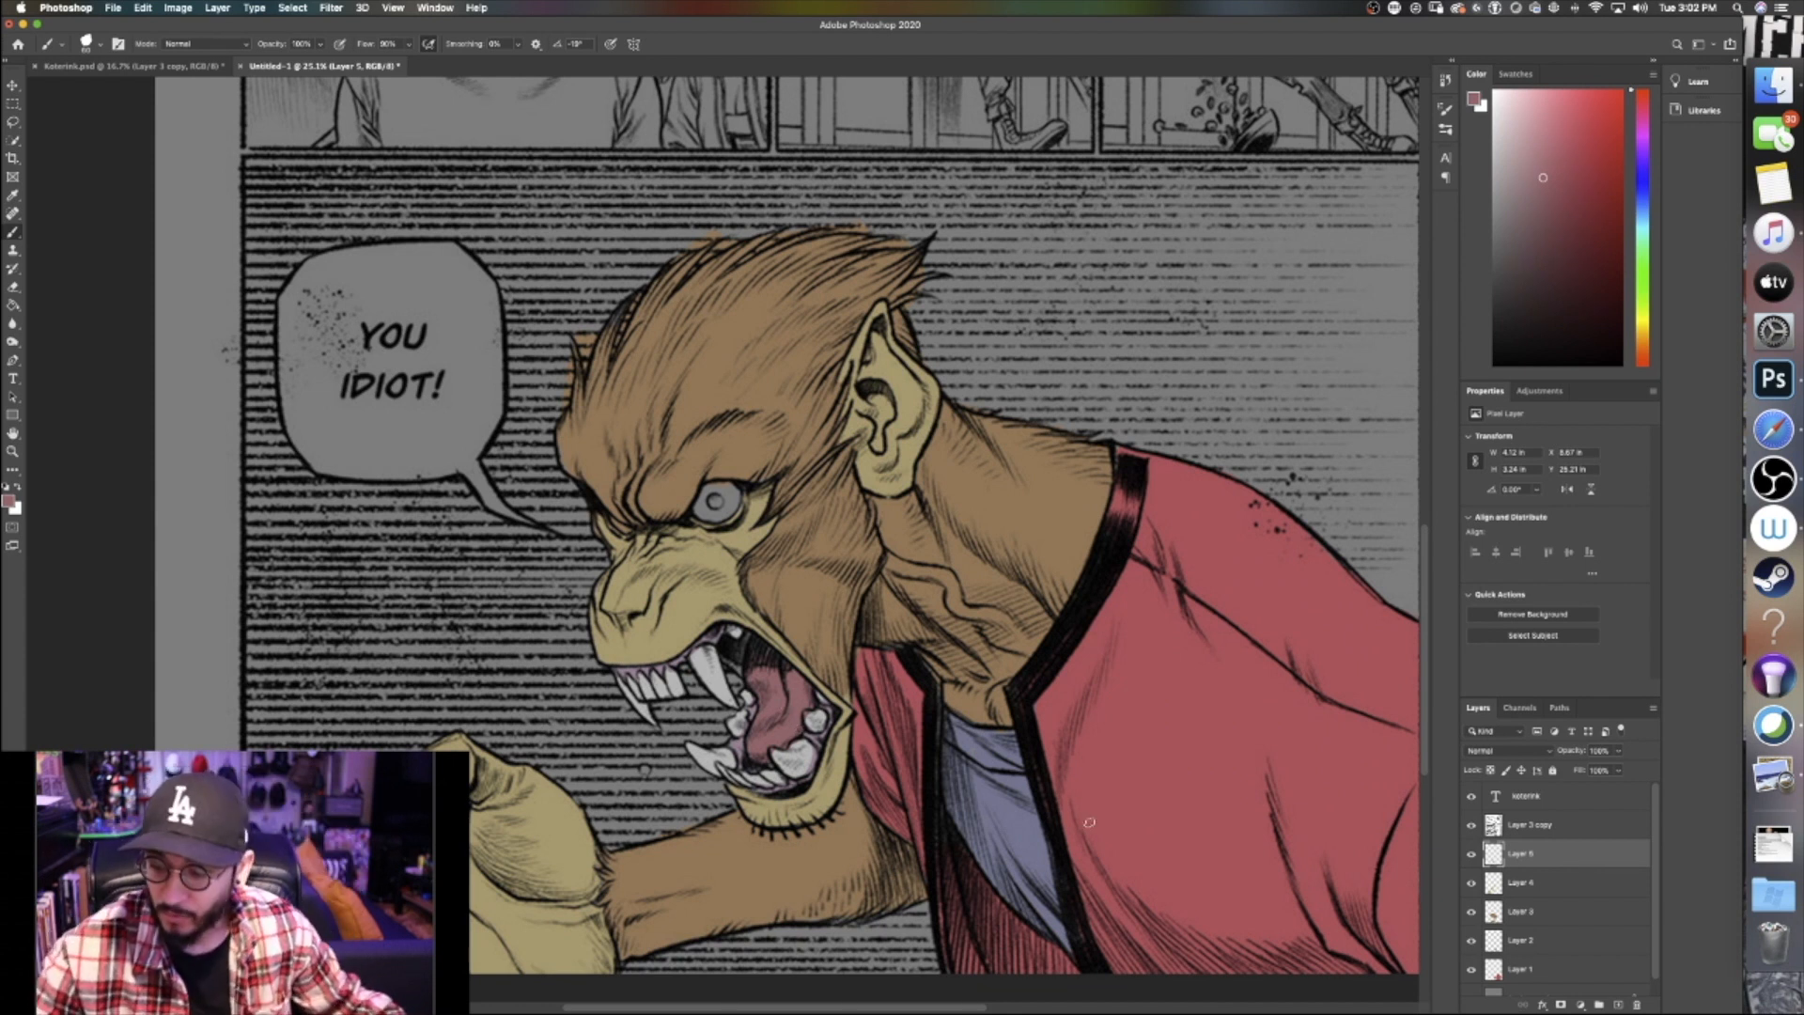
{"action": "left_click_drag", "start_coordinate": [1557, 866], "coordinate": [1527, 897]}
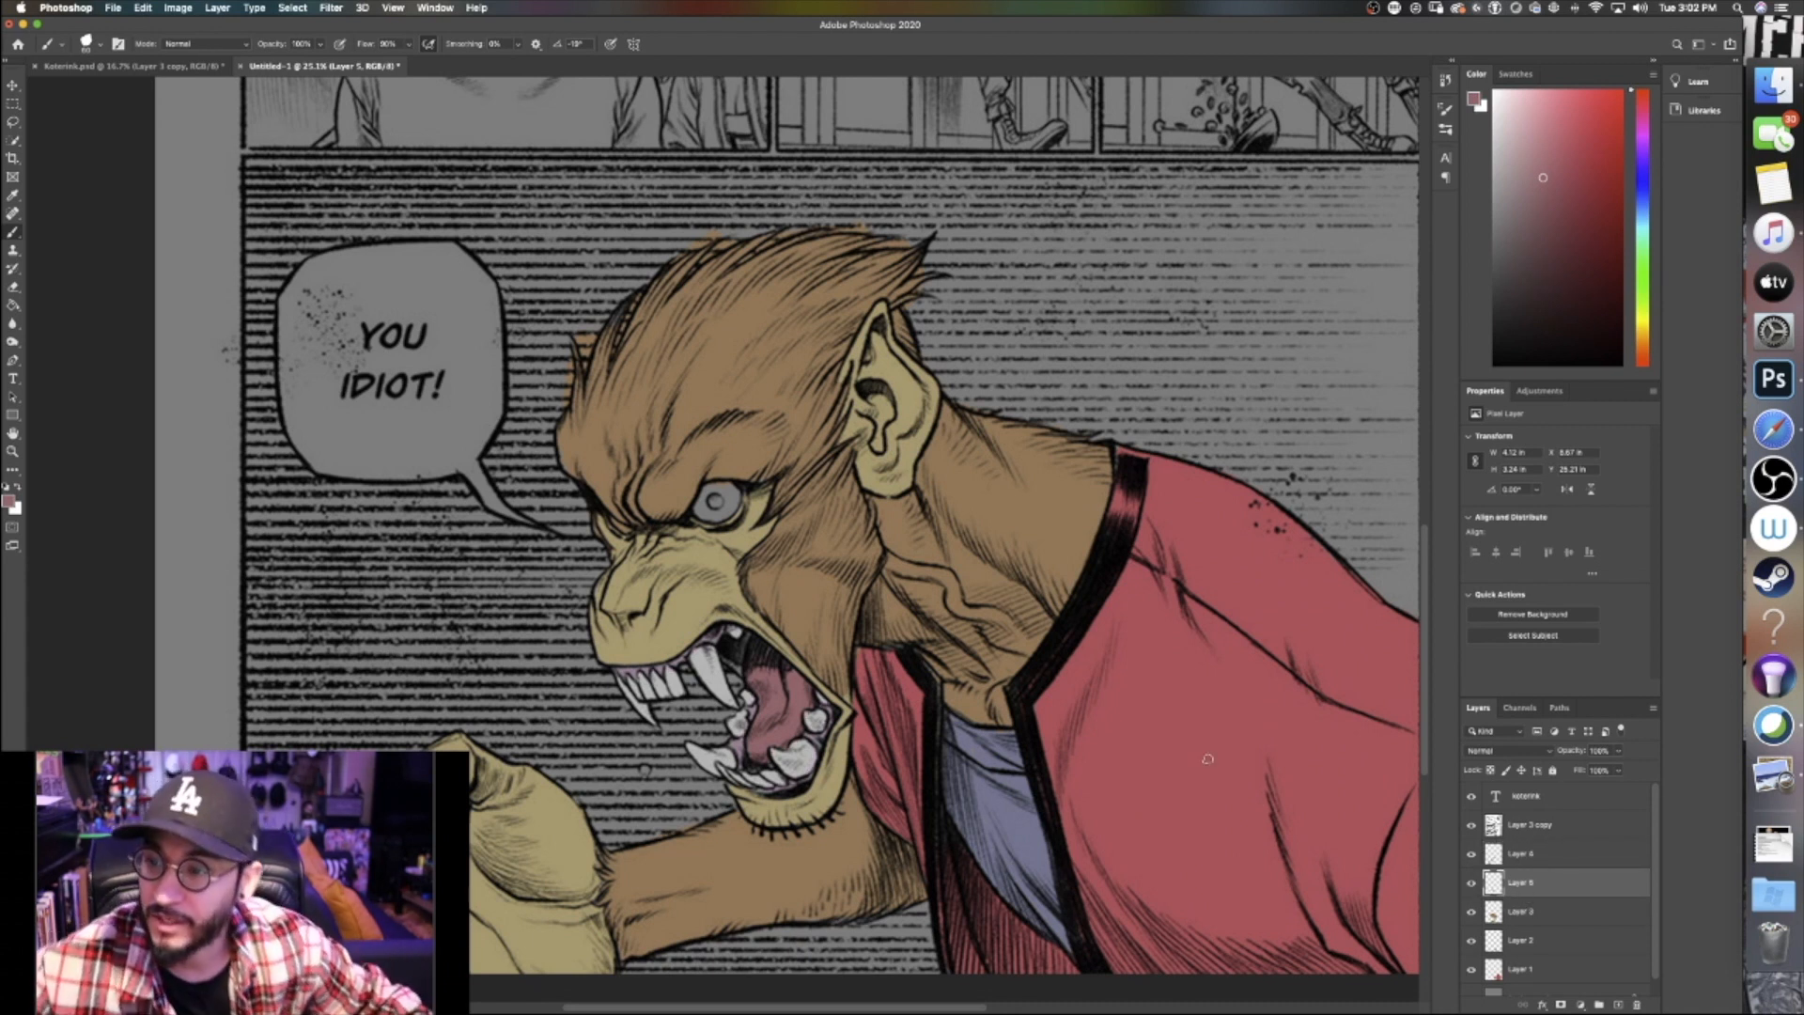
{"action": "left_click", "coordinate": [1551, 212]}
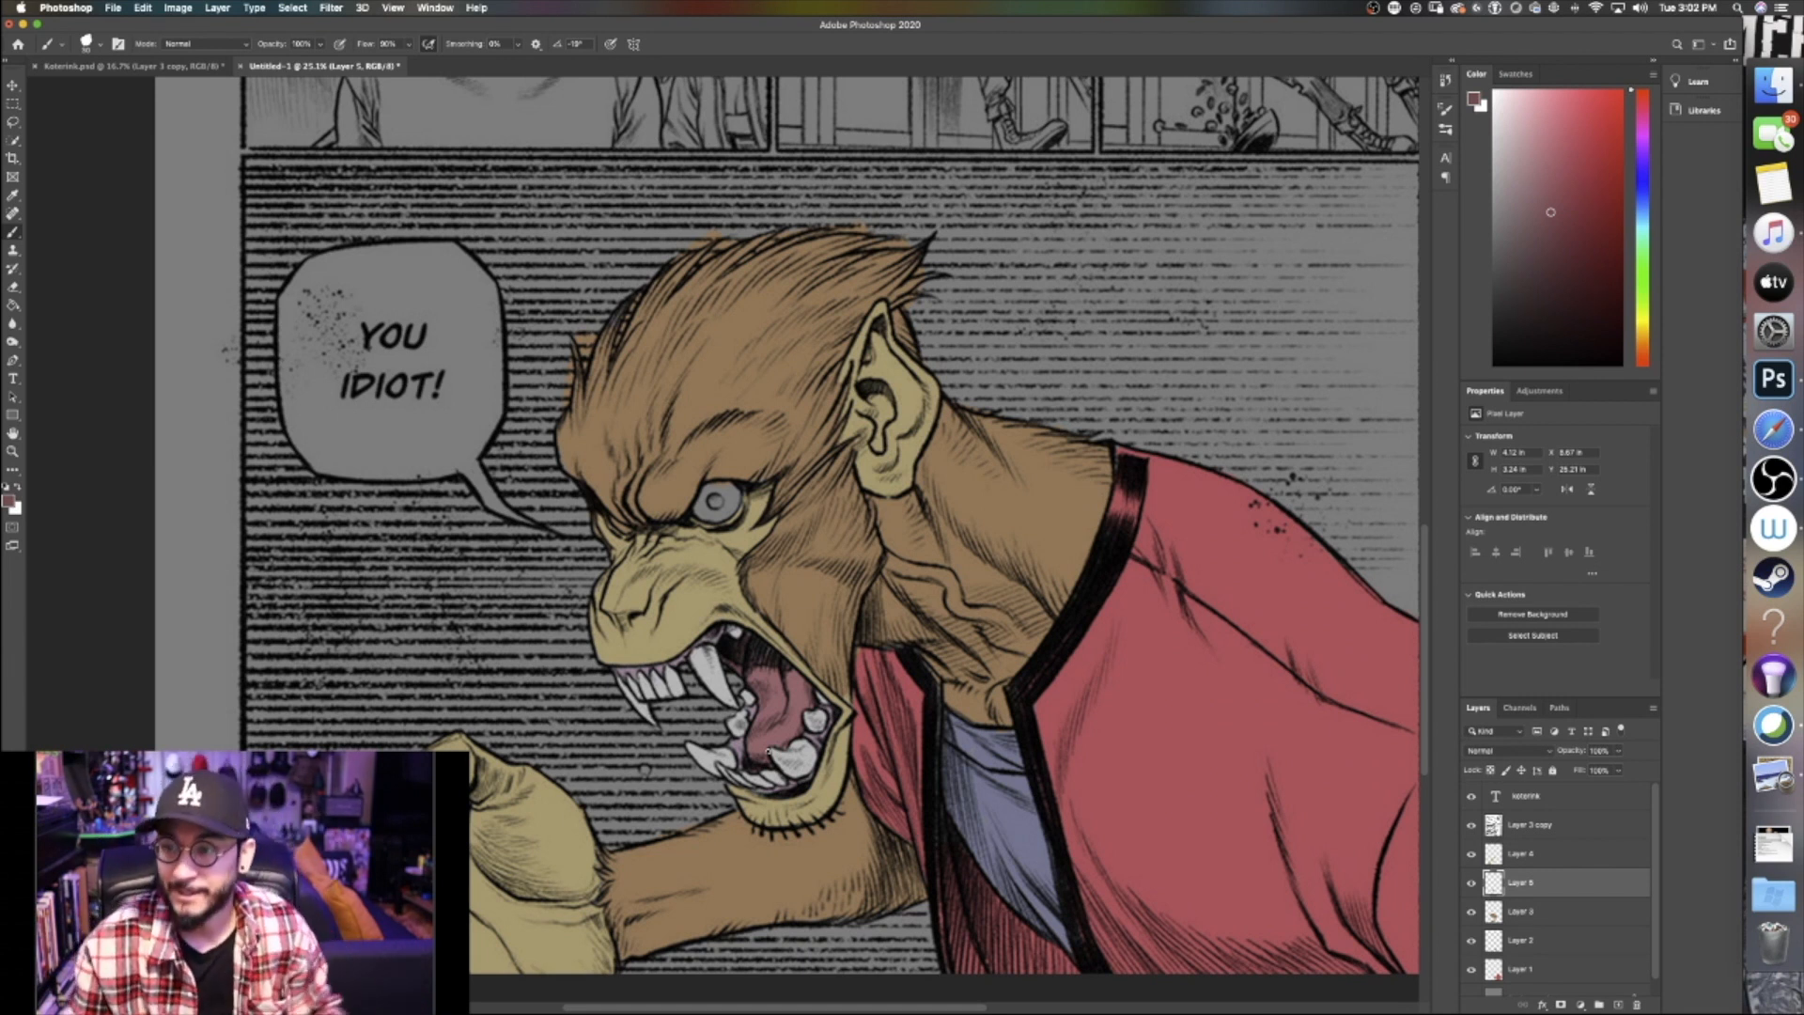
Create a new layer above the mouth colour and paint the creature's eyes a light off-white
{"action": "left_click", "coordinate": [1618, 1004]}
{"action": "mouse_move", "coordinate": [1524, 130]}
{"action": "left_mouse_down"}
{"action": "mouse_move", "coordinate": [1523, 152]}
{"action": "mouse_move", "coordinate": [1502, 148]}
{"action": "left_mouse_up"}
{"action": "mouse_move", "coordinate": [715, 515]}
{"action": "left_mouse_down"}
{"action": "mouse_move", "coordinate": [724, 491]}
{"action": "mouse_move", "coordinate": [705, 497]}
{"action": "mouse_move", "coordinate": [718, 520]}
{"action": "mouse_move", "coordinate": [738, 500]}
{"action": "left_mouse_up"}
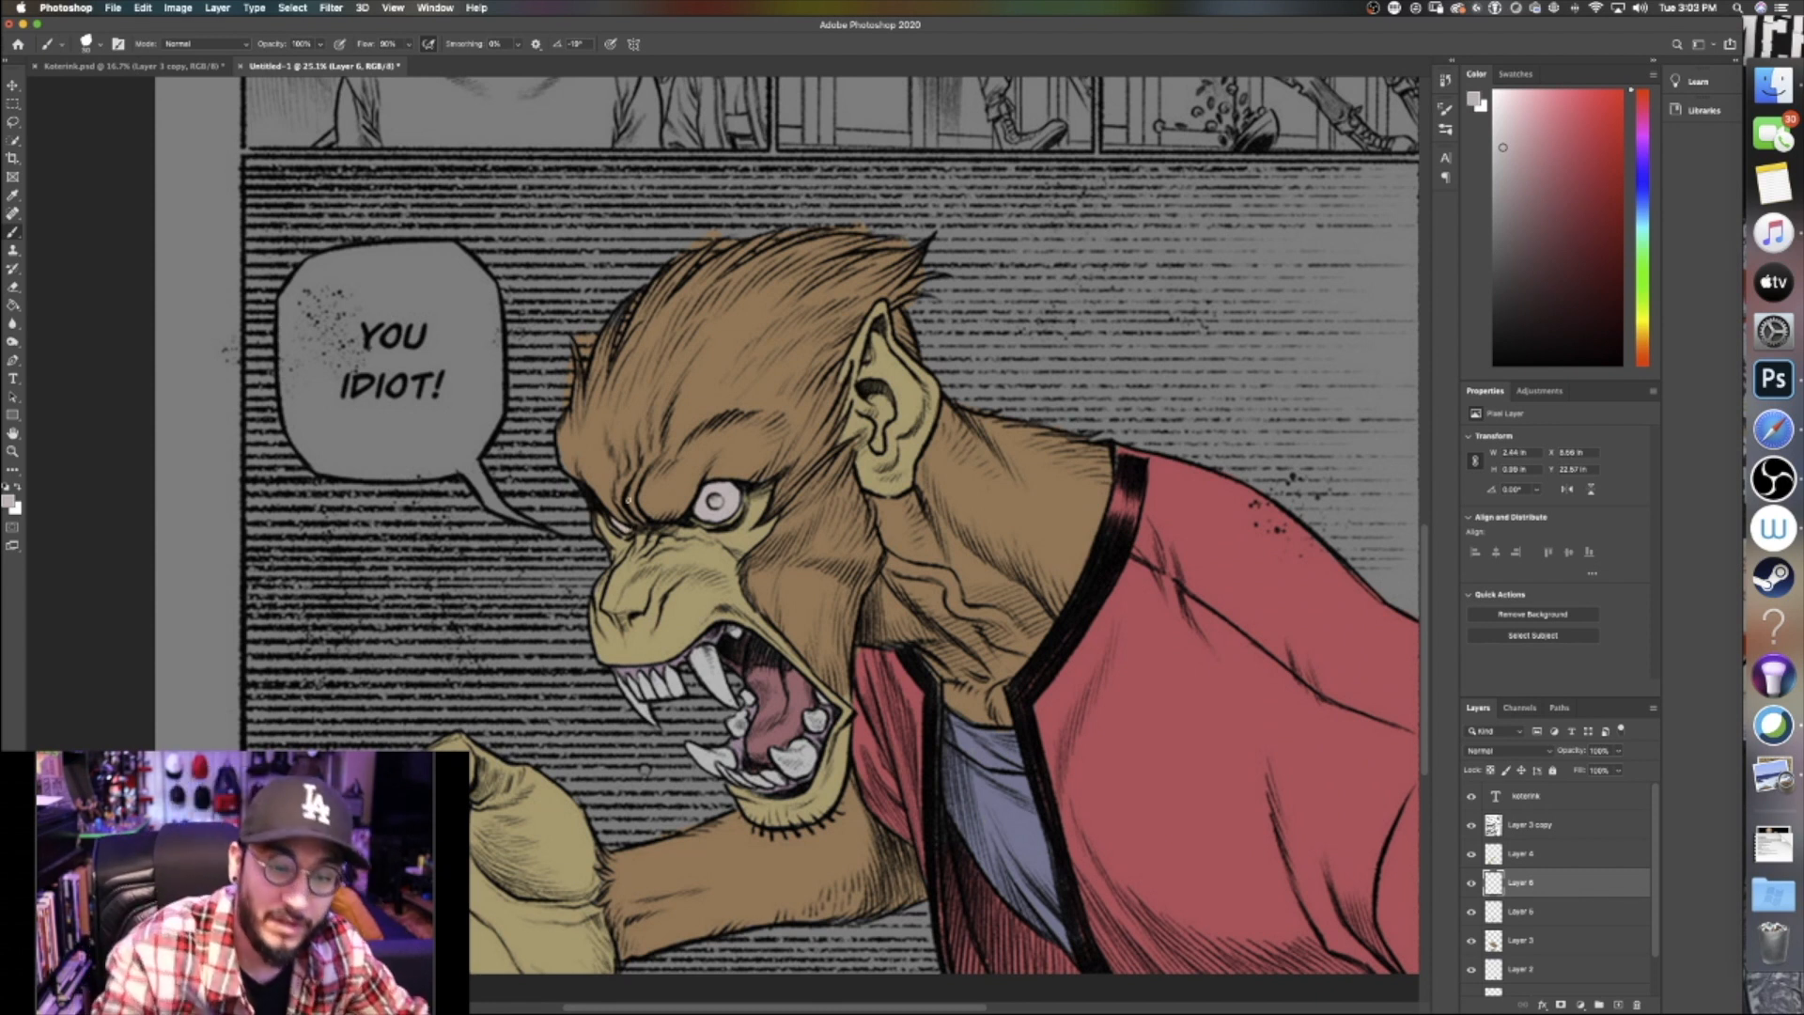
Group the colour layers from Layer 4 down to Layer 1 and name the group Flats
{"action": "scroll", "coordinate": [629, 500], "scroll_direction": "down", "scroll_amount": 1}
{"action": "scroll", "coordinate": [629, 500], "scroll_direction": "down", "scroll_amount": 2}
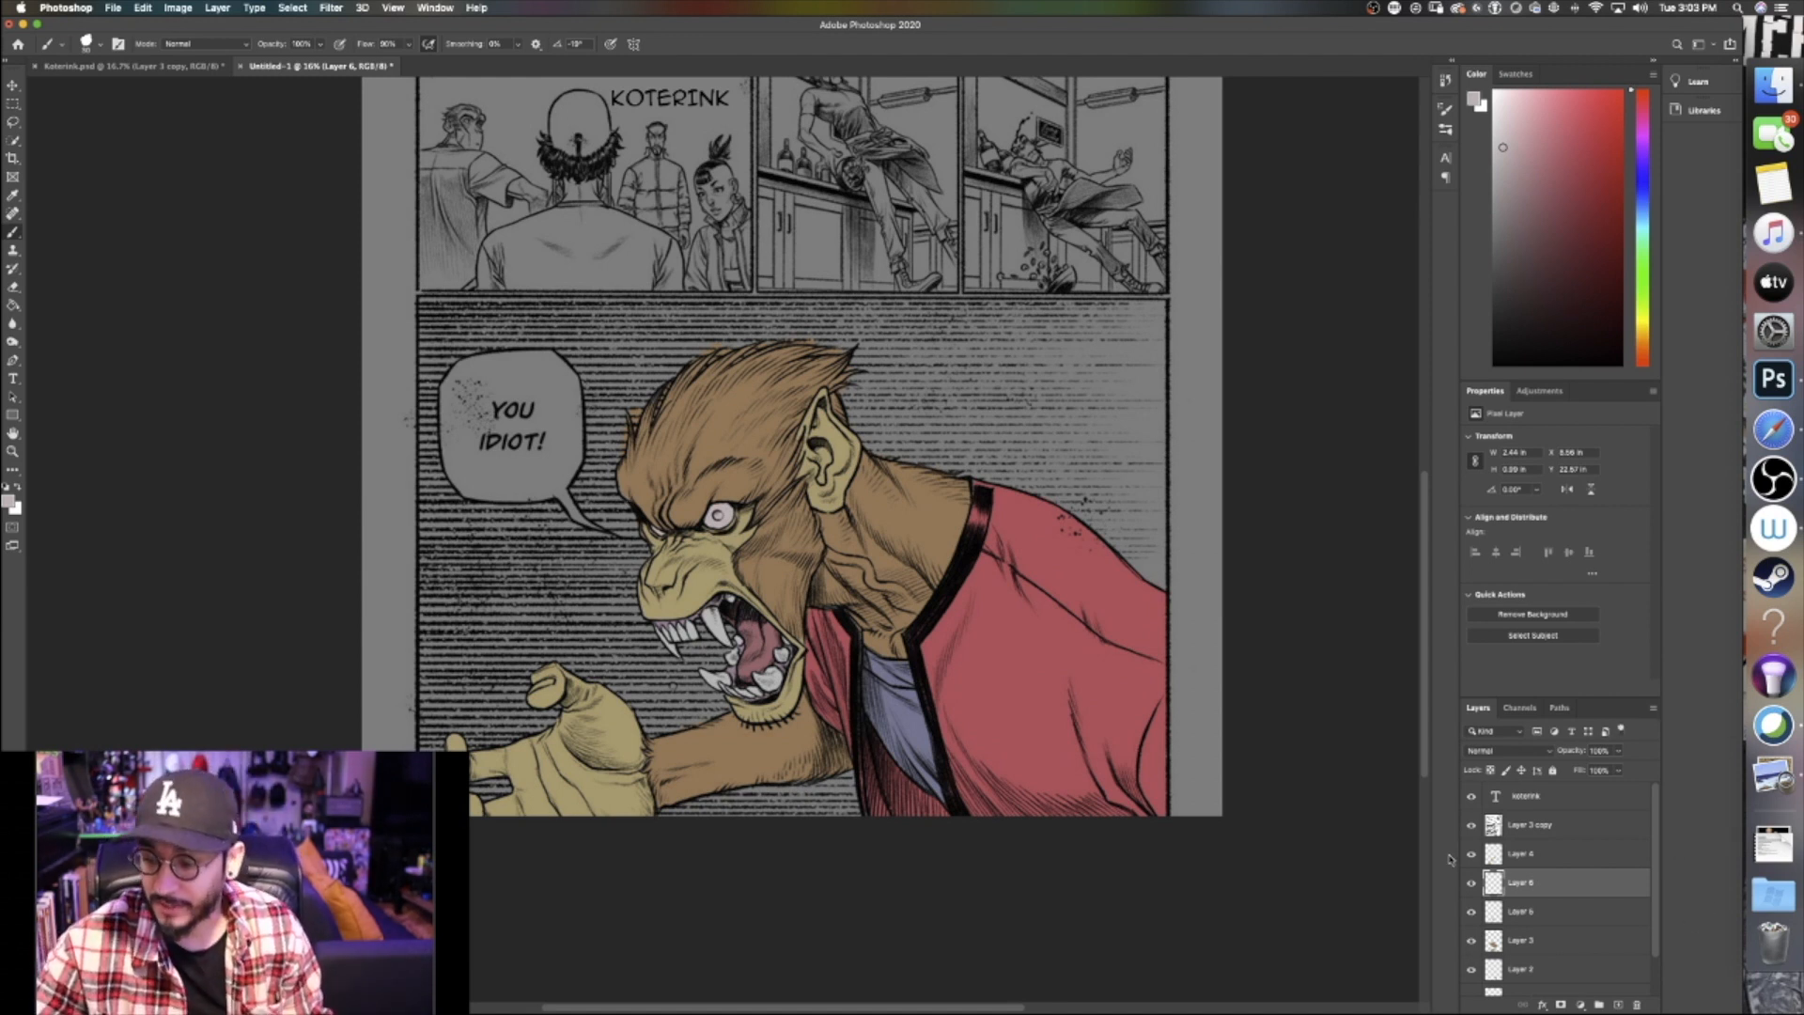
{"action": "left_click", "coordinate": [1512, 859]}
{"action": "scroll", "coordinate": [1535, 930], "scroll_direction": "down", "scroll_amount": 2}
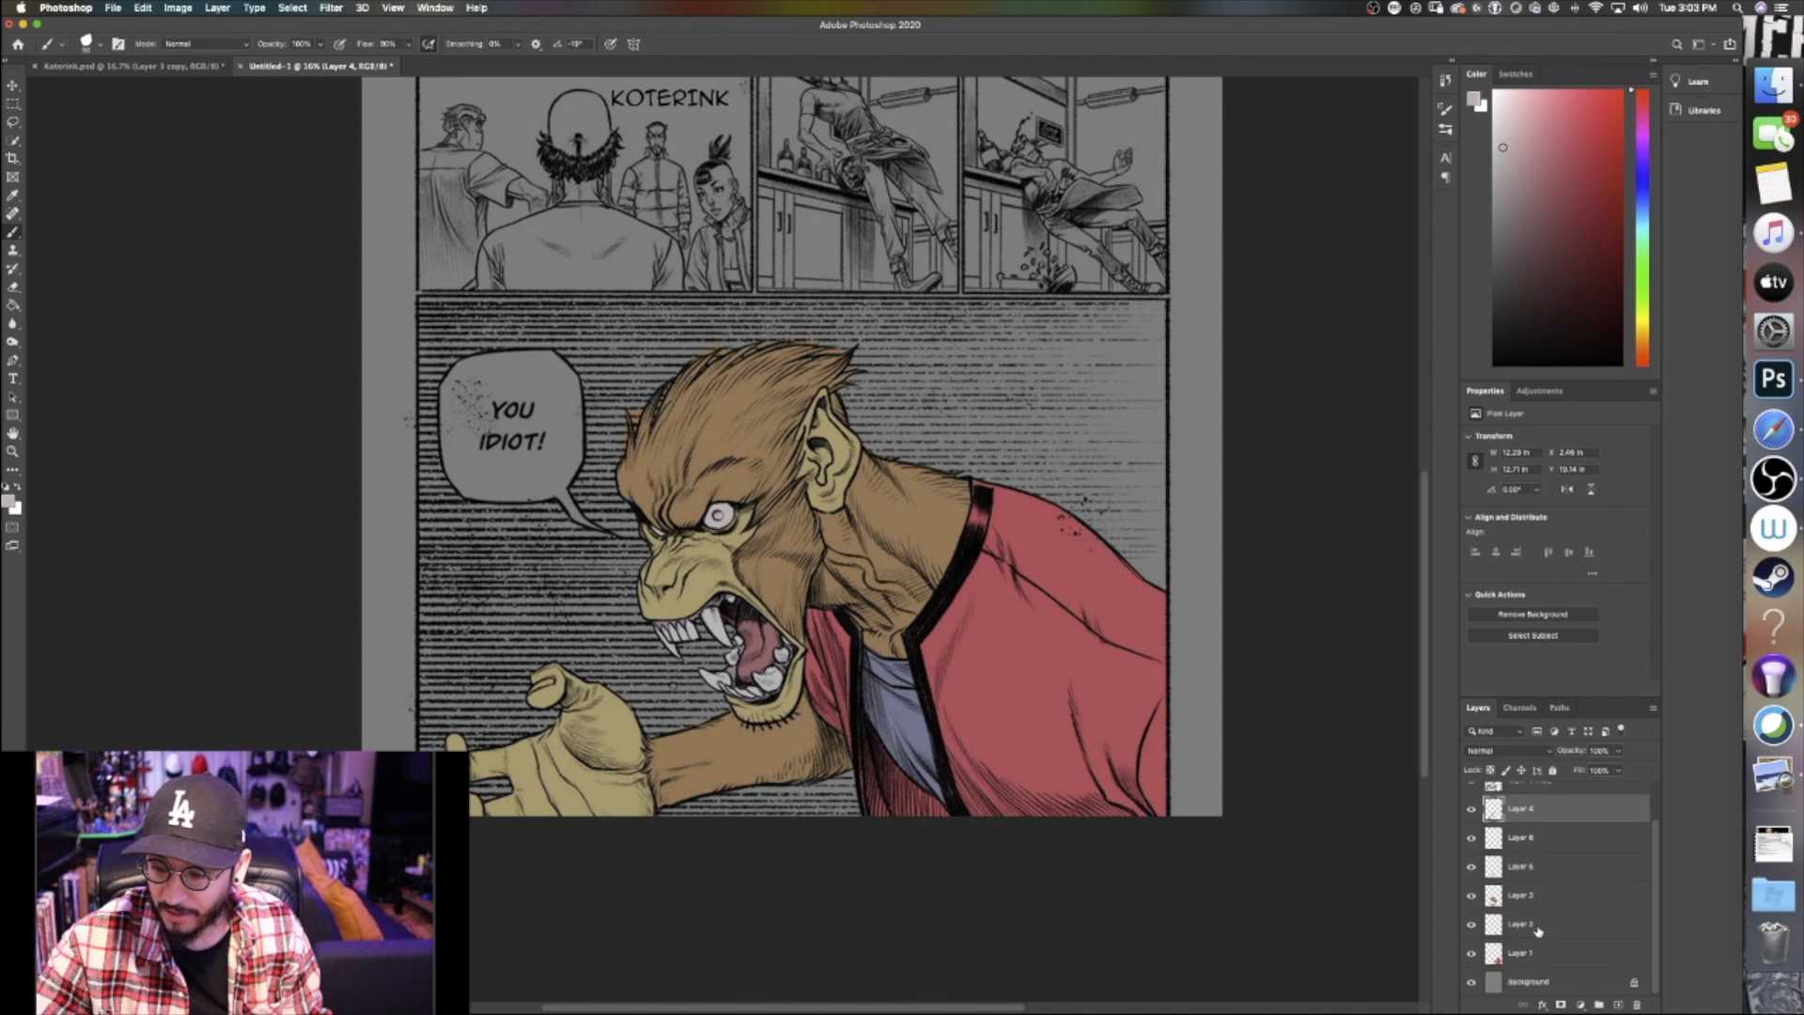
{"action": "left_click", "coordinate": [1543, 952], "text": "shift"}
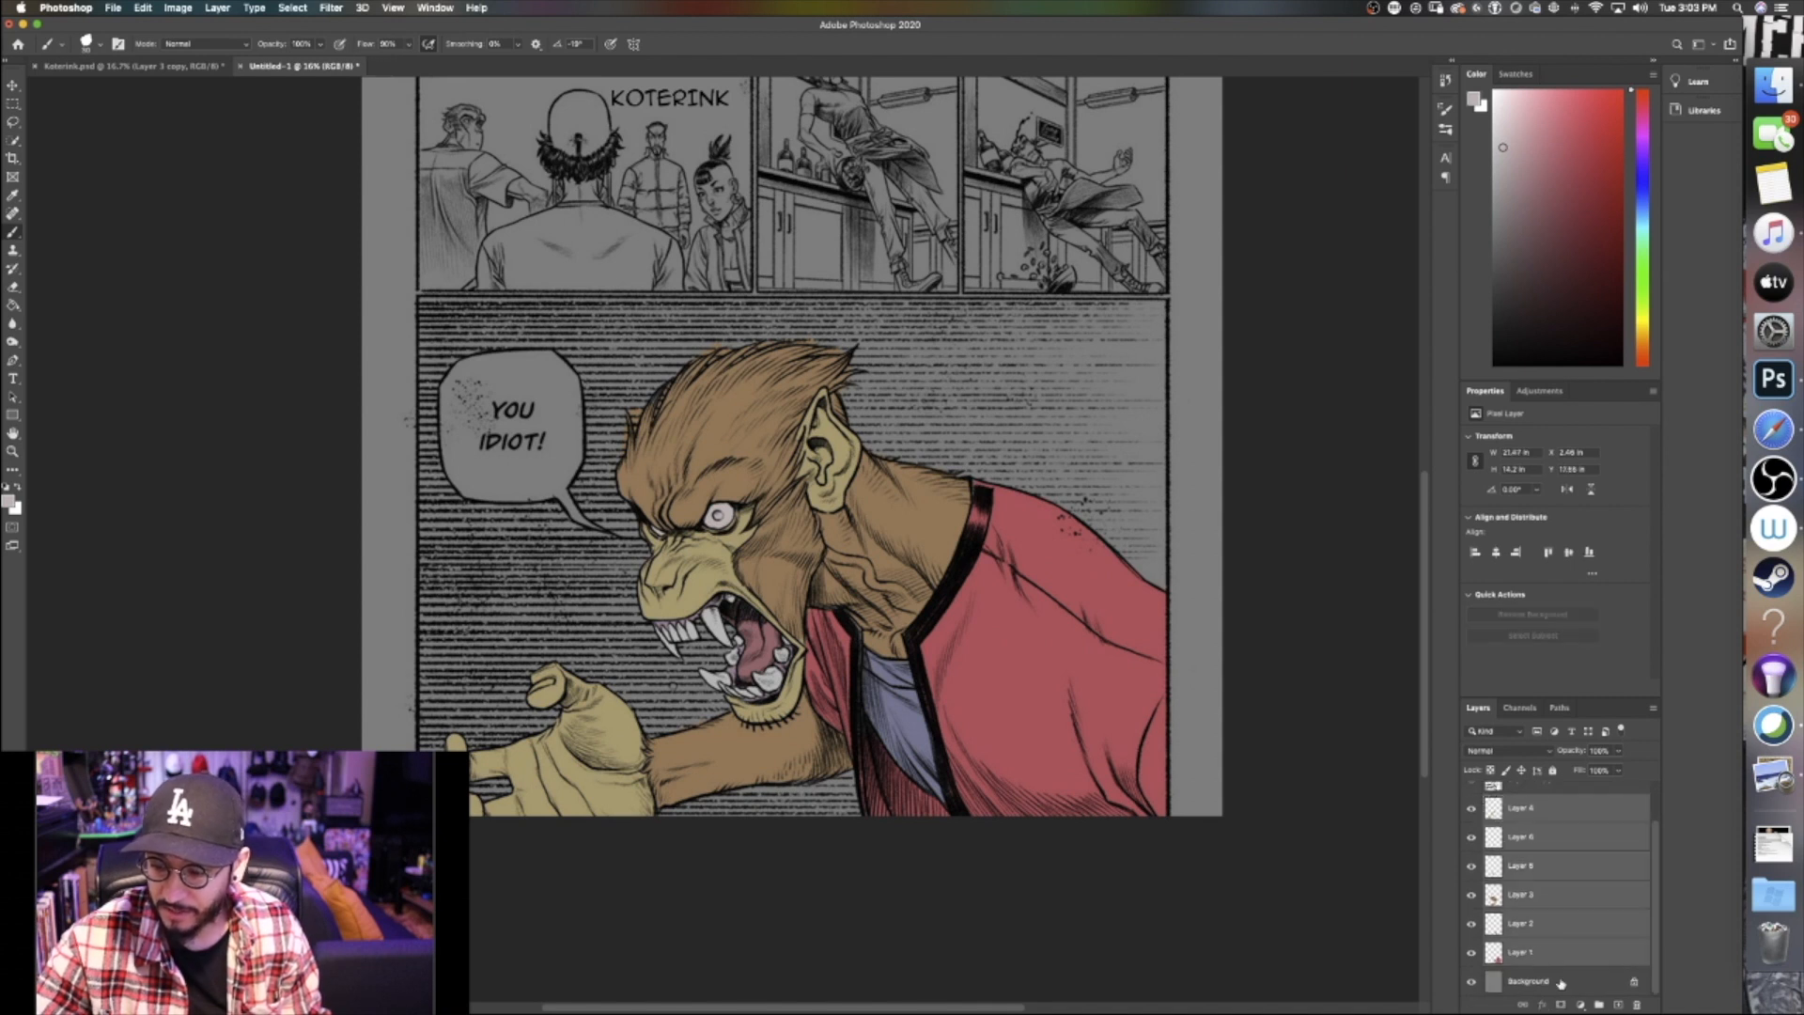
{"action": "left_click", "coordinate": [1600, 1005]}
{"action": "double_click", "coordinate": [1524, 847]}
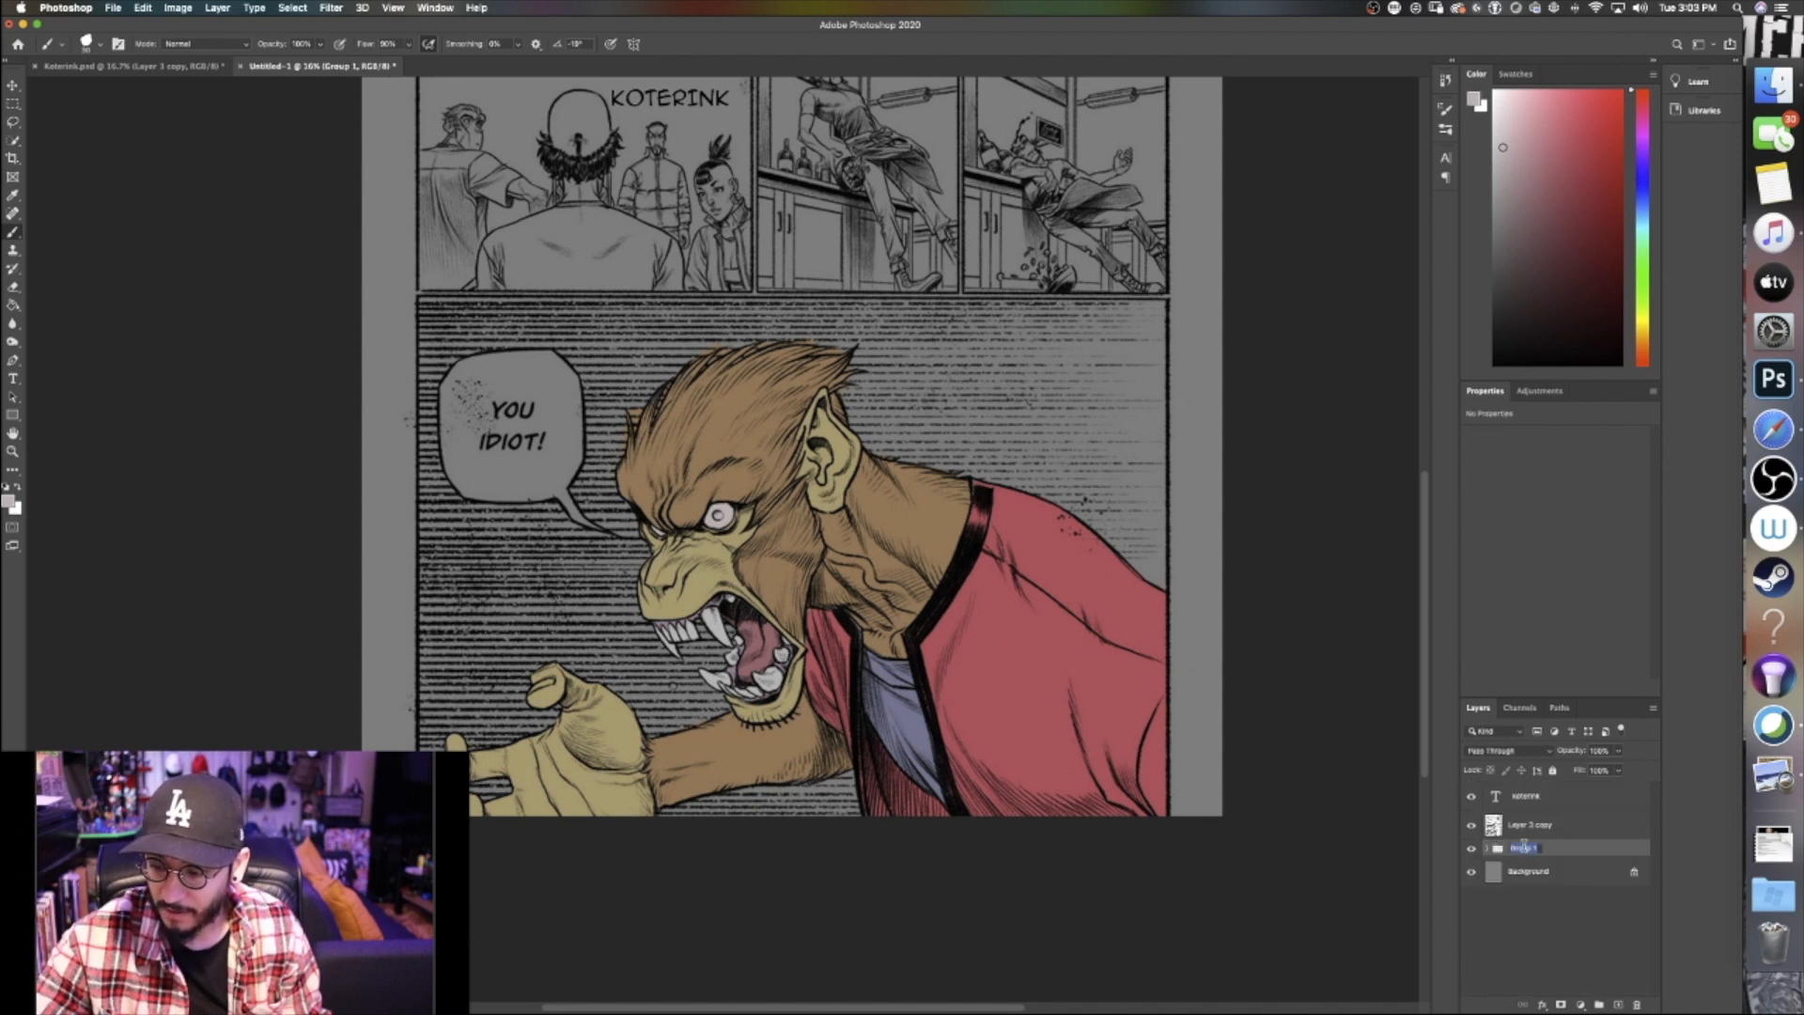
{"action": "type", "text": "Flats"}
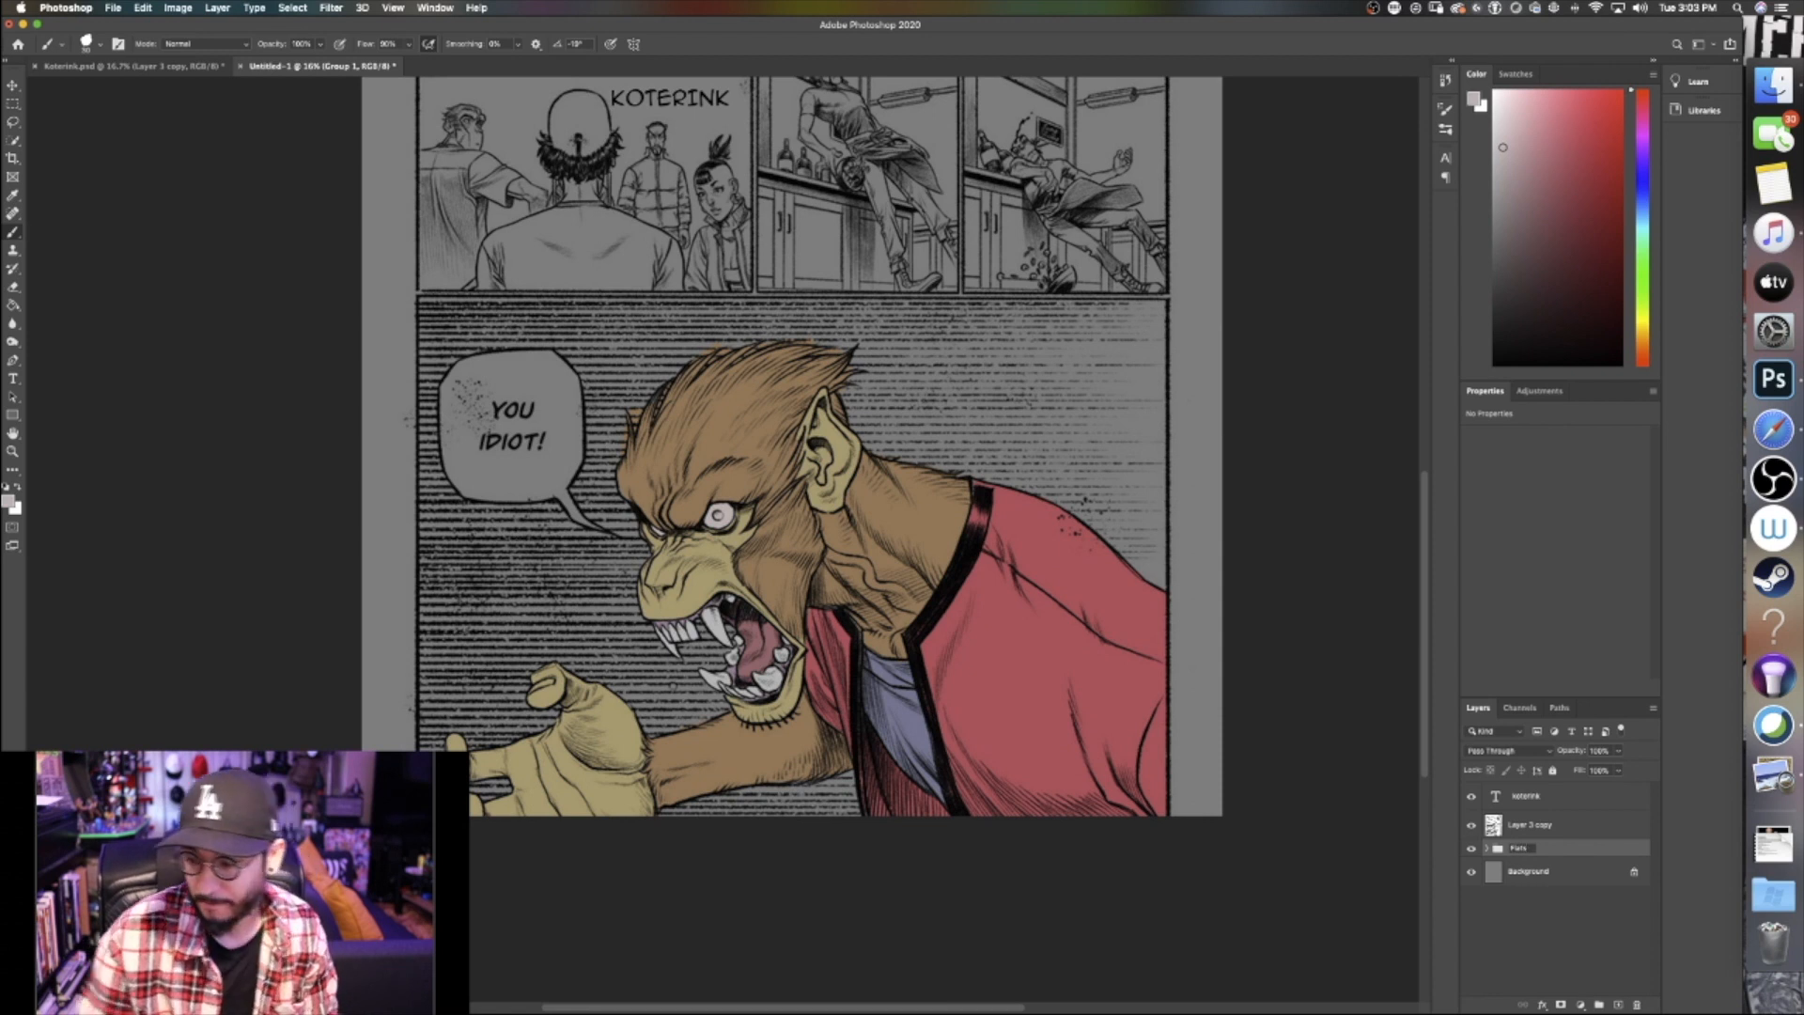
{"action": "key", "text": "Return"}
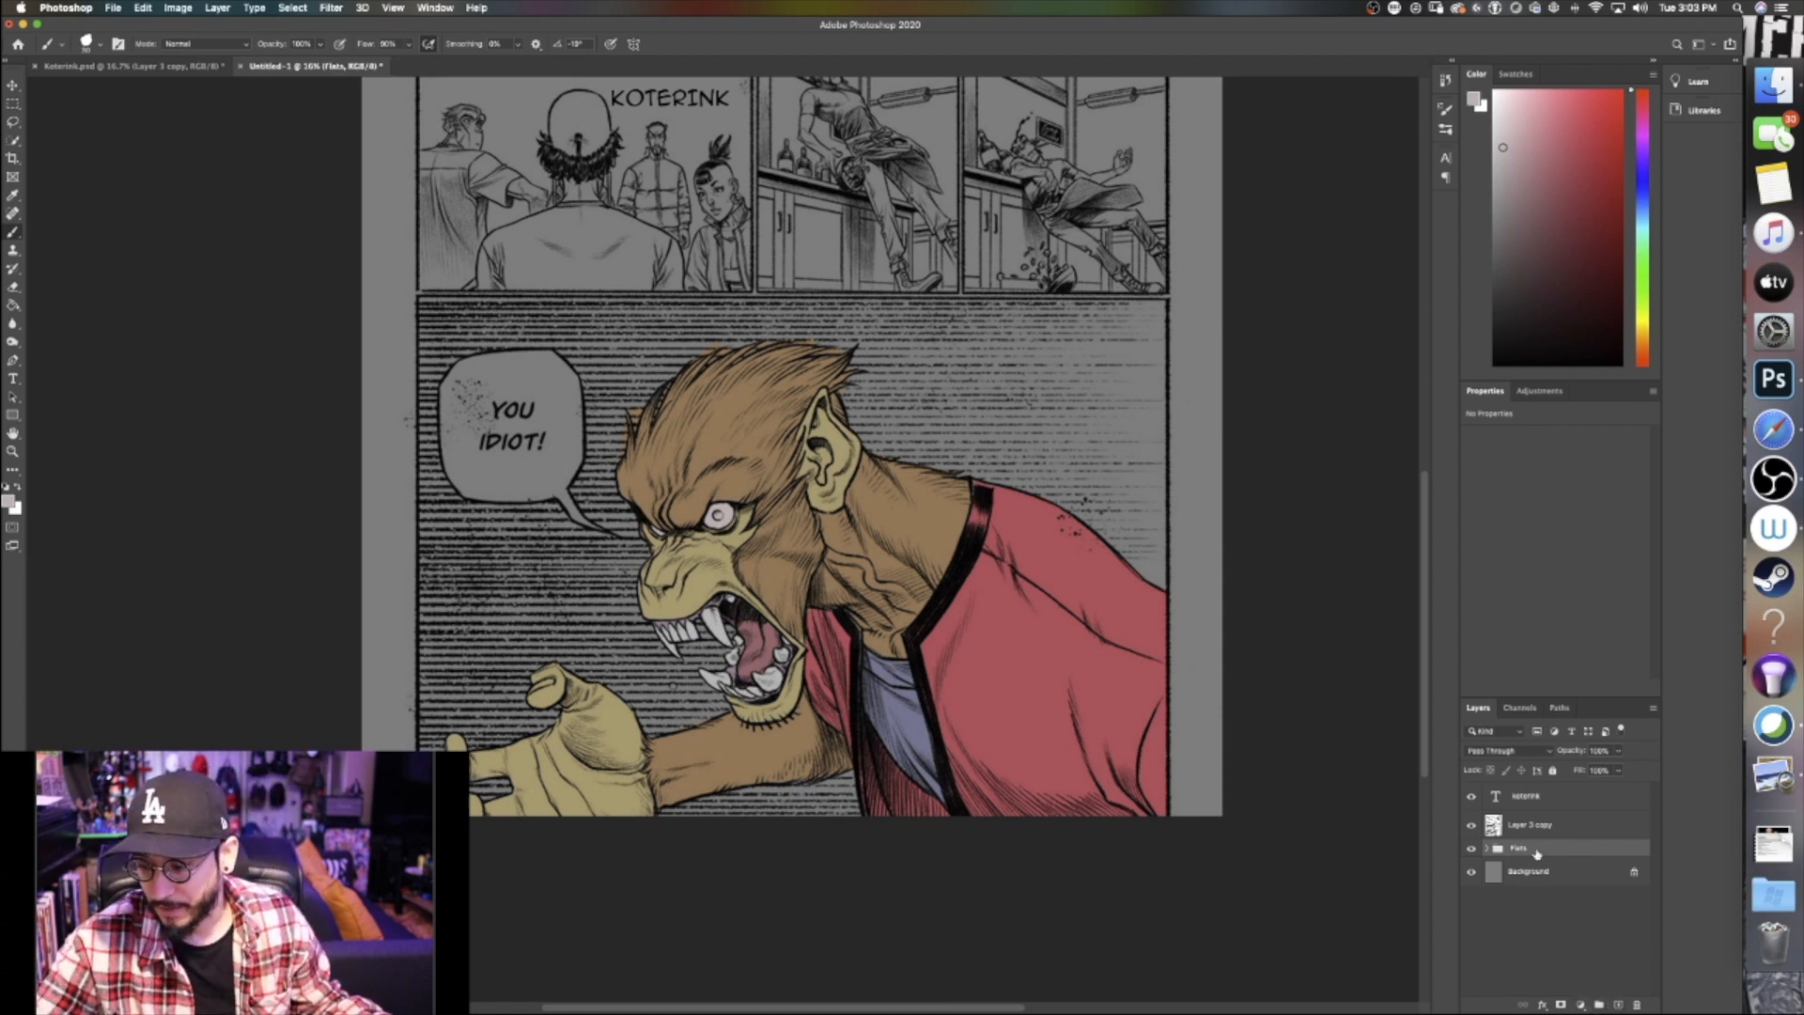
Create a new layer above the Flats group and toggle the group's visibility off and on
{"action": "left_click", "coordinate": [1618, 1005]}
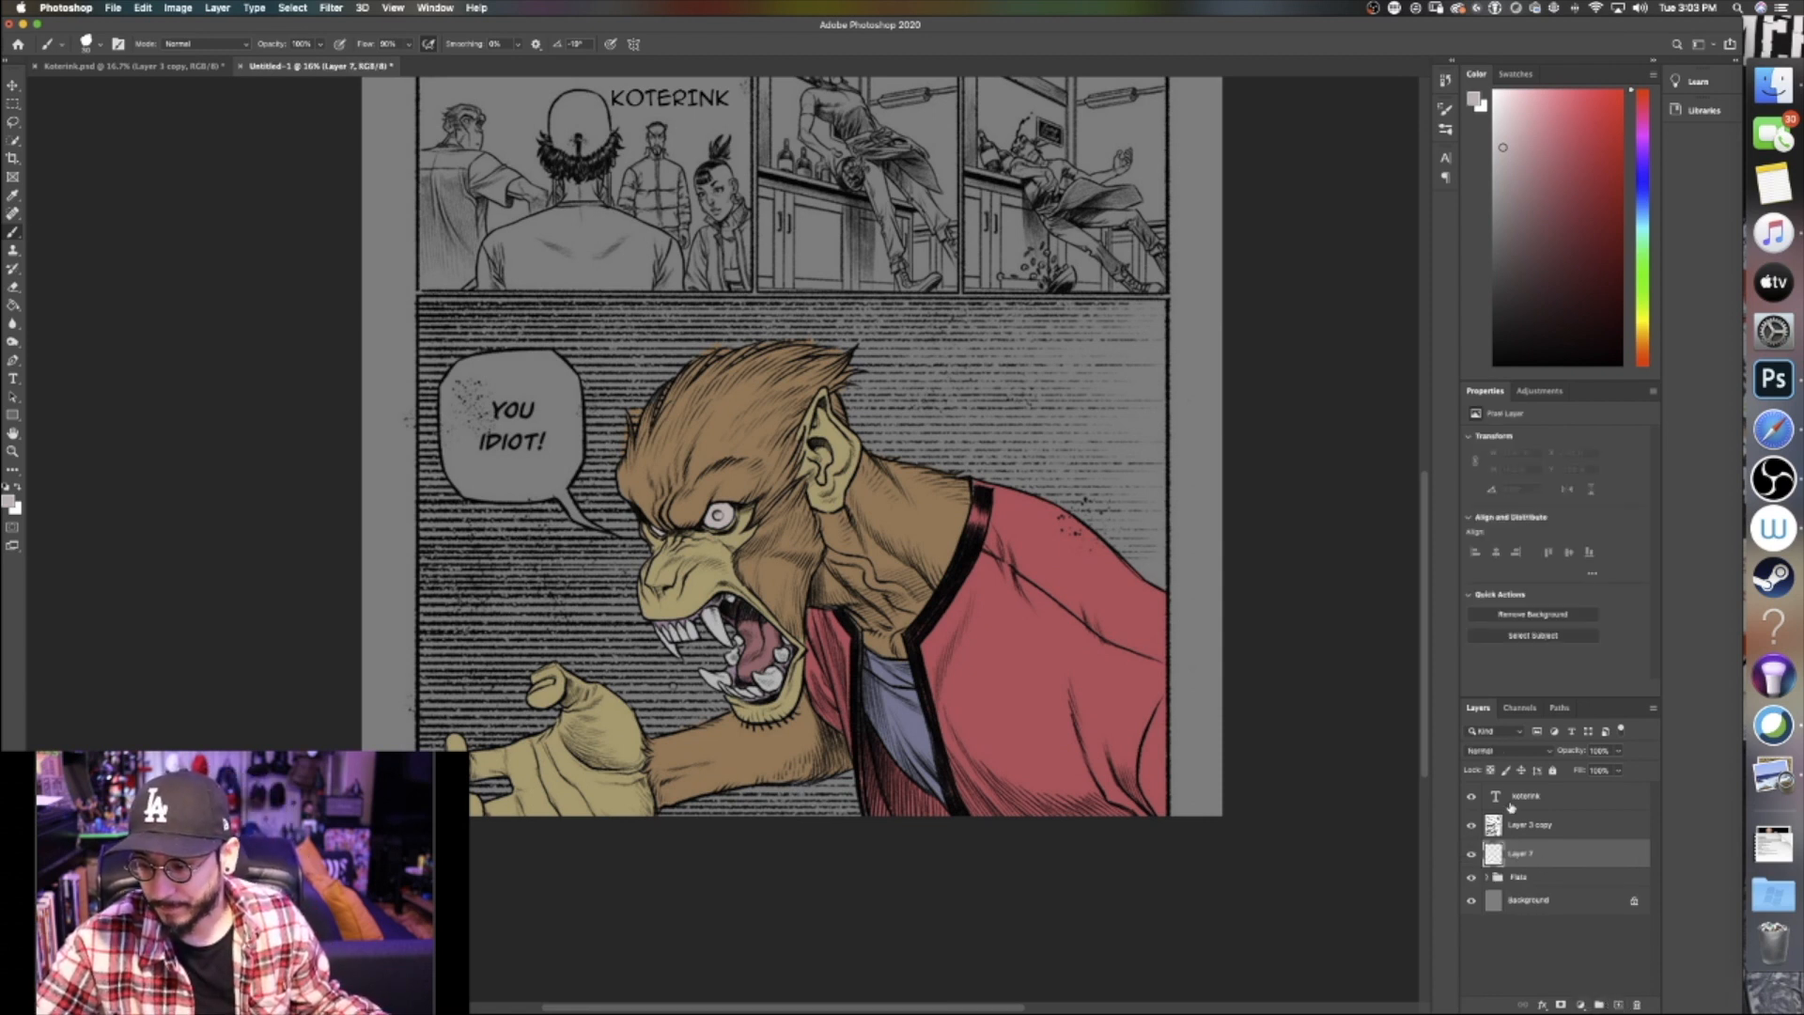
{"action": "left_click", "coordinate": [1472, 877]}
{"action": "left_click", "coordinate": [1474, 878]}
{"action": "left_click", "coordinate": [1473, 876]}
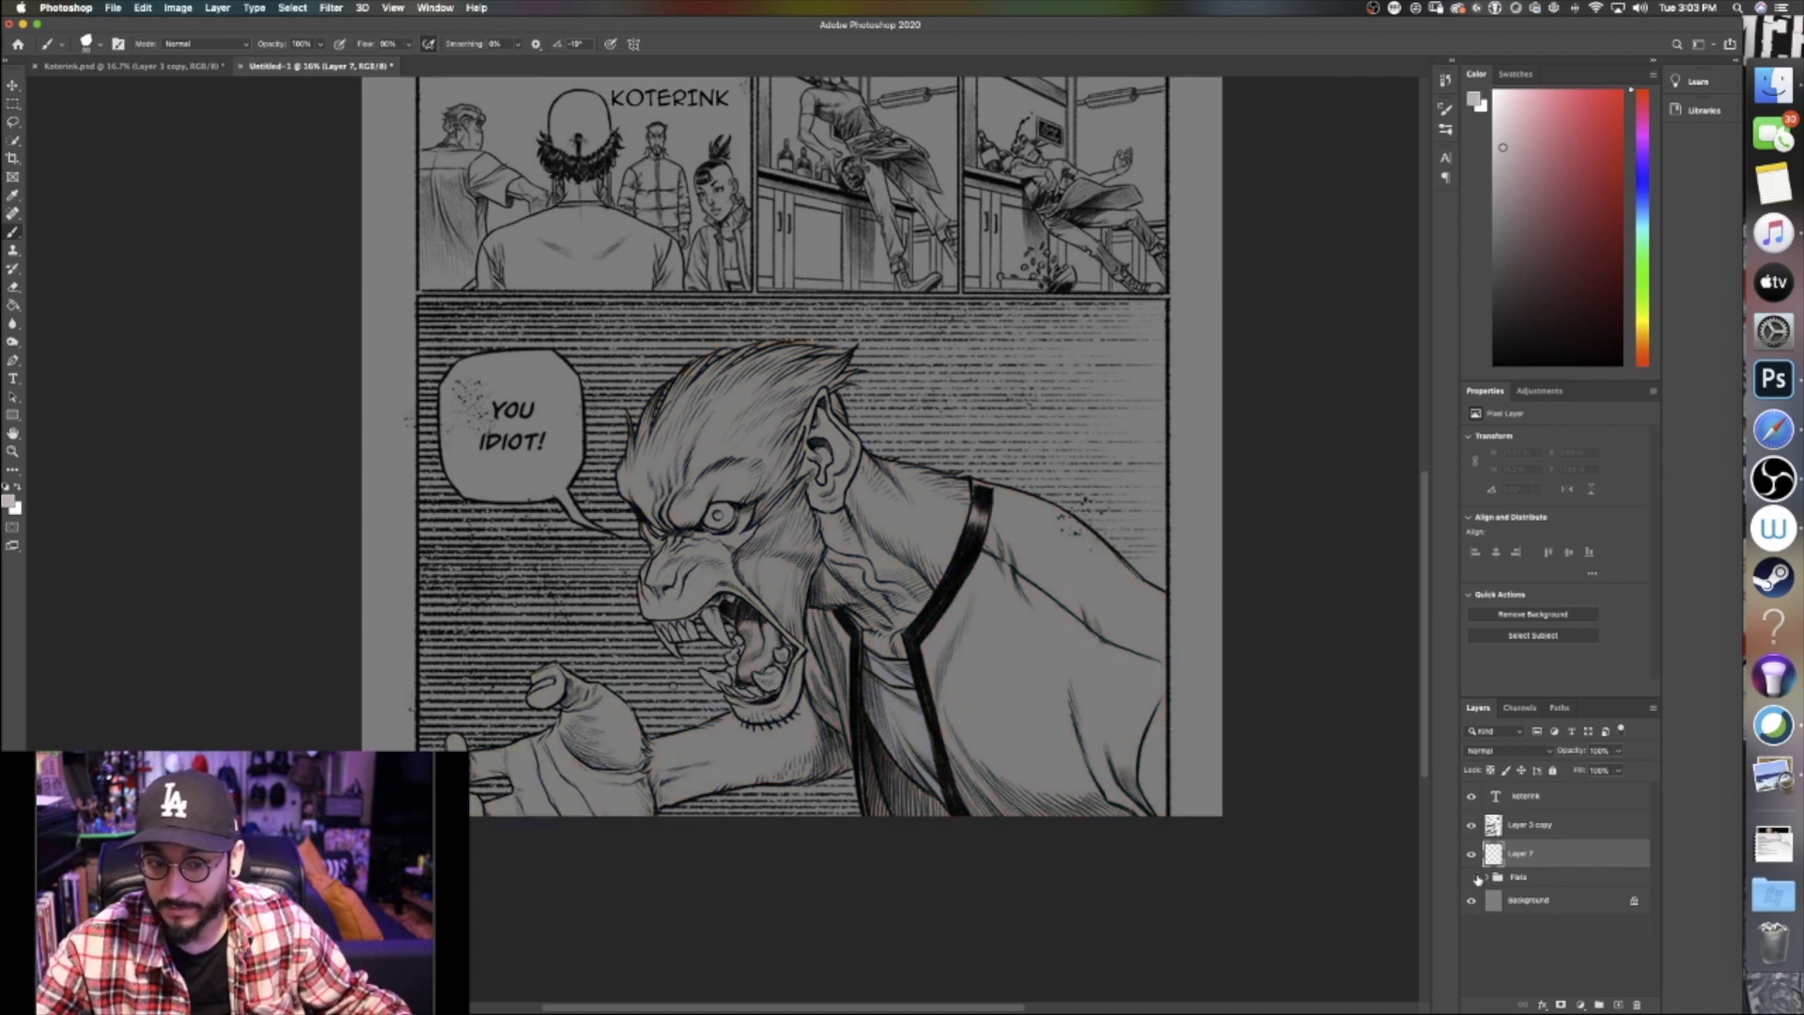
{"action": "left_click", "coordinate": [1472, 876]}
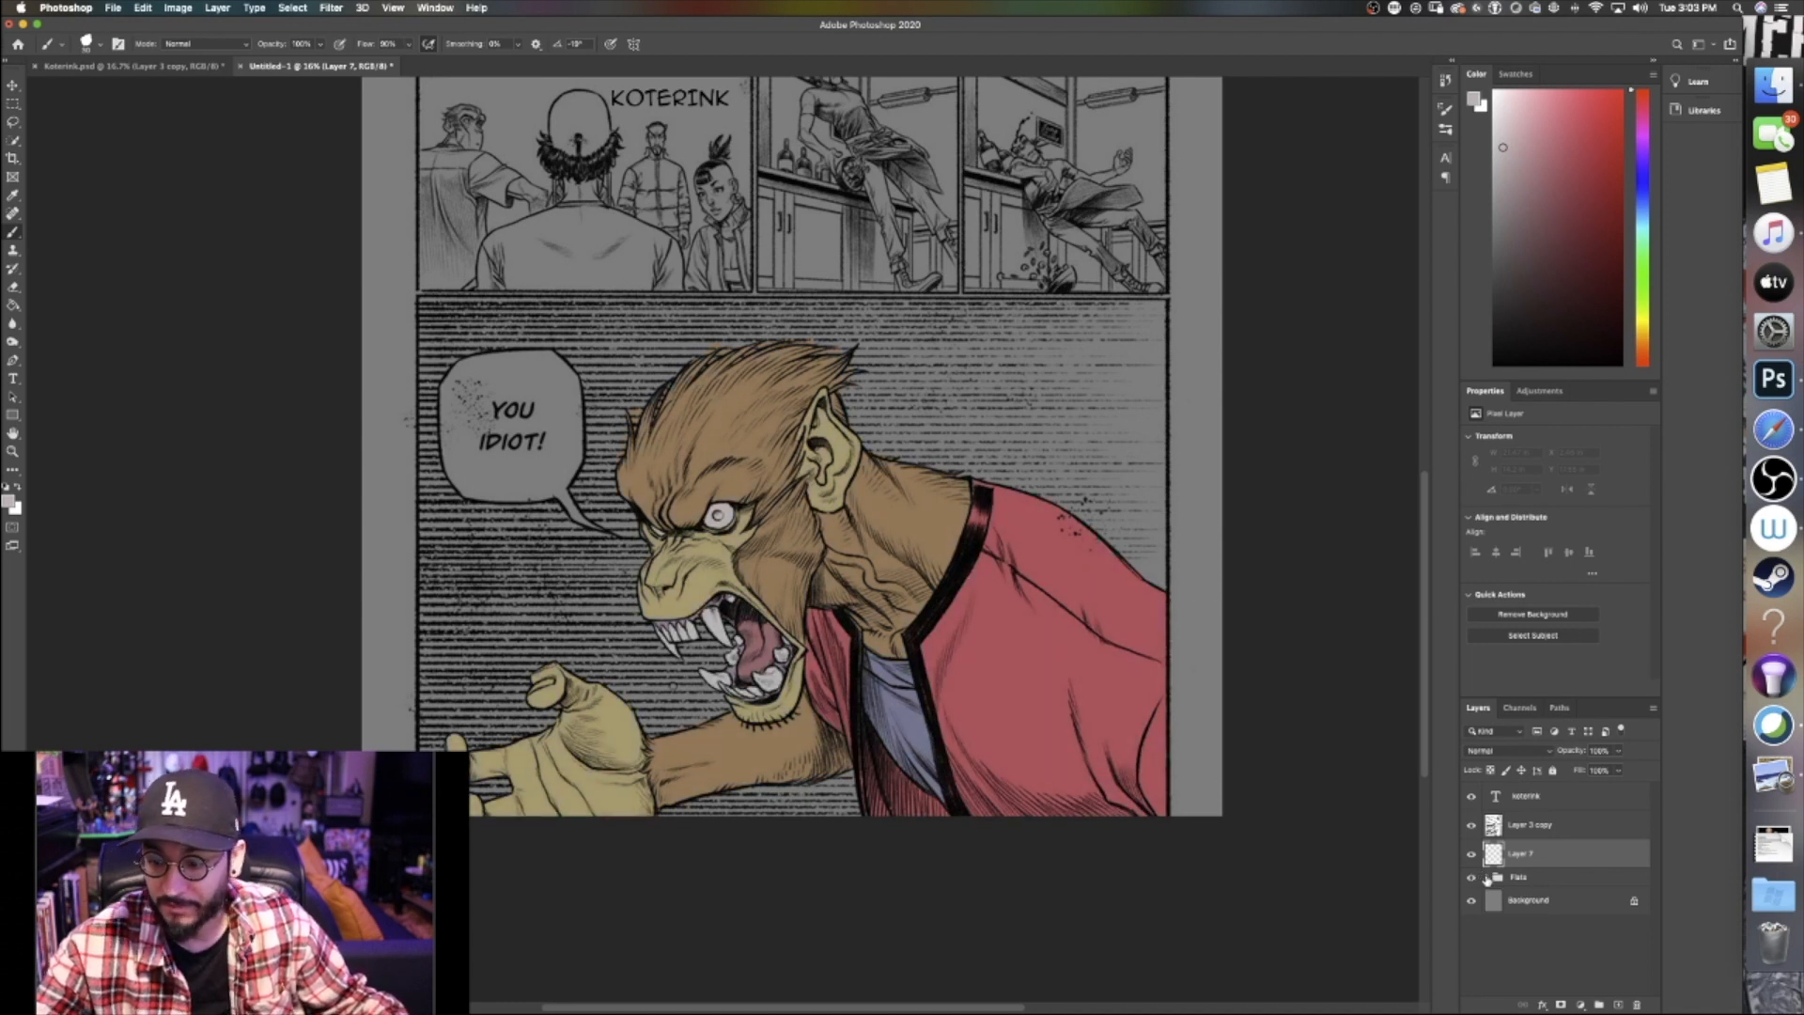
Expand the Flats group, select Layer 3 and examine the creature's flat colours up close
{"action": "left_click", "coordinate": [1487, 877]}
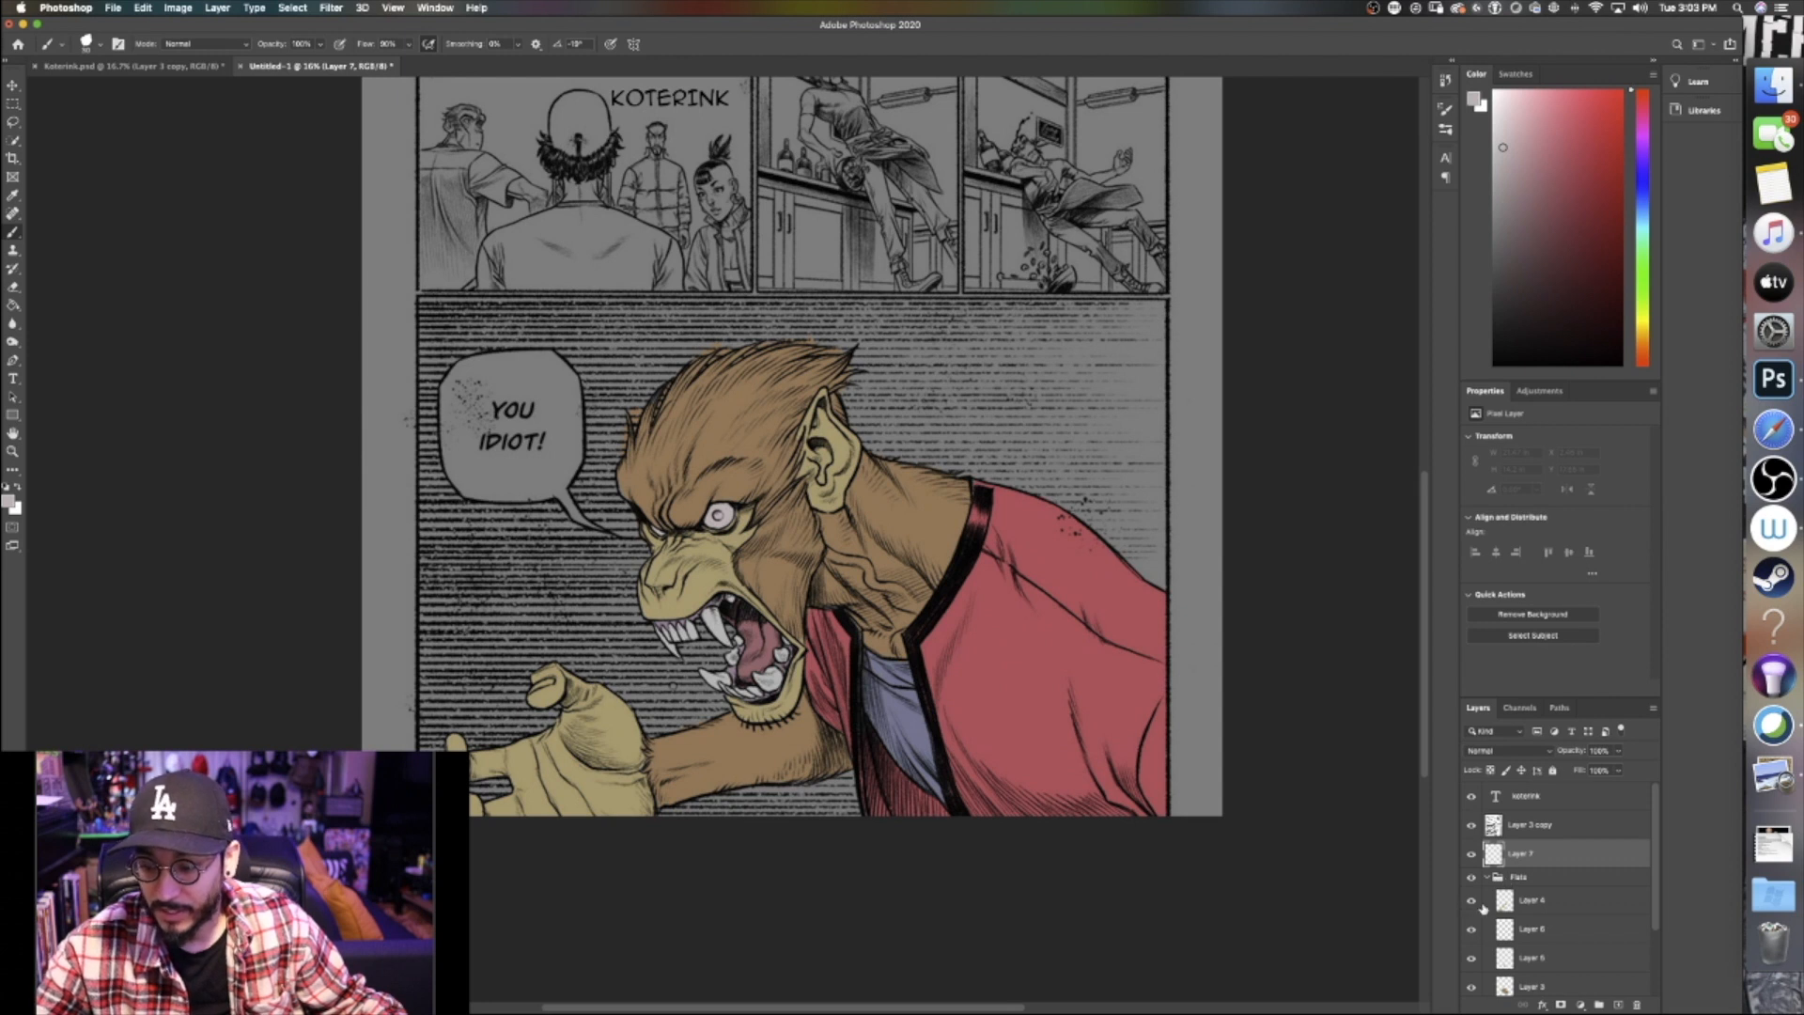
{"action": "scroll", "coordinate": [1484, 907], "scroll_direction": "down", "scroll_amount": 3}
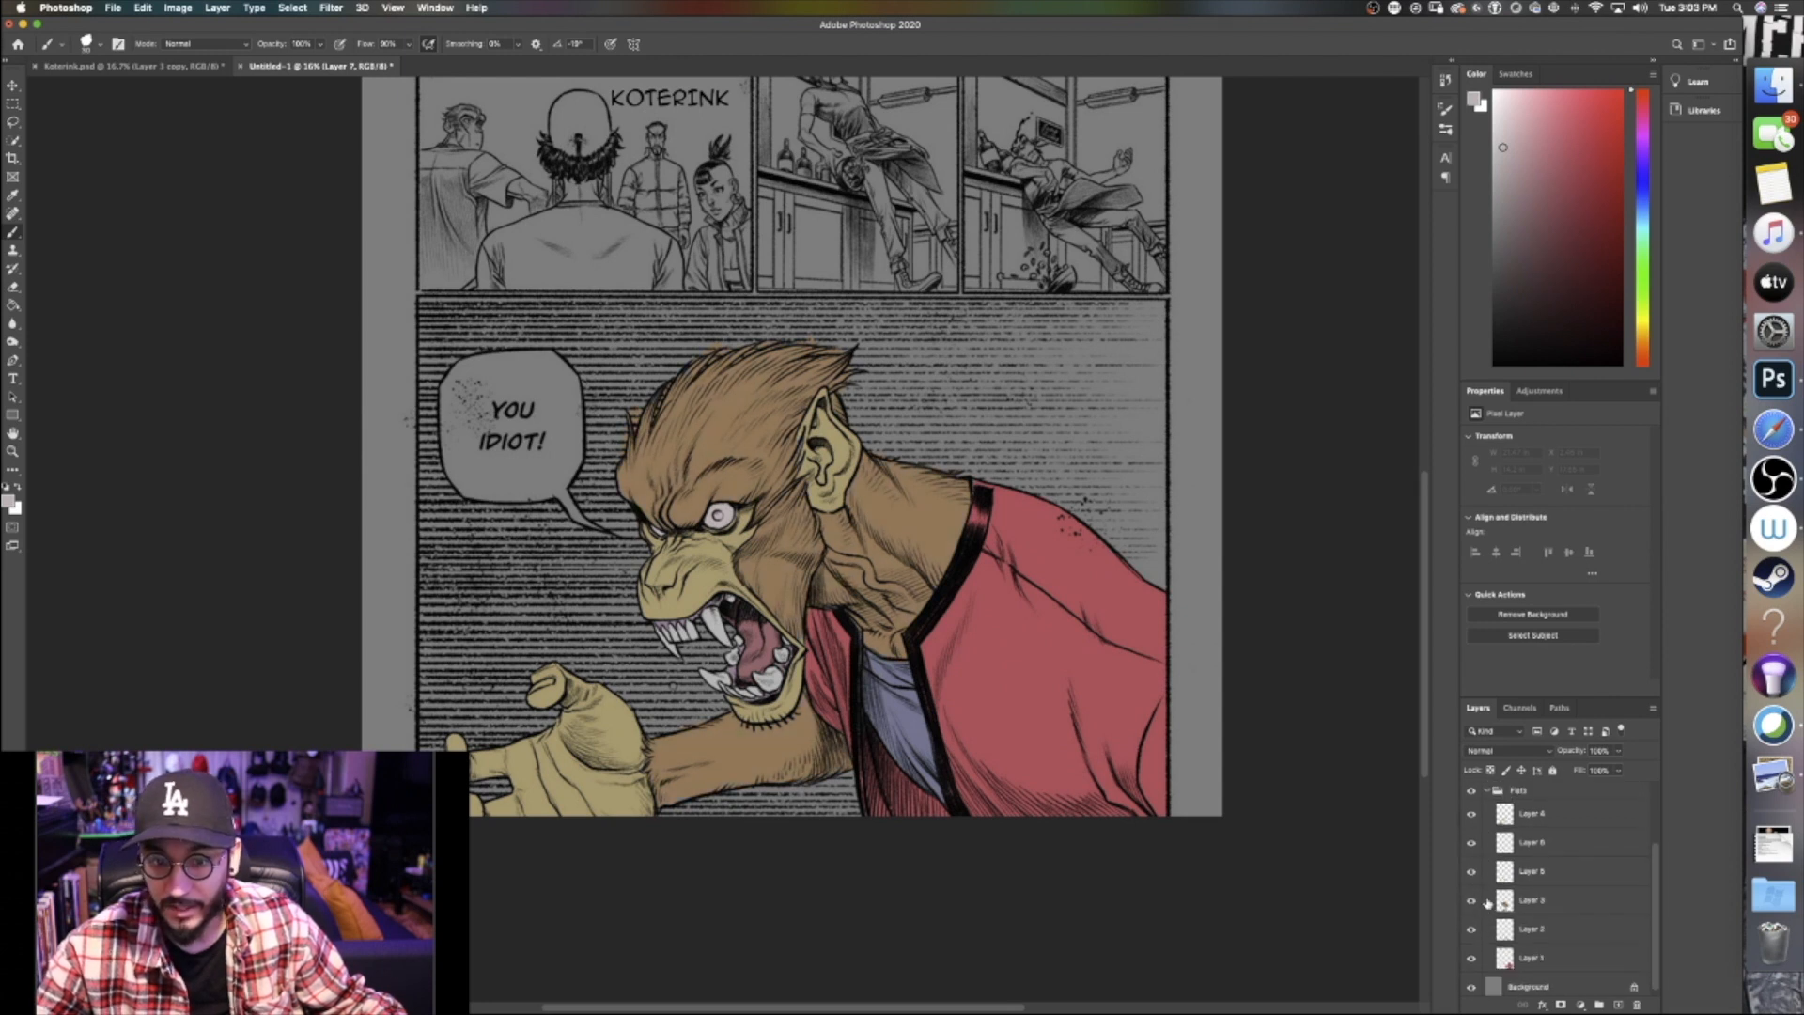
{"action": "left_click", "coordinate": [1551, 901]}
{"action": "scroll", "coordinate": [1552, 902], "scroll_direction": "up", "scroll_amount": 5}
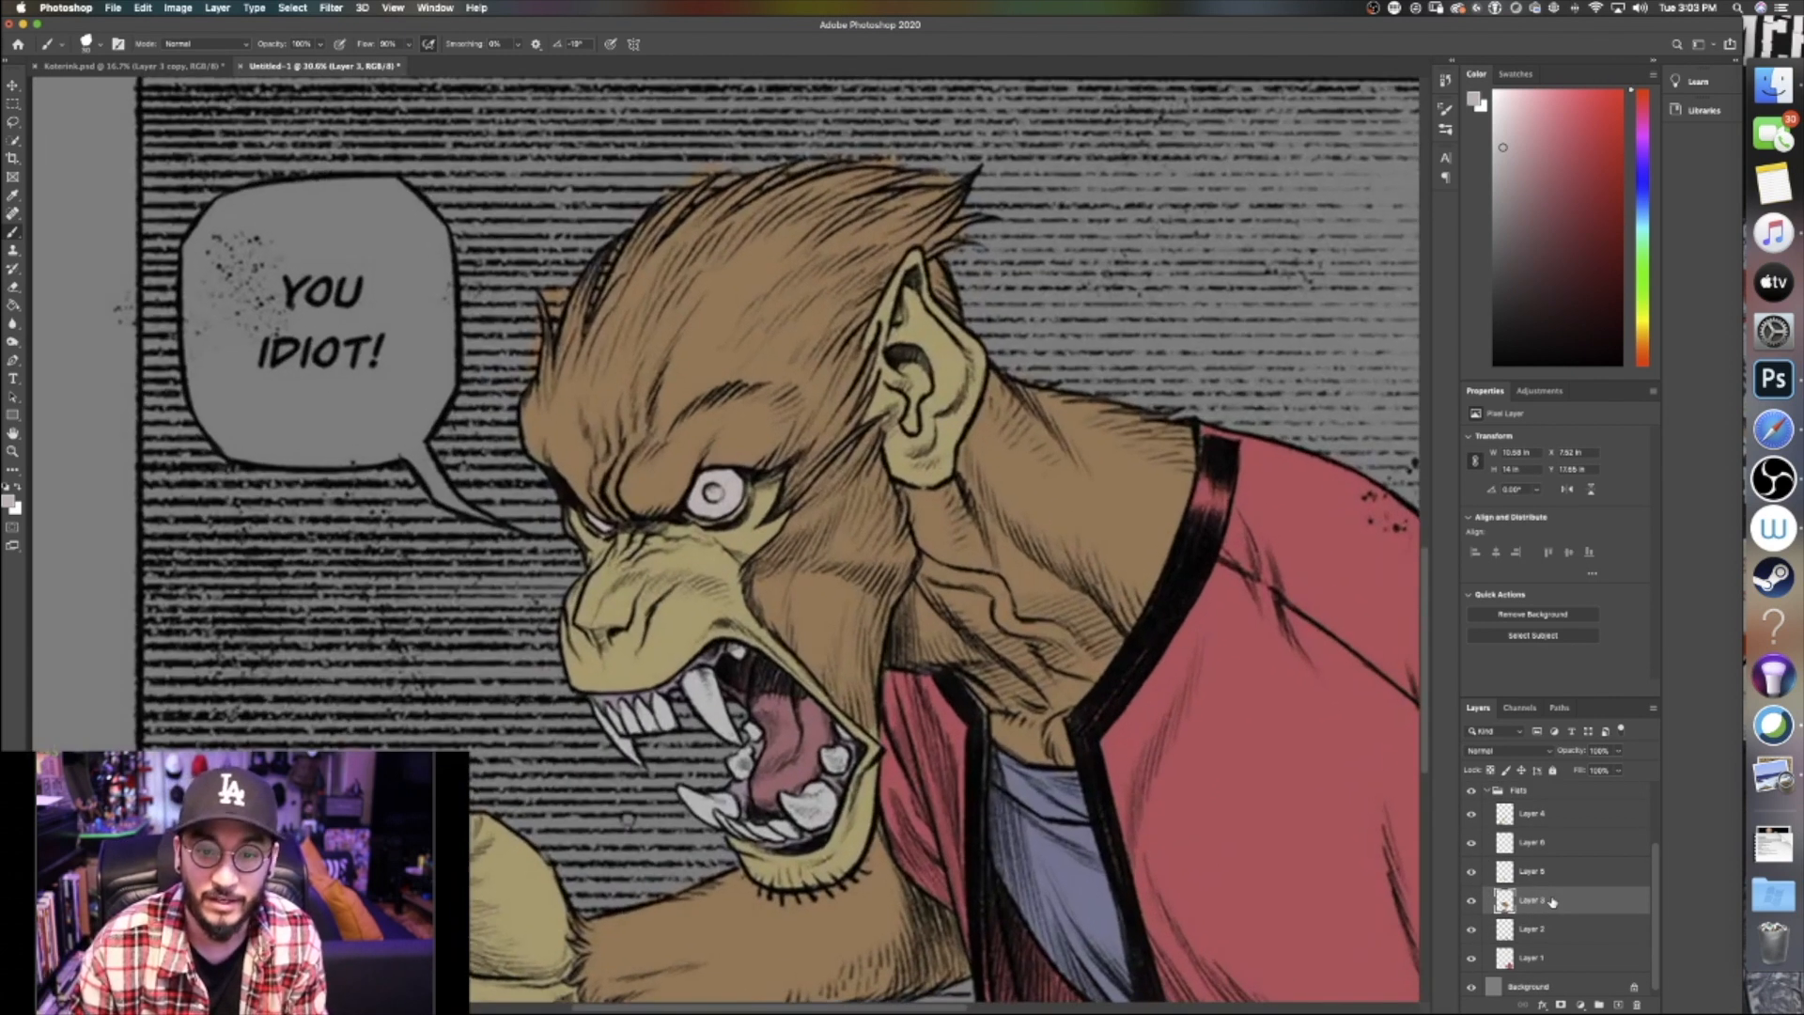
{"action": "scroll", "coordinate": [1552, 902], "scroll_direction": "up", "scroll_amount": 3}
{"action": "scroll", "coordinate": [1150, 591], "scroll_direction": "up", "scroll_amount": 5}
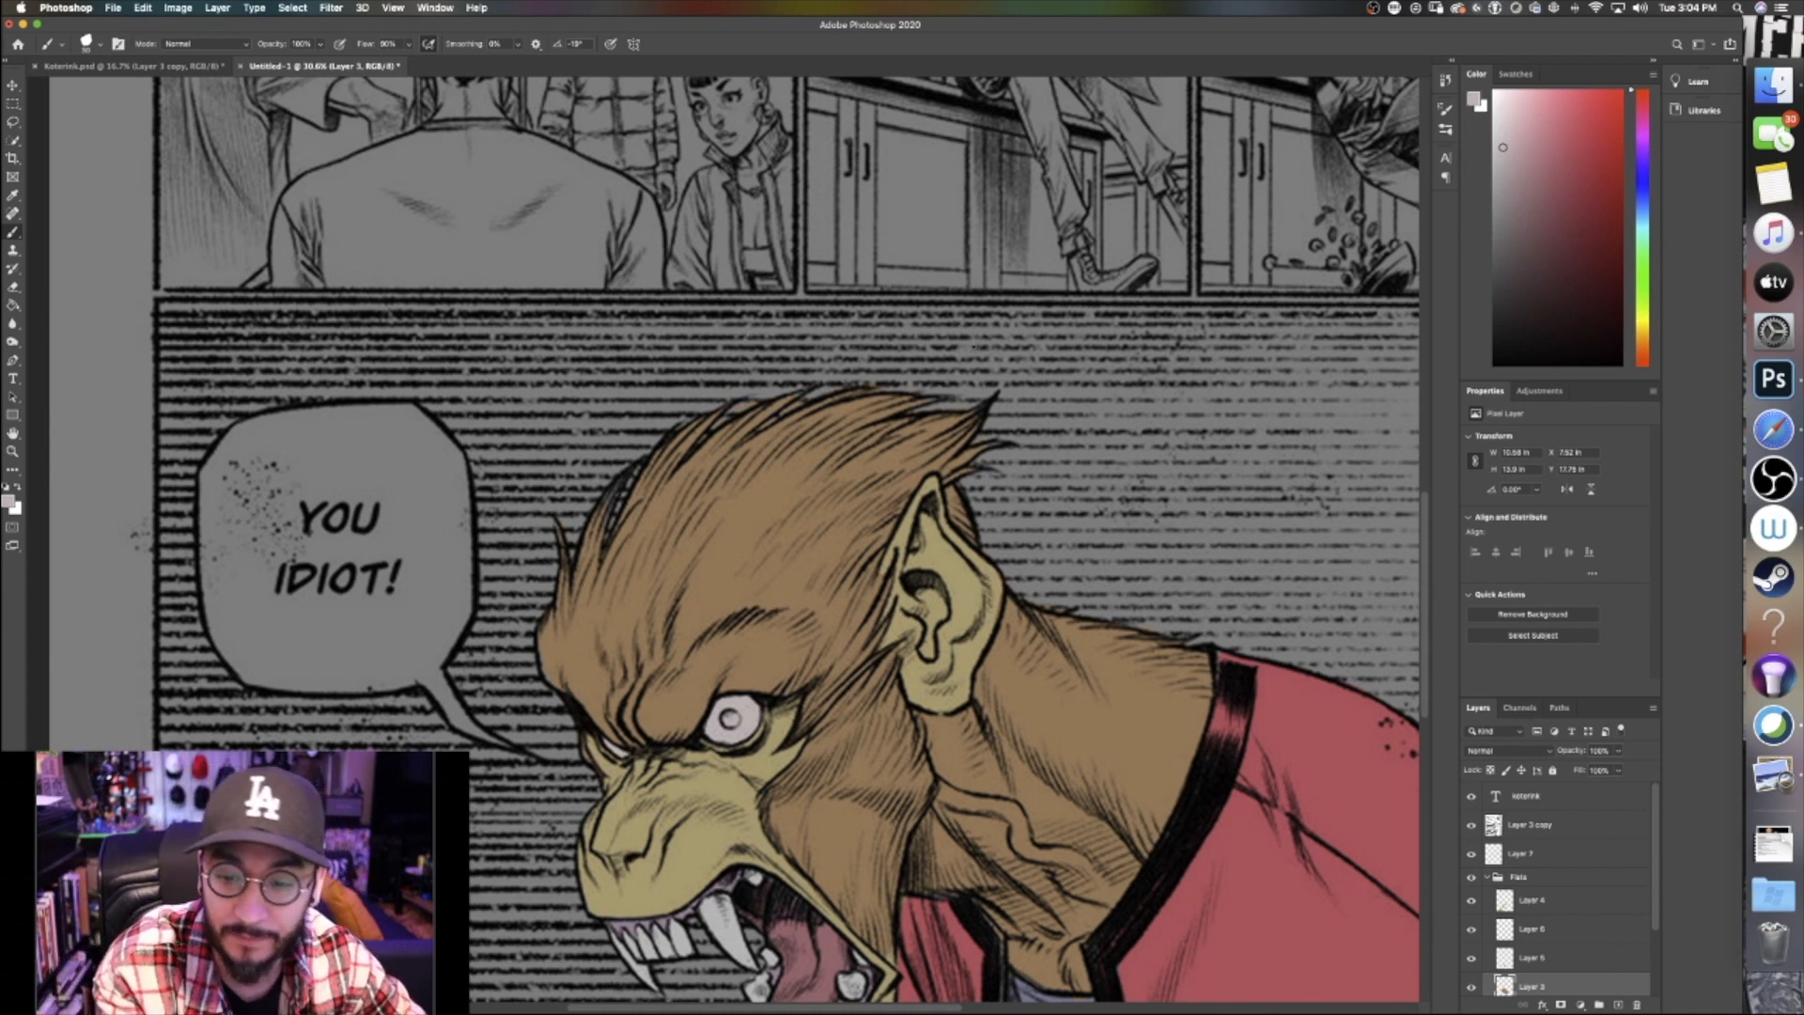
{"action": "scroll", "coordinate": [731, 549], "scroll_direction": "down", "scroll_amount": 3}
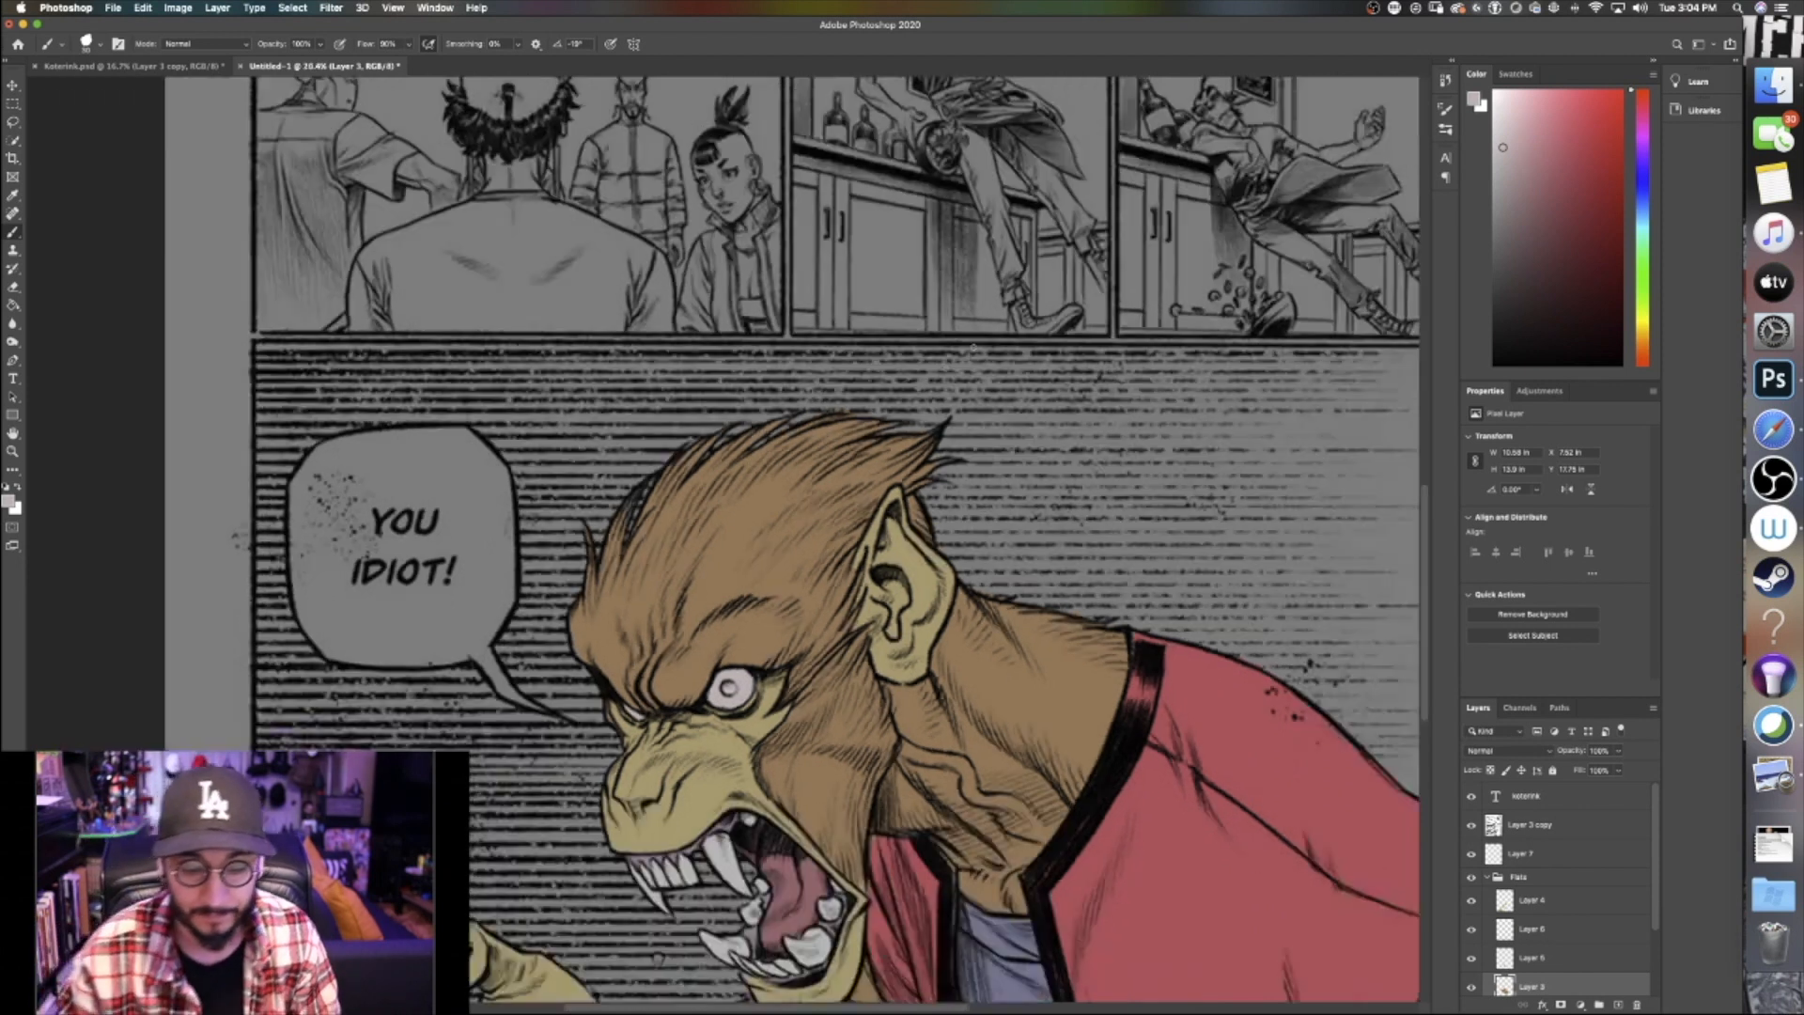
{"action": "scroll", "coordinate": [808, 535], "scroll_direction": "down", "scroll_amount": 3}
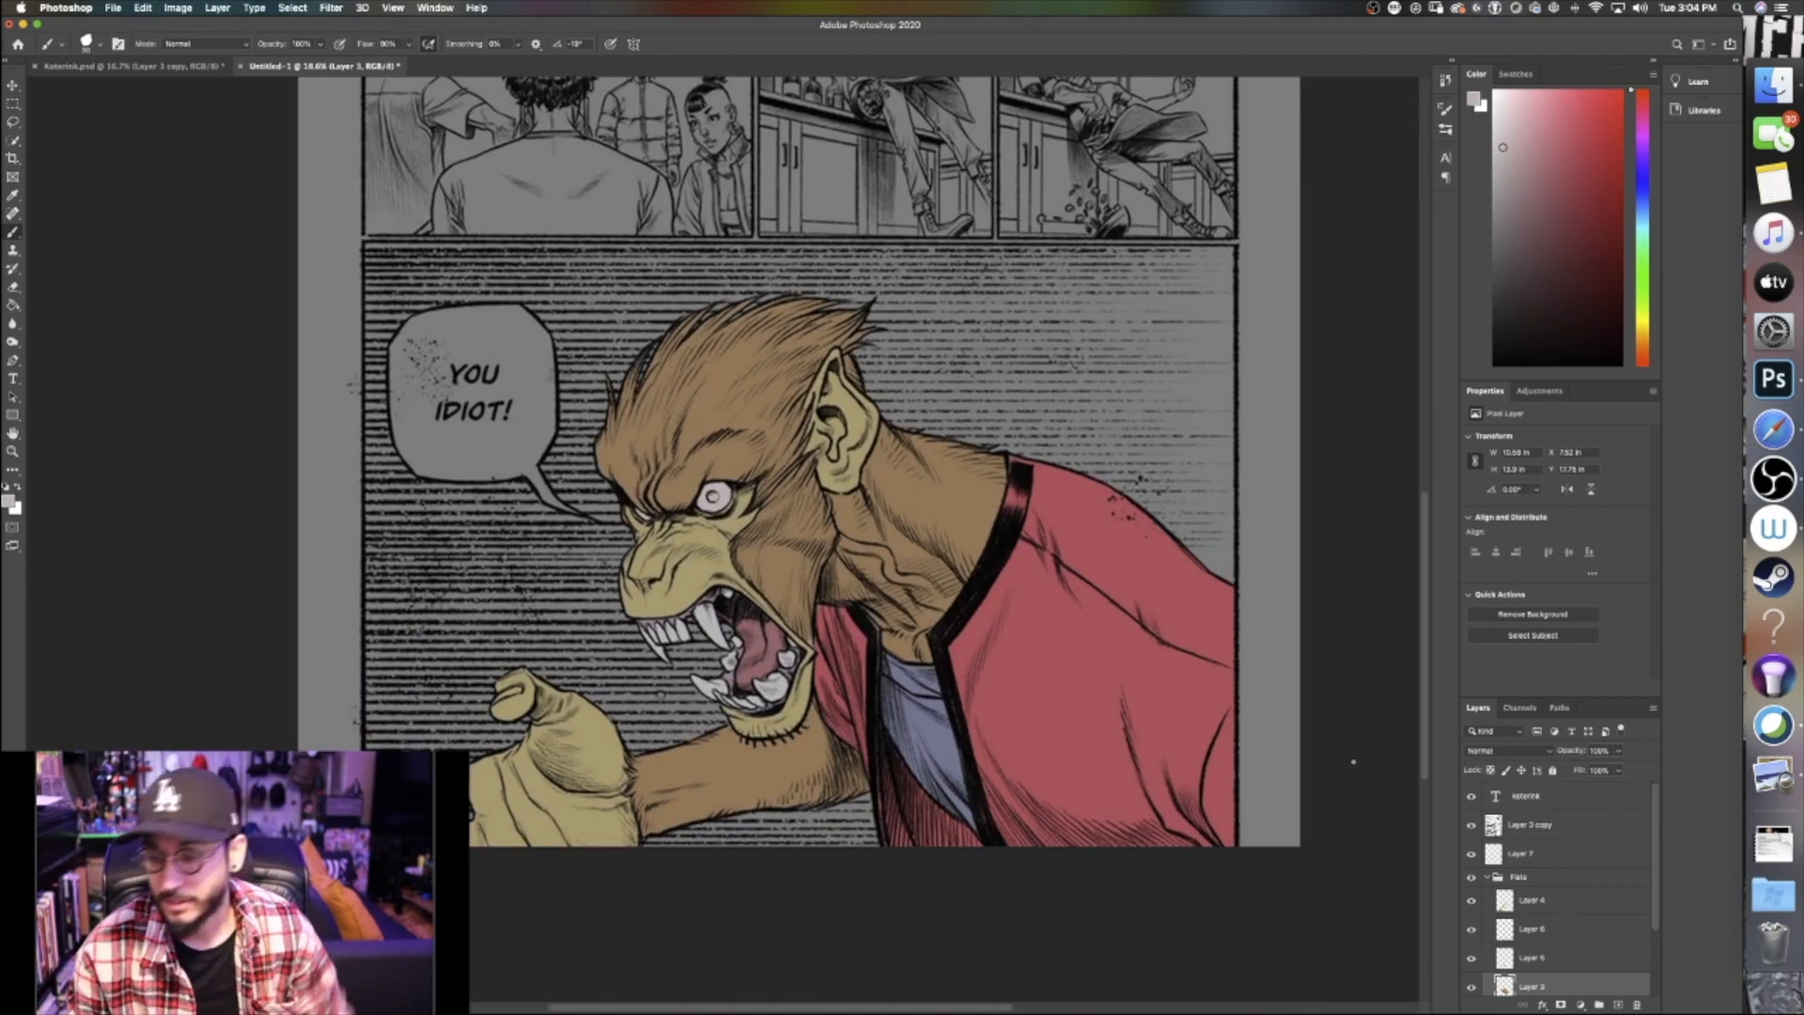
Collapse the Flats group, create a new layer between it and the Background, and choose a warm orange paint colour
{"action": "left_click", "coordinate": [1489, 877]}
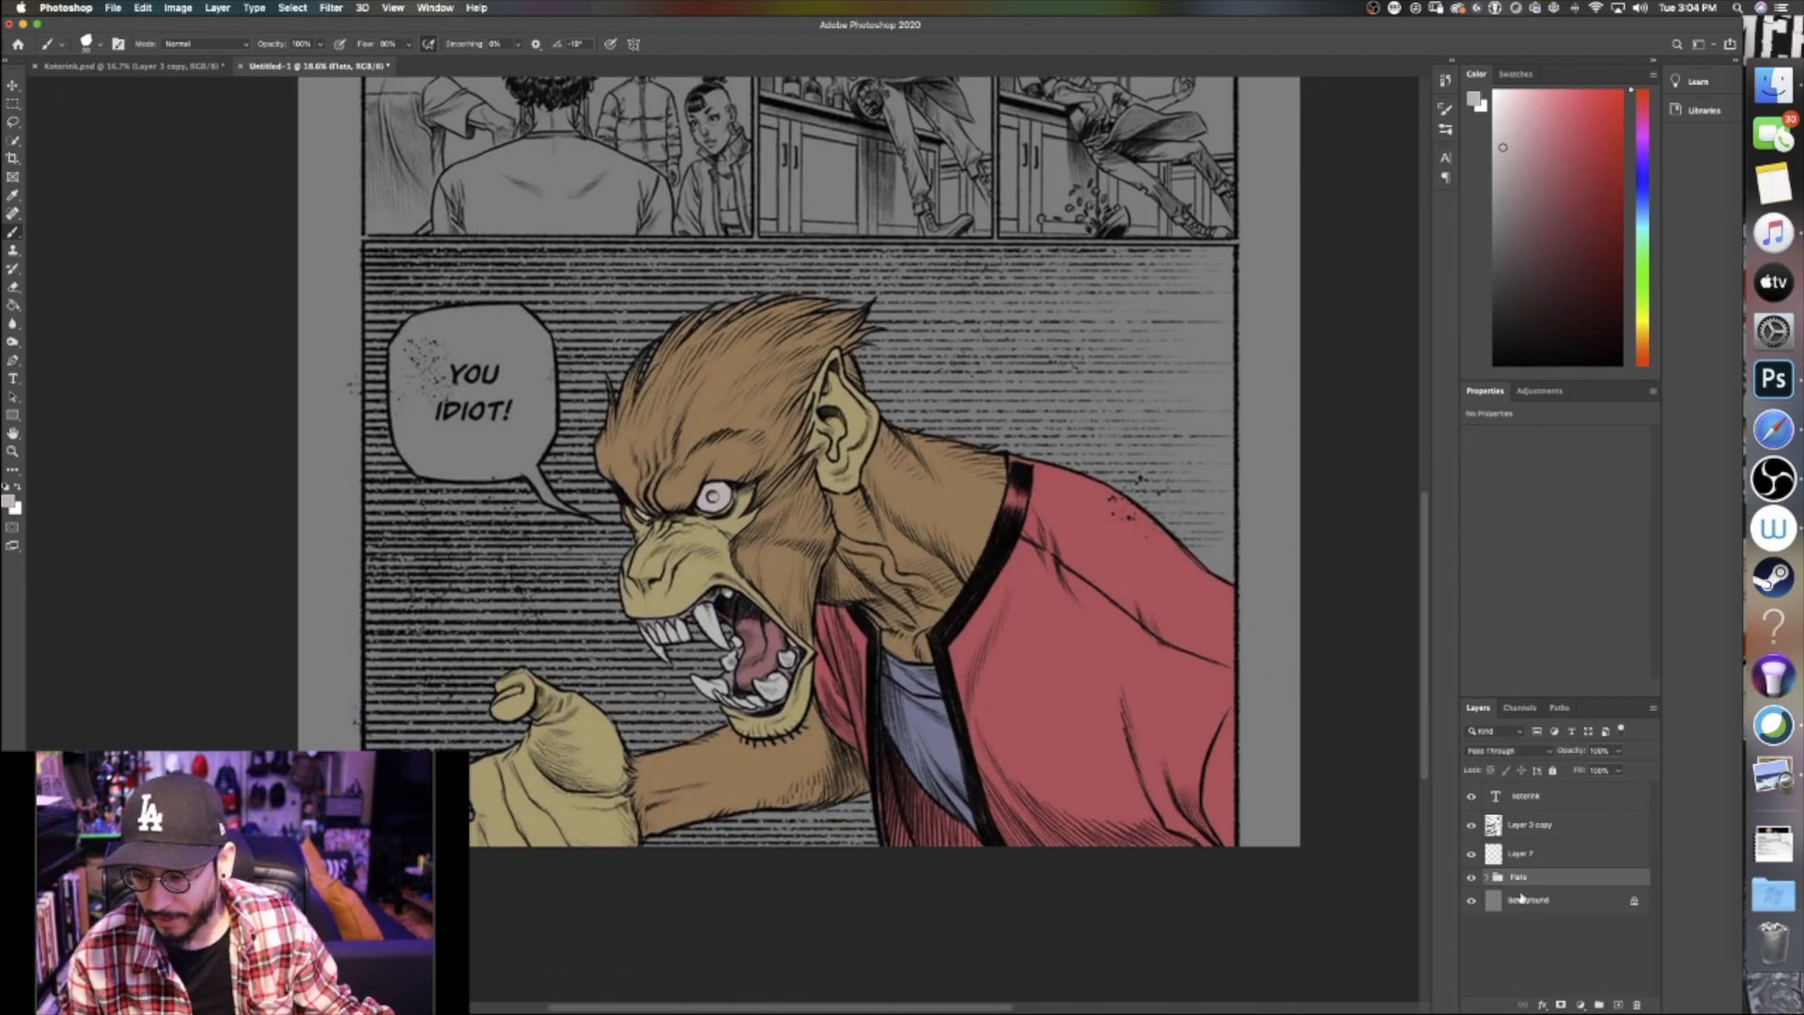
{"action": "left_click", "coordinate": [1525, 900]}
{"action": "left_click", "coordinate": [1618, 1003]}
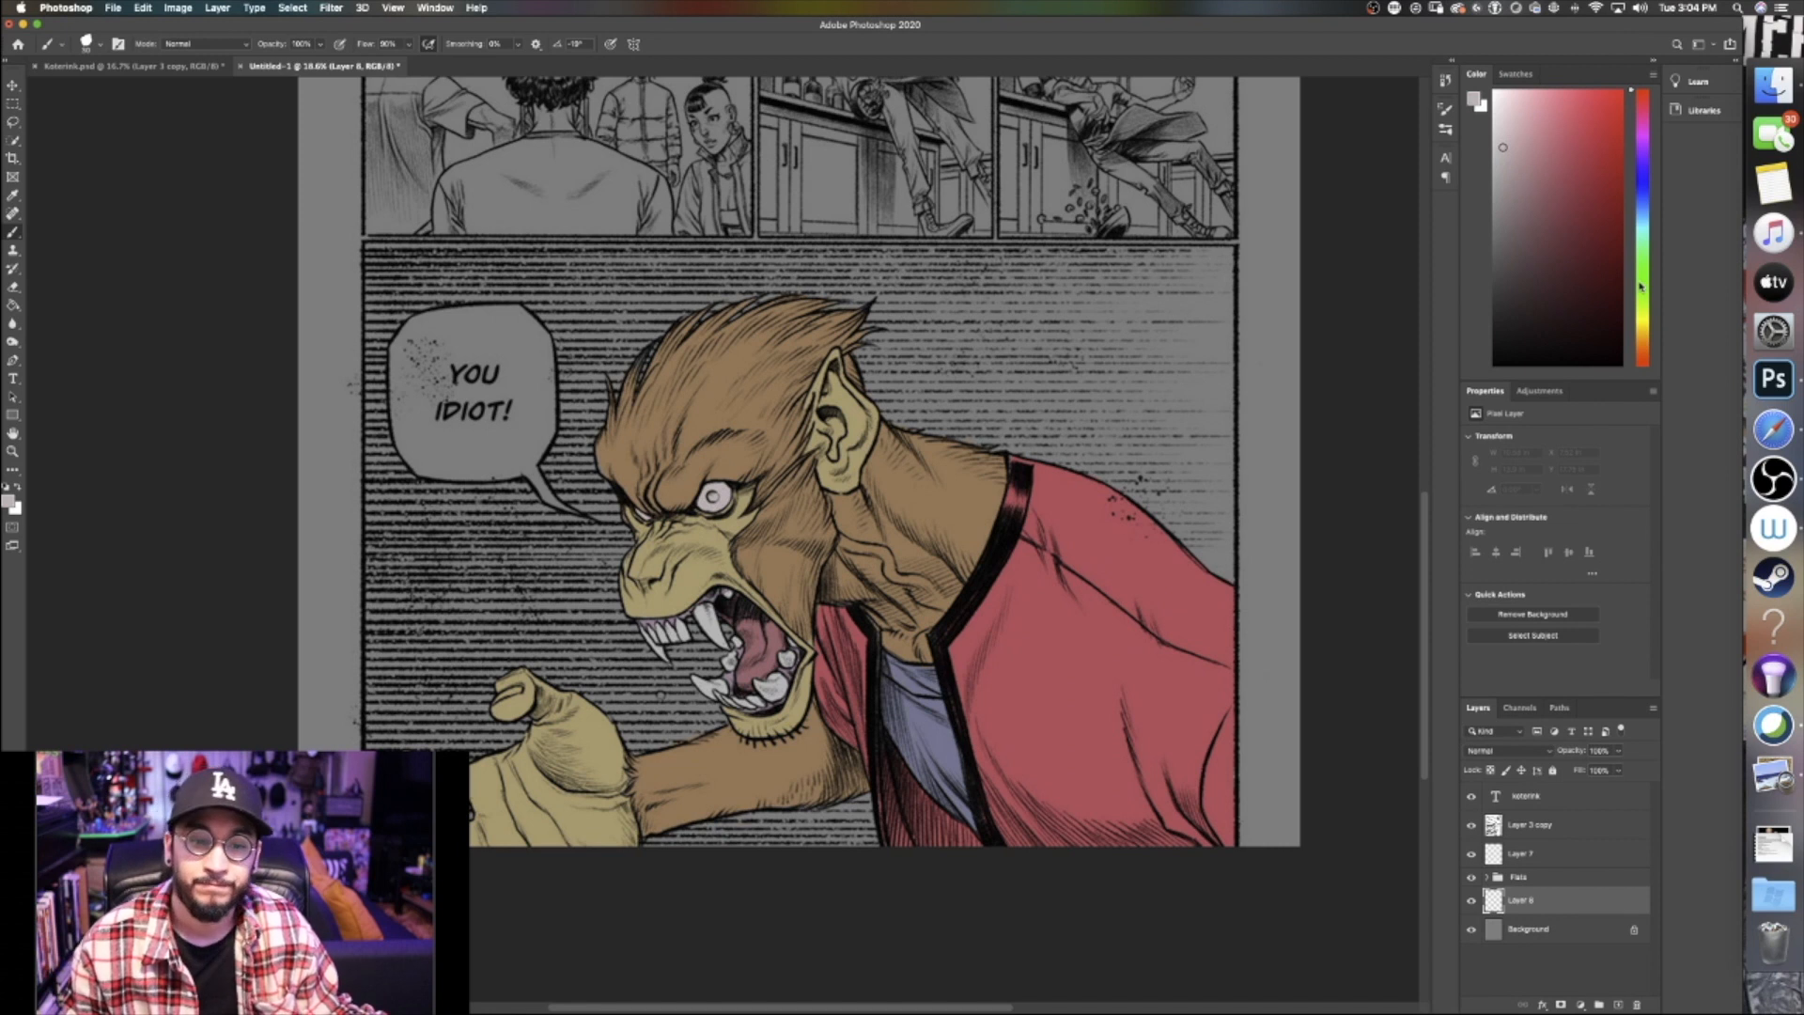
{"action": "left_click", "coordinate": [1641, 327]}
{"action": "left_click", "coordinate": [1584, 186]}
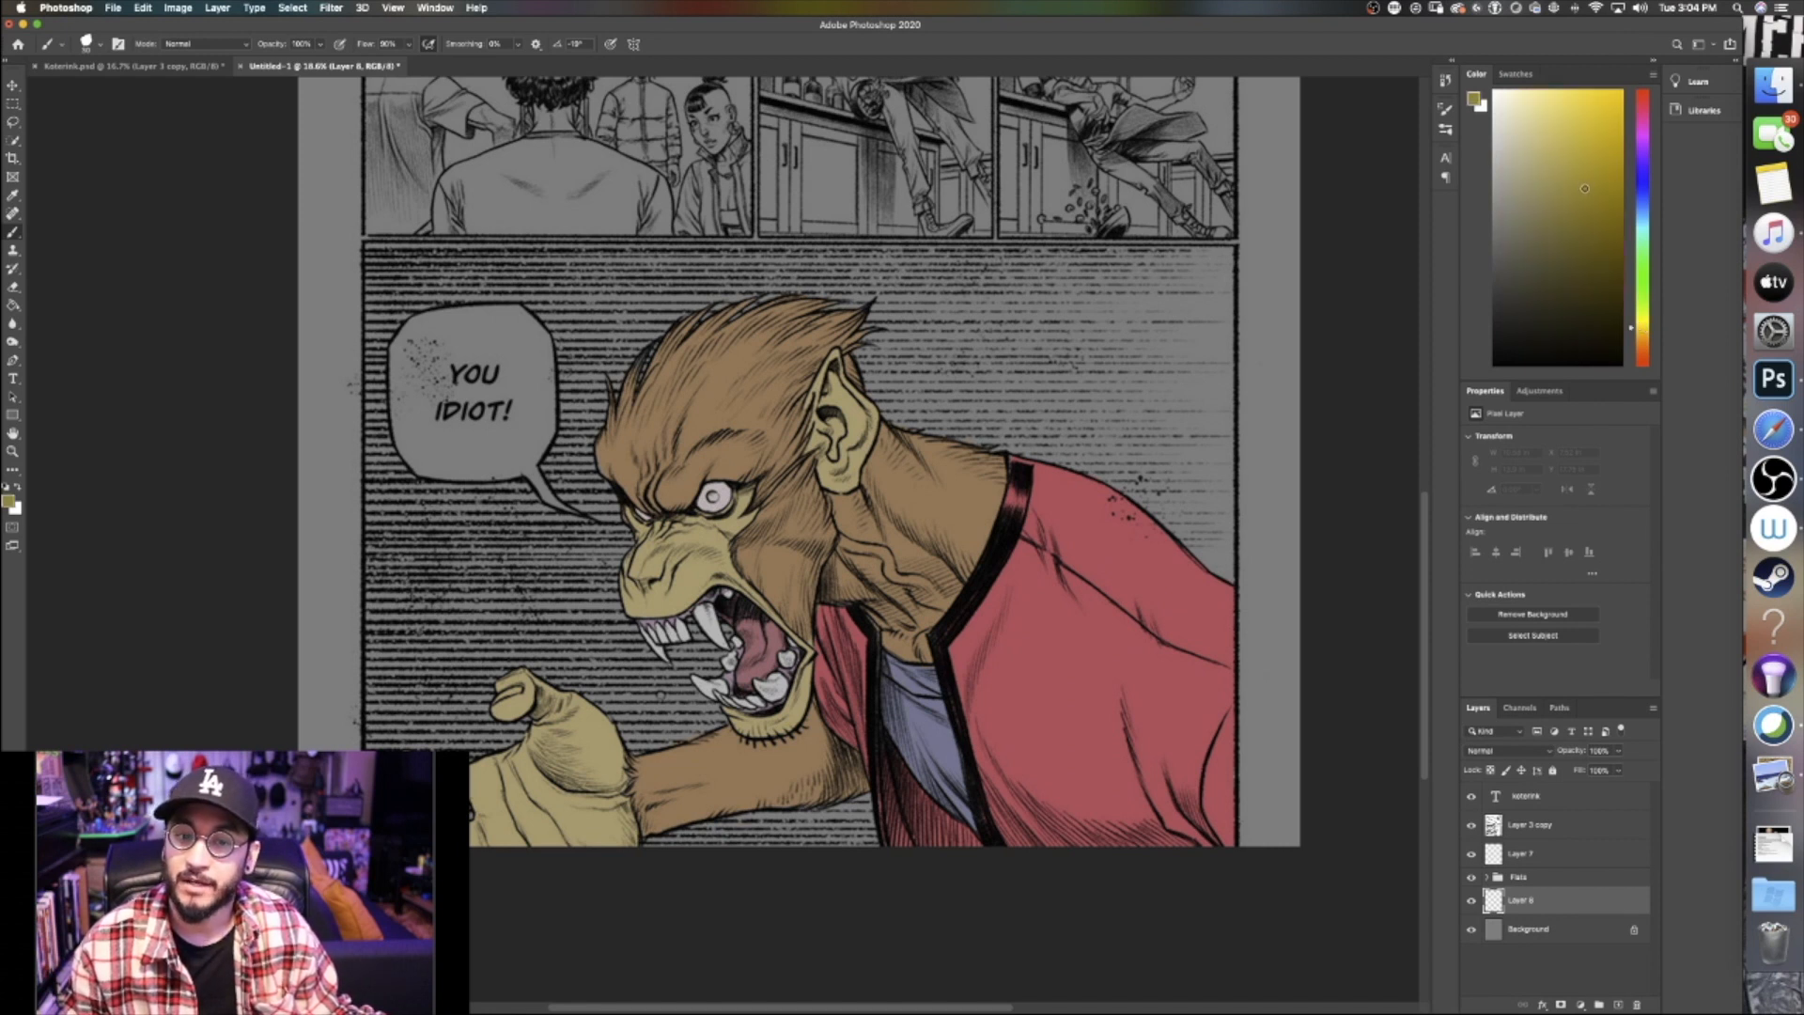
{"action": "left_click", "coordinate": [1583, 159]}
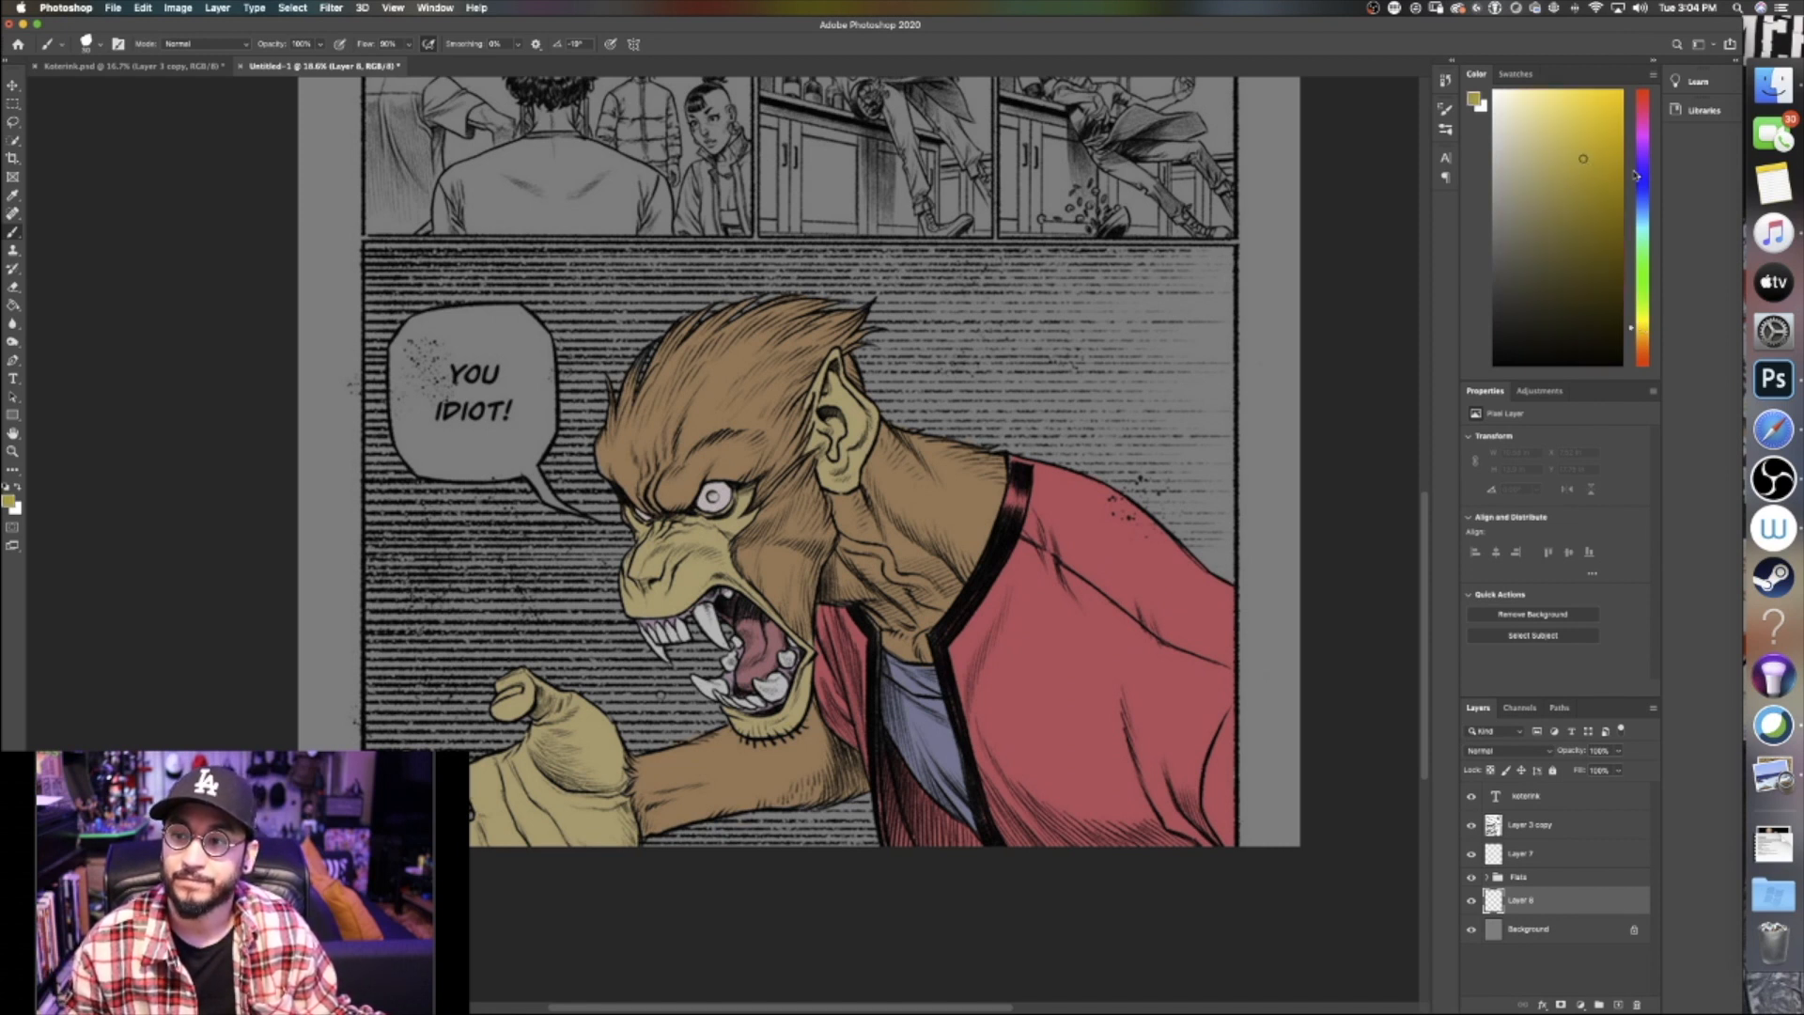
{"action": "left_click", "coordinate": [1638, 341]}
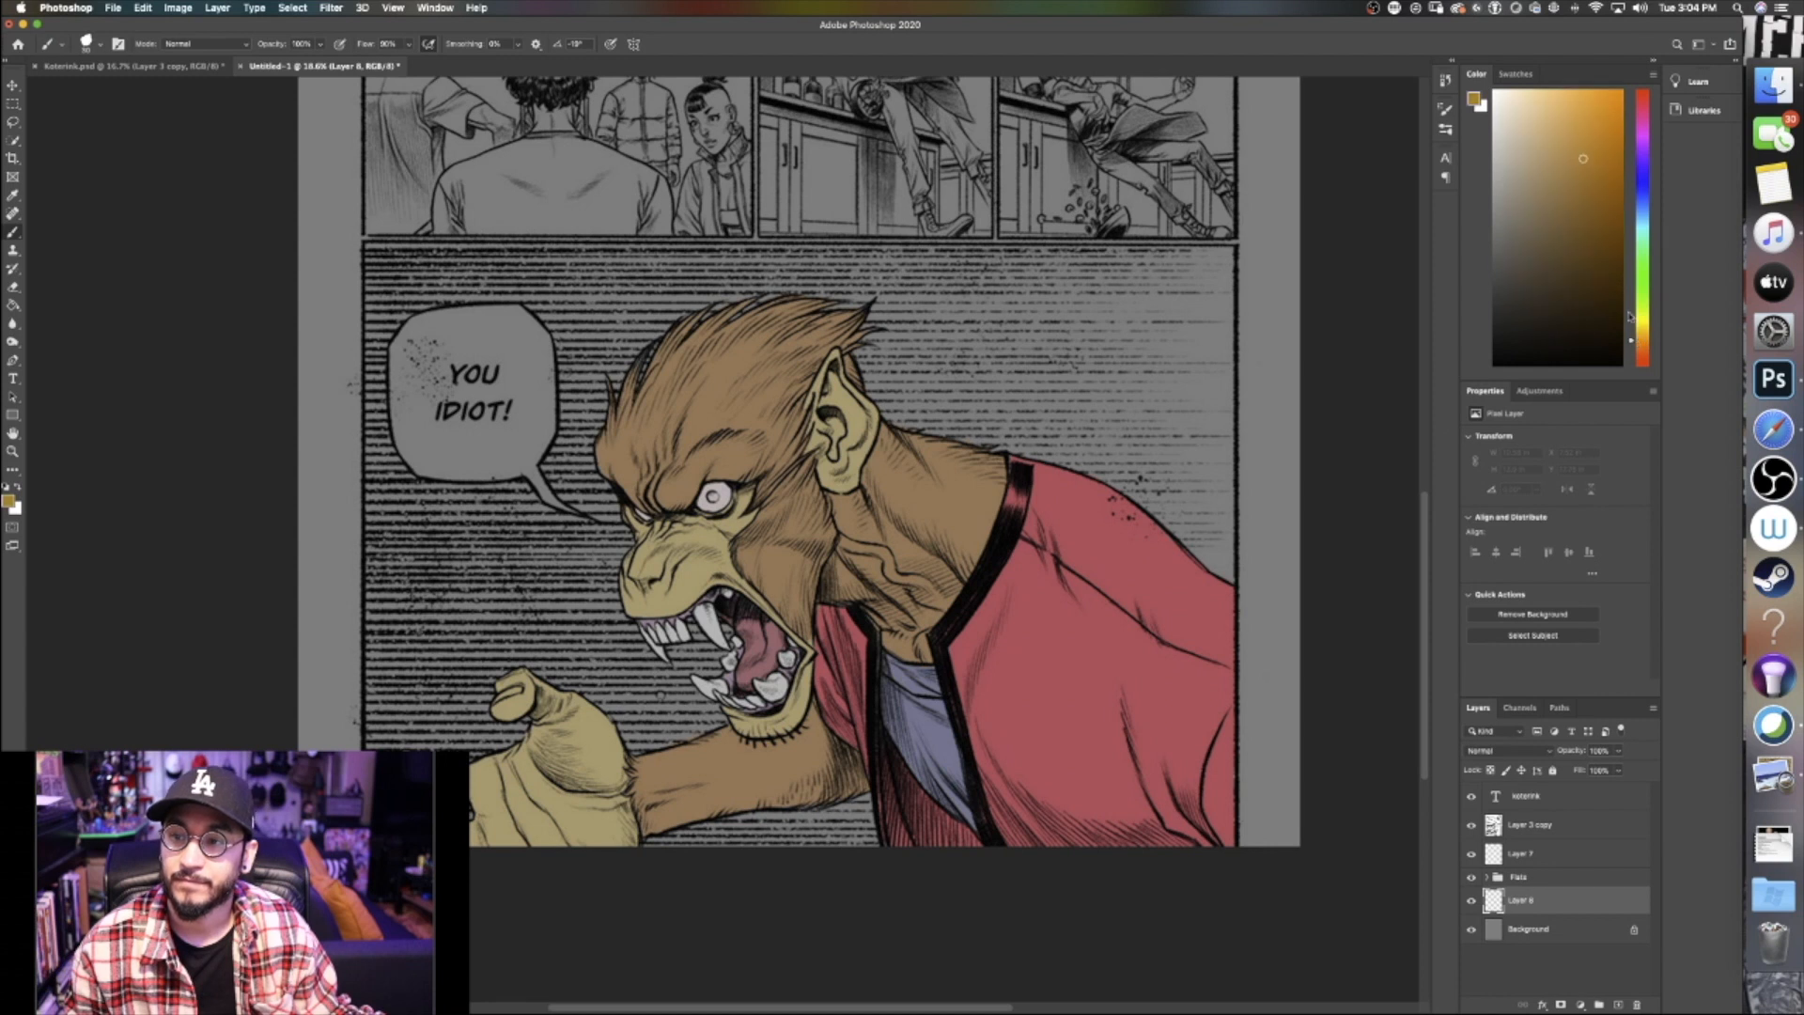
{"action": "left_click", "coordinate": [1551, 111]}
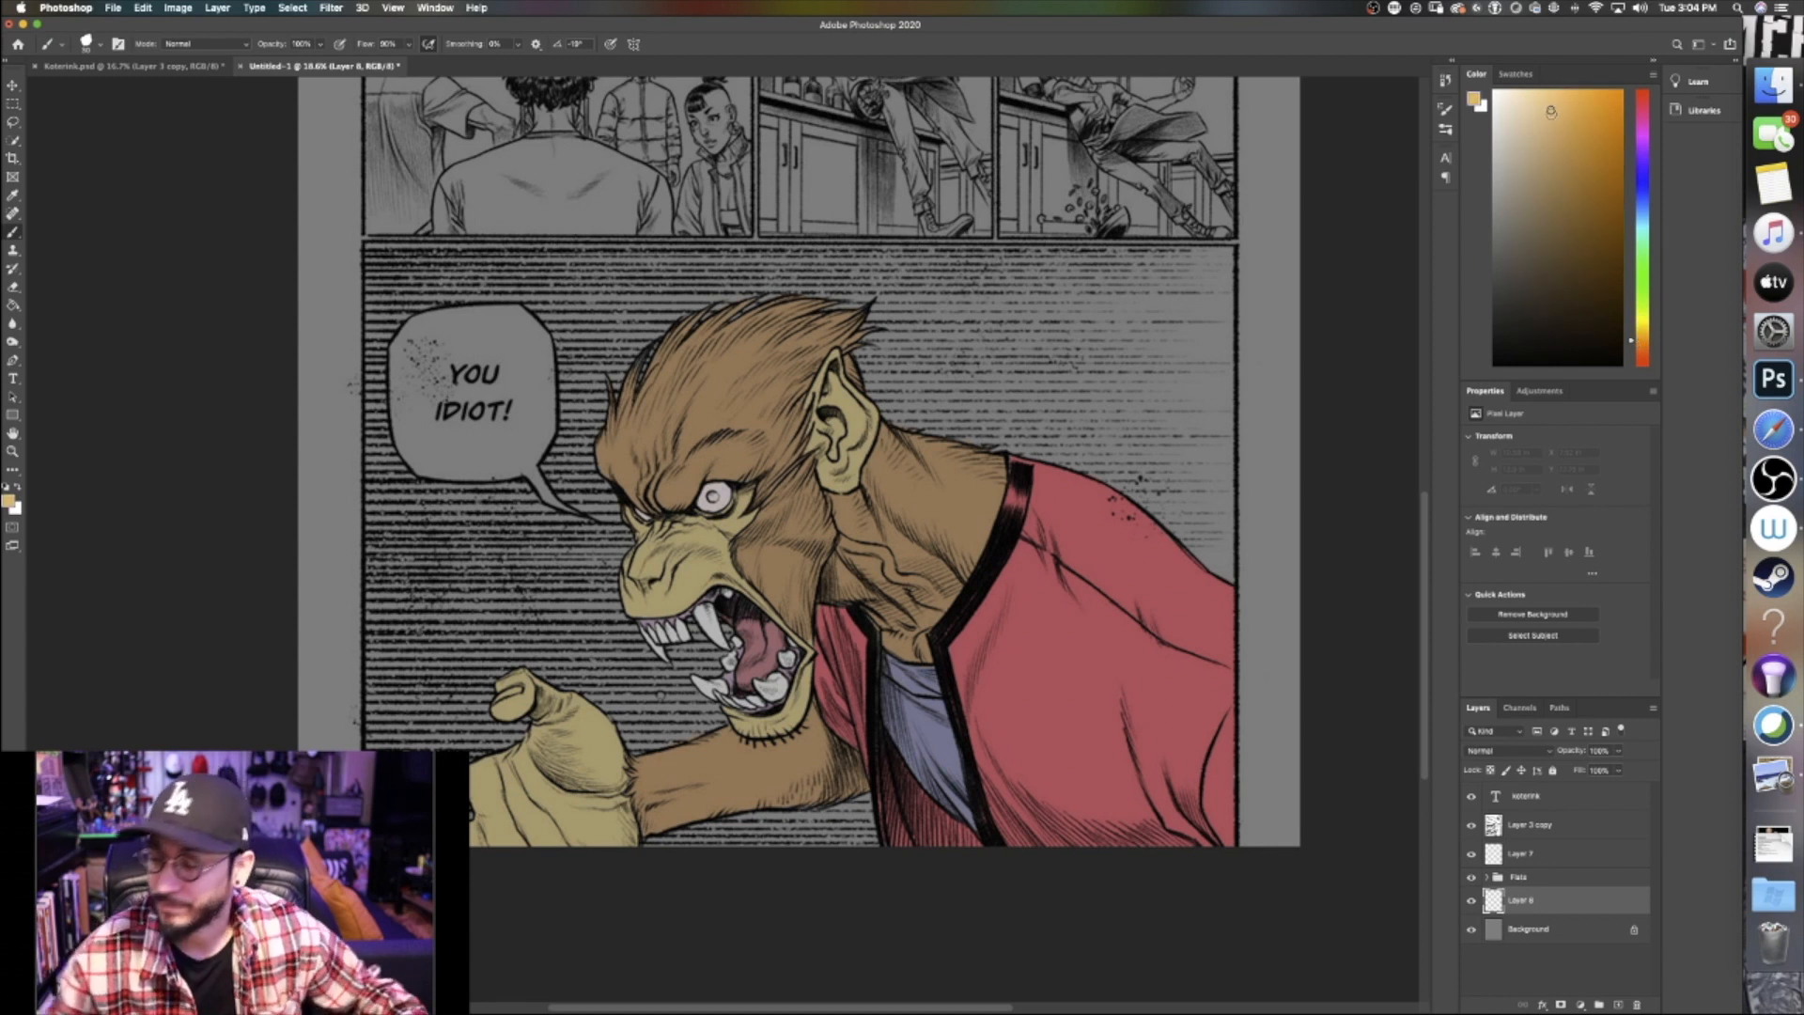
{"action": "left_click", "coordinate": [1579, 132]}
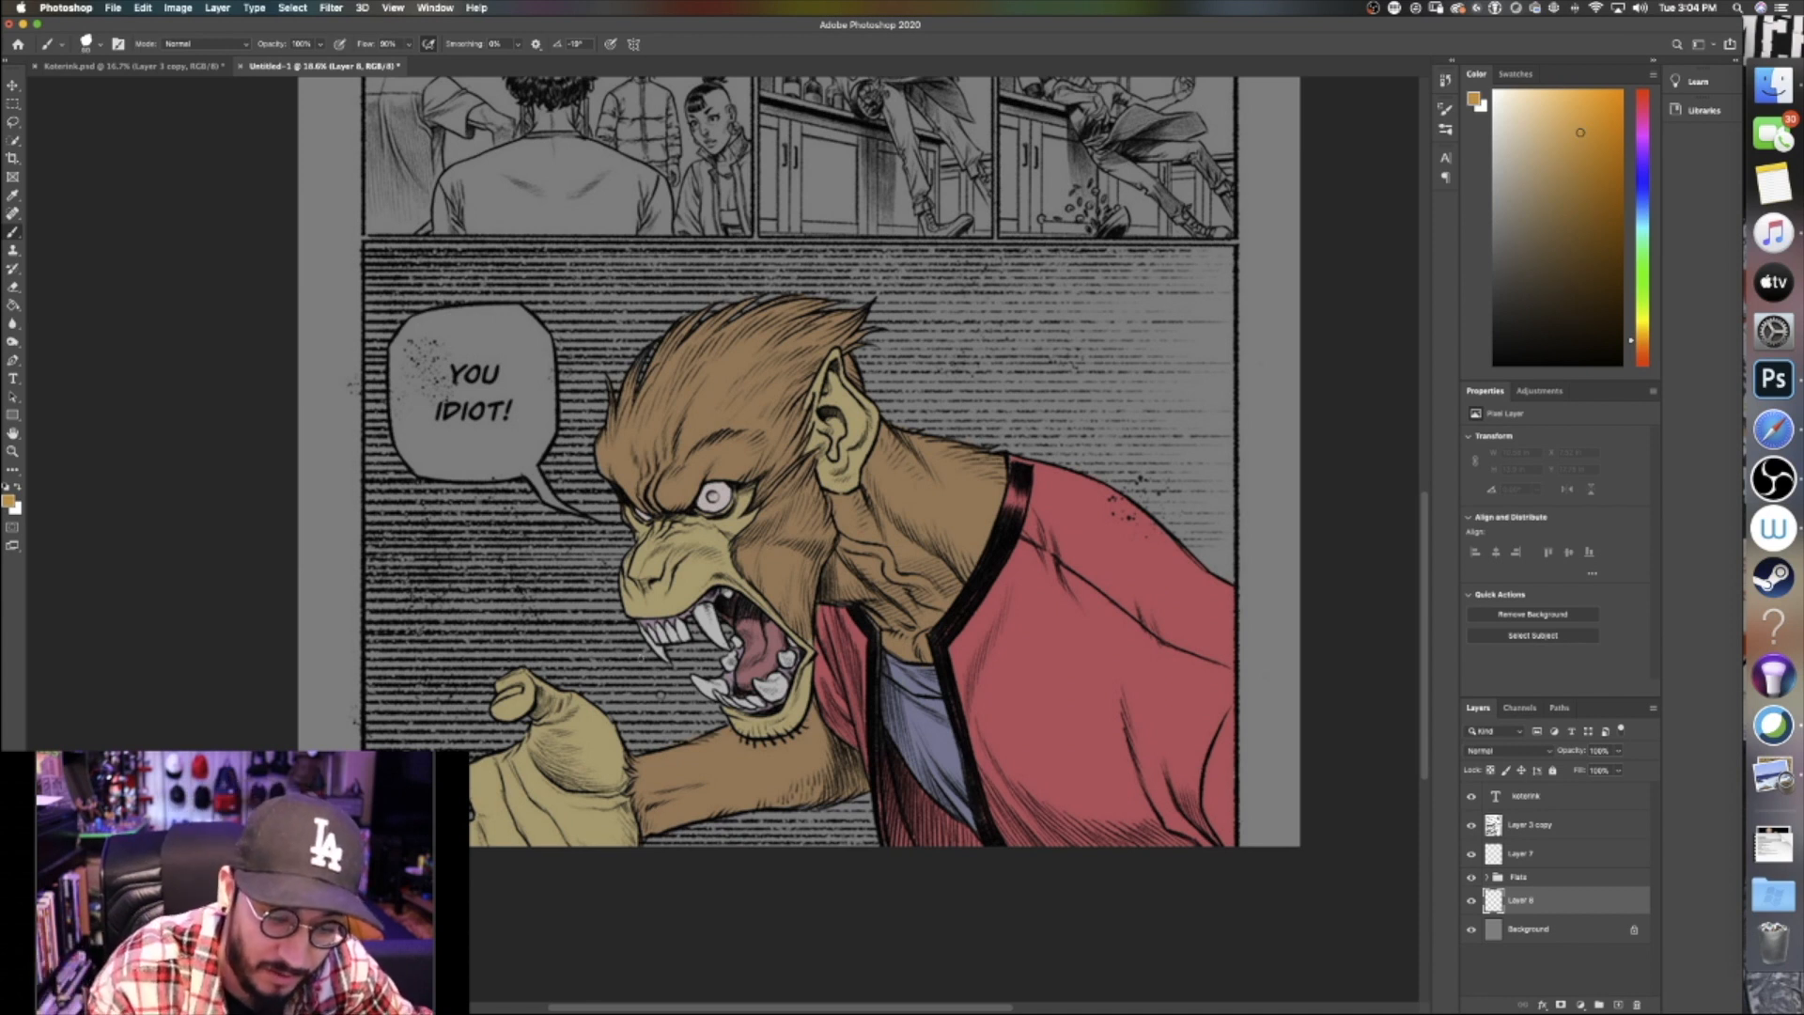
Enlarge the brush and paint the entire background behind the creature orange, including the speech bubble
{"action": "key", "text": "bracketright"}
{"action": "key", "text": "bracketright"}
{"action": "key", "text": "bracketright"}
{"action": "key", "text": "bracketright"}
{"action": "key", "text": "bracketright"}
{"action": "key", "text": "bracketright"}
{"action": "key", "text": "bracketright"}
{"action": "key", "text": "bracketright"}
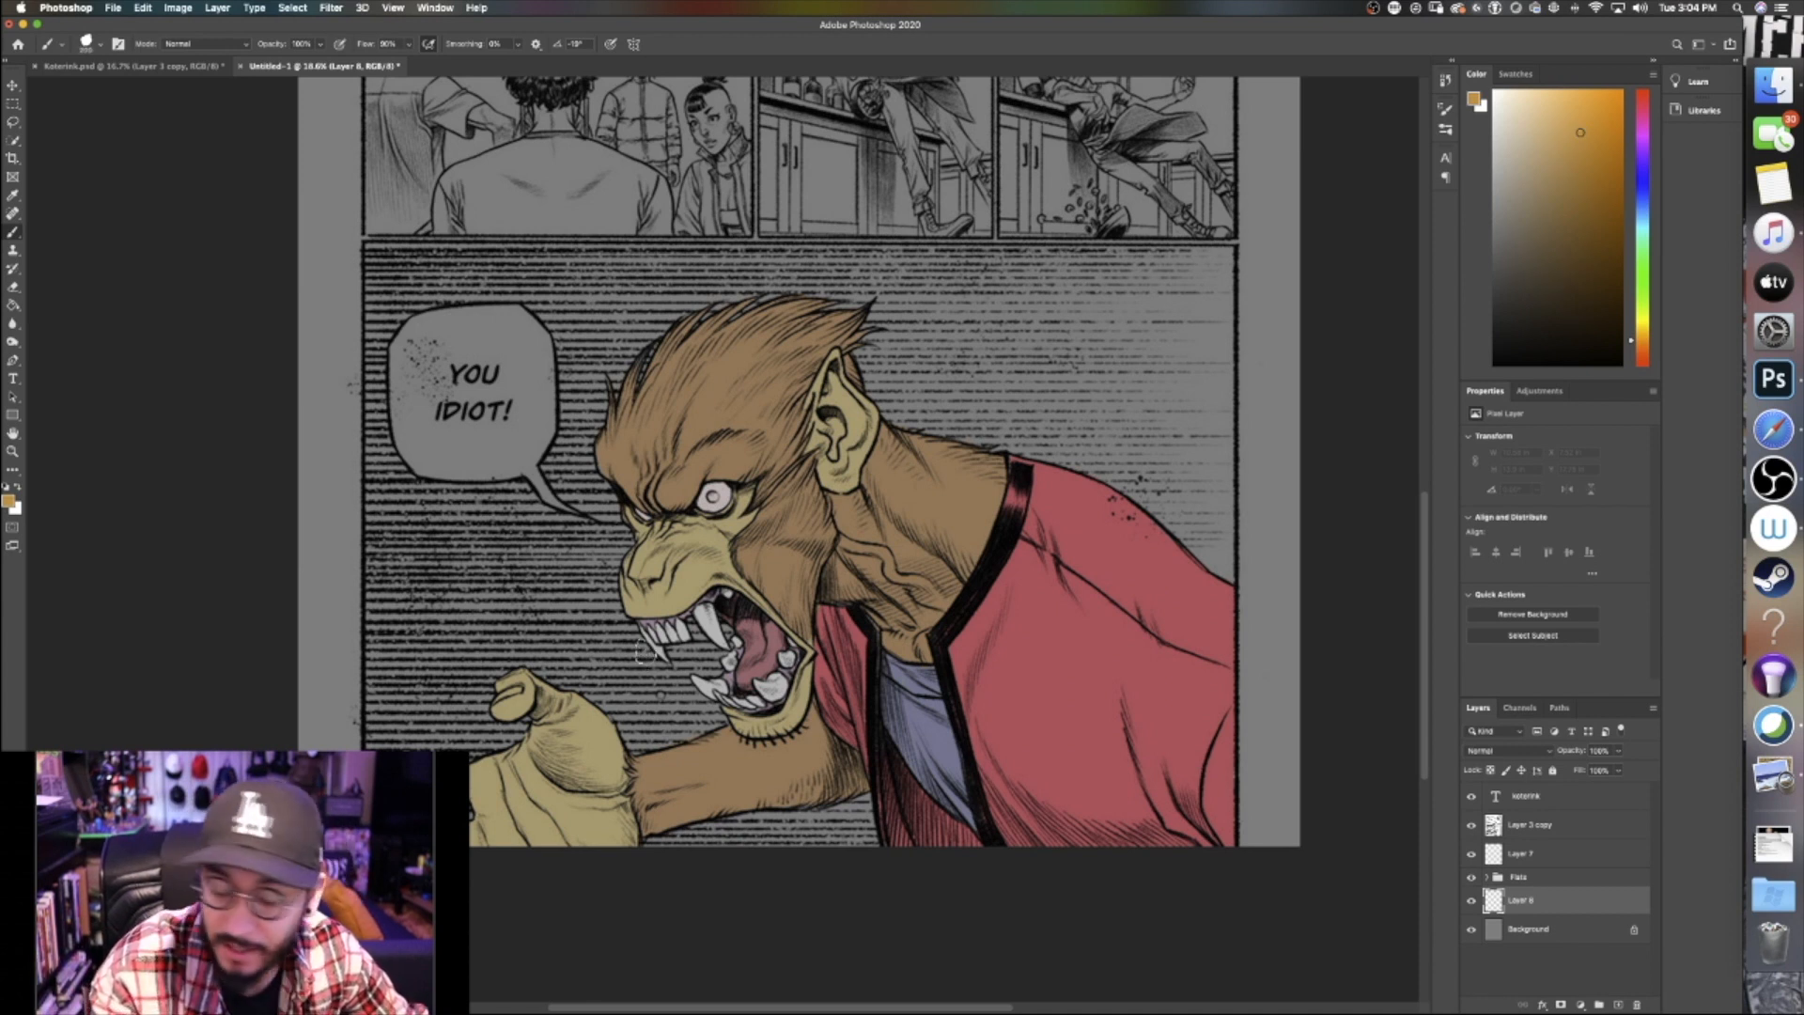
{"action": "mouse_move", "coordinate": [642, 656]}
{"action": "left_mouse_down"}
{"action": "mouse_move", "coordinate": [576, 434]}
{"action": "mouse_move", "coordinate": [509, 536]}
{"action": "mouse_move", "coordinate": [463, 686]}
{"action": "mouse_move", "coordinate": [423, 351]}
{"action": "mouse_move", "coordinate": [388, 263]}
{"action": "mouse_move", "coordinate": [404, 744]}
{"action": "mouse_move", "coordinate": [446, 672]}
{"action": "left_mouse_up"}
{"action": "mouse_move", "coordinate": [496, 606]}
{"action": "left_mouse_down"}
{"action": "mouse_move", "coordinate": [569, 671]}
{"action": "mouse_move", "coordinate": [671, 681]}
{"action": "mouse_move", "coordinate": [658, 747]}
{"action": "mouse_move", "coordinate": [568, 573]}
{"action": "left_mouse_up"}
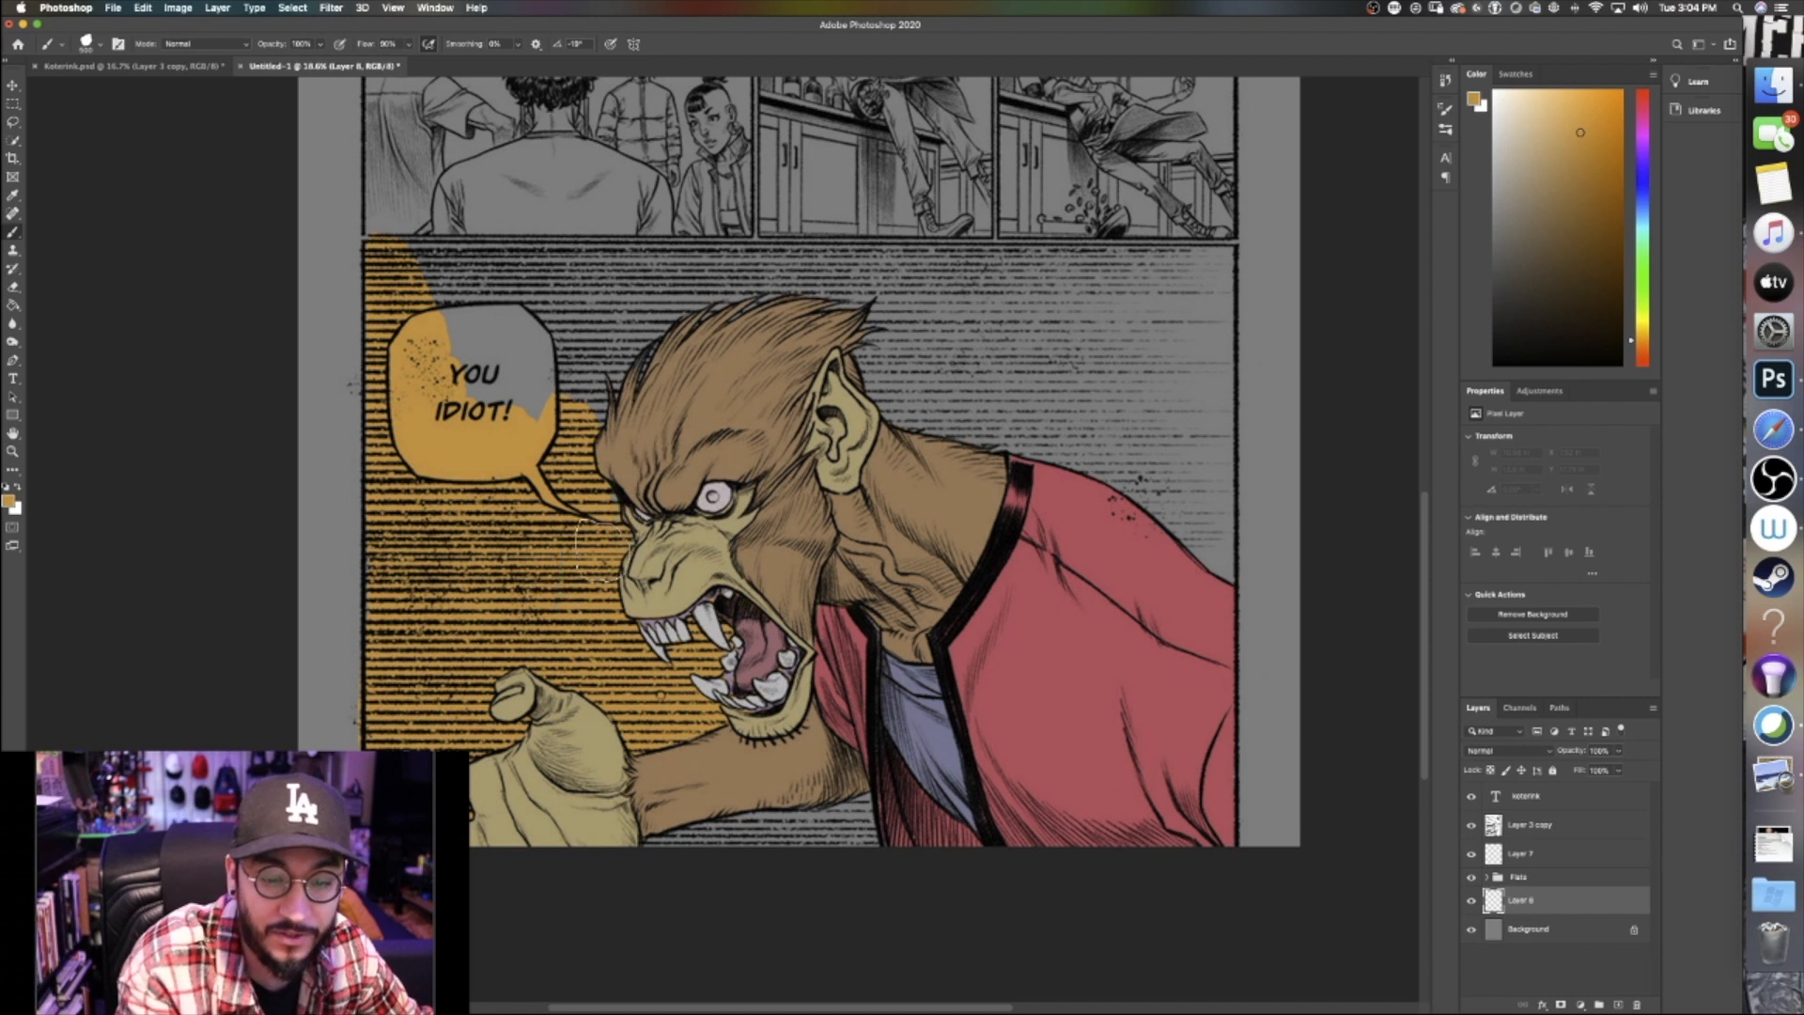
{"action": "mouse_move", "coordinate": [564, 362]}
{"action": "left_mouse_down"}
{"action": "mouse_move", "coordinate": [634, 296]}
{"action": "mouse_move", "coordinate": [536, 277]}
{"action": "mouse_move", "coordinate": [451, 338]}
{"action": "mouse_move", "coordinate": [545, 399]}
{"action": "mouse_move", "coordinate": [458, 301]}
{"action": "mouse_move", "coordinate": [470, 246]}
{"action": "mouse_move", "coordinate": [893, 282]}
{"action": "mouse_move", "coordinate": [1182, 275]}
{"action": "mouse_move", "coordinate": [1222, 573]}
{"action": "mouse_move", "coordinate": [893, 376]}
{"action": "mouse_move", "coordinate": [898, 459]}
{"action": "mouse_move", "coordinate": [1142, 320]}
{"action": "mouse_move", "coordinate": [1034, 395]}
{"action": "mouse_move", "coordinate": [1165, 338]}
{"action": "mouse_move", "coordinate": [1161, 484]}
{"action": "mouse_move", "coordinate": [1104, 442]}
{"action": "mouse_move", "coordinate": [808, 827]}
{"action": "mouse_move", "coordinate": [715, 832]}
{"action": "mouse_move", "coordinate": [820, 846]}
{"action": "left_mouse_up"}
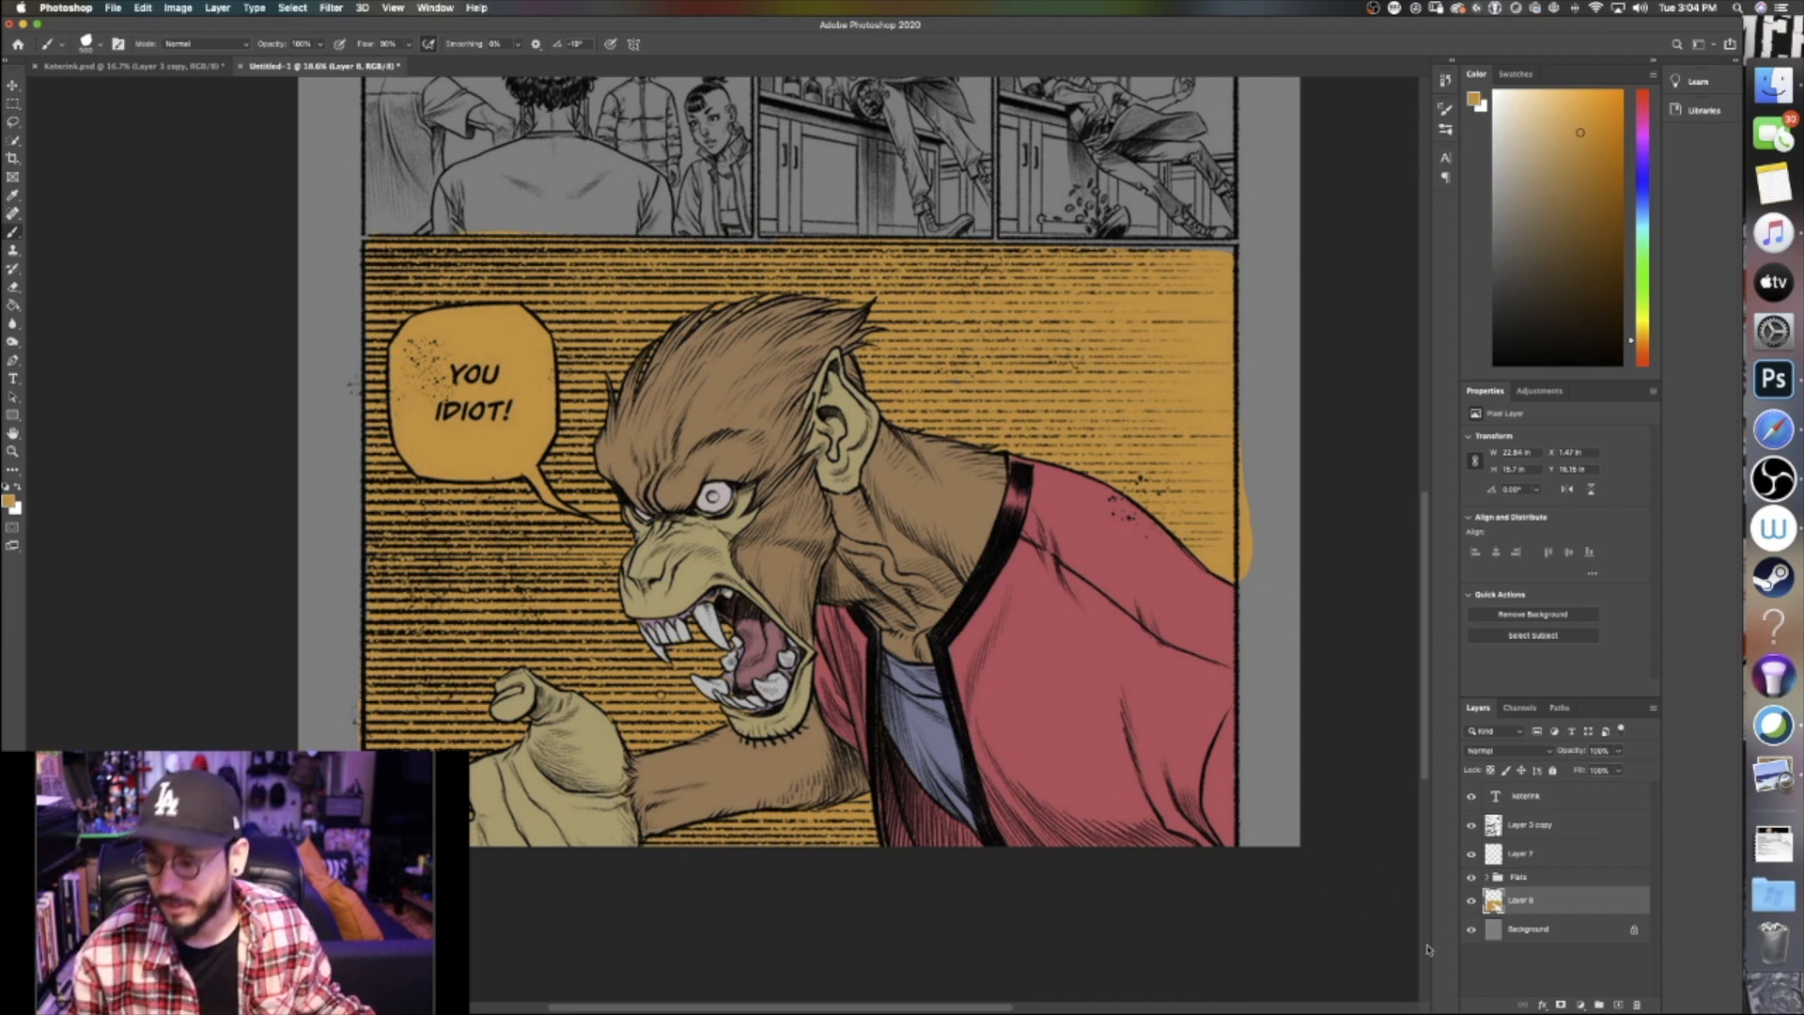
Scribble white demonstration strokes over the creature's jacket, arm, hand and mouth on Layer 7, and delete that layer
{"action": "left_click", "coordinate": [1515, 854]}
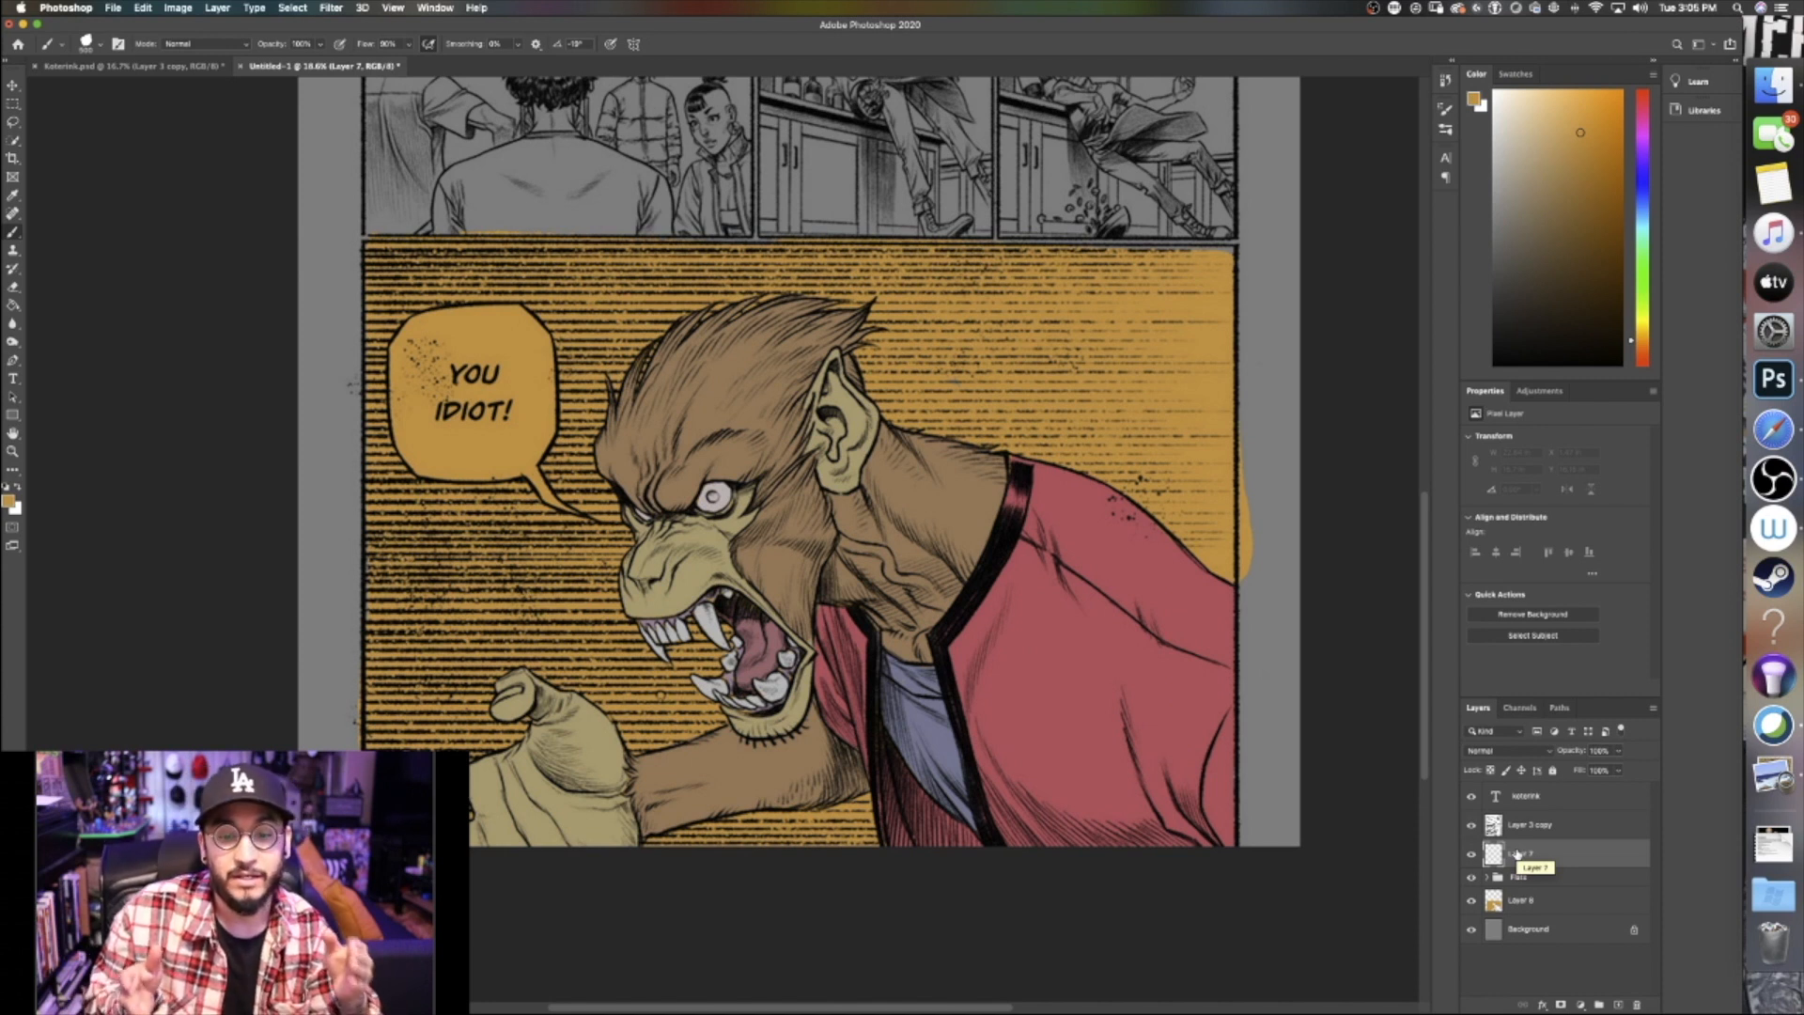
{"action": "key", "text": "x"}
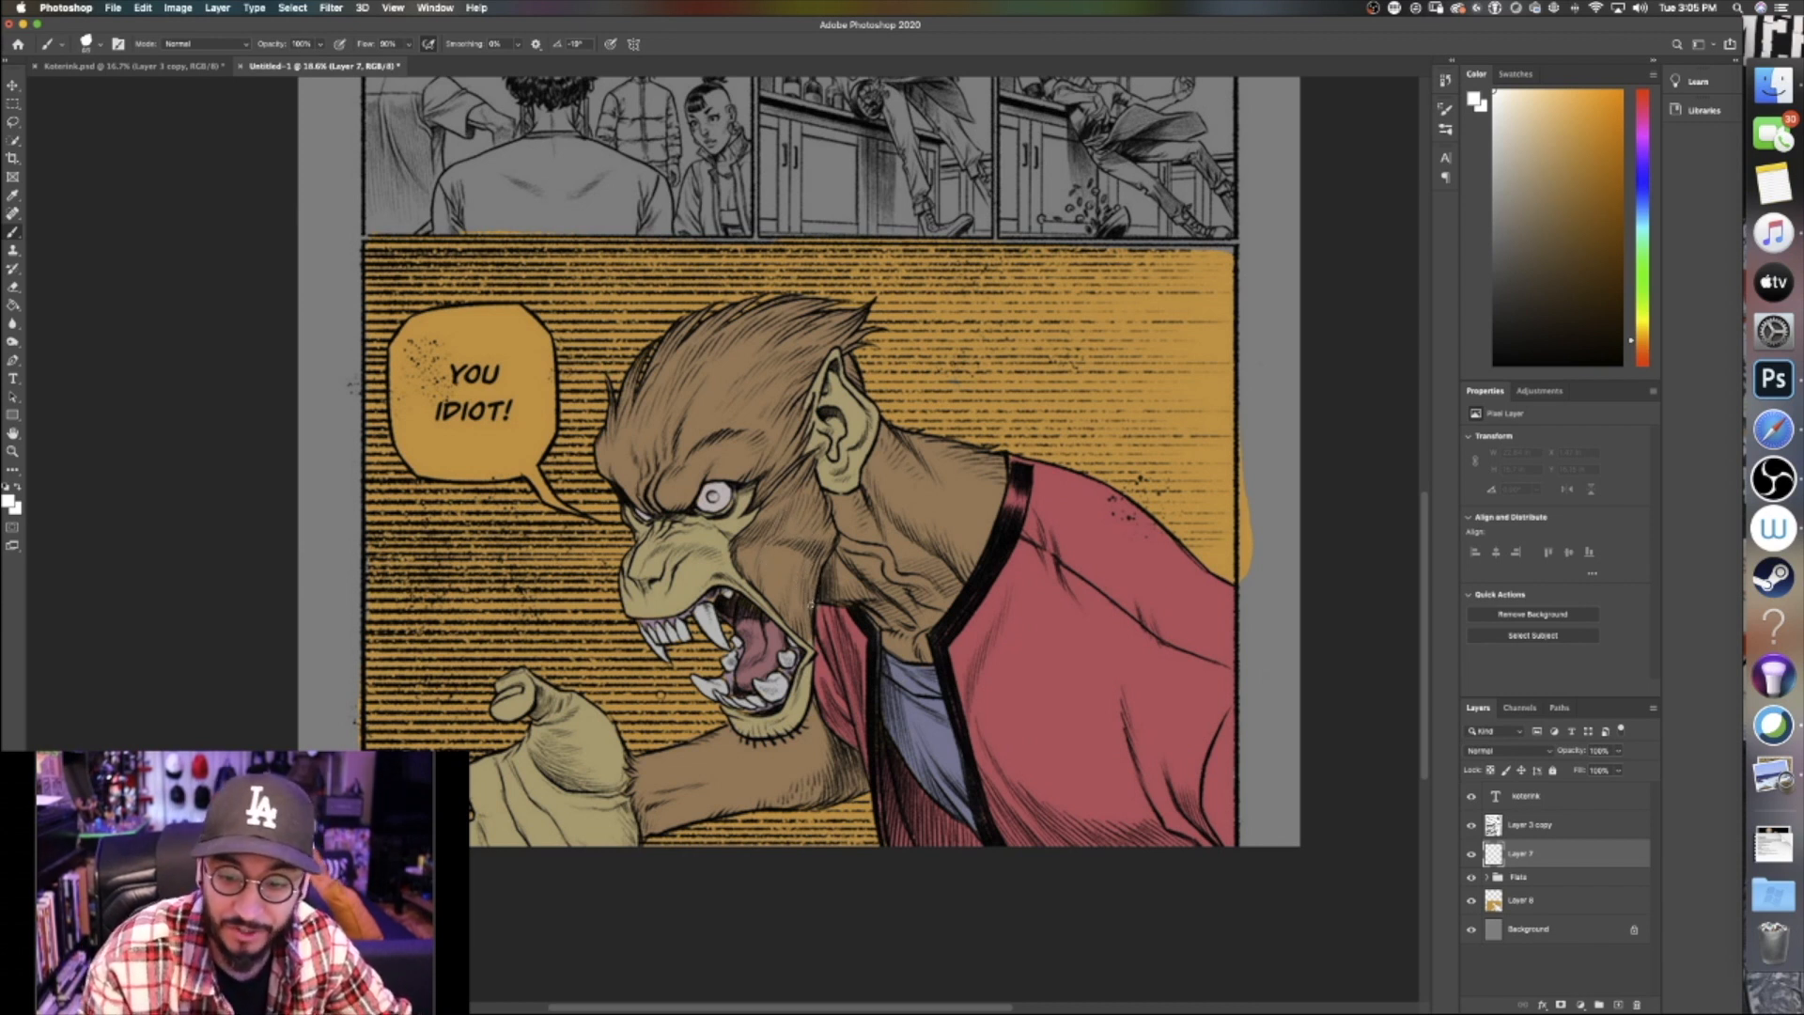
{"action": "left_click_drag", "start_coordinate": [1009, 583], "coordinate": [1000, 577]}
{"action": "mouse_move", "coordinate": [1133, 771]}
{"action": "left_mouse_down"}
{"action": "mouse_move", "coordinate": [977, 760]}
{"action": "mouse_move", "coordinate": [1175, 793]}
{"action": "left_mouse_up"}
{"action": "left_click_drag", "start_coordinate": [909, 712], "coordinate": [976, 805]}
{"action": "left_click_drag", "start_coordinate": [814, 685], "coordinate": [933, 656]}
{"action": "mouse_move", "coordinate": [831, 736]}
{"action": "left_mouse_down"}
{"action": "mouse_move", "coordinate": [800, 830]}
{"action": "mouse_move", "coordinate": [868, 791]}
{"action": "left_mouse_up"}
{"action": "mouse_move", "coordinate": [573, 720]}
{"action": "left_mouse_down"}
{"action": "mouse_move", "coordinate": [599, 777]}
{"action": "mouse_move", "coordinate": [528, 722]}
{"action": "left_mouse_up"}
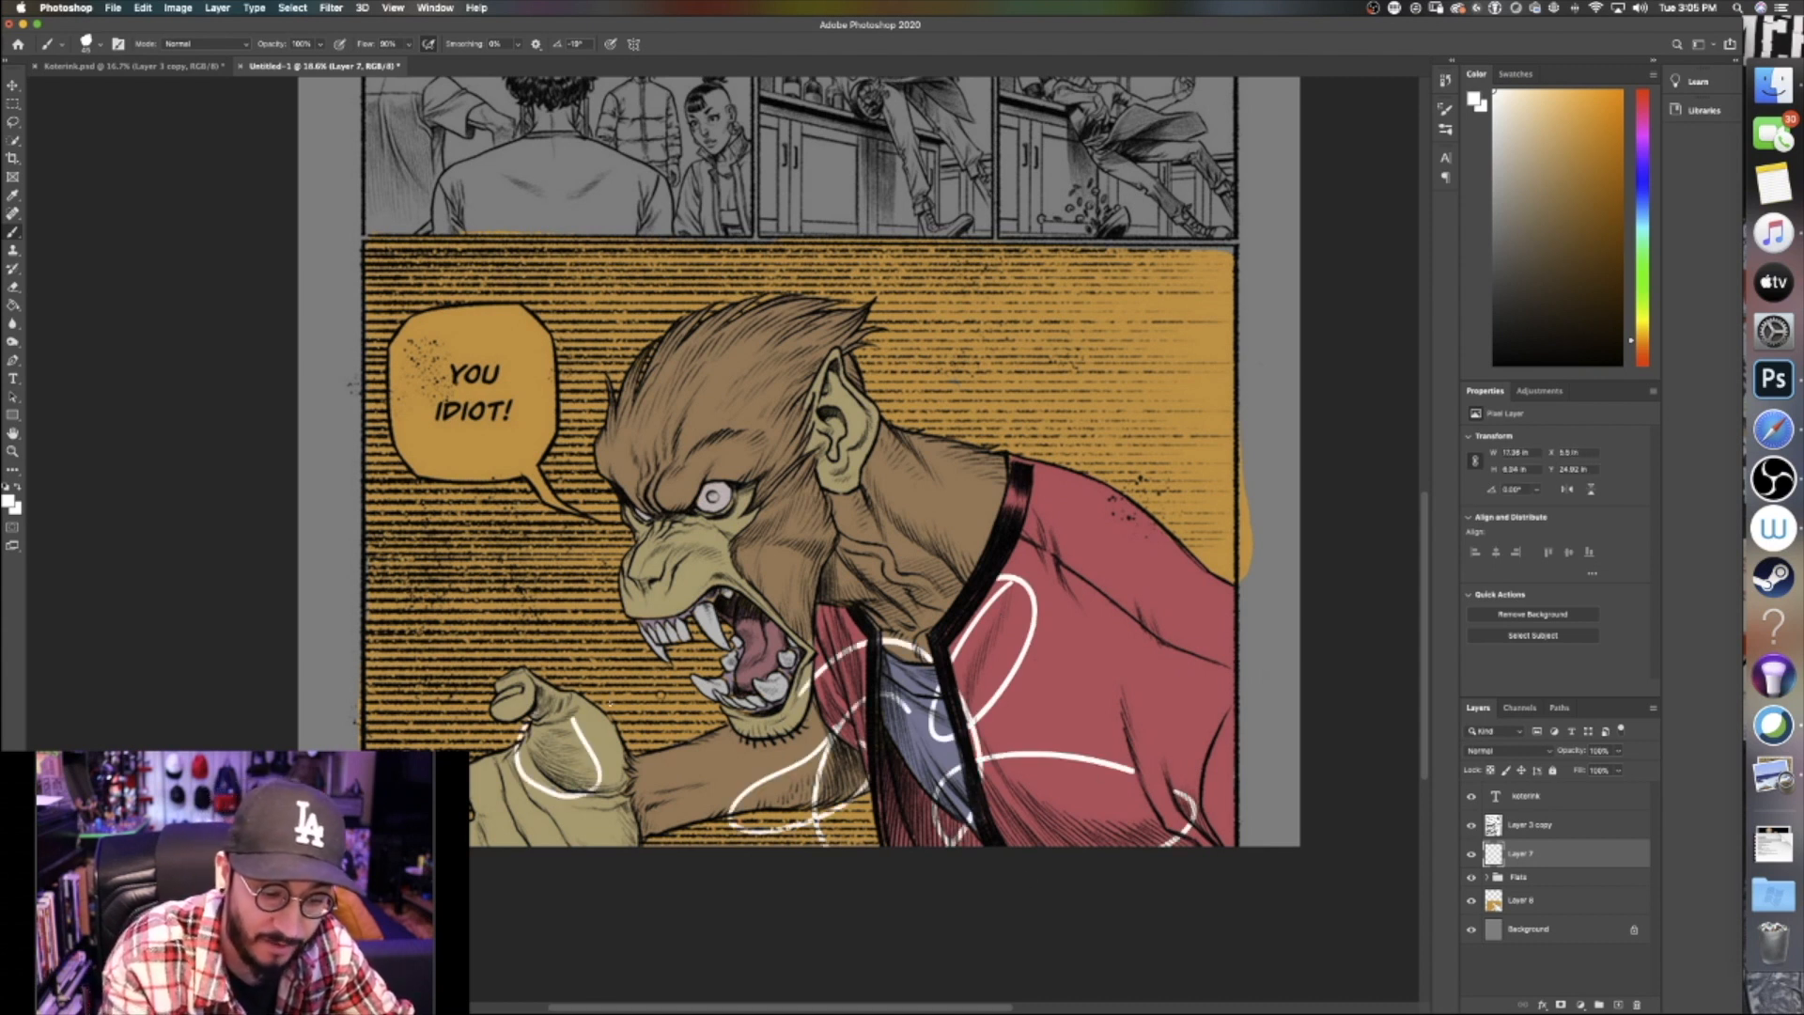
{"action": "left_click_drag", "start_coordinate": [846, 540], "coordinate": [827, 540]}
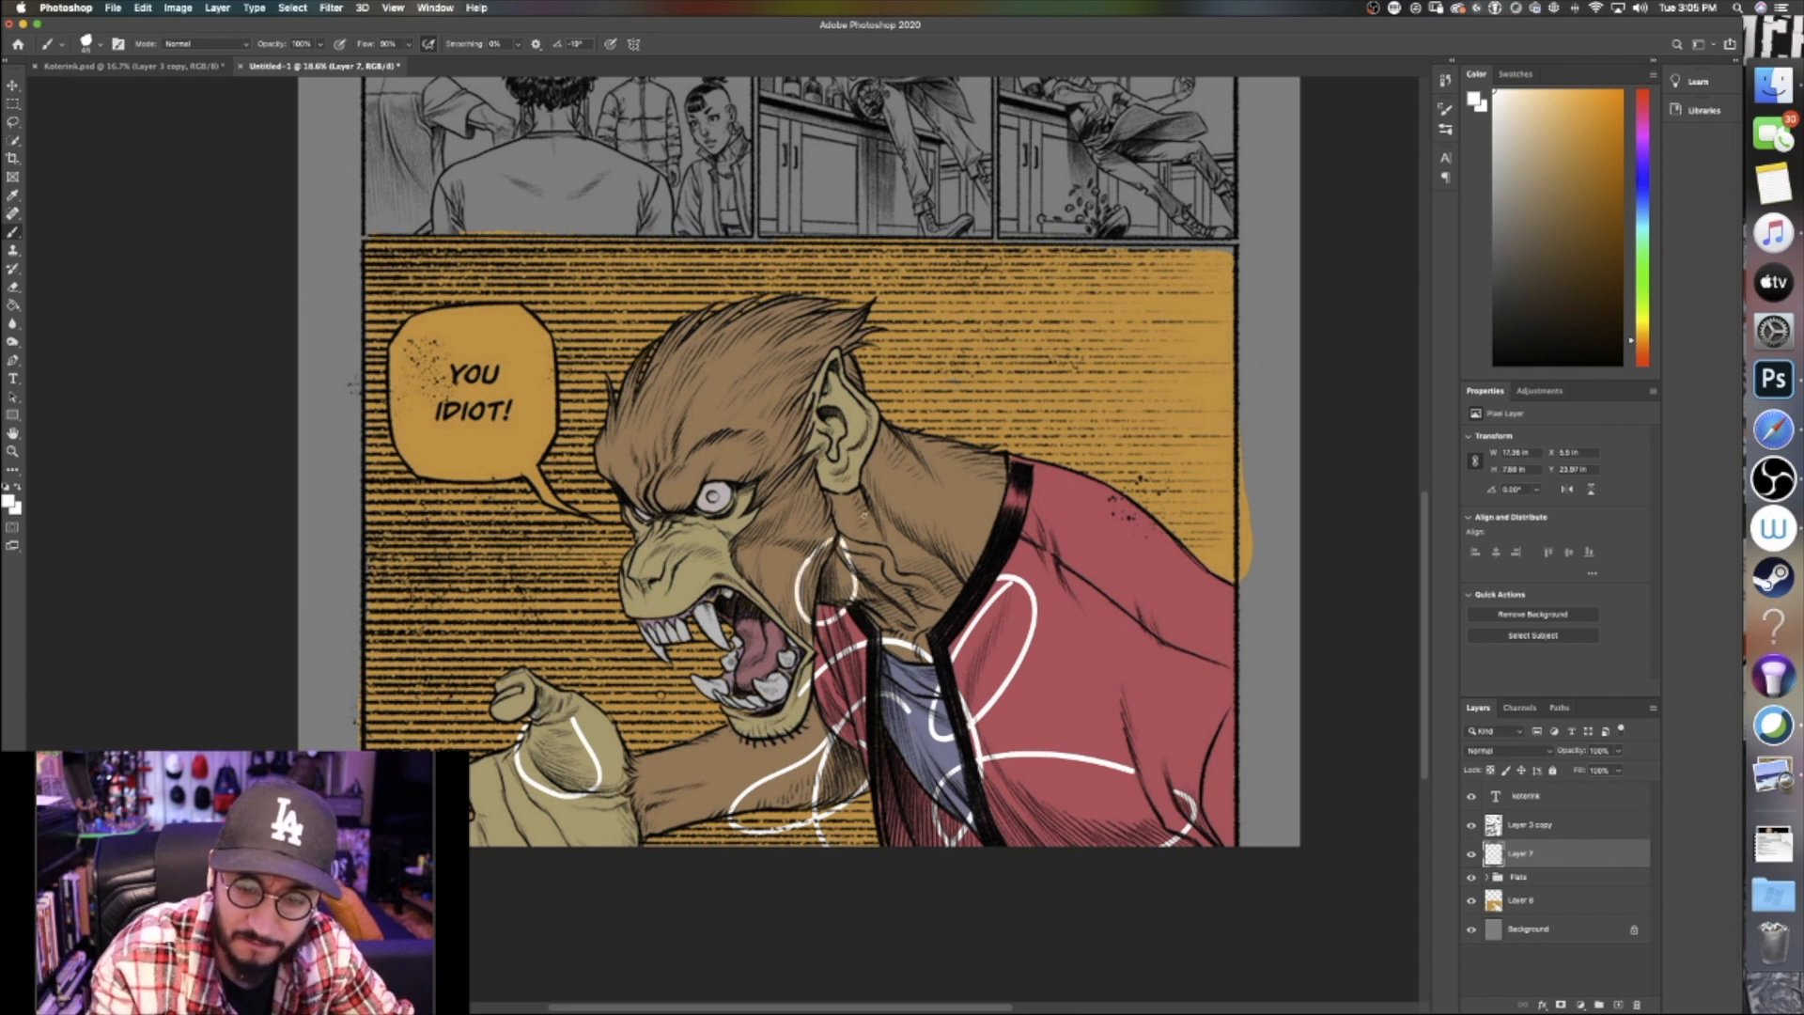
{"action": "left_click_drag", "start_coordinate": [719, 629], "coordinate": [784, 644]}
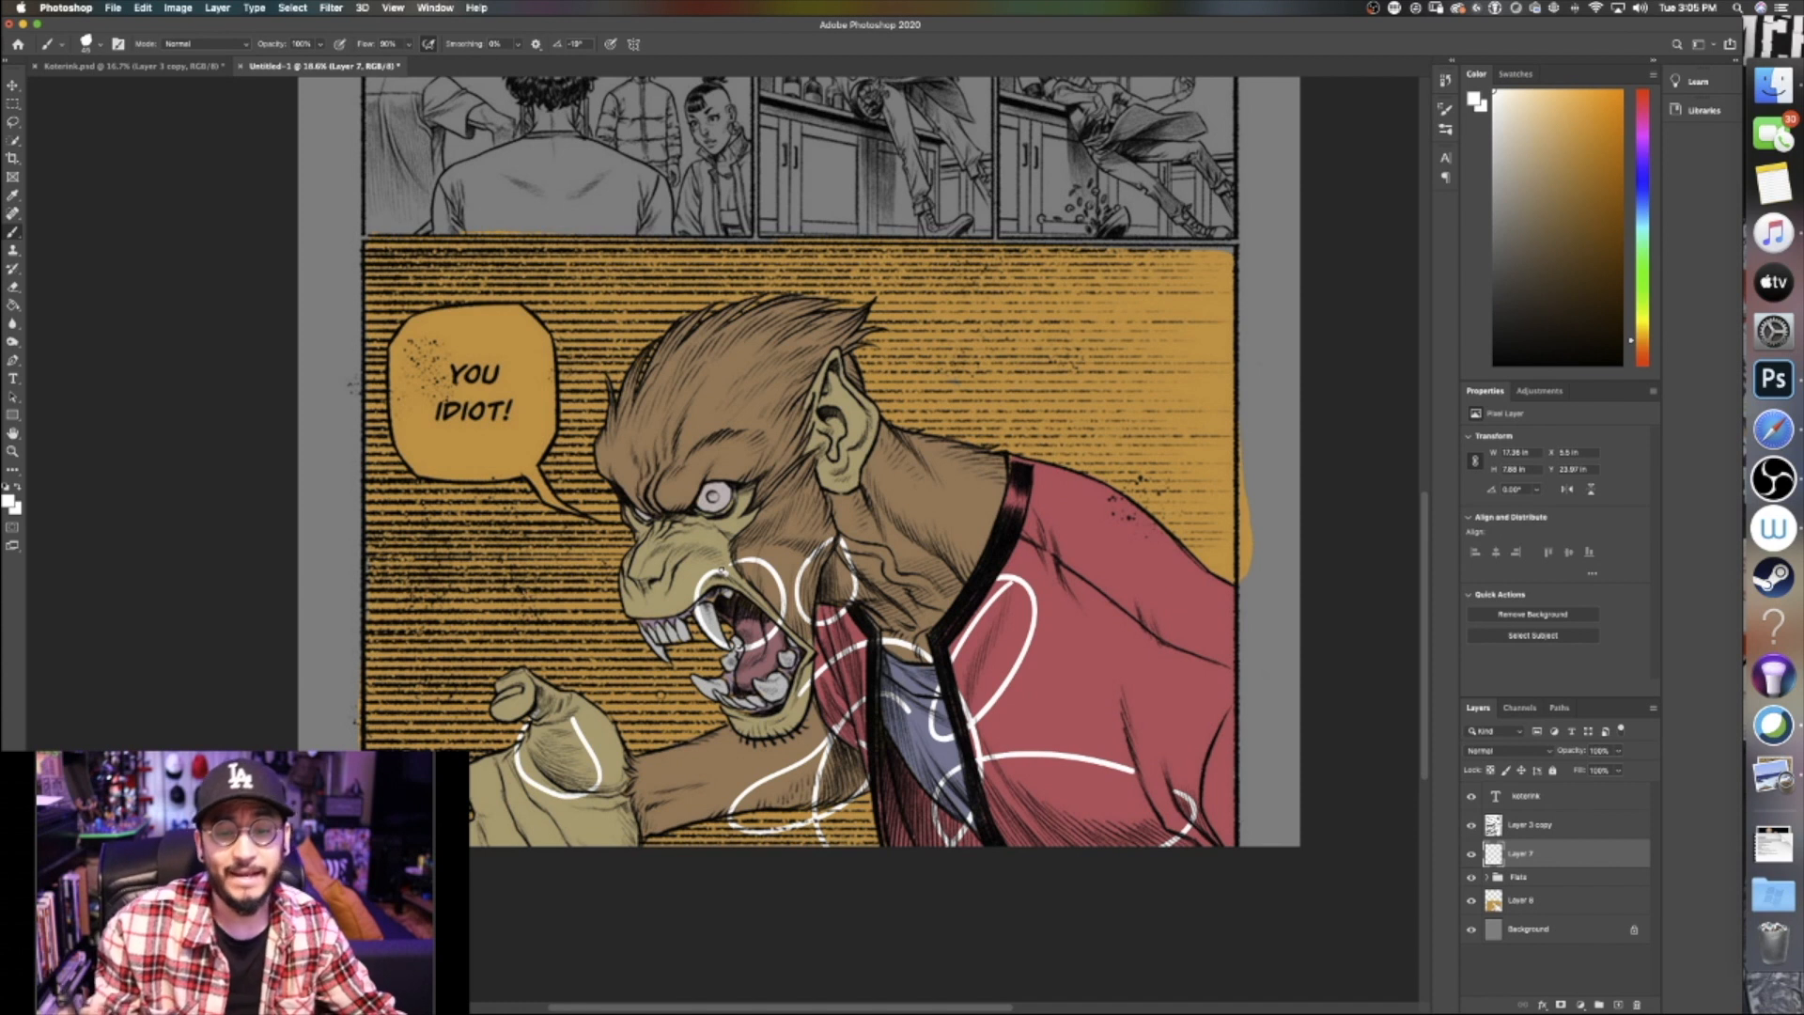
{"action": "left_click", "coordinate": [1636, 1005]}
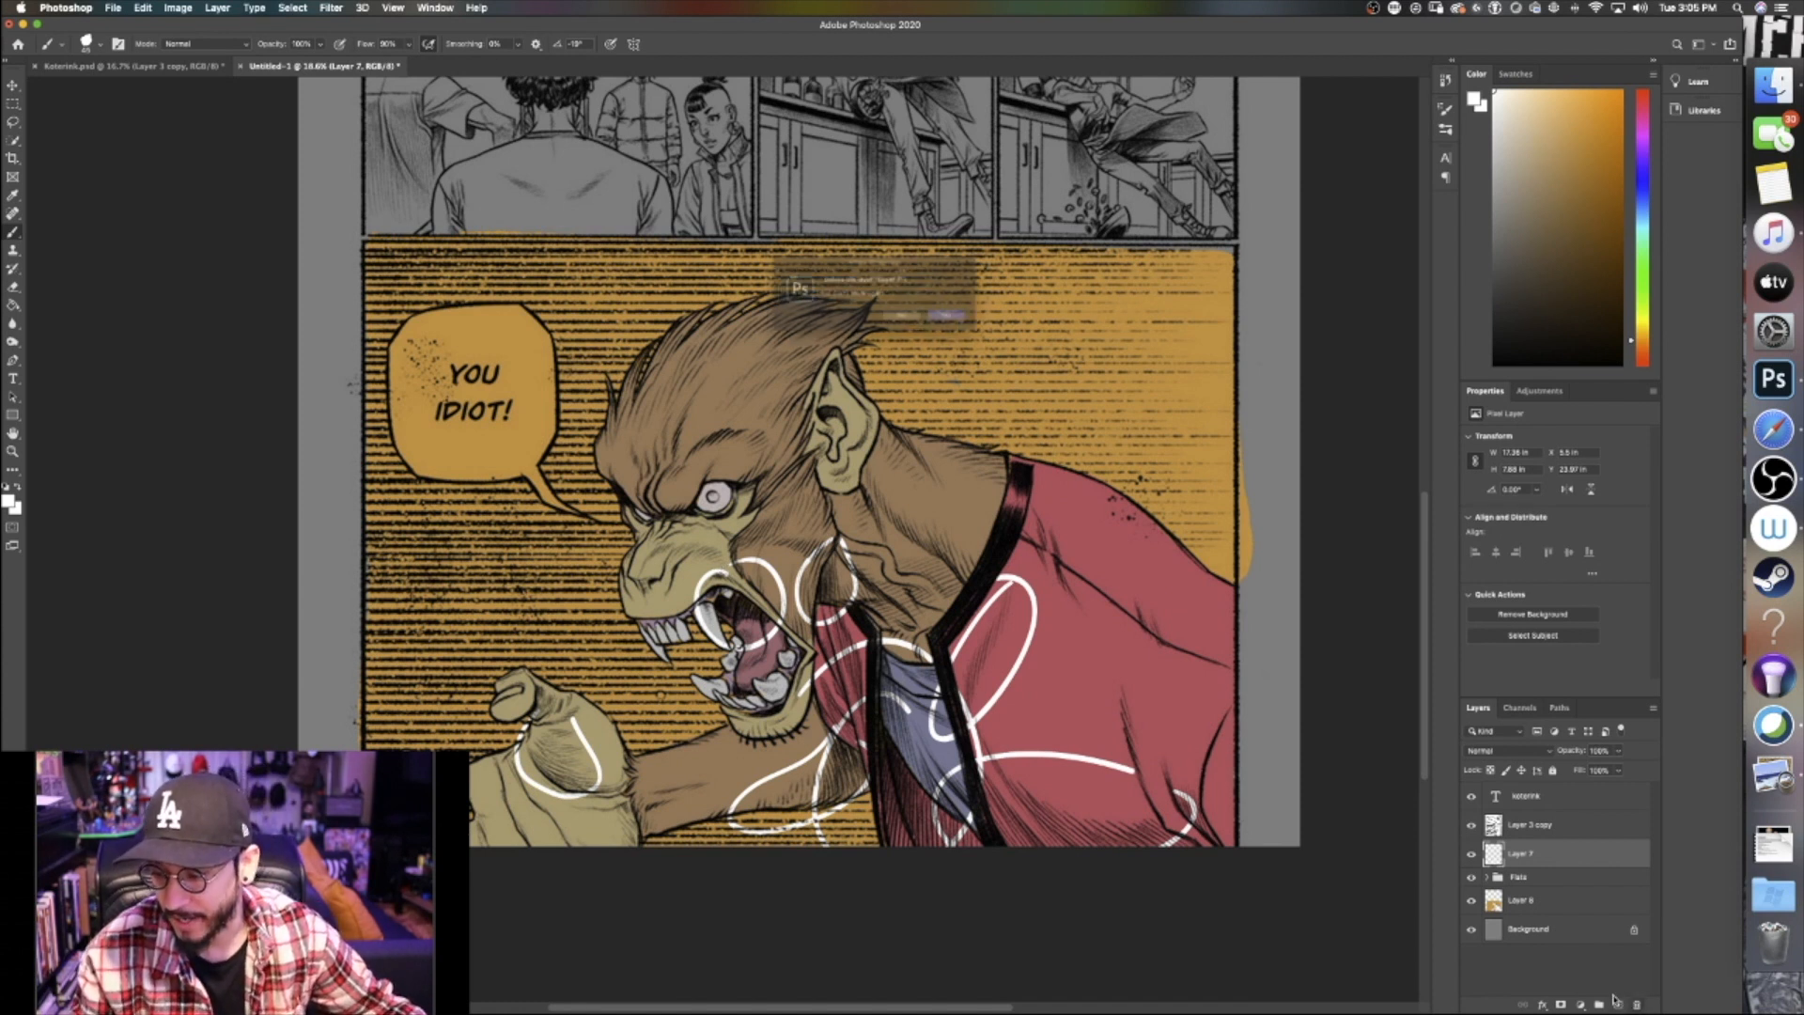
{"action": "left_click", "coordinate": [980, 326]}
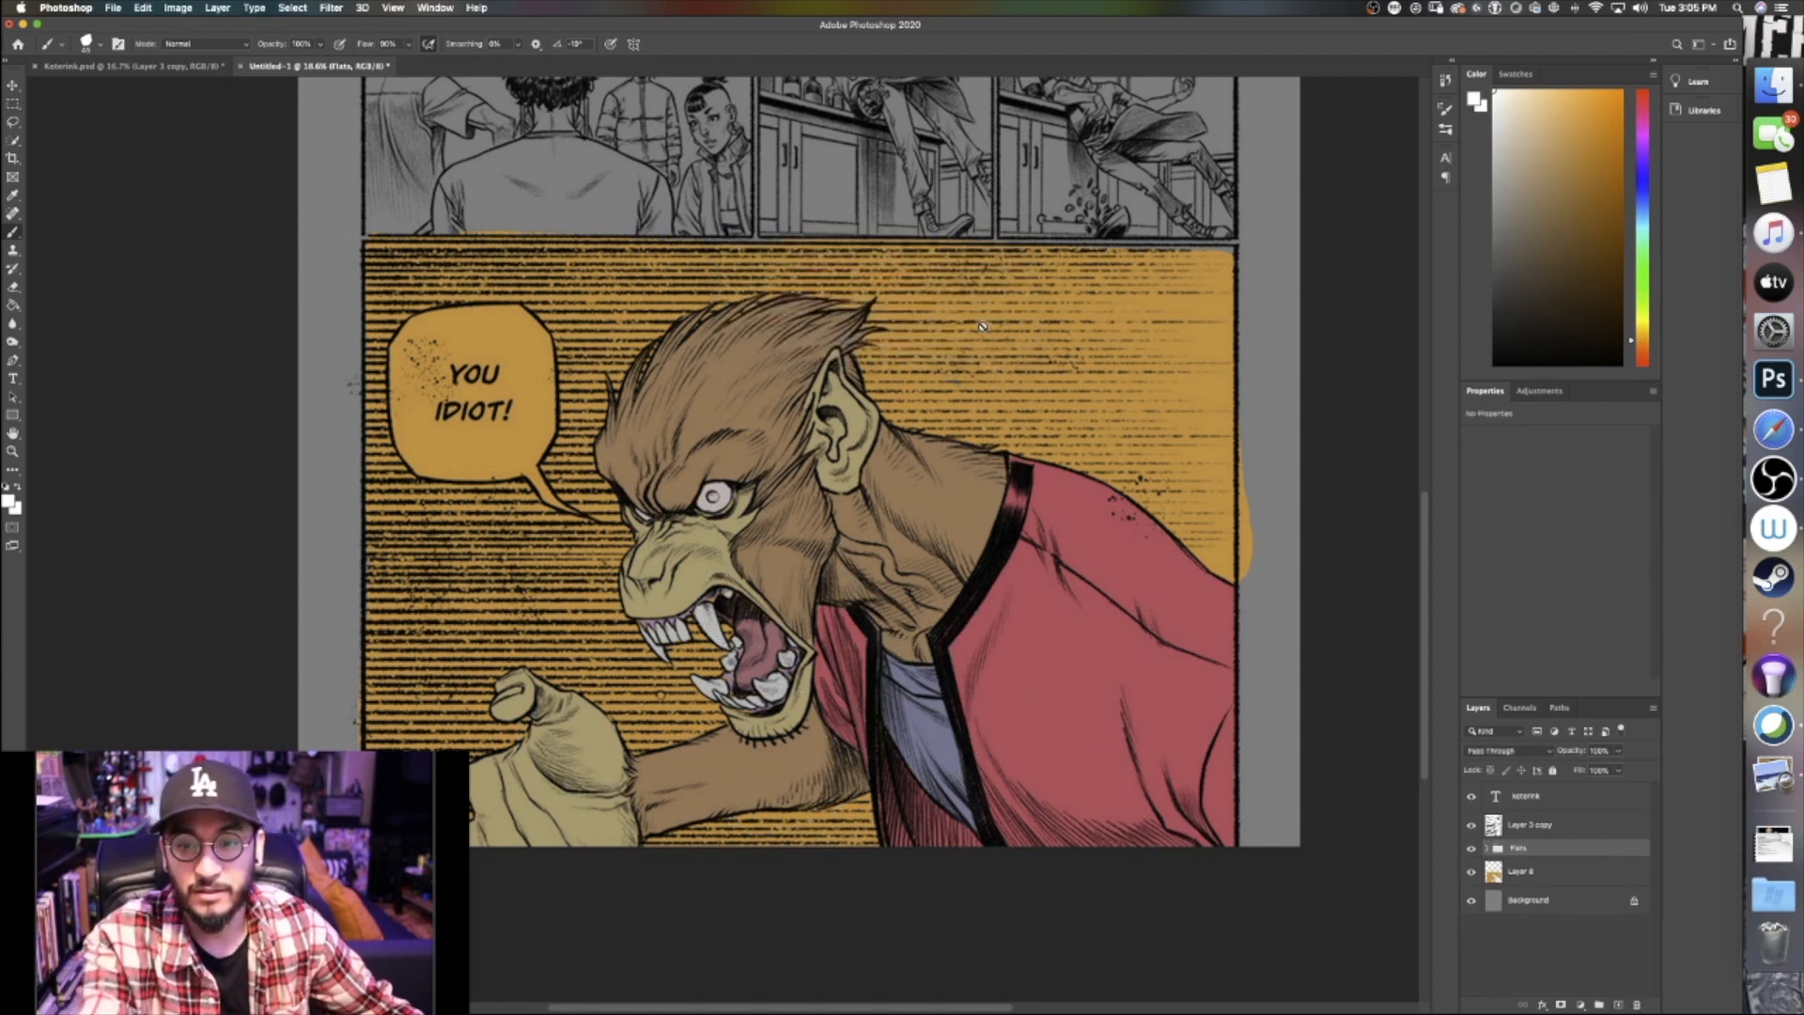
Create a new layer above the Flats group, choose a muted purple paint colour, and set the layer's blend mode to Multiply
{"action": "left_click", "coordinate": [1618, 1005]}
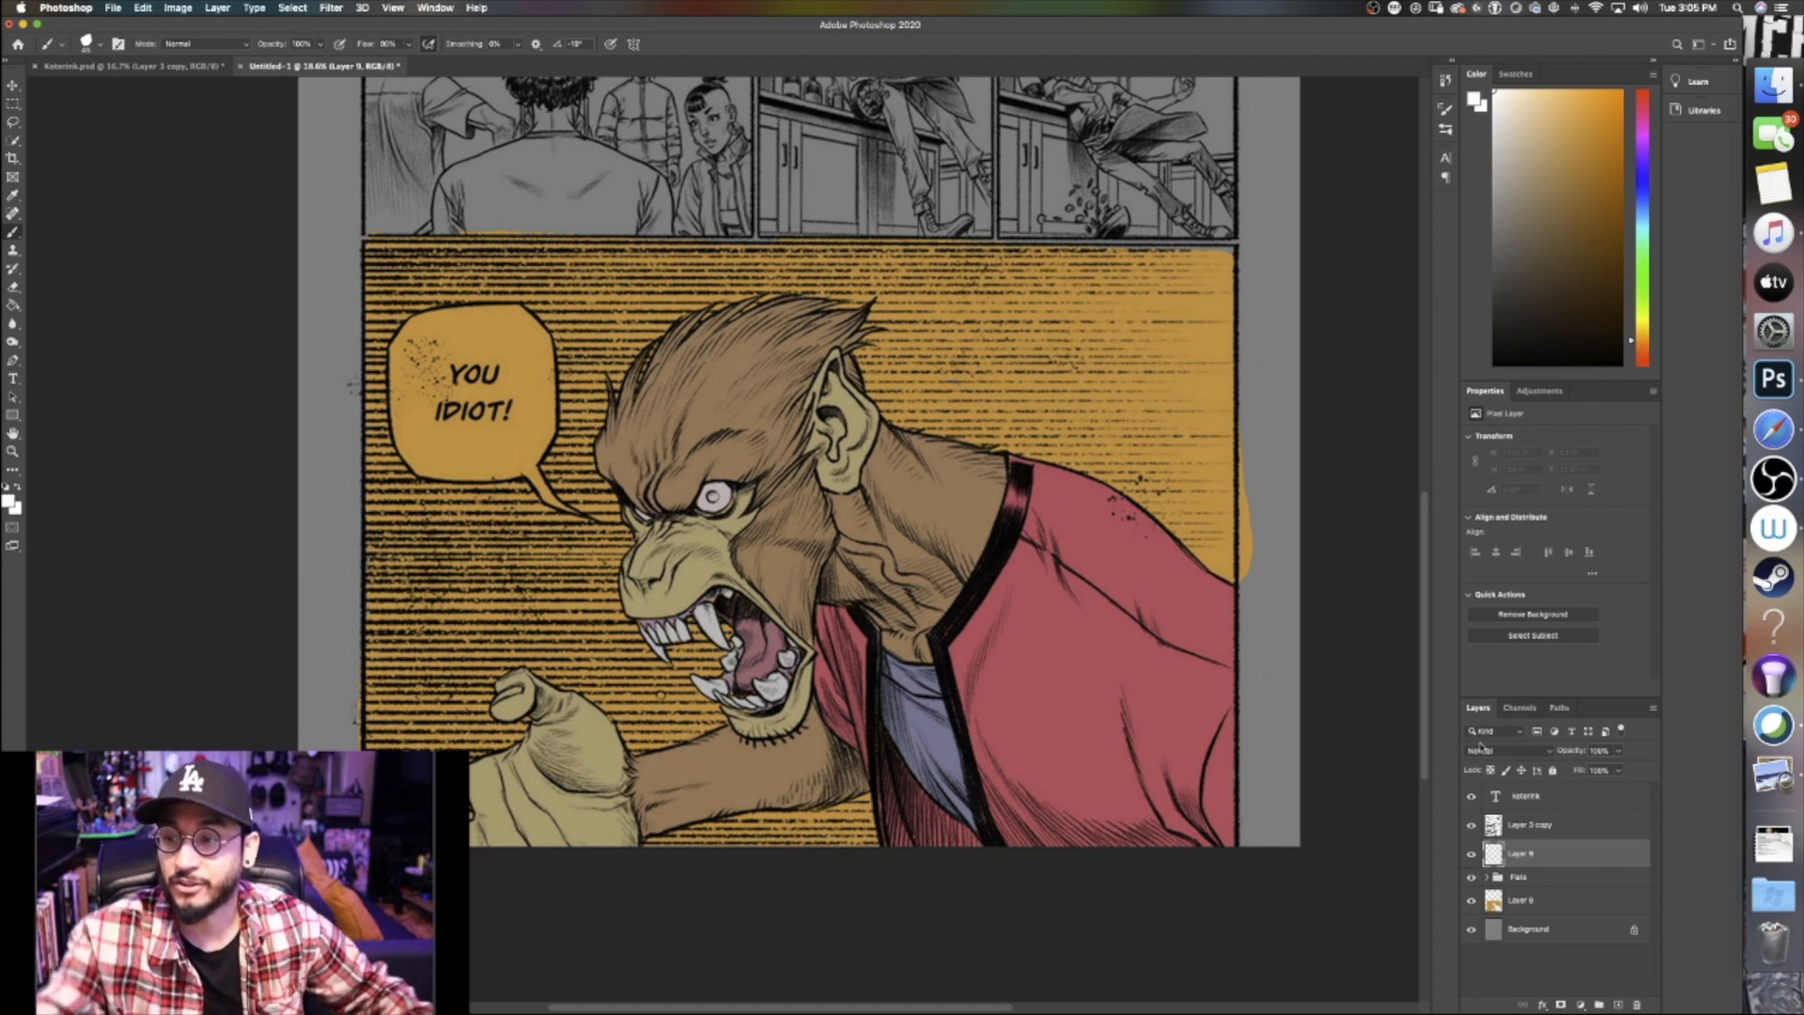
{"action": "left_click", "coordinate": [1642, 139]}
{"action": "left_click", "coordinate": [1525, 172]}
{"action": "left_click_drag", "start_coordinate": [1525, 172], "coordinate": [1527, 172]}
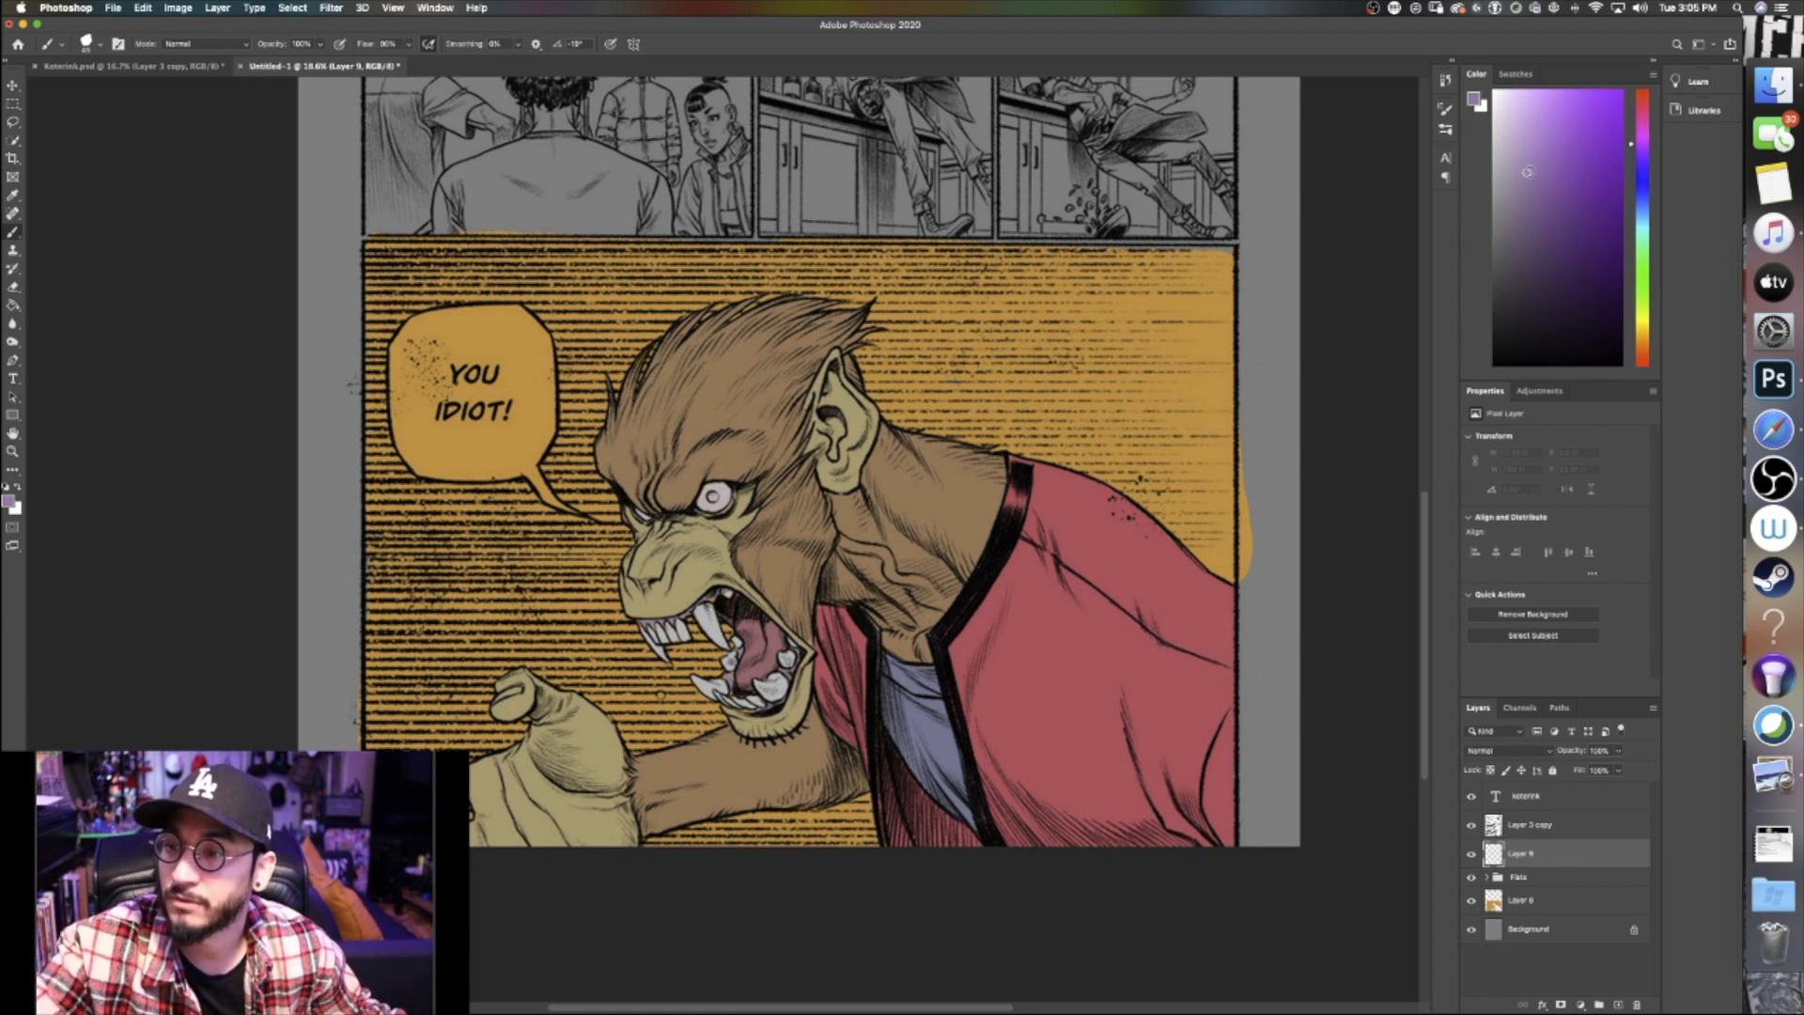
{"action": "left_click", "coordinate": [1503, 751]}
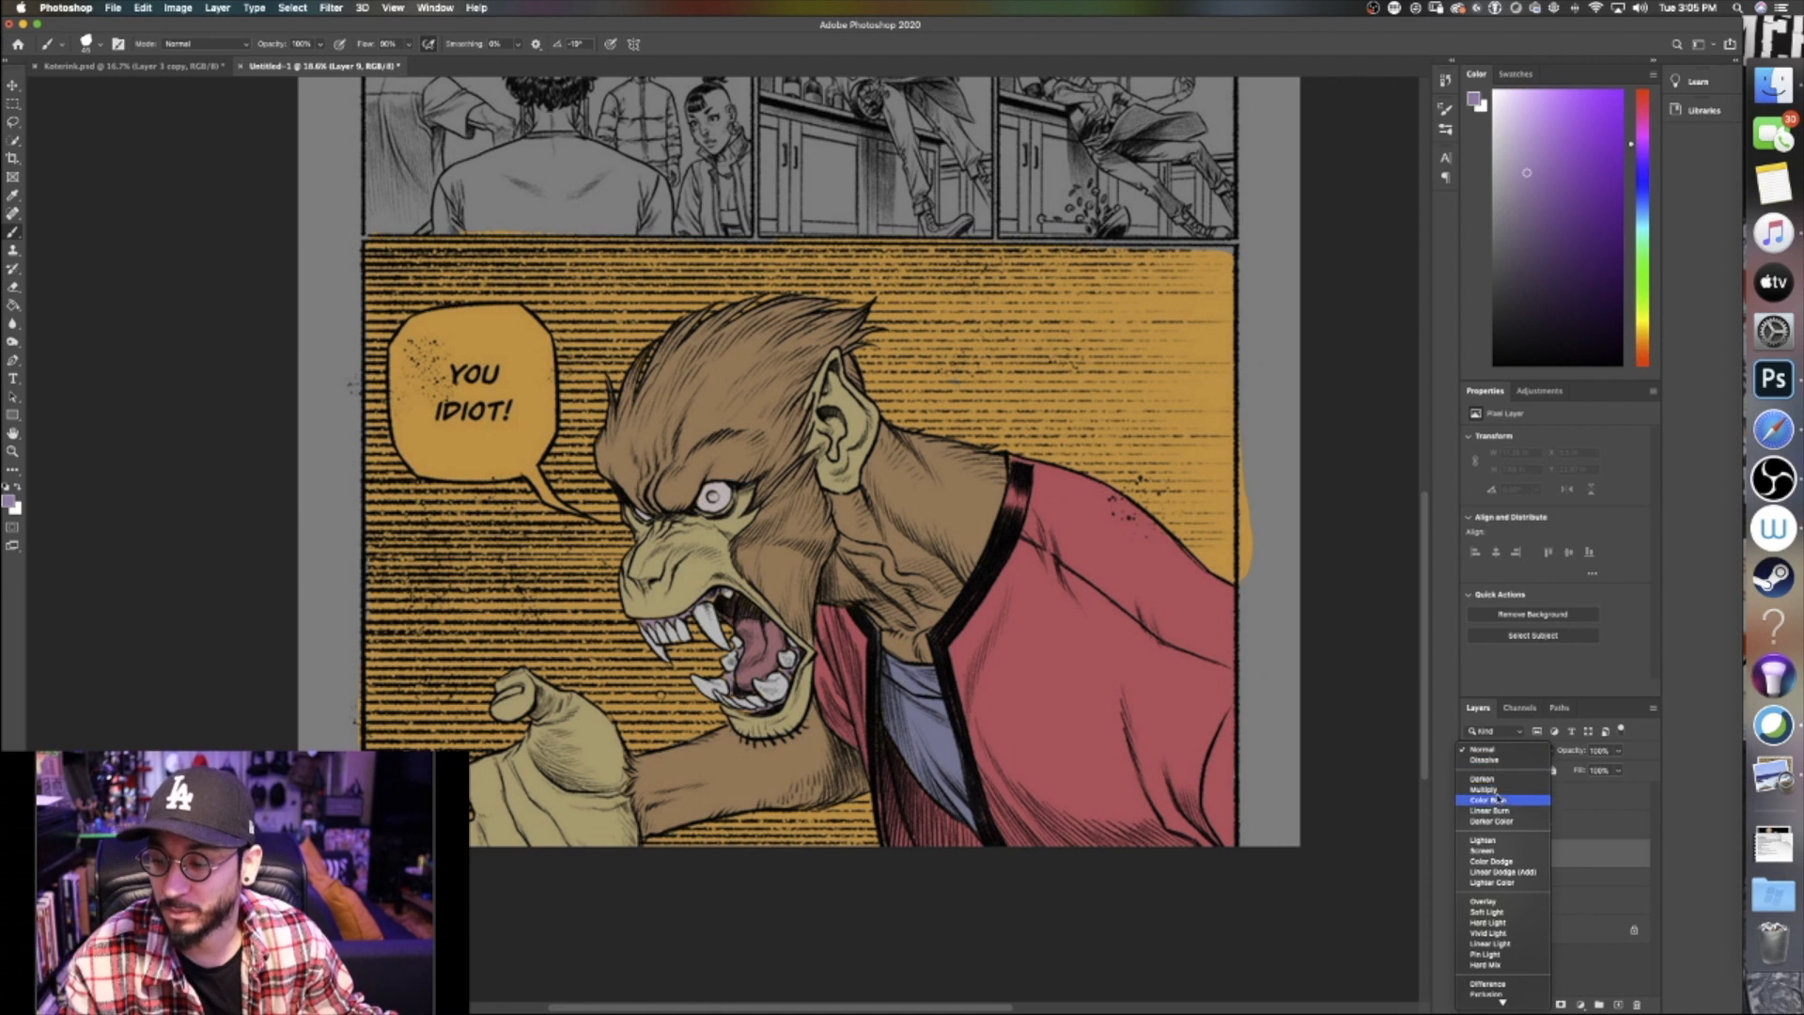
{"action": "left_click", "coordinate": [1485, 790]}
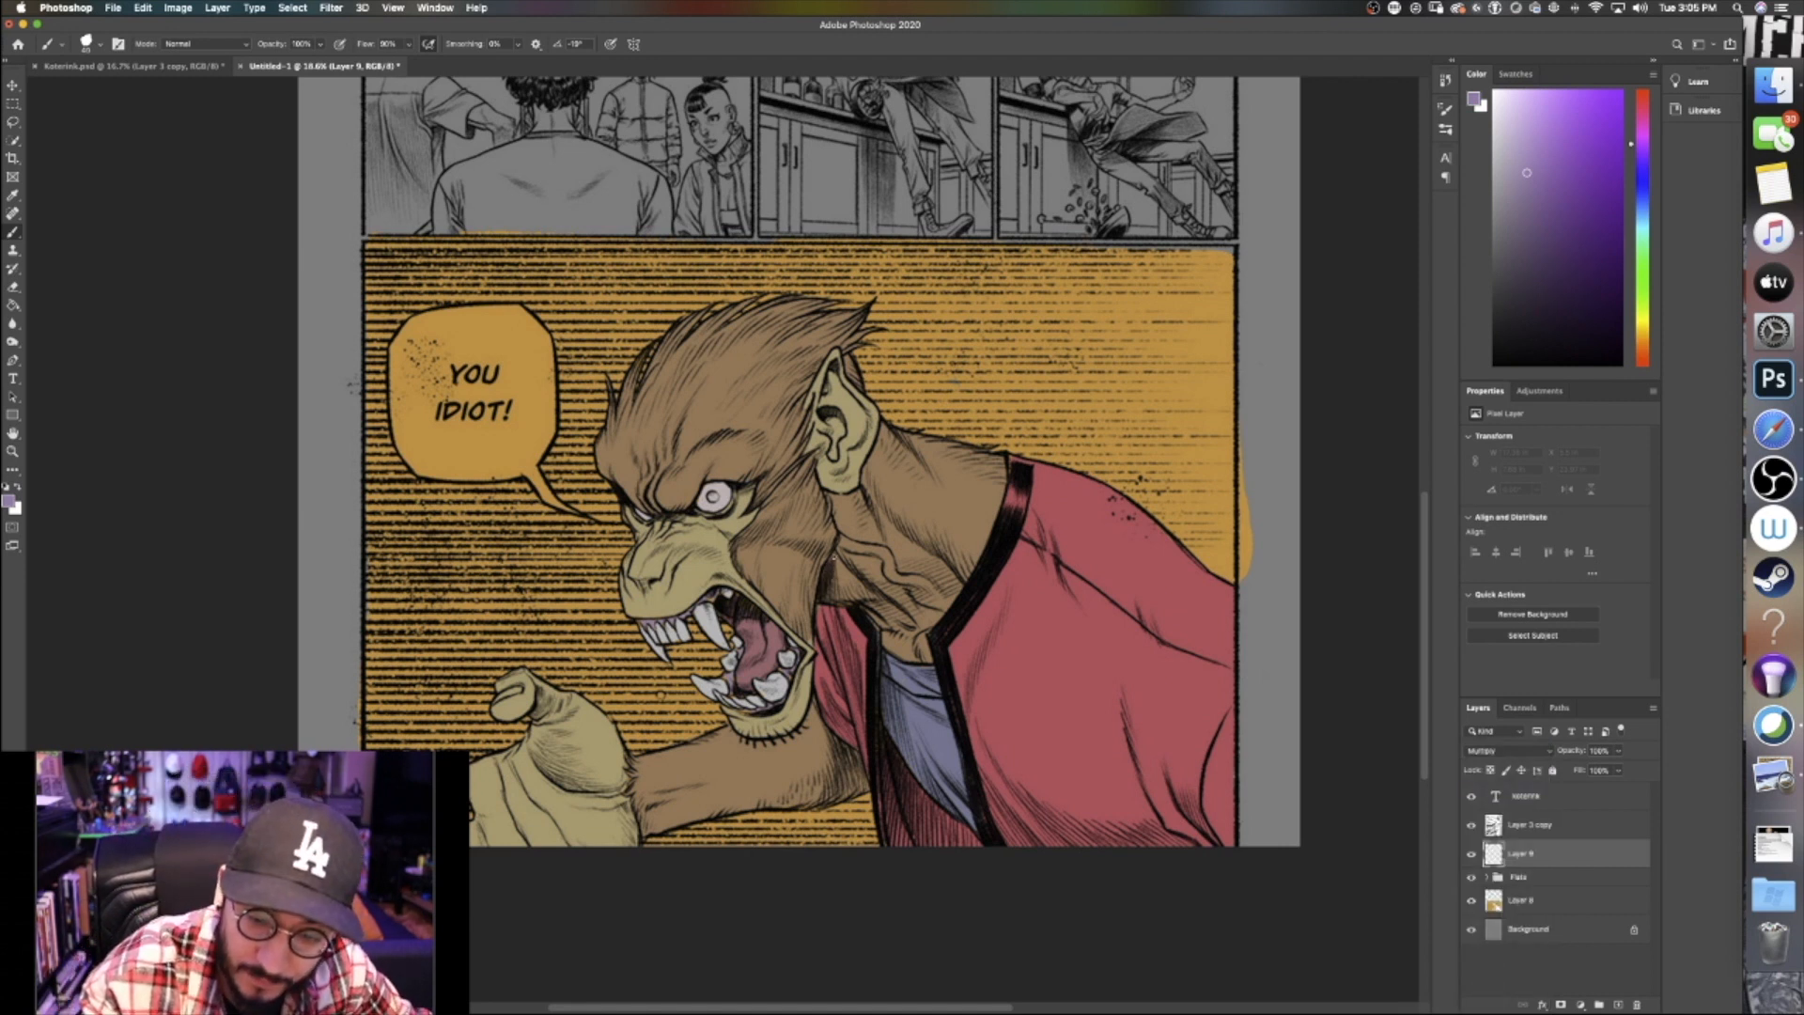
Paint purple shadows behind the creature's jaw and along the bridge of its snout, lowering the brush opacity to 80% between strokes
{"action": "mouse_move", "coordinate": [838, 549]}
{"action": "left_mouse_down"}
{"action": "mouse_move", "coordinate": [822, 600]}
{"action": "mouse_move", "coordinate": [840, 541]}
{"action": "mouse_move", "coordinate": [827, 498]}
{"action": "left_mouse_up"}
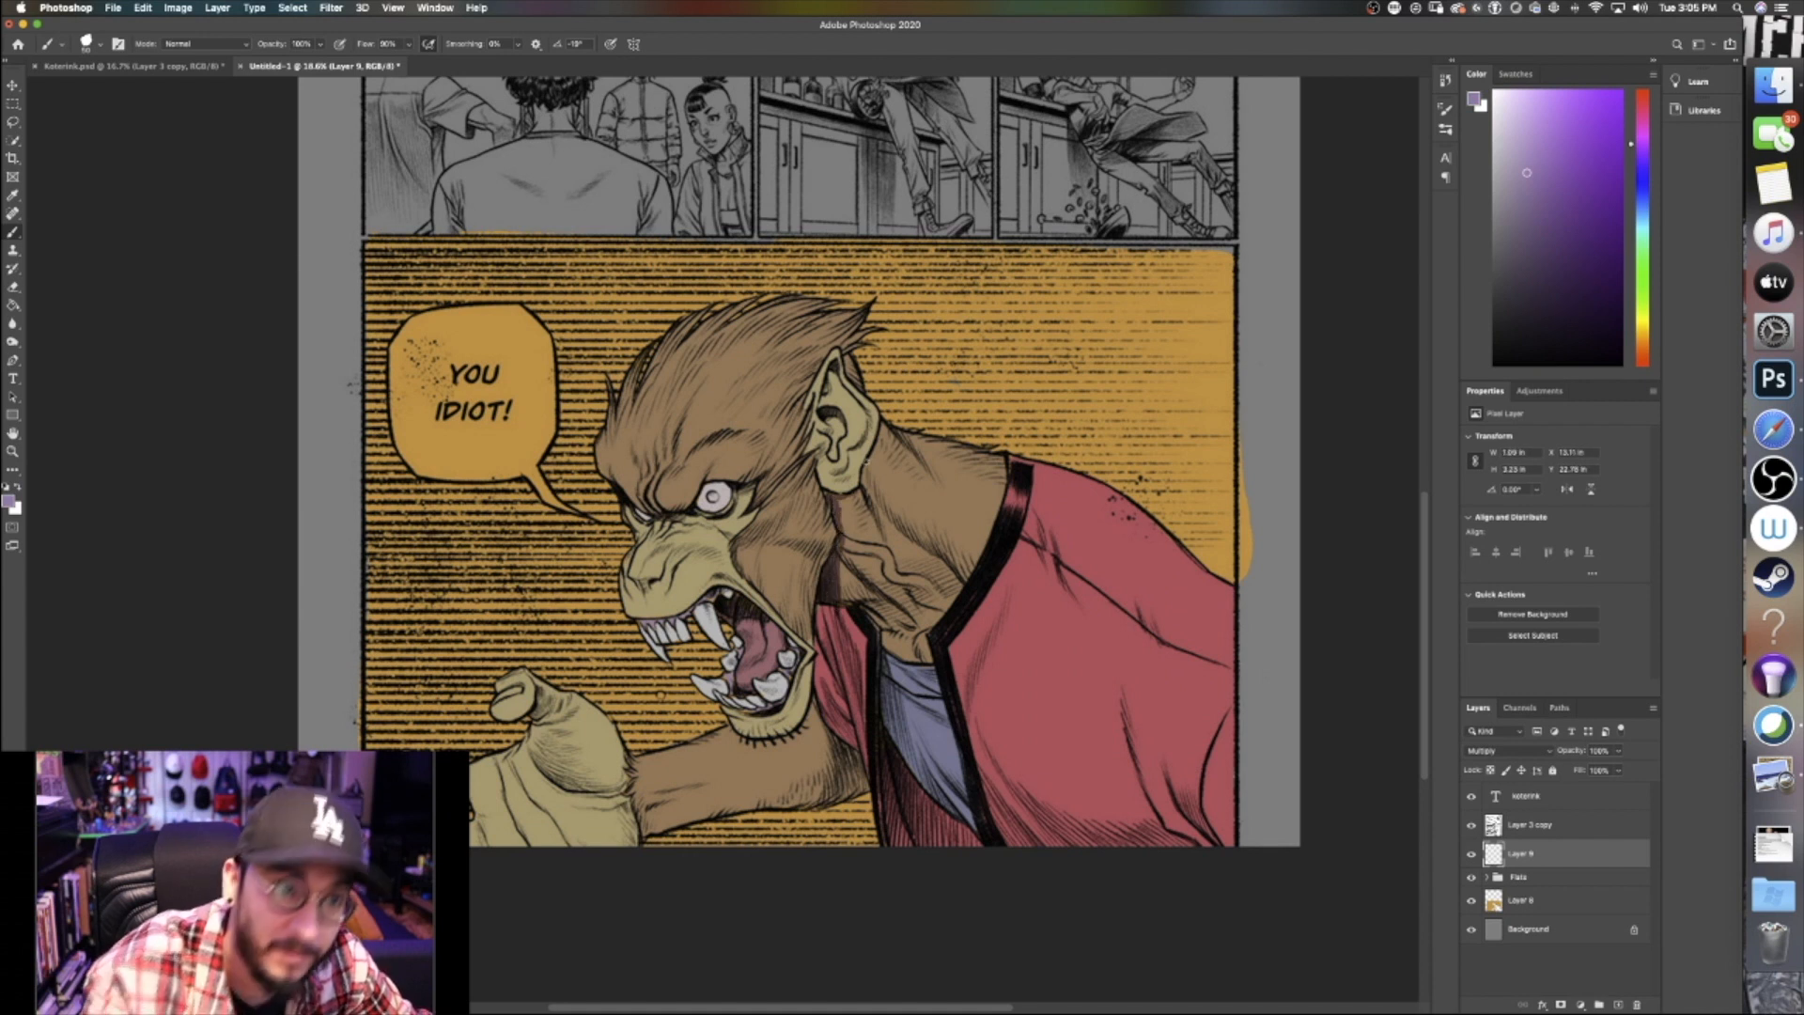
{"action": "left_click", "coordinate": [321, 44]}
{"action": "left_click_drag", "start_coordinate": [324, 62], "coordinate": [312, 63]}
{"action": "left_click", "coordinate": [324, 46]}
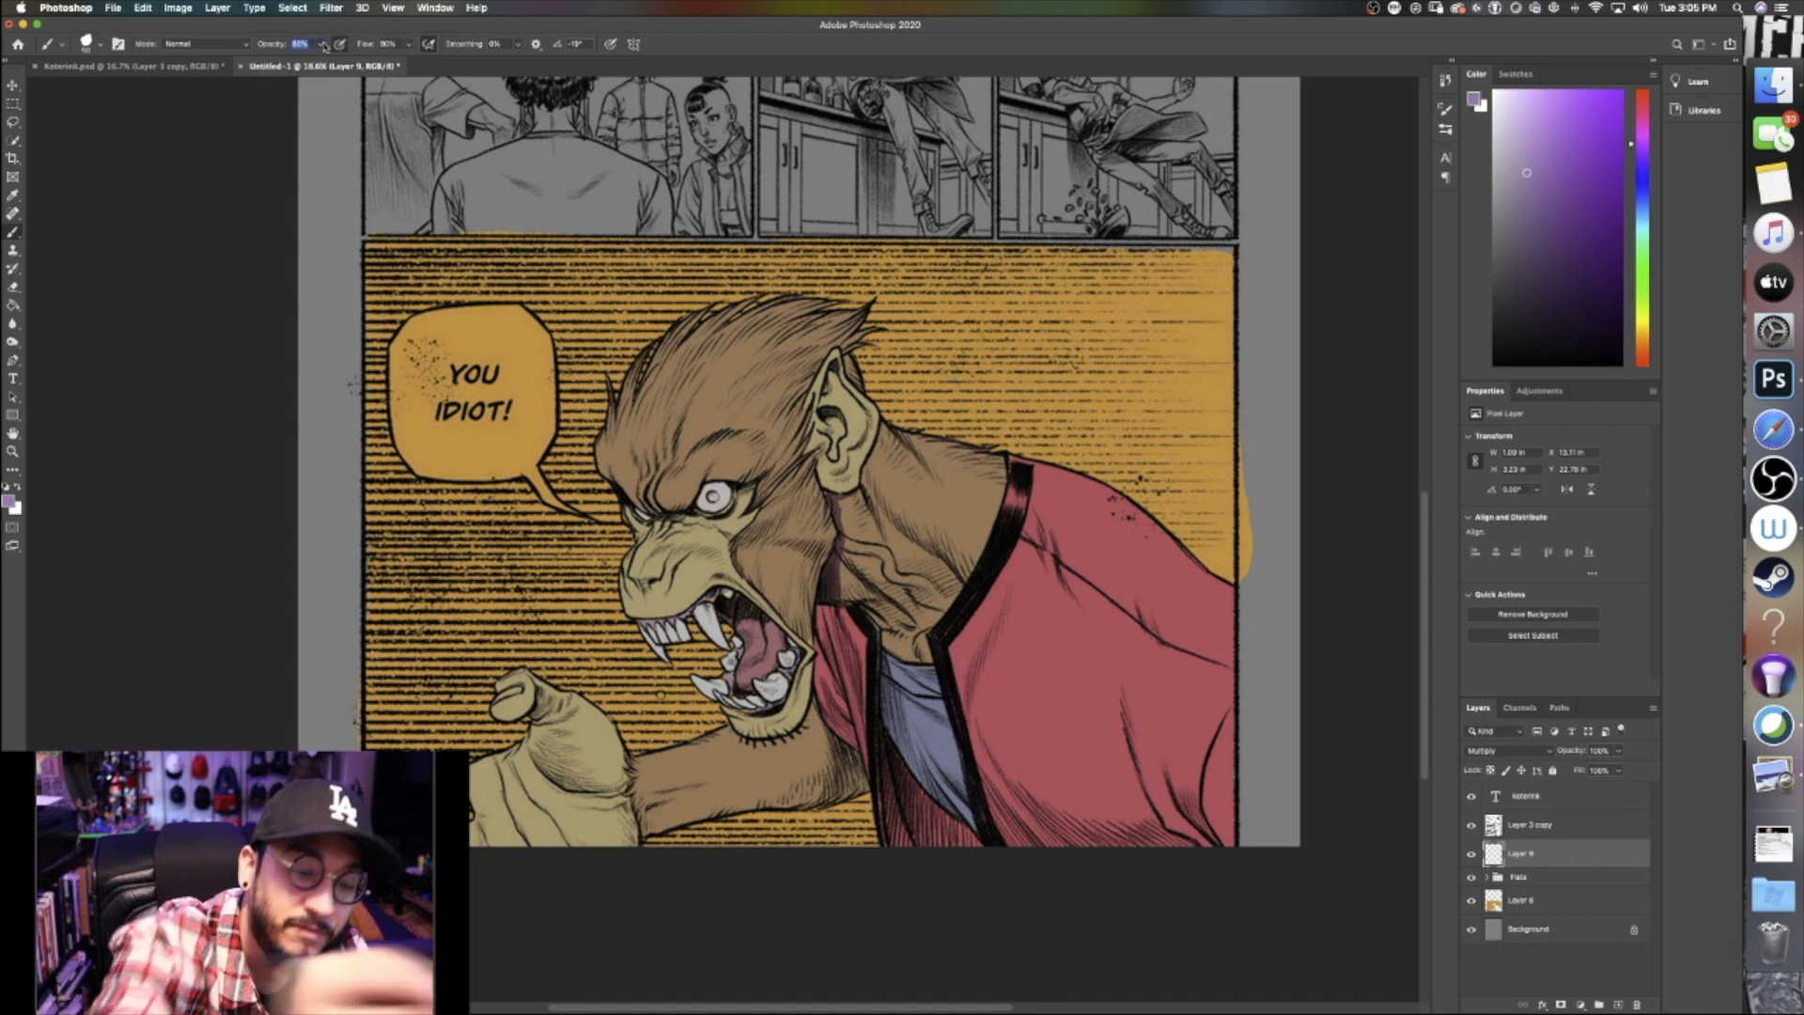
{"action": "left_click", "coordinate": [643, 586]}
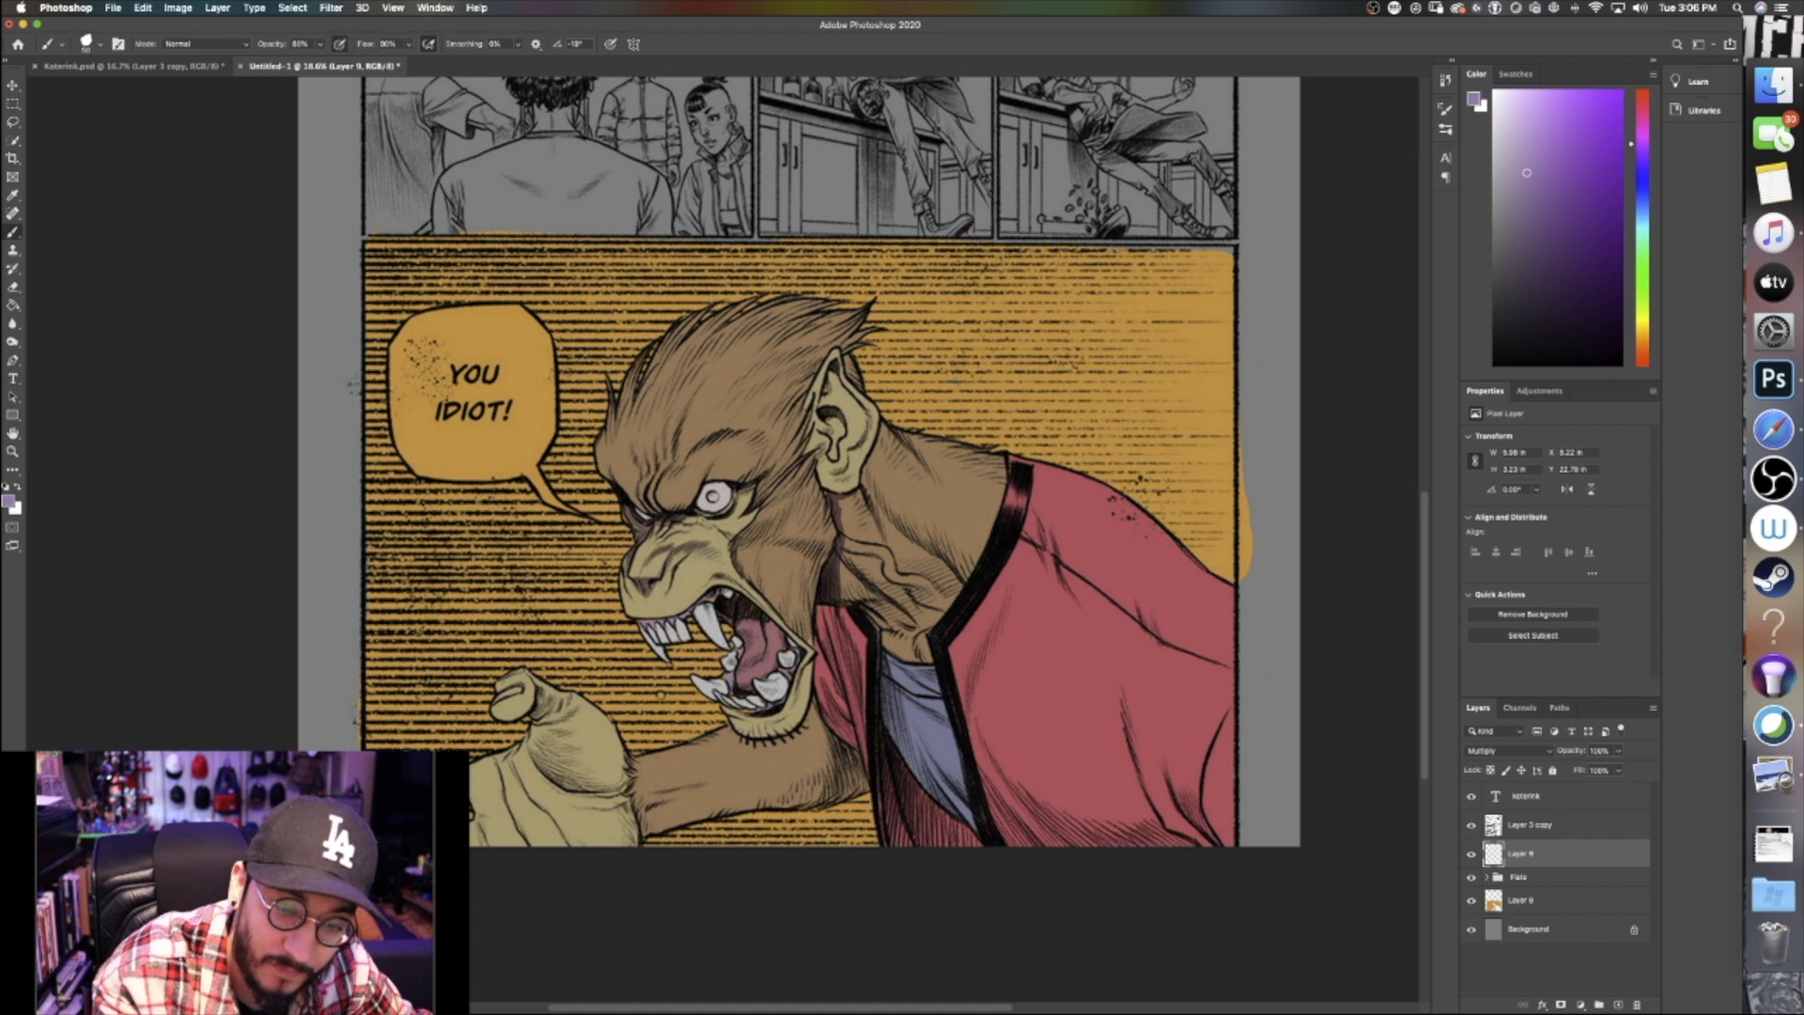
Reduce the brush opacity further and shade beneath the creature's eye and across its cheek
{"action": "left_click_drag", "start_coordinate": [320, 44], "coordinate": [306, 59]}
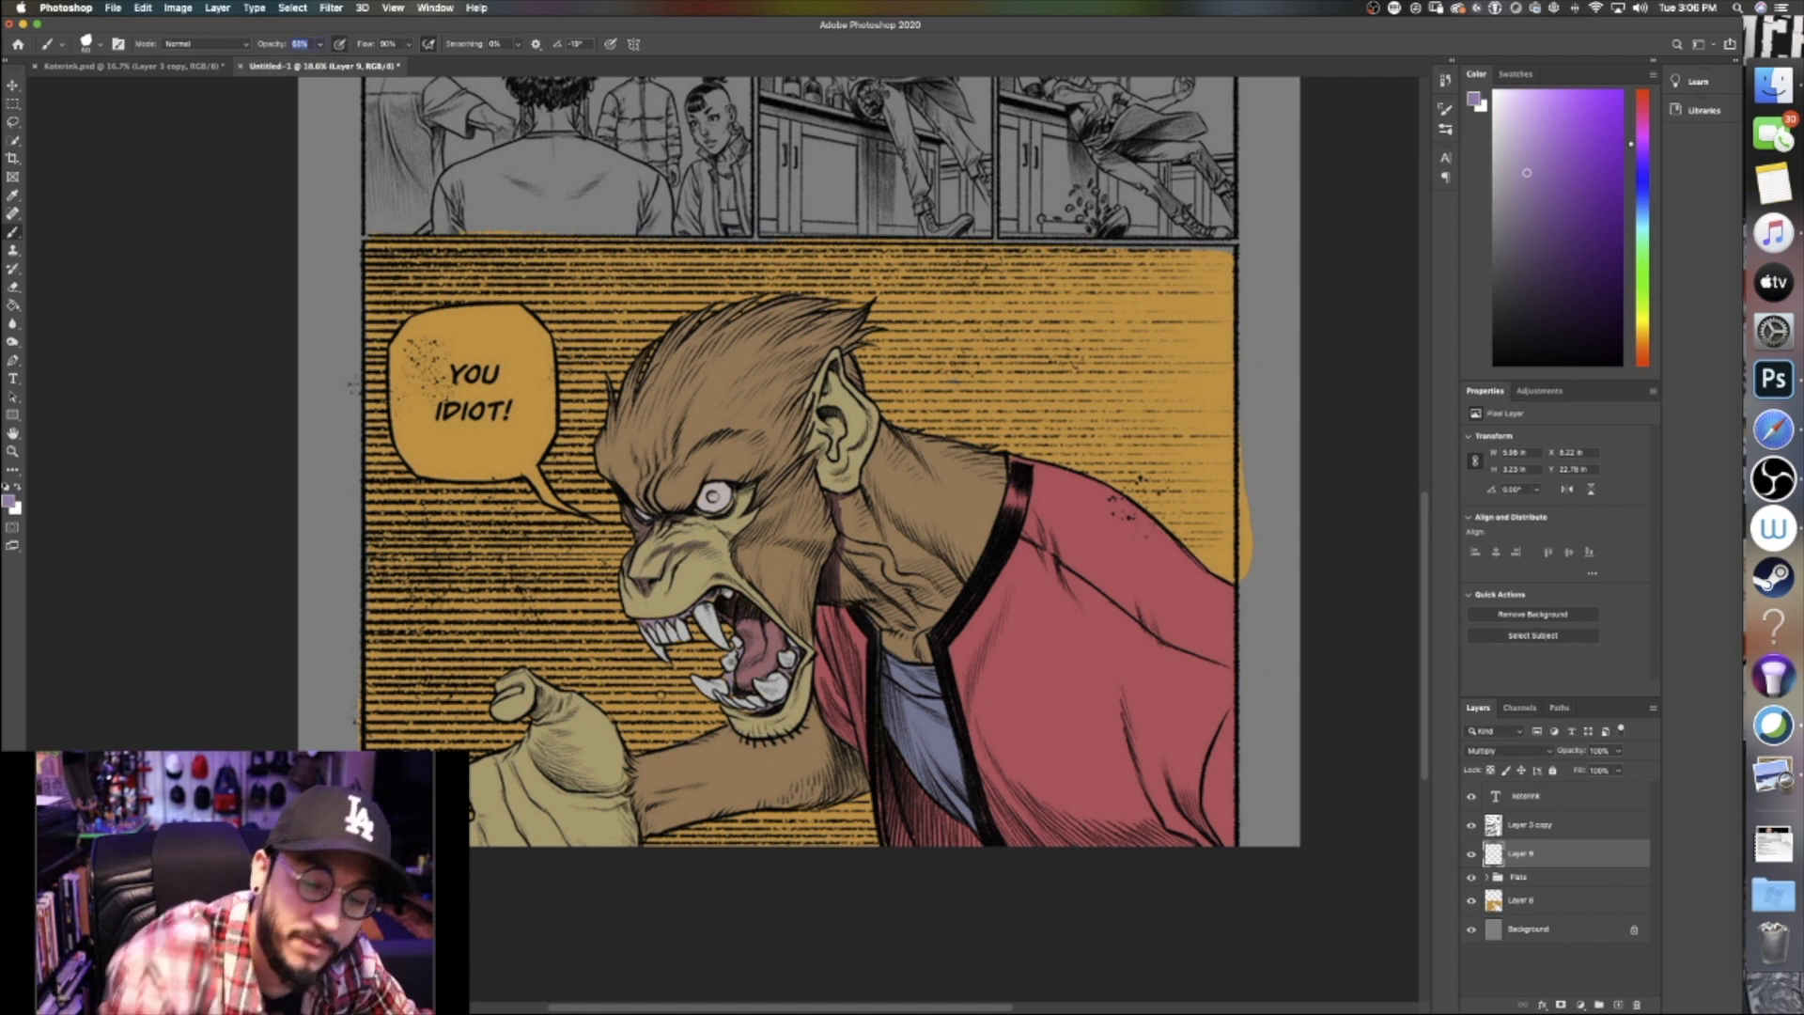
{"action": "left_click_drag", "start_coordinate": [714, 550], "coordinate": [684, 579]}
{"action": "left_click_drag", "start_coordinate": [321, 45], "coordinate": [309, 62]}
{"action": "mouse_move", "coordinate": [710, 516]}
{"action": "left_mouse_down"}
{"action": "mouse_move", "coordinate": [690, 535]}
{"action": "mouse_move", "coordinate": [782, 481]}
{"action": "mouse_move", "coordinate": [756, 449]}
{"action": "mouse_move", "coordinate": [750, 468]}
{"action": "mouse_move", "coordinate": [776, 455]}
{"action": "left_mouse_up"}
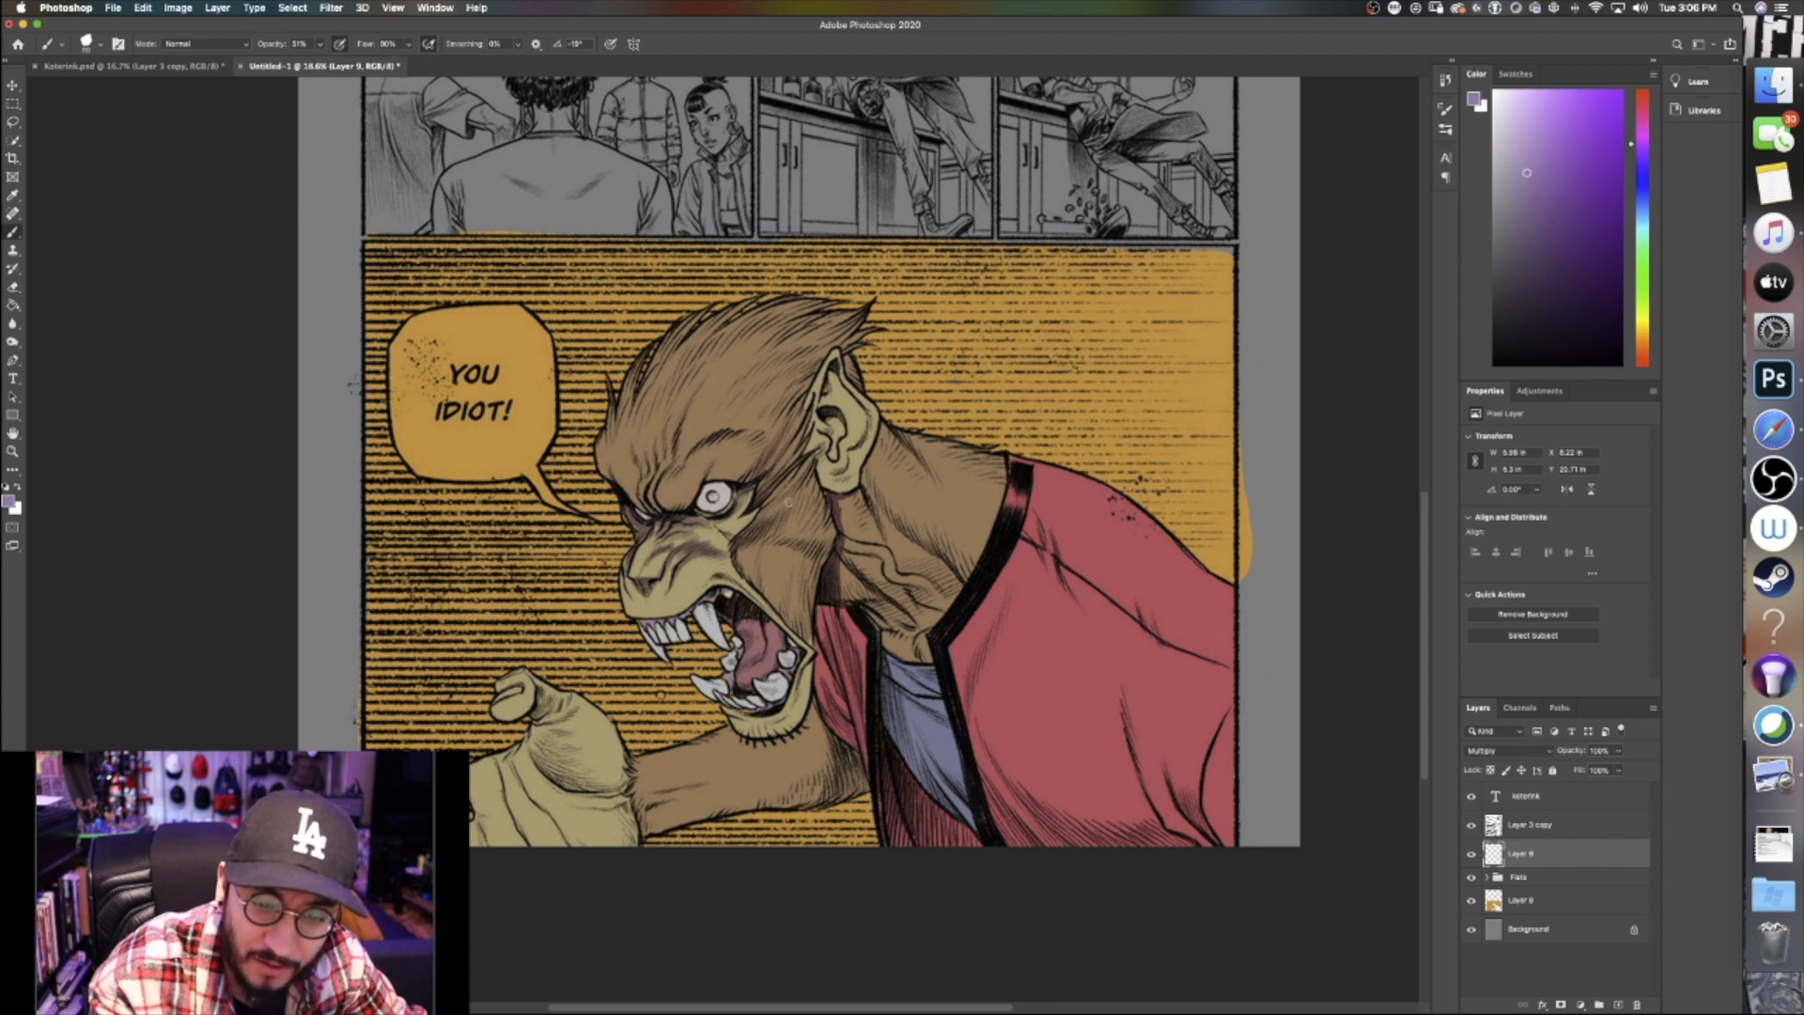
{"action": "mouse_move", "coordinate": [772, 543]}
{"action": "left_mouse_down"}
{"action": "mouse_move", "coordinate": [815, 530]}
{"action": "mouse_move", "coordinate": [808, 599]}
{"action": "mouse_move", "coordinate": [812, 550]}
{"action": "left_mouse_up"}
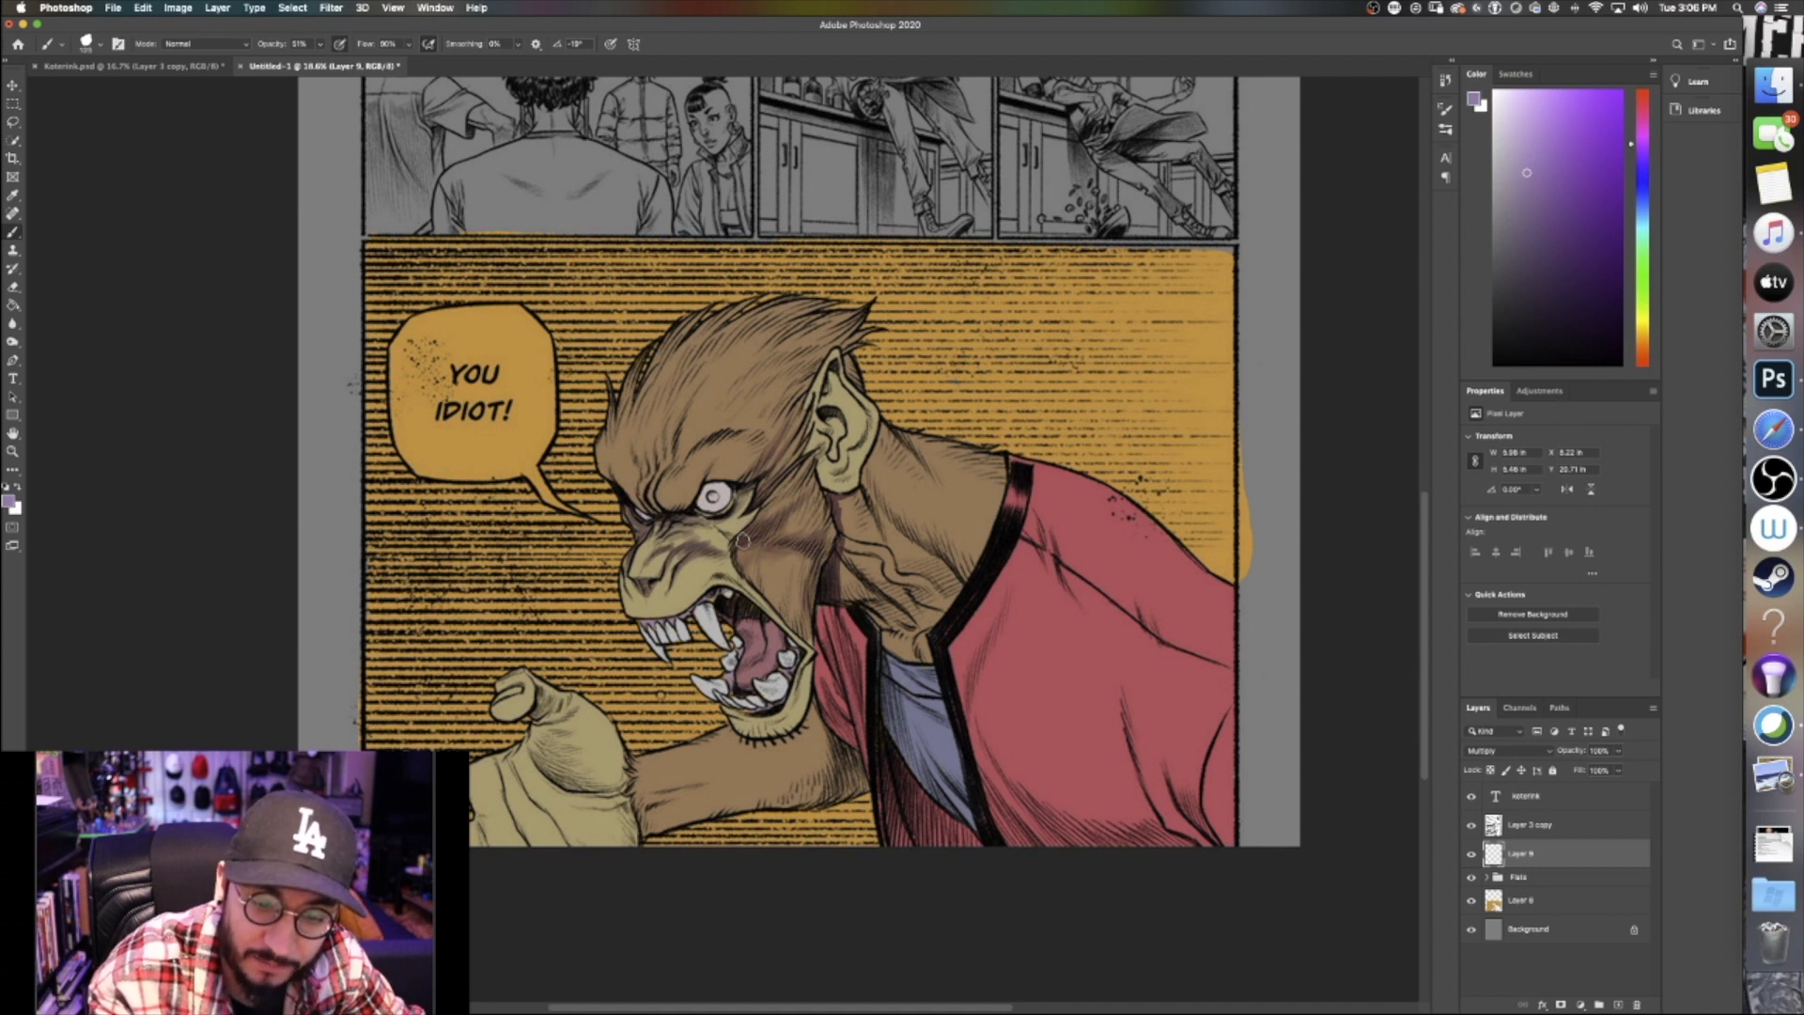
Shade the creature's nose, muzzle and the inside of its mouth with a smaller brush
{"action": "key", "text": "bracketleft"}
{"action": "key", "text": "bracketleft"}
{"action": "mouse_move", "coordinate": [760, 601]}
{"action": "left_mouse_down"}
{"action": "mouse_move", "coordinate": [768, 560]}
{"action": "mouse_move", "coordinate": [774, 609]}
{"action": "left_mouse_up"}
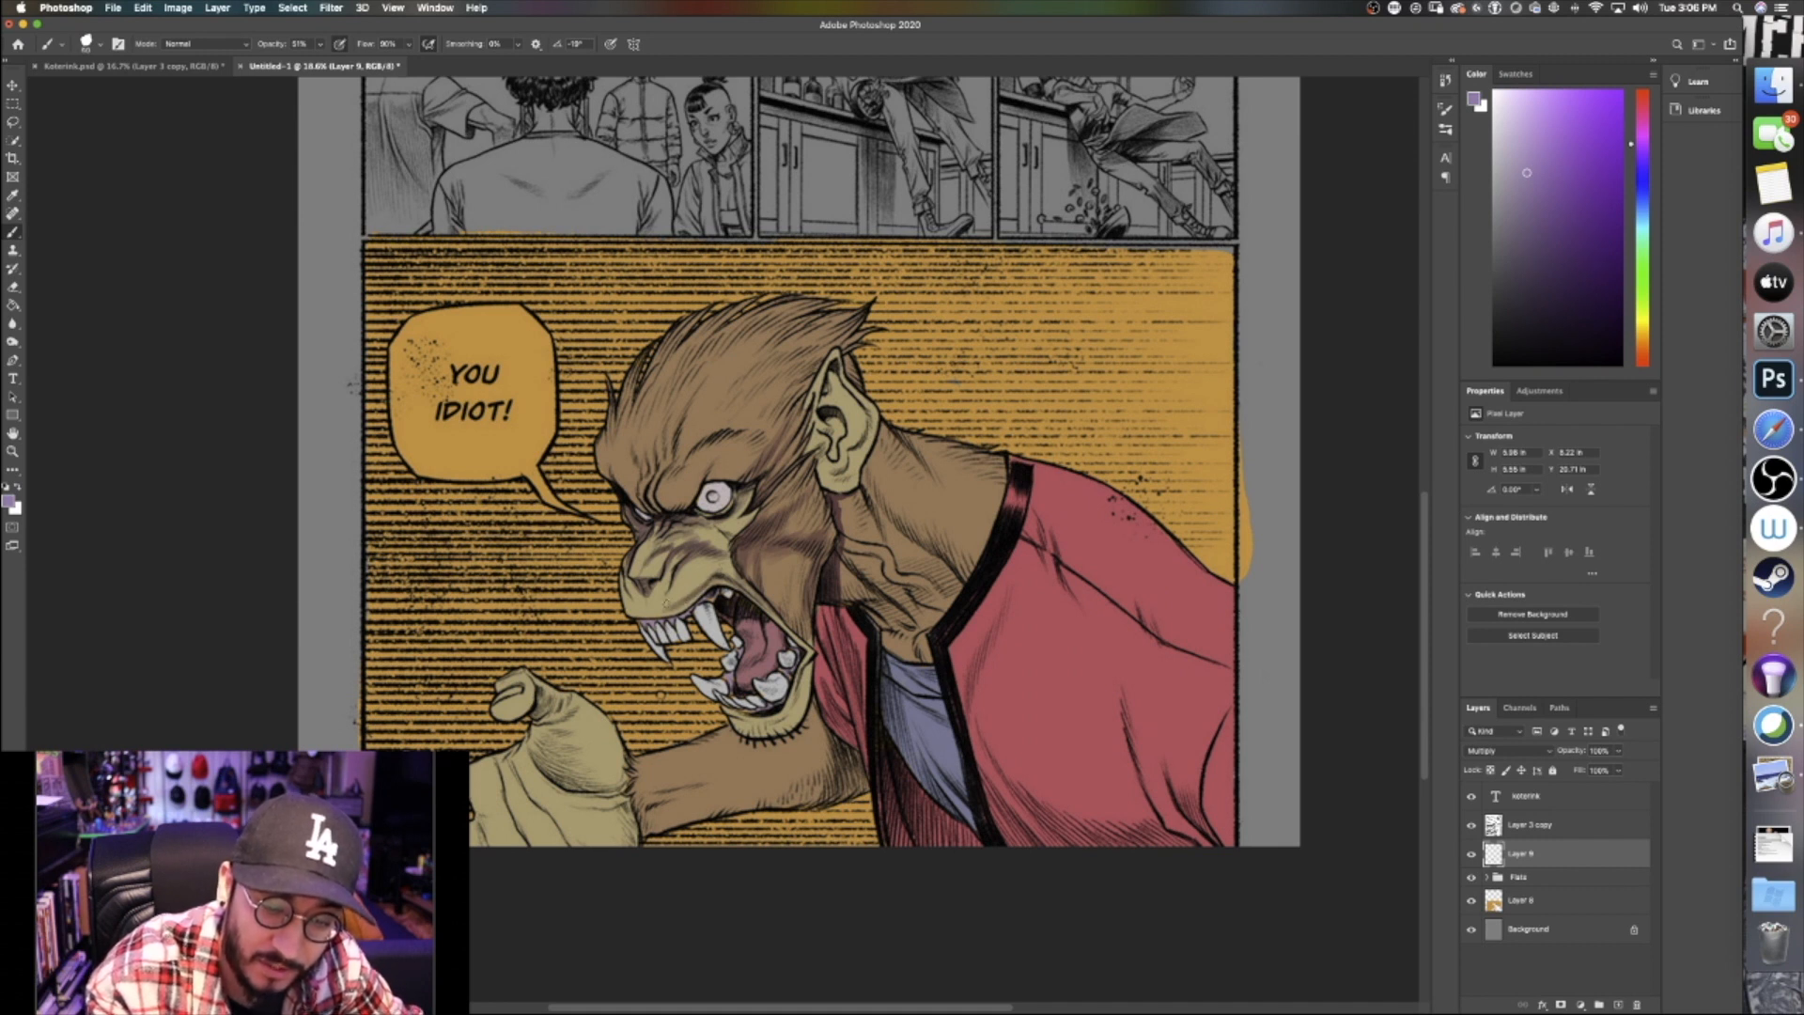
{"action": "left_click_drag", "start_coordinate": [628, 598], "coordinate": [628, 564]}
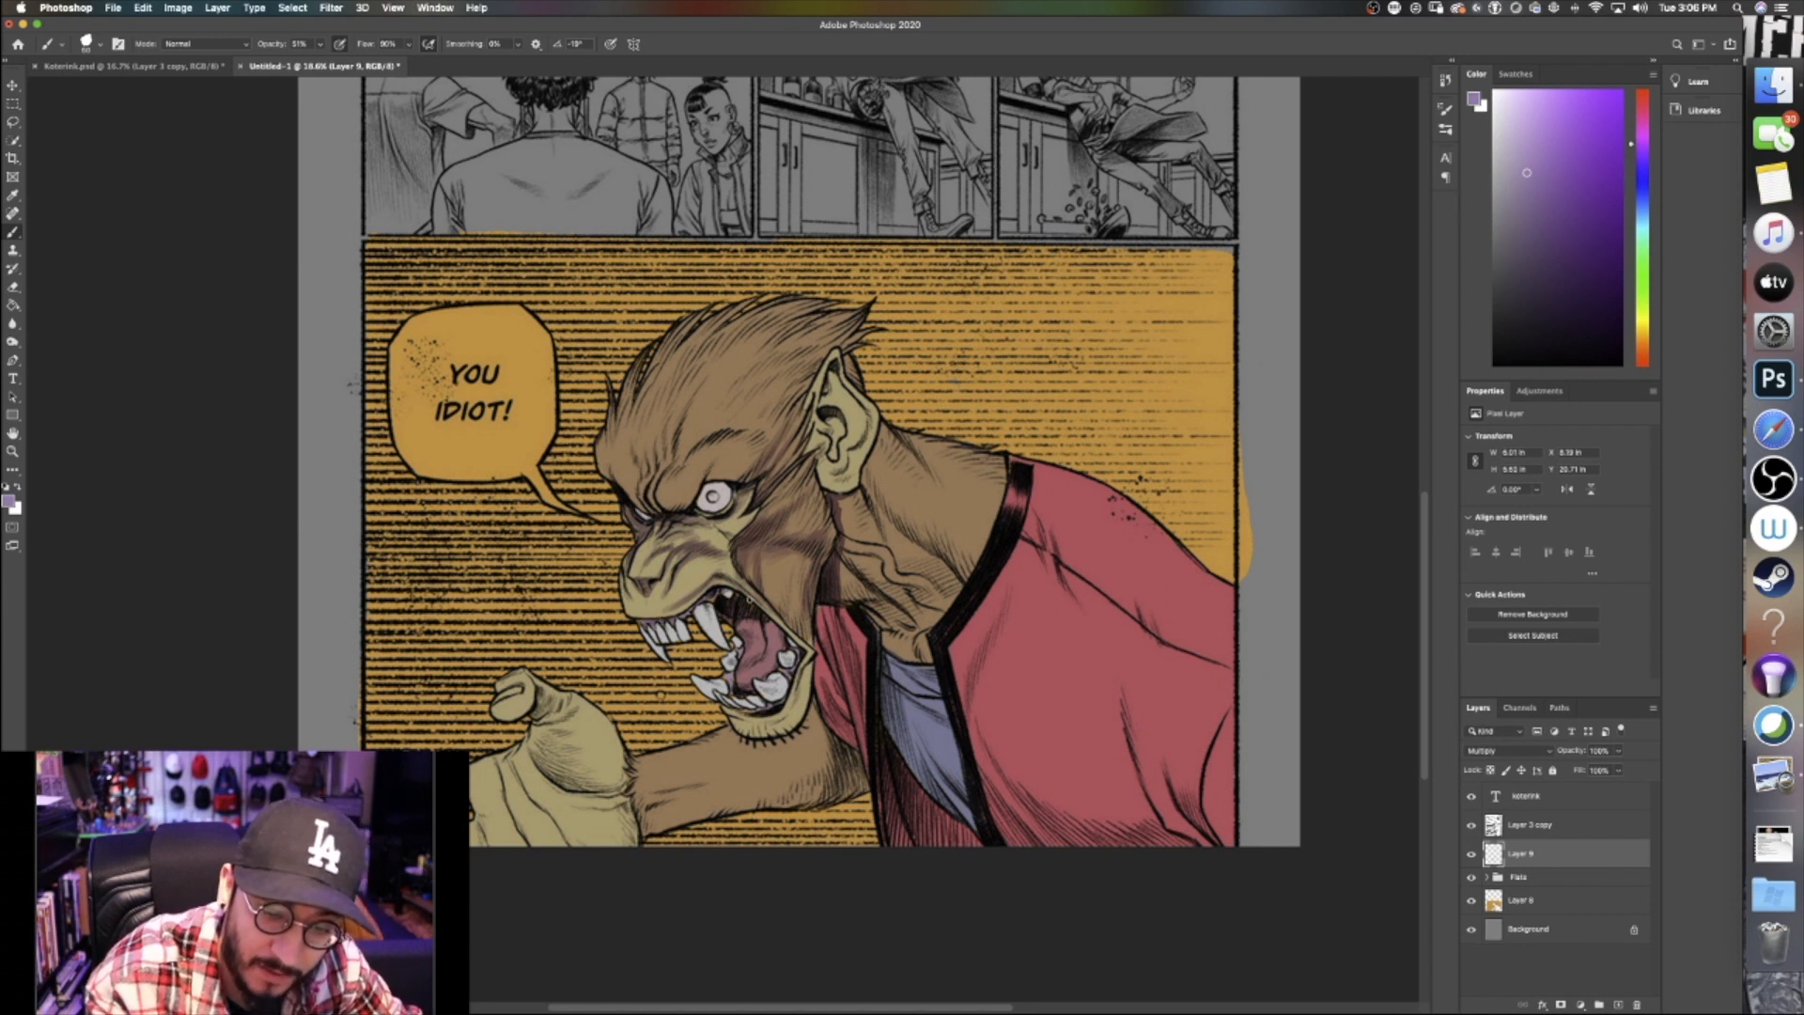
{"action": "mouse_move", "coordinate": [751, 627]}
{"action": "left_mouse_down"}
{"action": "mouse_move", "coordinate": [740, 683]}
{"action": "mouse_move", "coordinate": [768, 662]}
{"action": "mouse_move", "coordinate": [758, 627]}
{"action": "mouse_move", "coordinate": [746, 635]}
{"action": "mouse_move", "coordinate": [749, 605]}
{"action": "mouse_move", "coordinate": [785, 640]}
{"action": "left_mouse_up"}
Enlarge the brush slightly and shade the front of the creature's forehead and its brow above the eyes
{"action": "key", "text": "bracketright"}
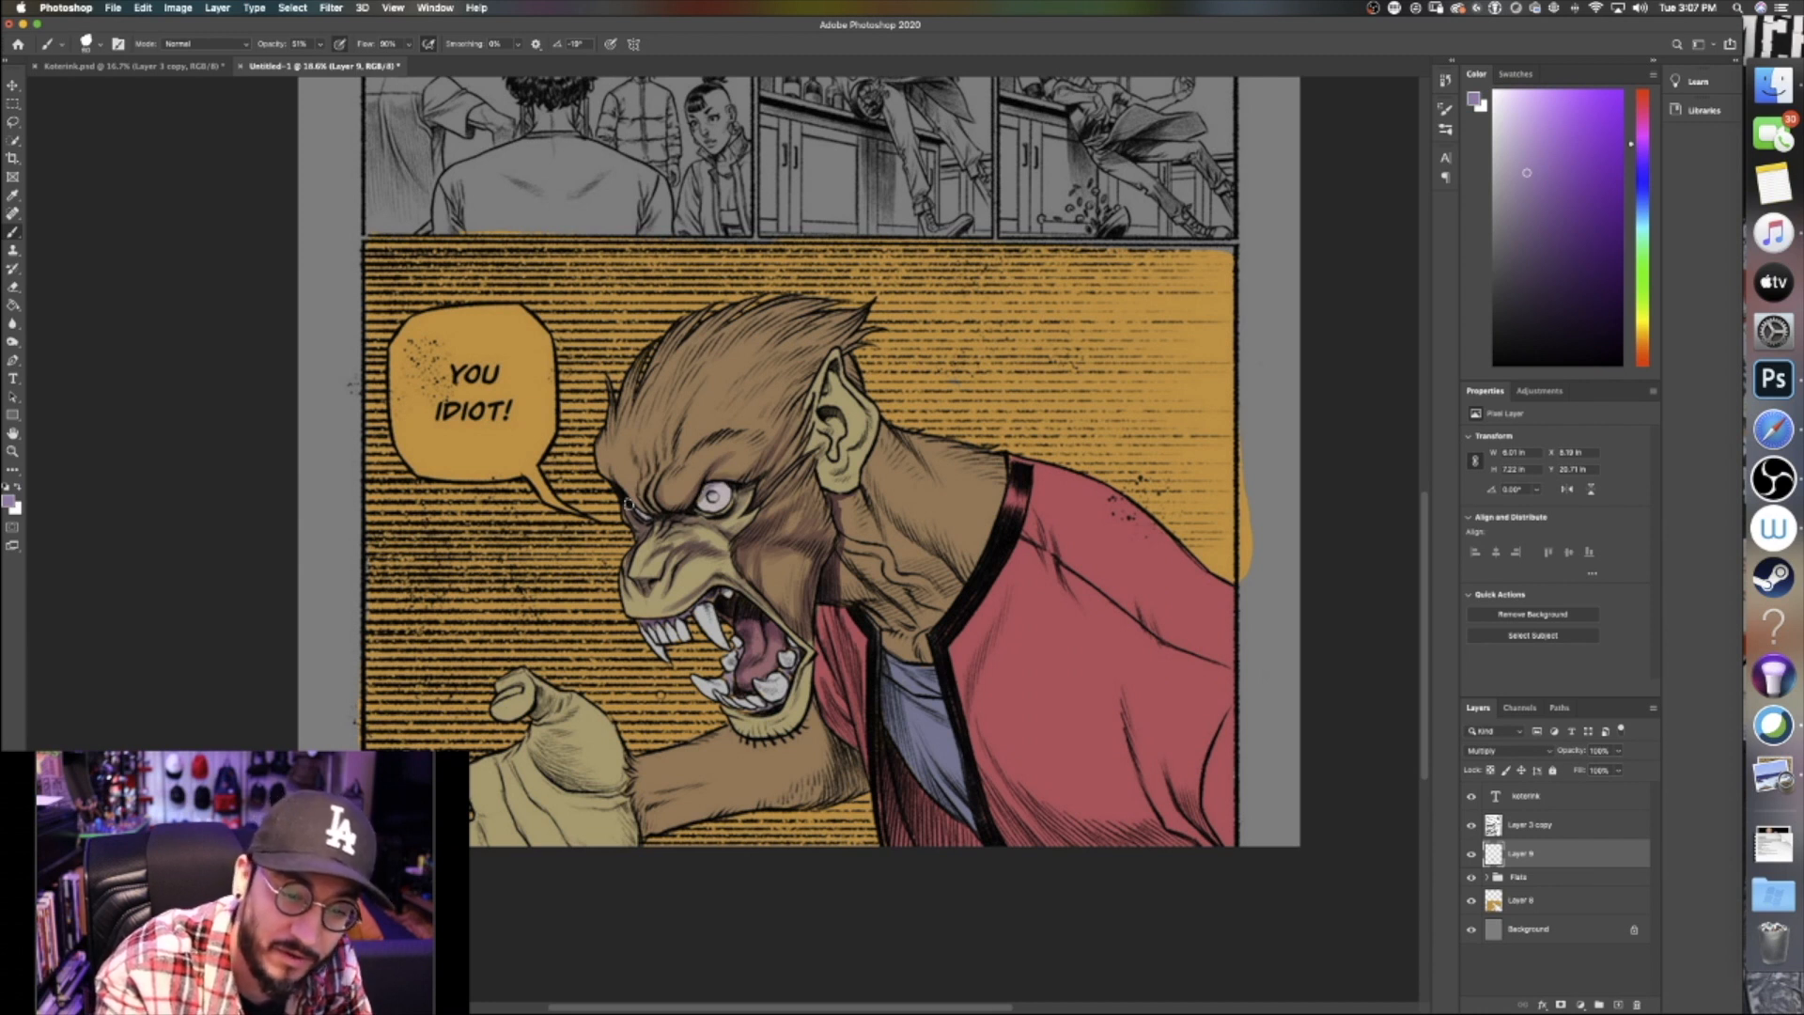
{"action": "left_click_drag", "start_coordinate": [609, 450], "coordinate": [607, 469]}
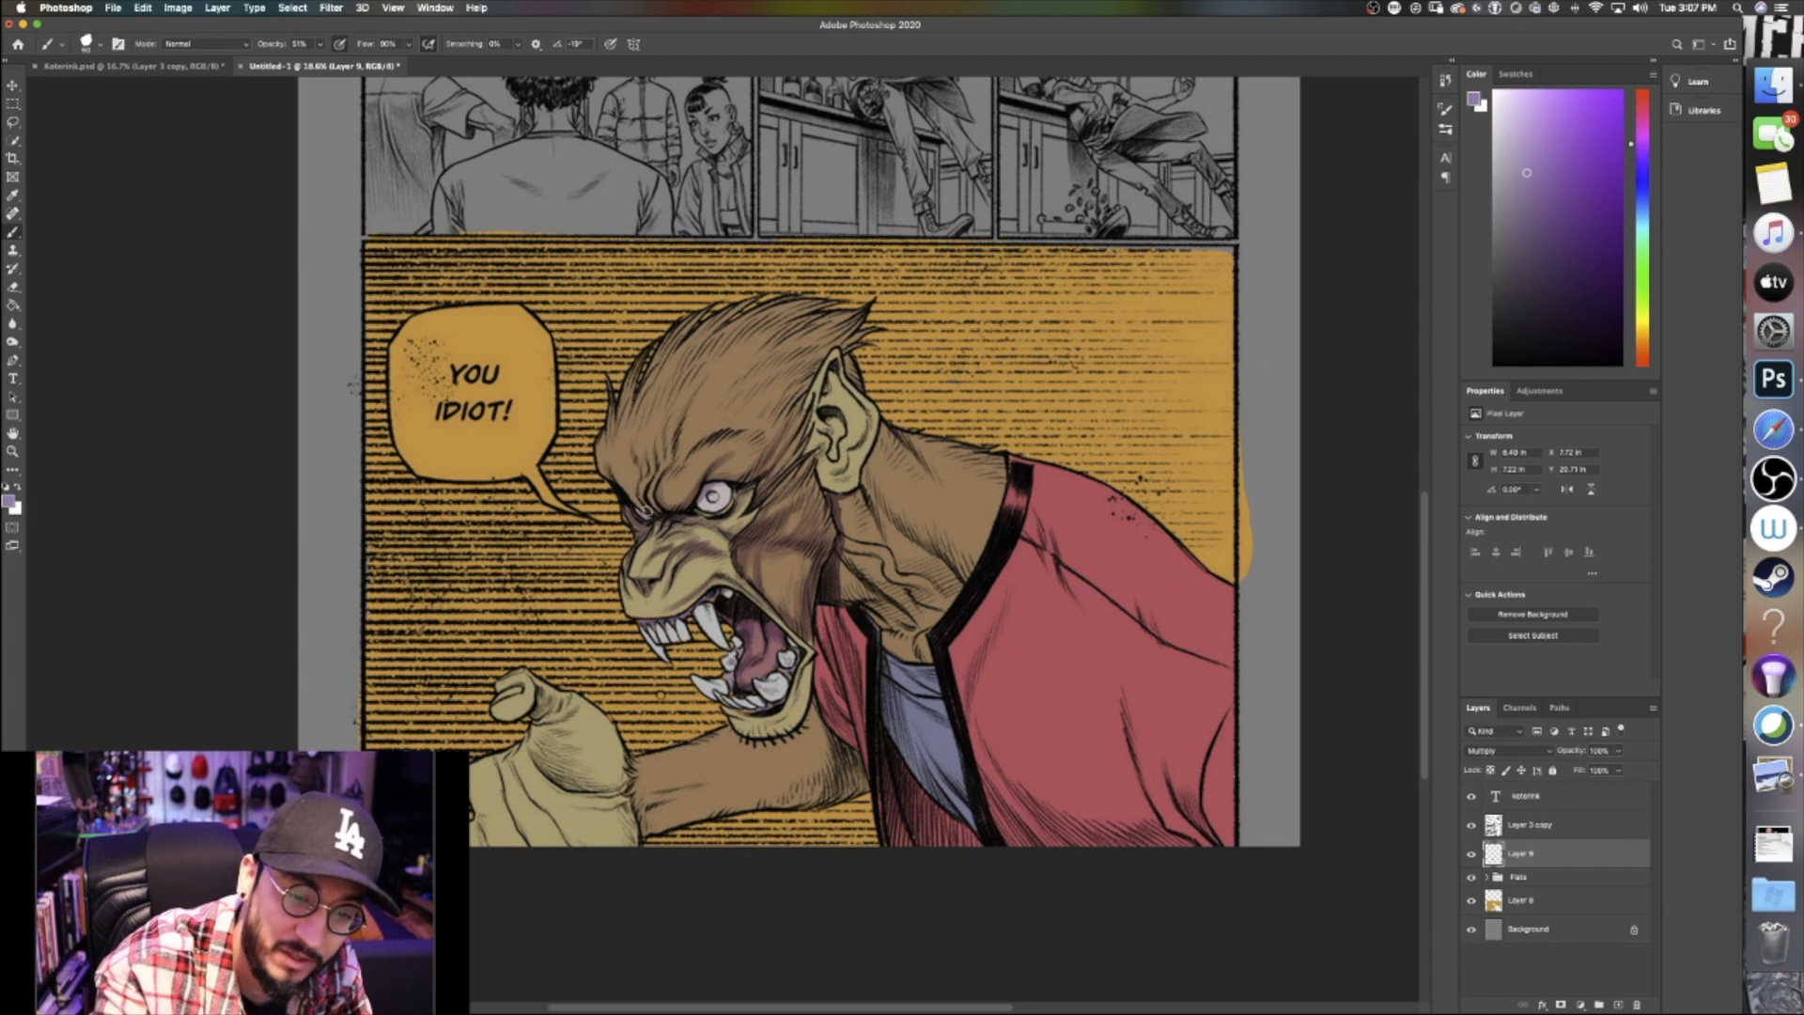
{"action": "mouse_move", "coordinate": [648, 481]}
{"action": "left_mouse_down"}
{"action": "mouse_move", "coordinate": [656, 498]}
{"action": "mouse_move", "coordinate": [664, 430]}
{"action": "mouse_move", "coordinate": [648, 470]}
{"action": "mouse_move", "coordinate": [690, 387]}
{"action": "mouse_move", "coordinate": [662, 446]}
{"action": "mouse_move", "coordinate": [701, 478]}
{"action": "left_mouse_up"}
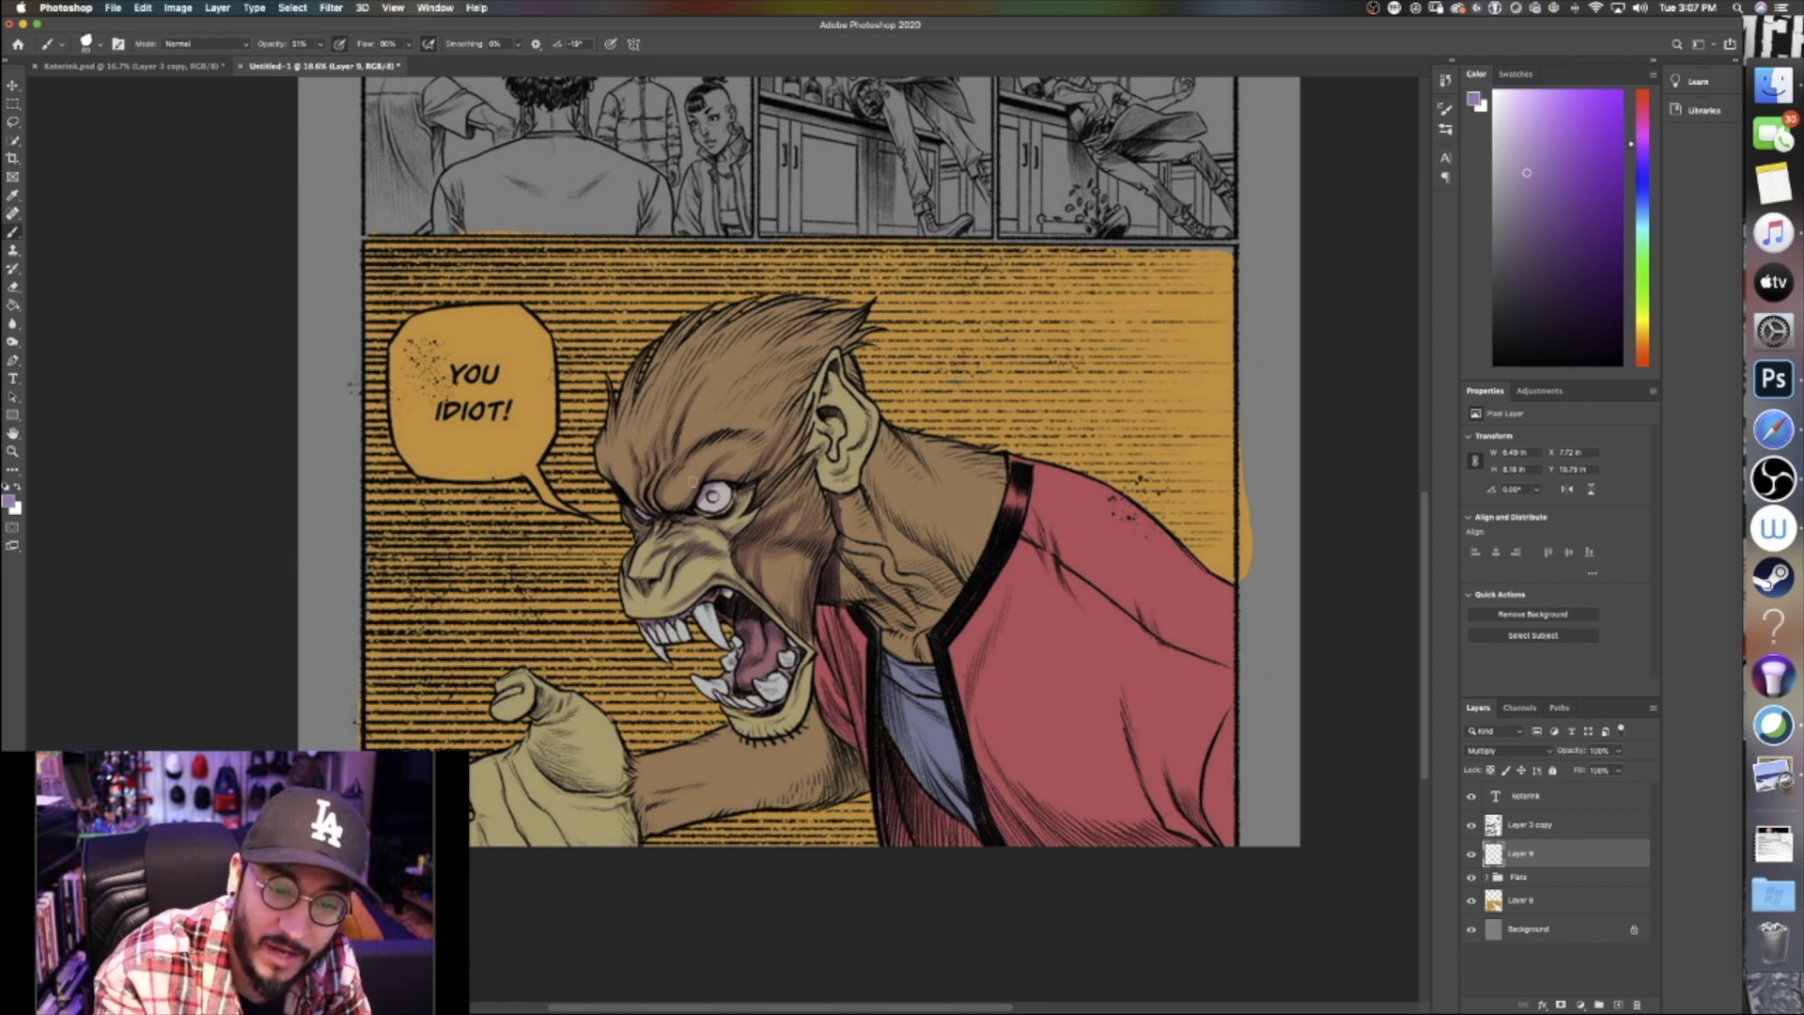
Paint purple shadow strokes through the creature's hair, from the temple and ear up to the crown and rear tip
{"action": "mouse_move", "coordinate": [804, 411]}
{"action": "left_mouse_down"}
{"action": "mouse_move", "coordinate": [784, 415]}
{"action": "mouse_move", "coordinate": [818, 371]}
{"action": "mouse_move", "coordinate": [751, 432]}
{"action": "left_mouse_up"}
{"action": "mouse_move", "coordinate": [793, 364]}
{"action": "left_mouse_down"}
{"action": "mouse_move", "coordinate": [747, 406]}
{"action": "mouse_move", "coordinate": [806, 365]}
{"action": "left_mouse_up"}
{"action": "left_click_drag", "start_coordinate": [865, 310], "coordinate": [737, 380]}
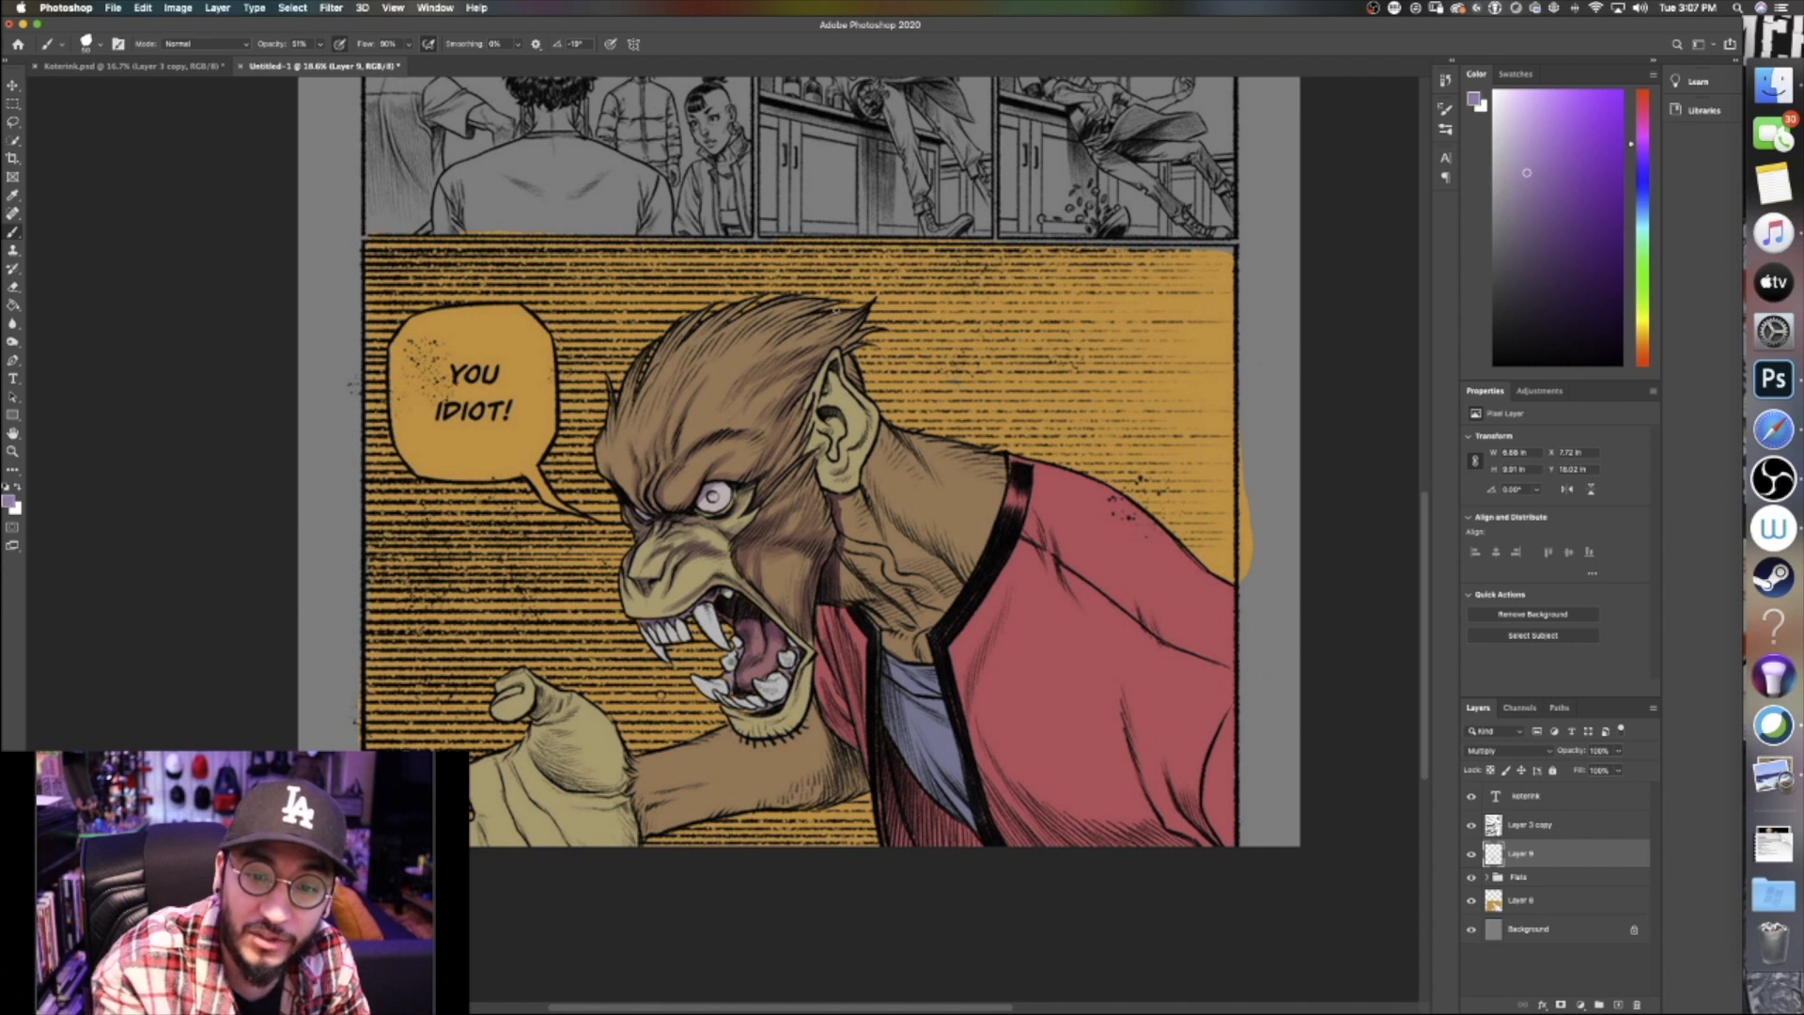
{"action": "left_click_drag", "start_coordinate": [669, 397], "coordinate": [677, 367]}
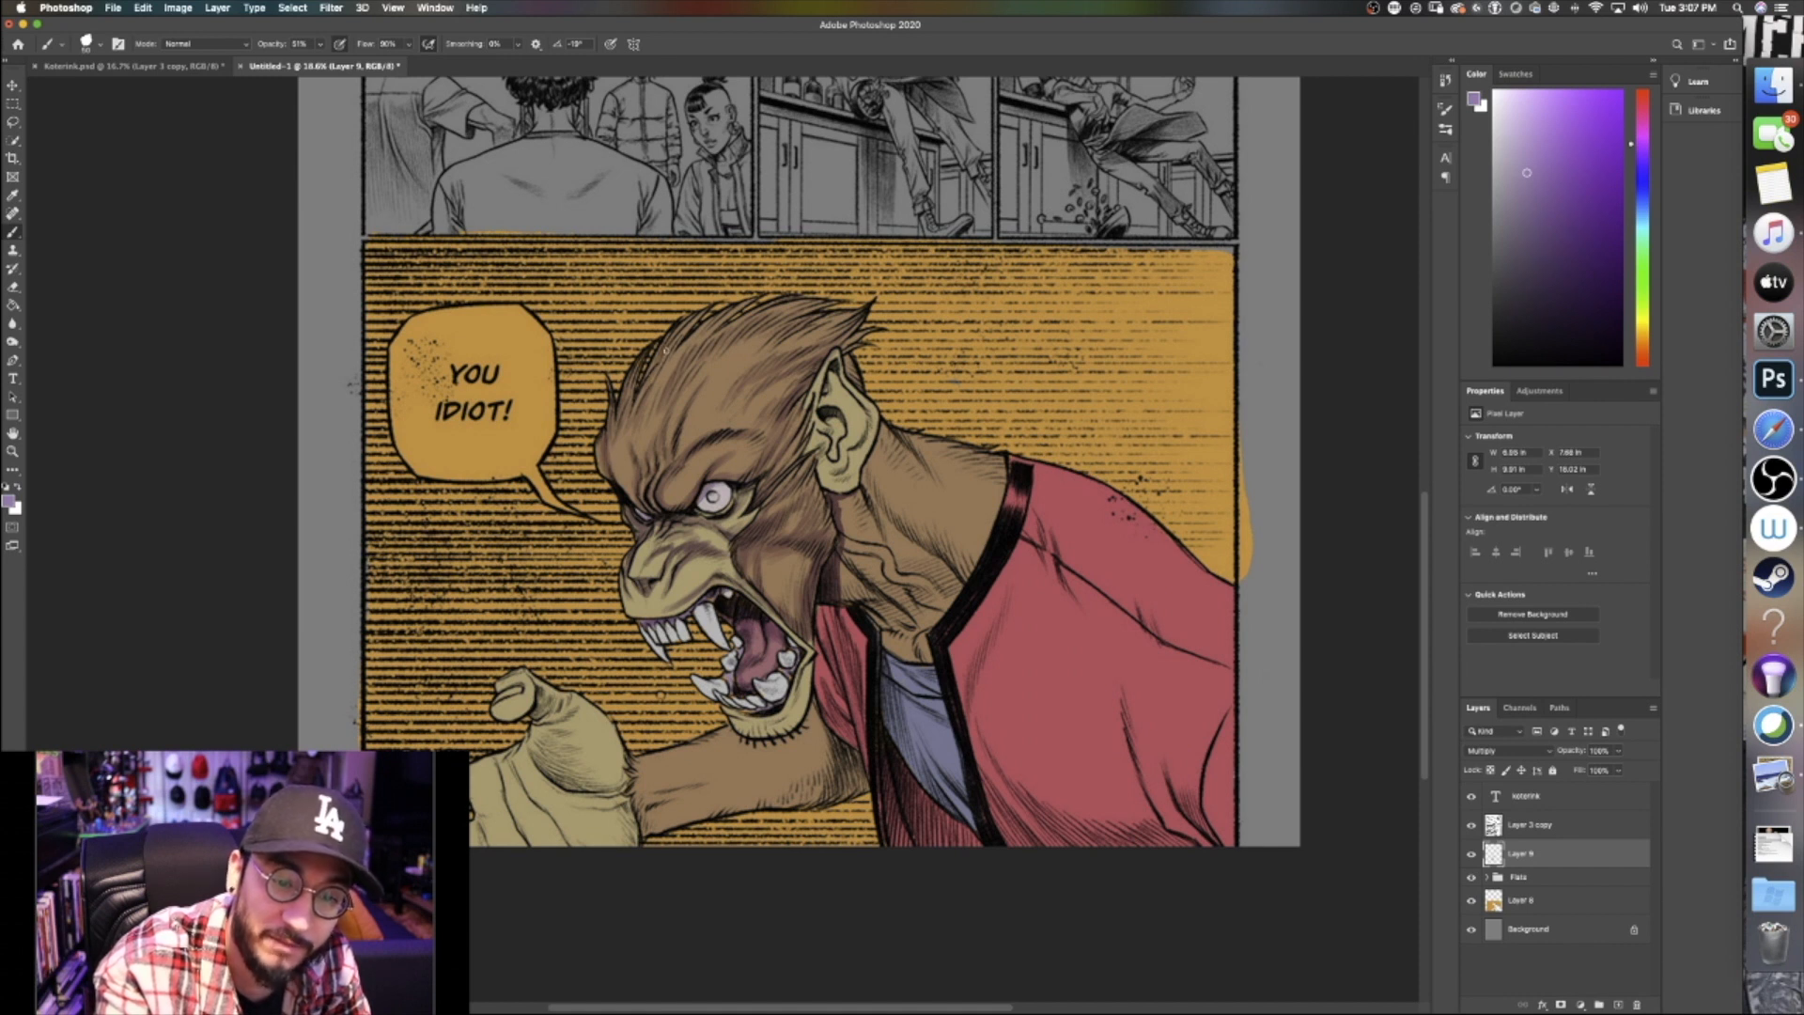
{"action": "mouse_move", "coordinate": [696, 335]}
{"action": "left_mouse_down"}
{"action": "mouse_move", "coordinate": [783, 318]}
{"action": "mouse_move", "coordinate": [694, 363]}
{"action": "left_mouse_up"}
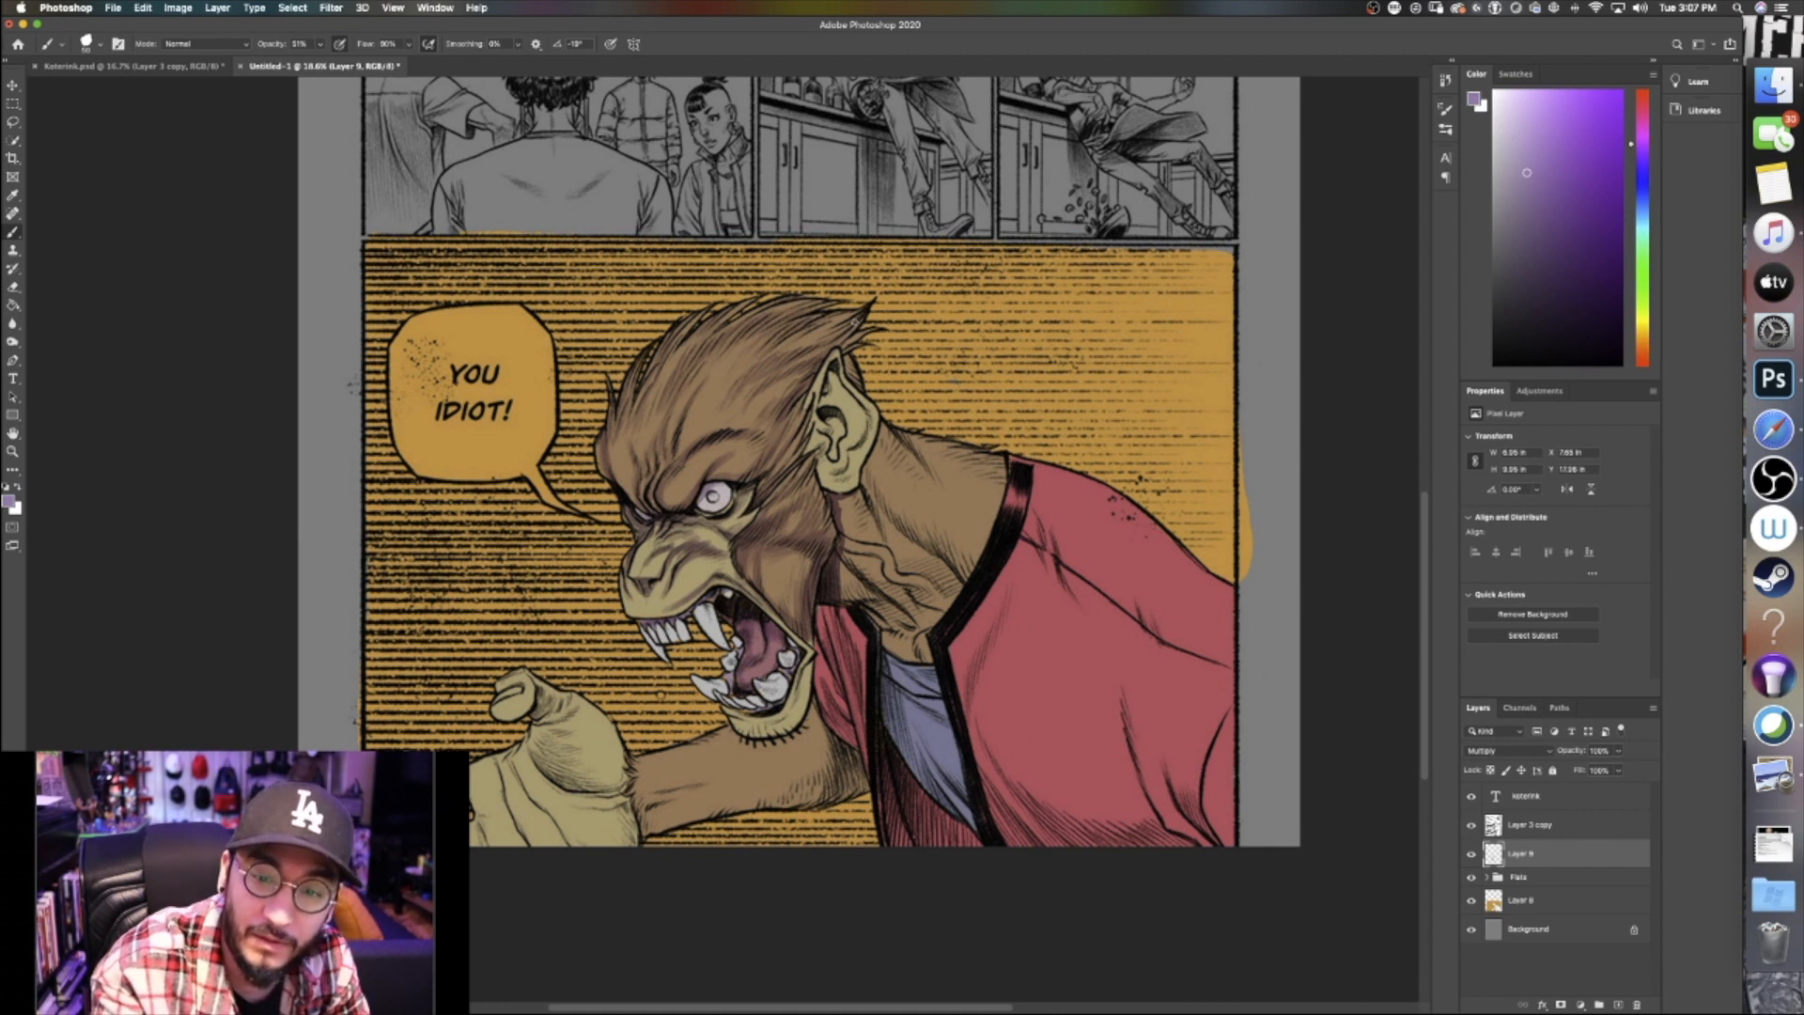
{"action": "left_click_drag", "start_coordinate": [800, 344], "coordinate": [857, 308]}
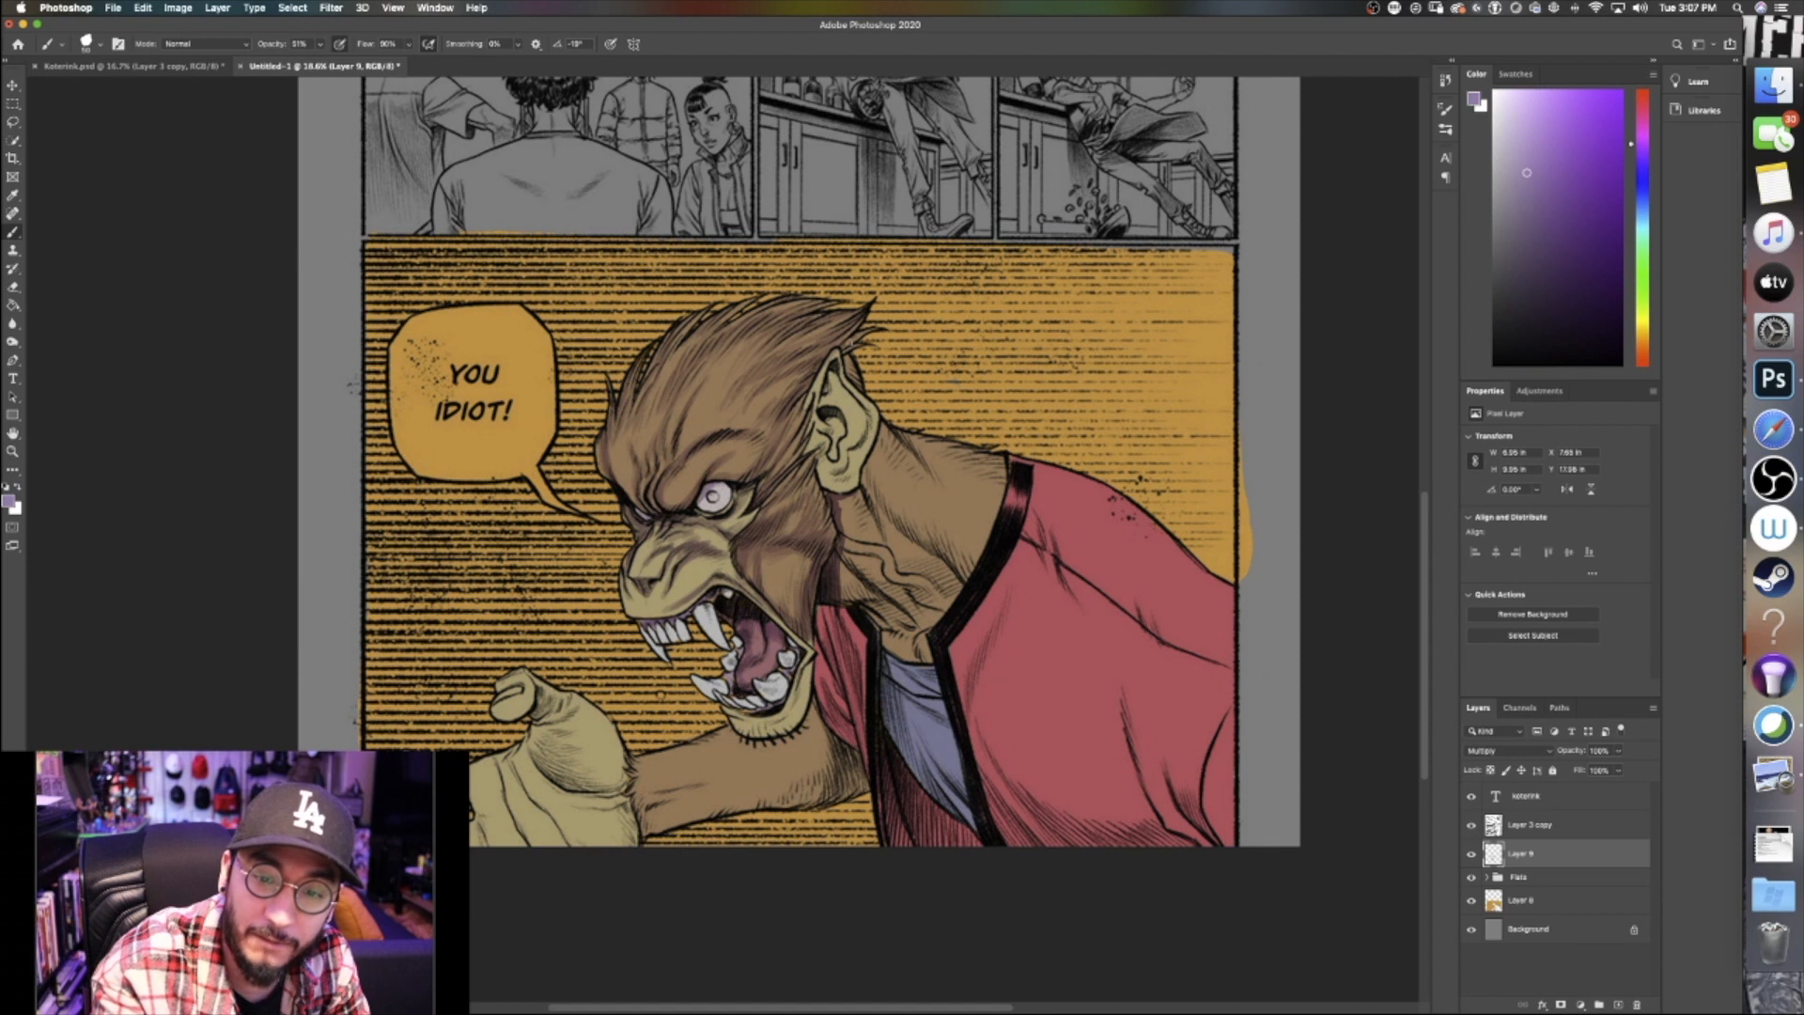
Shade the creature's neck and blue shirt, using a larger brush for the broad shadow areas
{"action": "mouse_move", "coordinate": [864, 501]}
{"action": "left_mouse_down"}
{"action": "mouse_move", "coordinate": [876, 536]}
{"action": "mouse_move", "coordinate": [842, 542]}
{"action": "mouse_move", "coordinate": [846, 602]}
{"action": "mouse_move", "coordinate": [904, 629]}
{"action": "mouse_move", "coordinate": [947, 589]}
{"action": "mouse_move", "coordinate": [885, 510]}
{"action": "mouse_move", "coordinate": [965, 571]}
{"action": "mouse_move", "coordinate": [911, 627]}
{"action": "mouse_move", "coordinate": [890, 728]}
{"action": "left_mouse_up"}
{"action": "key", "text": "bracketright"}
{"action": "key", "text": "bracketright"}
{"action": "key", "text": "bracketright"}
{"action": "key", "text": "bracketright"}
{"action": "key", "text": "bracketright"}
{"action": "key", "text": "bracketright"}
{"action": "left_click_drag", "start_coordinate": [891, 633], "coordinate": [888, 673]}
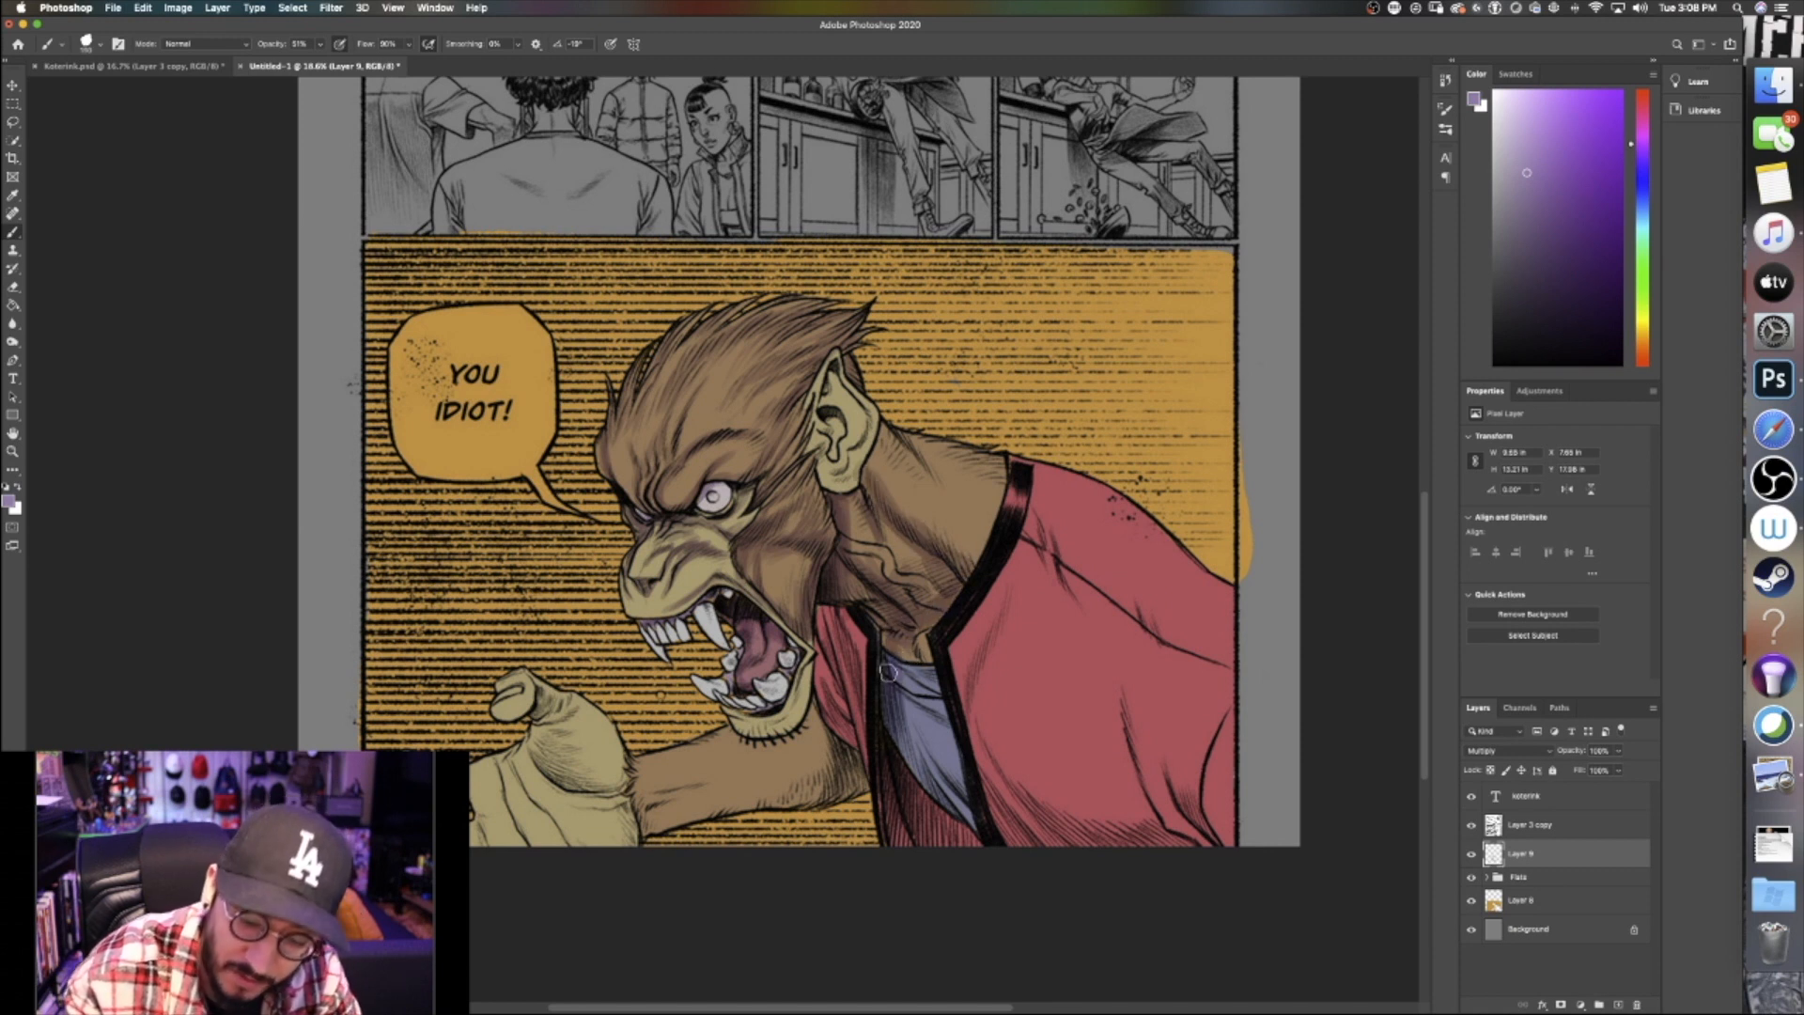
{"action": "mouse_move", "coordinate": [921, 805]}
{"action": "left_mouse_down"}
{"action": "mouse_move", "coordinate": [956, 870]}
{"action": "mouse_move", "coordinate": [976, 856]}
{"action": "mouse_move", "coordinate": [880, 781]}
{"action": "mouse_move", "coordinate": [923, 859]}
{"action": "mouse_move", "coordinate": [926, 832]}
{"action": "mouse_move", "coordinate": [965, 841]}
{"action": "mouse_move", "coordinate": [919, 786]}
{"action": "mouse_move", "coordinate": [969, 849]}
{"action": "mouse_move", "coordinate": [912, 793]}
{"action": "mouse_move", "coordinate": [849, 671]}
{"action": "mouse_move", "coordinate": [942, 833]}
{"action": "mouse_move", "coordinate": [906, 621]}
{"action": "mouse_move", "coordinate": [945, 805]}
{"action": "mouse_move", "coordinate": [913, 620]}
{"action": "mouse_move", "coordinate": [970, 790]}
{"action": "mouse_move", "coordinate": [926, 697]}
{"action": "mouse_move", "coordinate": [949, 767]}
{"action": "mouse_move", "coordinate": [923, 626]}
{"action": "mouse_move", "coordinate": [971, 824]}
{"action": "mouse_move", "coordinate": [916, 614]}
{"action": "mouse_move", "coordinate": [965, 799]}
{"action": "mouse_move", "coordinate": [921, 629]}
{"action": "mouse_move", "coordinate": [1012, 499]}
{"action": "mouse_move", "coordinate": [952, 604]}
{"action": "mouse_move", "coordinate": [1017, 460]}
{"action": "mouse_move", "coordinate": [982, 491]}
{"action": "mouse_move", "coordinate": [998, 481]}
{"action": "mouse_move", "coordinate": [972, 457]}
{"action": "mouse_move", "coordinate": [1000, 461]}
{"action": "mouse_move", "coordinate": [886, 428]}
{"action": "mouse_move", "coordinate": [860, 496]}
{"action": "mouse_move", "coordinate": [880, 445]}
{"action": "mouse_move", "coordinate": [957, 487]}
{"action": "mouse_move", "coordinate": [907, 443]}
{"action": "mouse_move", "coordinate": [865, 553]}
{"action": "left_mouse_up"}
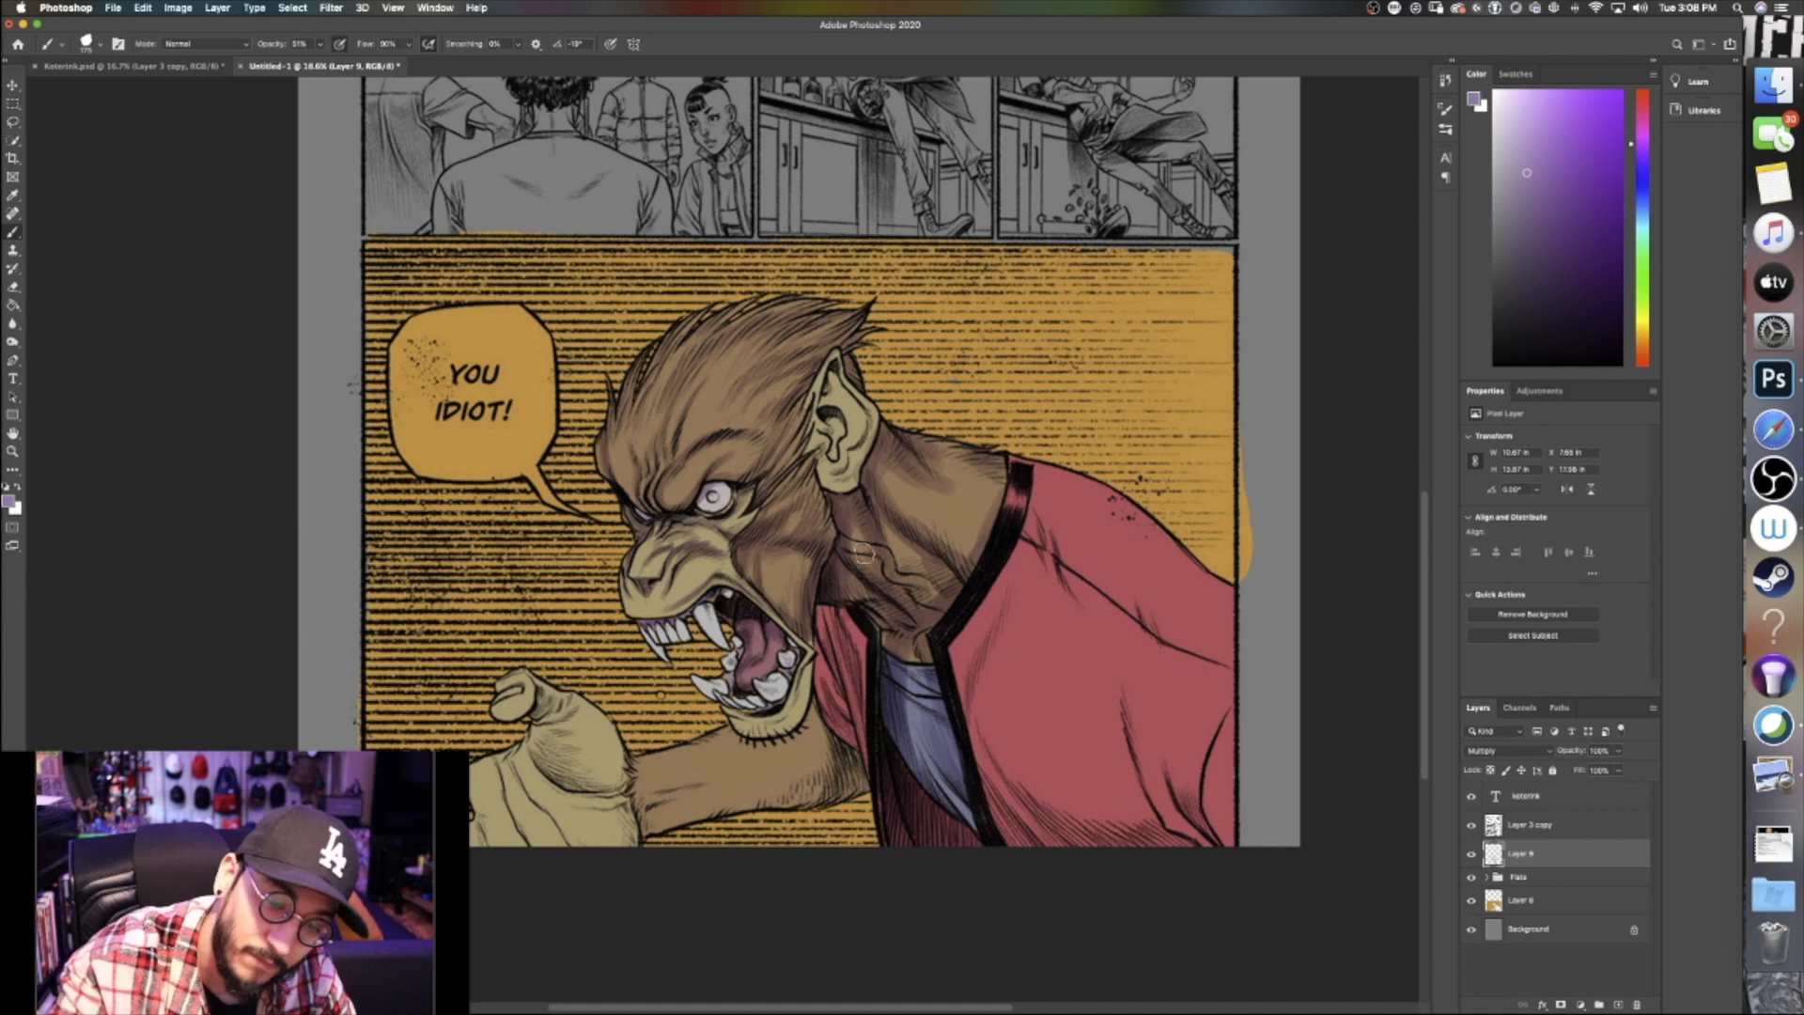
Paint fold shadows over the red jacket's front, sleeve, shoulder seam and collar edge, adjusting the brush size as needed
{"action": "key", "text": "bracketleft"}
{"action": "key", "text": "bracketleft"}
{"action": "key", "text": "bracketleft"}
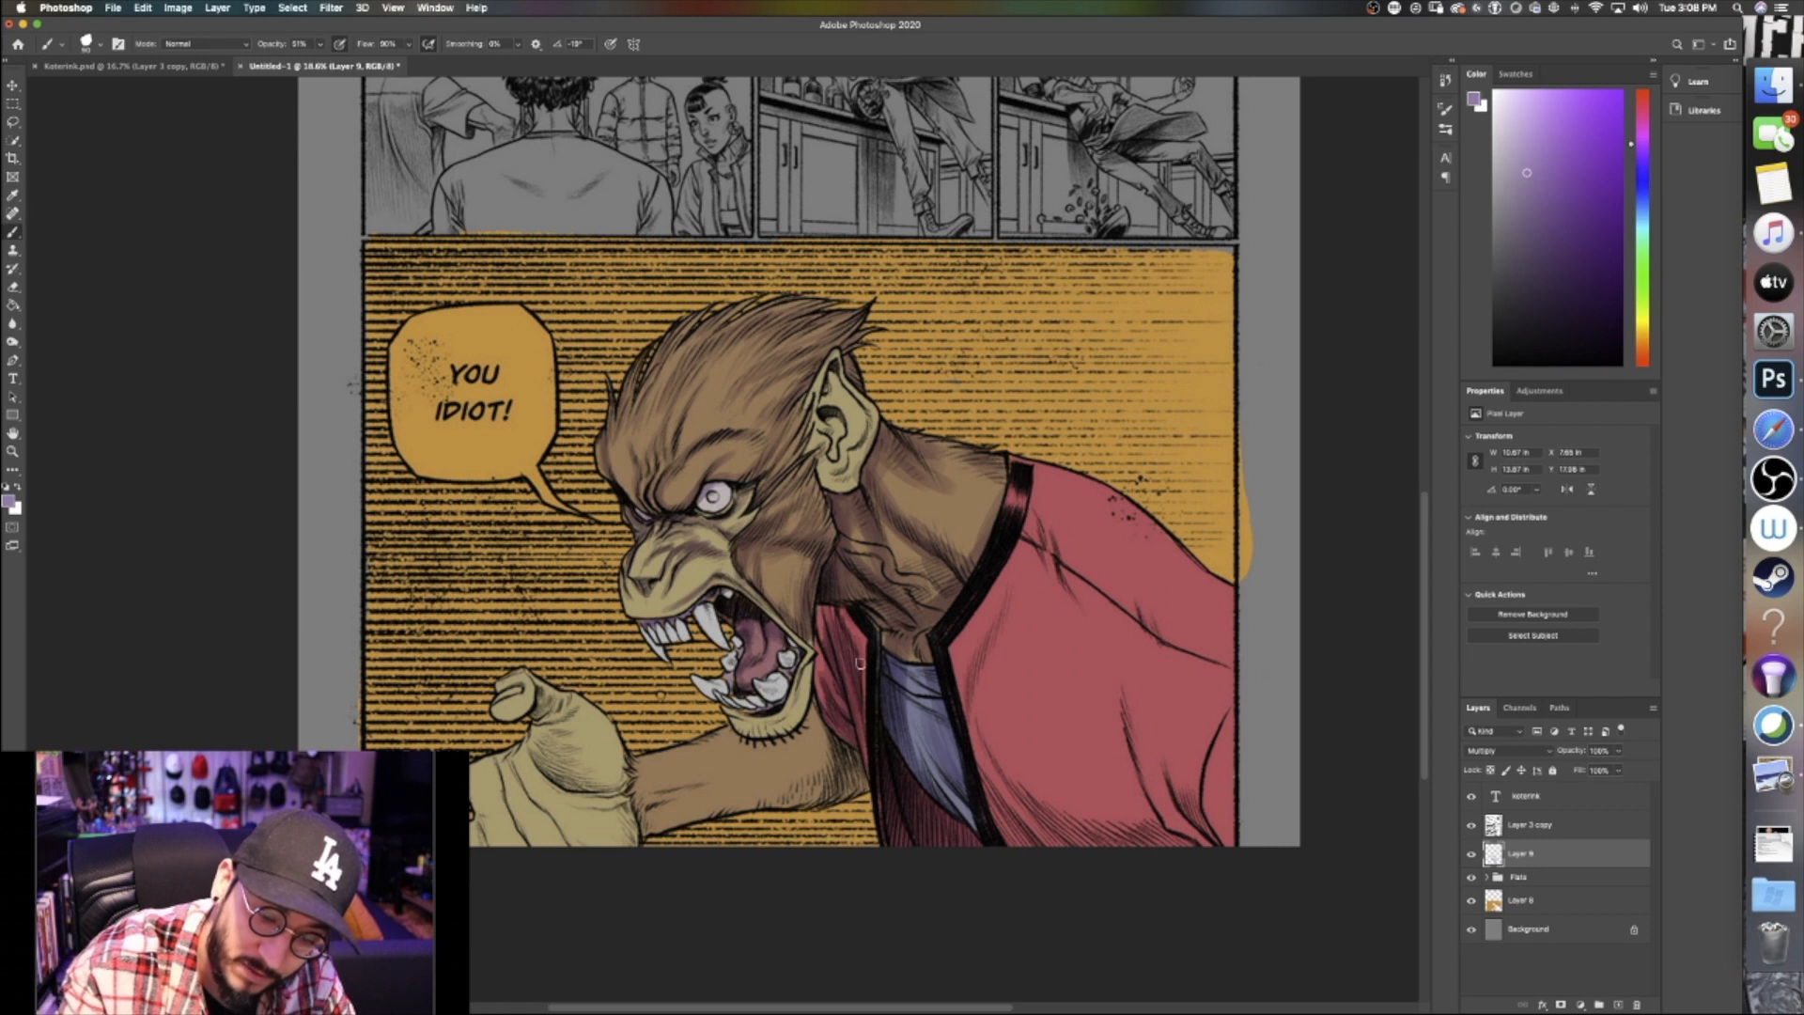
{"action": "mouse_move", "coordinate": [1024, 570]}
{"action": "left_mouse_down"}
{"action": "mouse_move", "coordinate": [967, 698]}
{"action": "mouse_move", "coordinate": [995, 636]}
{"action": "mouse_move", "coordinate": [980, 768]}
{"action": "mouse_move", "coordinate": [1023, 831]}
{"action": "left_mouse_up"}
{"action": "key", "text": "bracketright"}
{"action": "key", "text": "bracketright"}
{"action": "left_click_drag", "start_coordinate": [996, 643], "coordinate": [1076, 807]}
{"action": "mouse_move", "coordinate": [989, 748]}
{"action": "left_mouse_down"}
{"action": "mouse_move", "coordinate": [1014, 800]}
{"action": "mouse_move", "coordinate": [1181, 865]}
{"action": "left_mouse_up"}
{"action": "left_click_drag", "start_coordinate": [1059, 820], "coordinate": [1192, 846]}
{"action": "key", "text": "bracketleft"}
{"action": "key", "text": "bracketleft"}
{"action": "left_click_drag", "start_coordinate": [1131, 676], "coordinate": [1167, 862]}
{"action": "left_click_drag", "start_coordinate": [1123, 727], "coordinate": [1152, 813]}
{"action": "left_click_drag", "start_coordinate": [1166, 700], "coordinate": [1207, 843]}
{"action": "left_click_drag", "start_coordinate": [1209, 739], "coordinate": [1216, 702]}
{"action": "left_click_drag", "start_coordinate": [1039, 558], "coordinate": [1159, 635]}
{"action": "left_click_drag", "start_coordinate": [1034, 476], "coordinate": [1037, 498]}
{"action": "left_click_drag", "start_coordinate": [985, 598], "coordinate": [959, 656]}
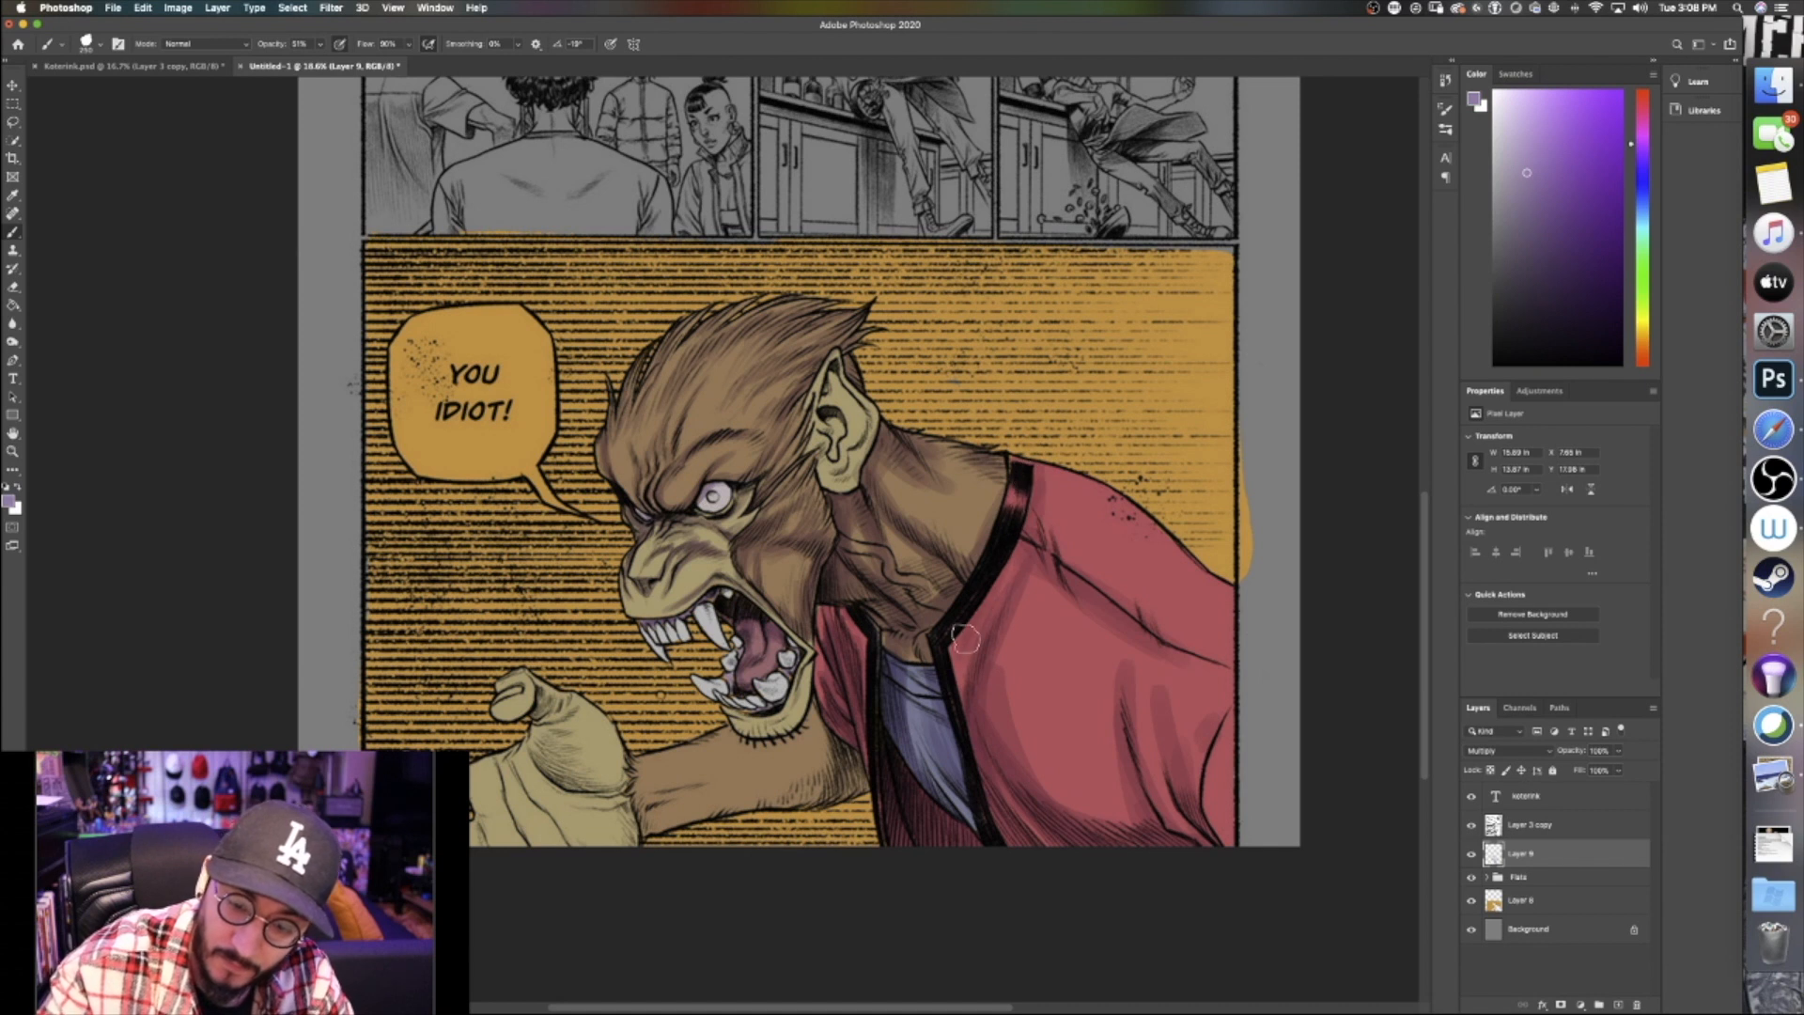
Deepen the shadows down the red jacket's front and lower folds, and along the outer sleeve beside the panel border
{"action": "mouse_move", "coordinate": [998, 554]}
{"action": "left_mouse_down"}
{"action": "mouse_move", "coordinate": [1049, 840]}
{"action": "mouse_move", "coordinate": [1018, 766]}
{"action": "mouse_move", "coordinate": [1049, 839]}
{"action": "left_mouse_up"}
{"action": "mouse_move", "coordinate": [998, 721]}
{"action": "left_mouse_down"}
{"action": "mouse_move", "coordinate": [1124, 833]}
{"action": "mouse_move", "coordinate": [1187, 852]}
{"action": "left_mouse_up"}
{"action": "mouse_move", "coordinate": [1072, 767]}
{"action": "left_mouse_down"}
{"action": "mouse_move", "coordinate": [1170, 841]}
{"action": "mouse_move", "coordinate": [1124, 707]}
{"action": "left_mouse_up"}
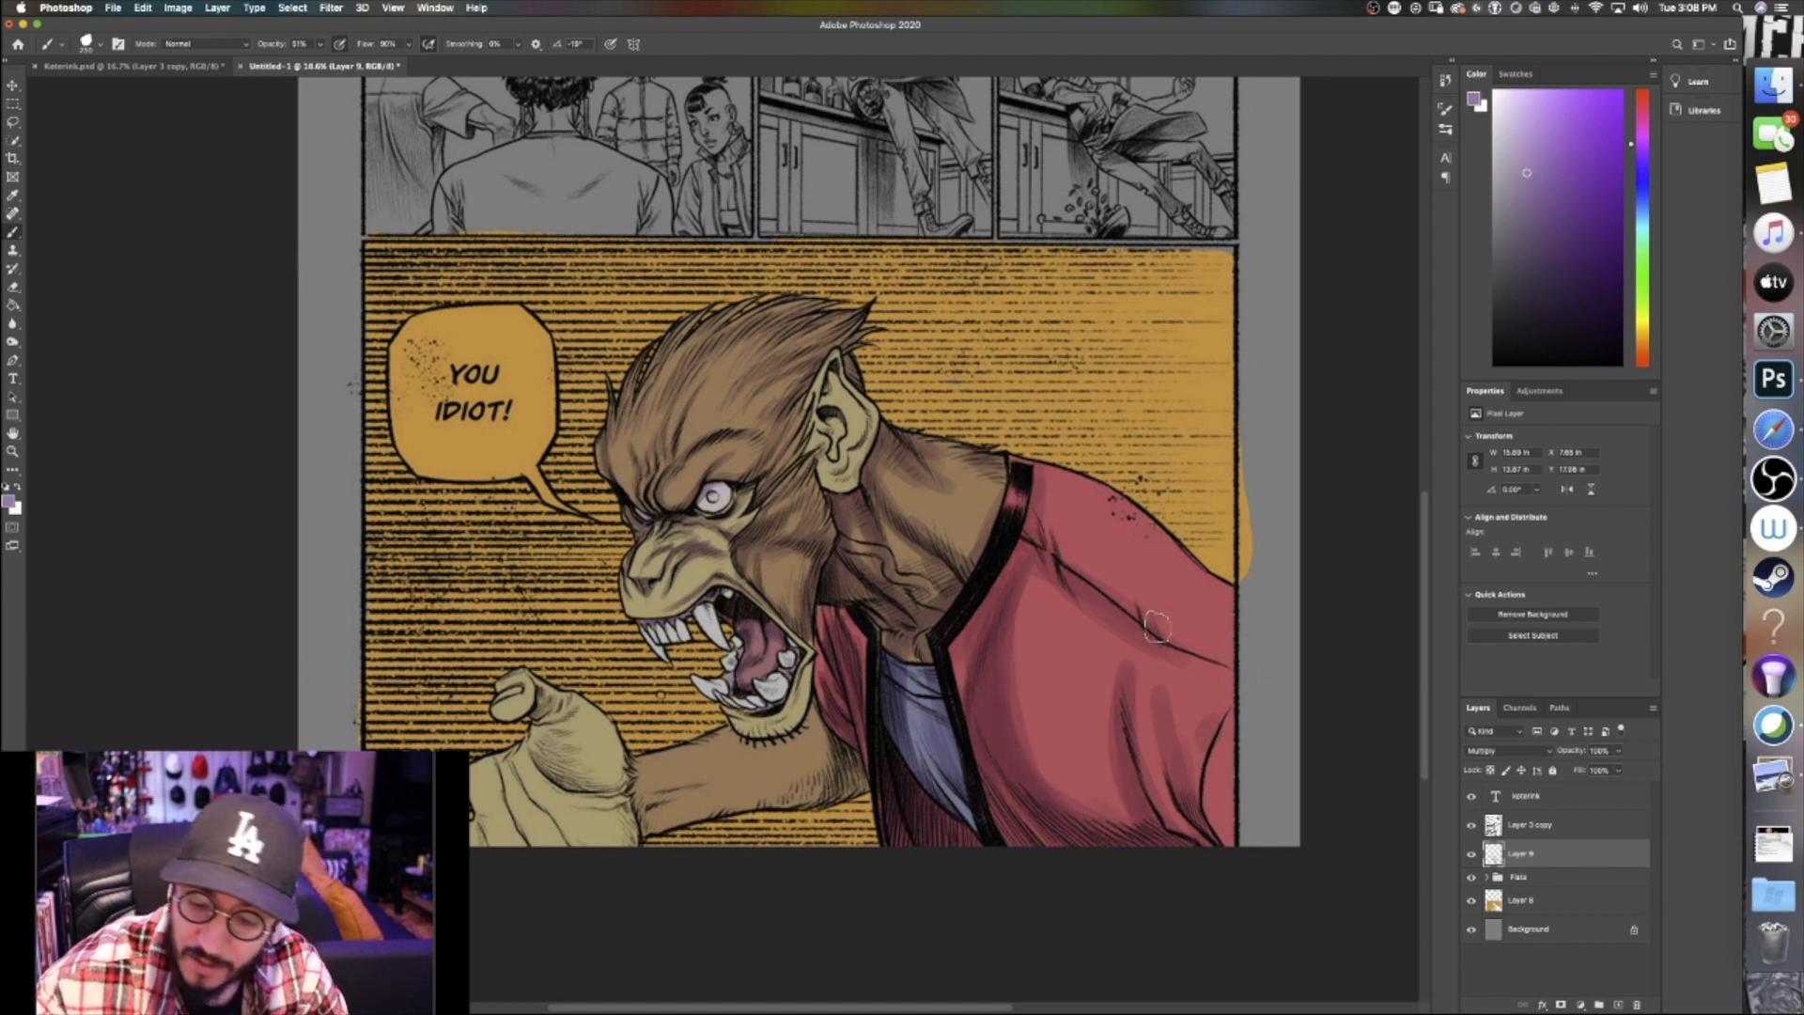
{"action": "left_click_drag", "start_coordinate": [1202, 815], "coordinate": [1217, 707]}
{"action": "left_click_drag", "start_coordinate": [1212, 858], "coordinate": [1246, 611]}
{"action": "left_click_drag", "start_coordinate": [1234, 751], "coordinate": [1225, 604]}
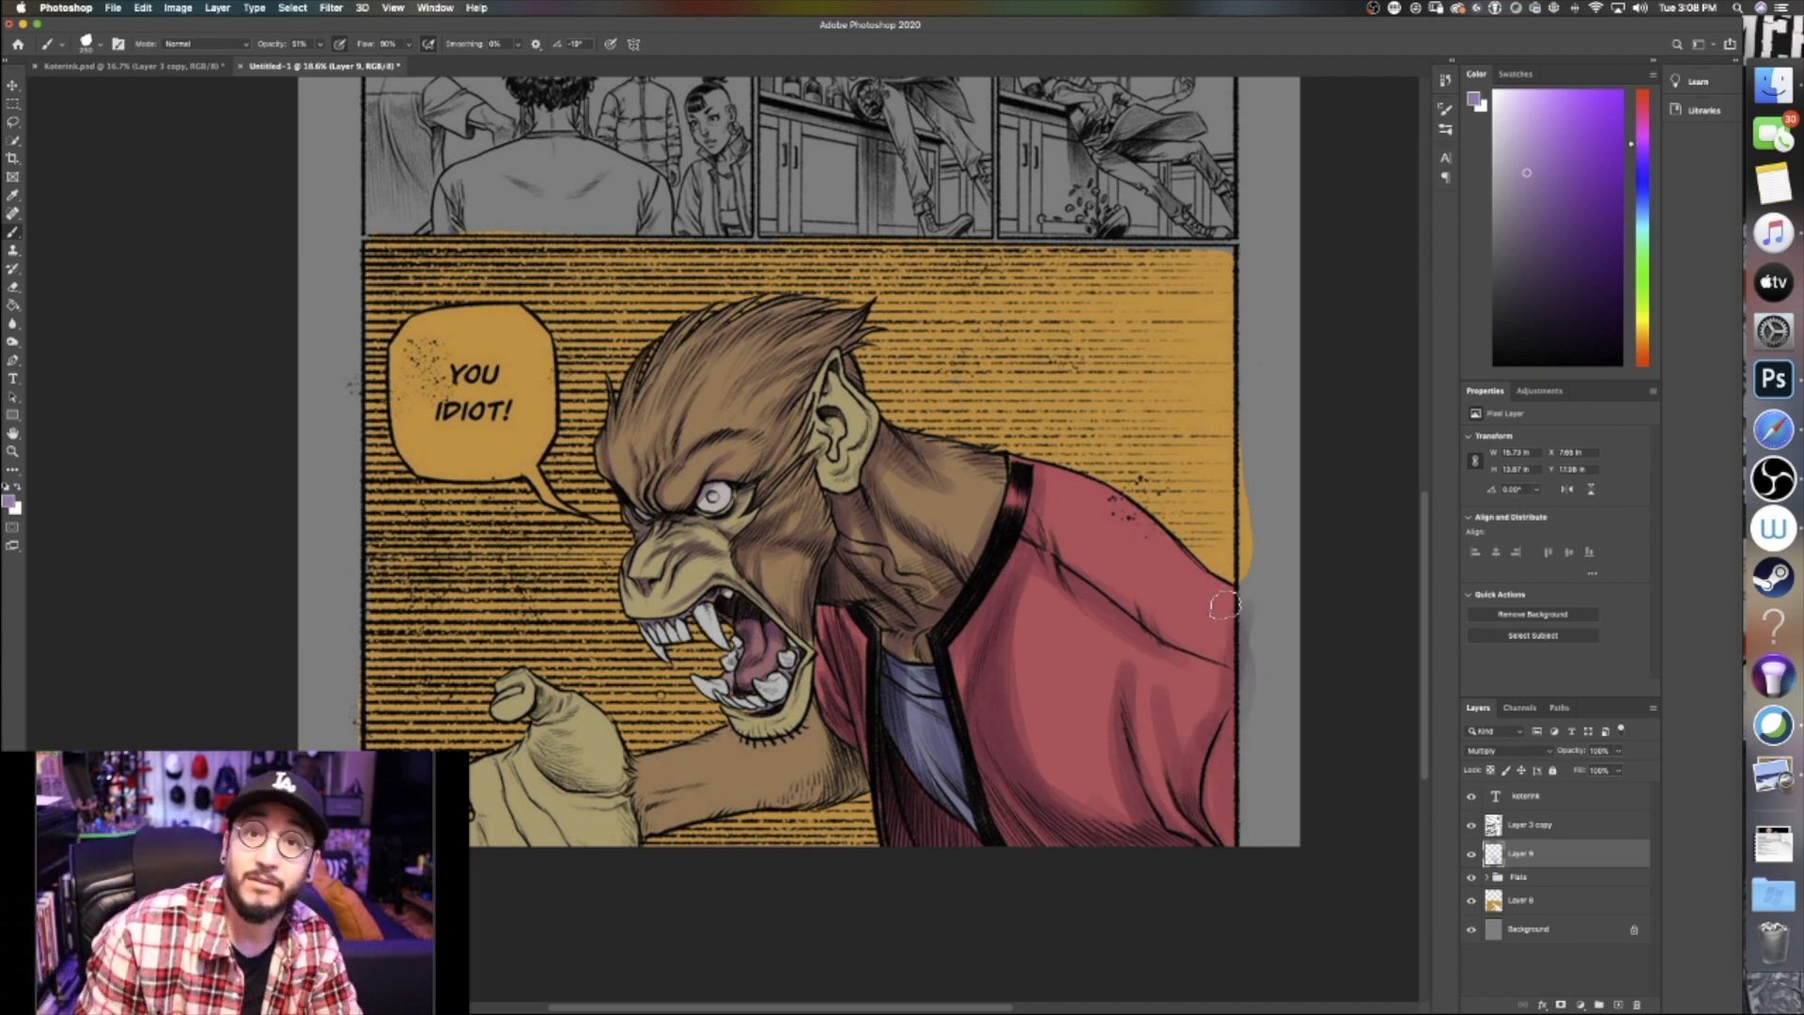
Shade the creature's arm near the elbow and the jacket edge beside it with a slightly smaller brush
{"action": "key", "text": "bracketleft"}
{"action": "mouse_move", "coordinate": [832, 729]}
{"action": "left_mouse_down"}
{"action": "mouse_move", "coordinate": [808, 788]}
{"action": "mouse_move", "coordinate": [722, 803]}
{"action": "left_mouse_up"}
{"action": "mouse_move", "coordinate": [841, 782]}
{"action": "left_mouse_down"}
{"action": "mouse_move", "coordinate": [788, 798]}
{"action": "mouse_move", "coordinate": [845, 780]}
{"action": "mouse_move", "coordinate": [826, 744]}
{"action": "mouse_move", "coordinate": [759, 745]}
{"action": "mouse_move", "coordinate": [787, 740]}
{"action": "mouse_move", "coordinate": [728, 712]}
{"action": "mouse_move", "coordinate": [768, 723]}
{"action": "mouse_move", "coordinate": [814, 652]}
{"action": "mouse_move", "coordinate": [798, 720]}
{"action": "mouse_move", "coordinate": [759, 740]}
{"action": "mouse_move", "coordinate": [794, 703]}
{"action": "mouse_move", "coordinate": [817, 608]}
{"action": "left_mouse_up"}
Reduce the brush size and shade the creature's lower teeth, lower lip and chin
{"action": "key", "text": "bracketleft"}
{"action": "key", "text": "bracketleft"}
{"action": "key", "text": "bracketleft"}
{"action": "key", "text": "bracketleft"}
{"action": "key", "text": "bracketleft"}
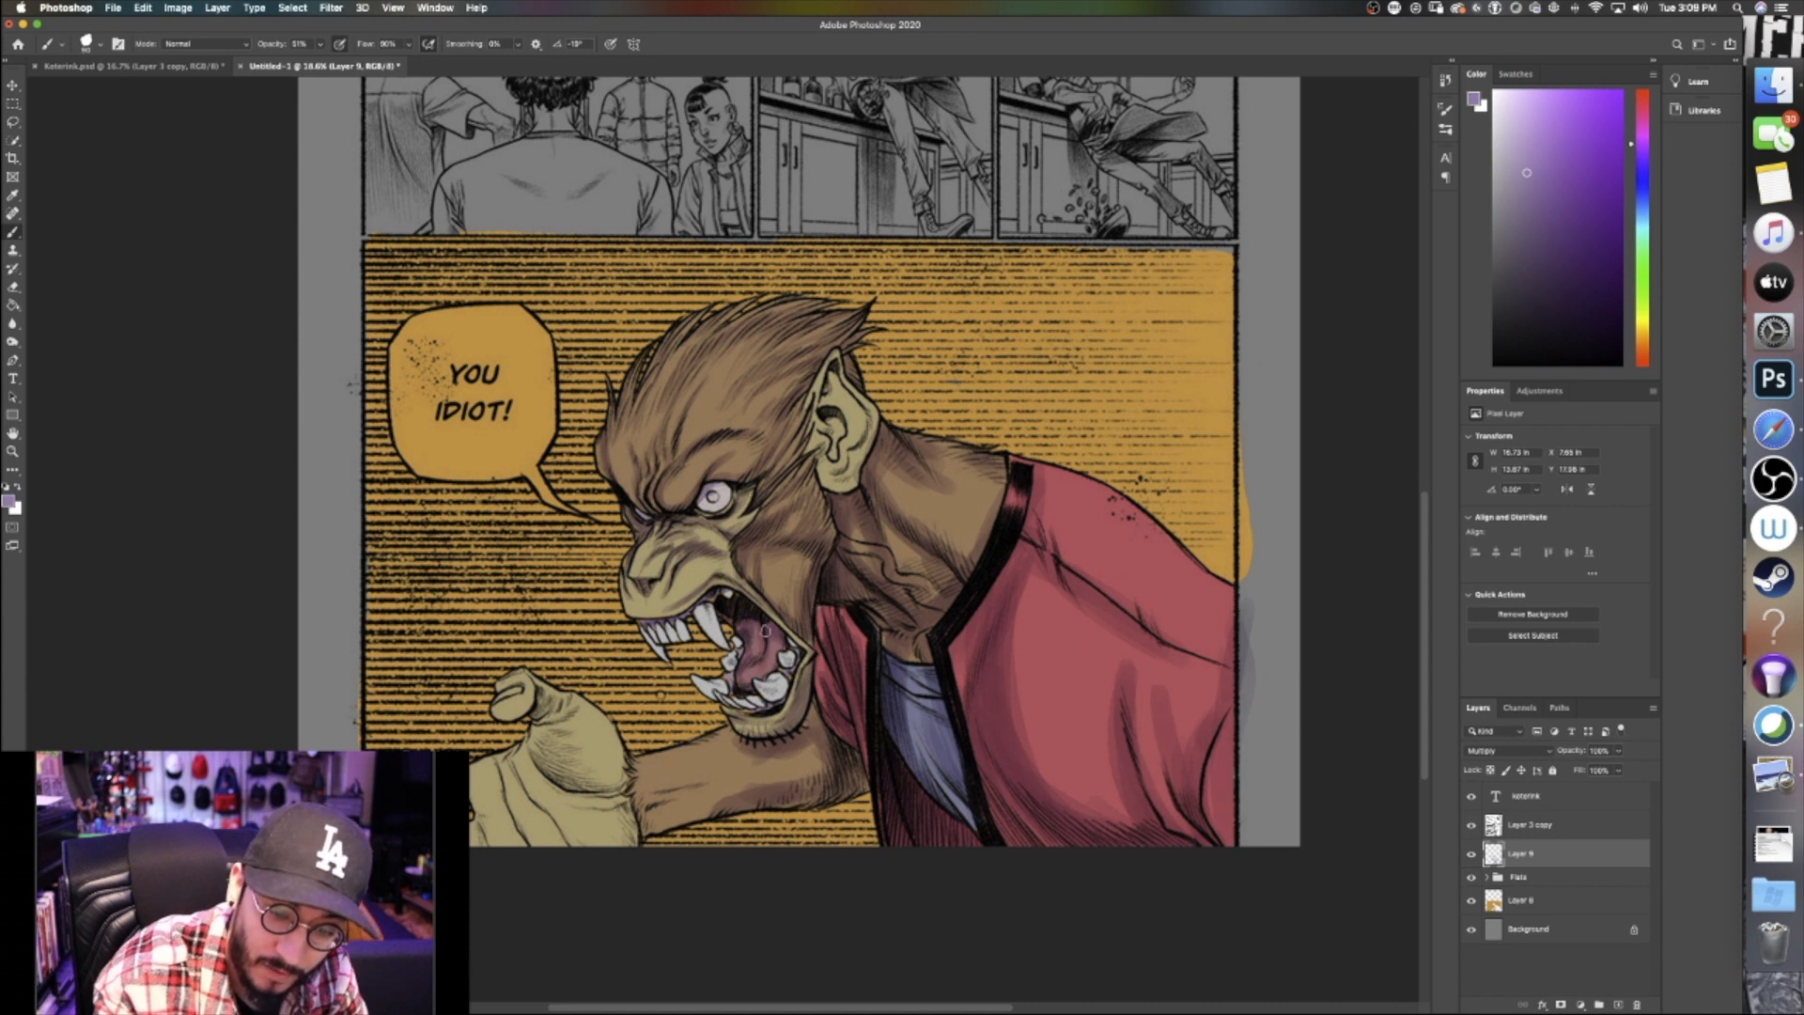
{"action": "left_click_drag", "start_coordinate": [766, 689], "coordinate": [778, 696]}
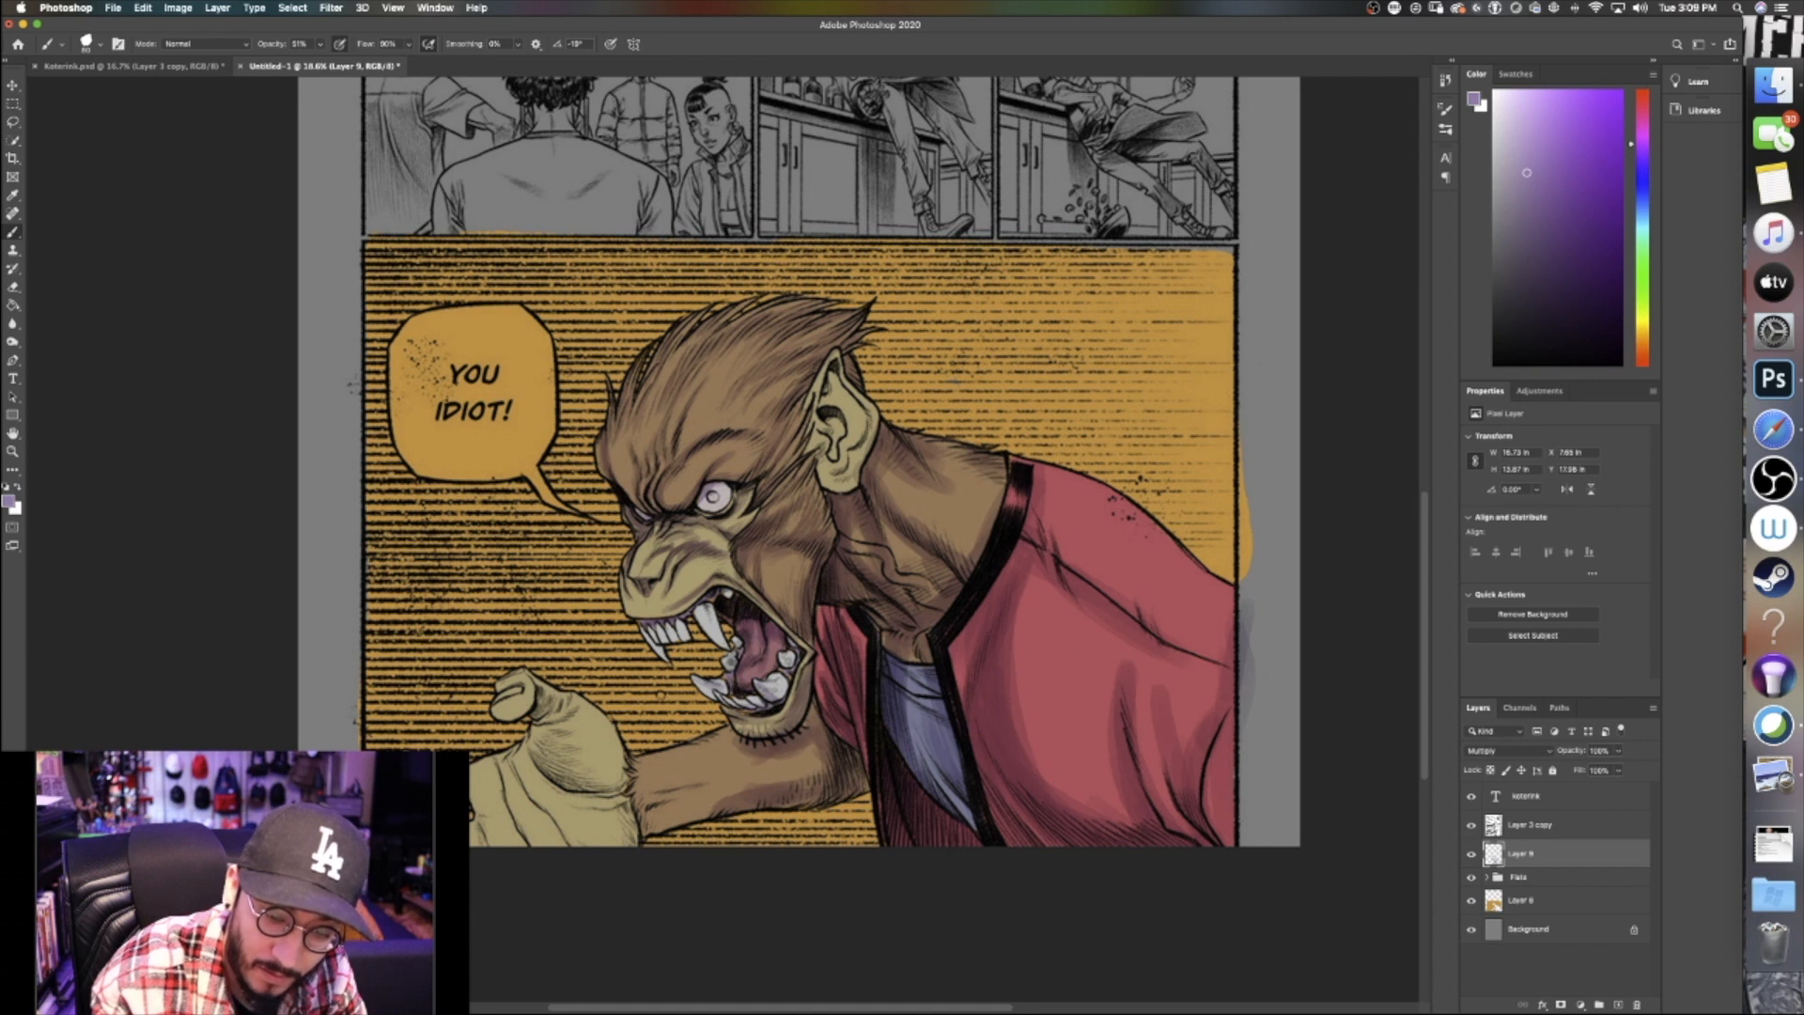
{"action": "left_click_drag", "start_coordinate": [789, 668], "coordinate": [765, 707]}
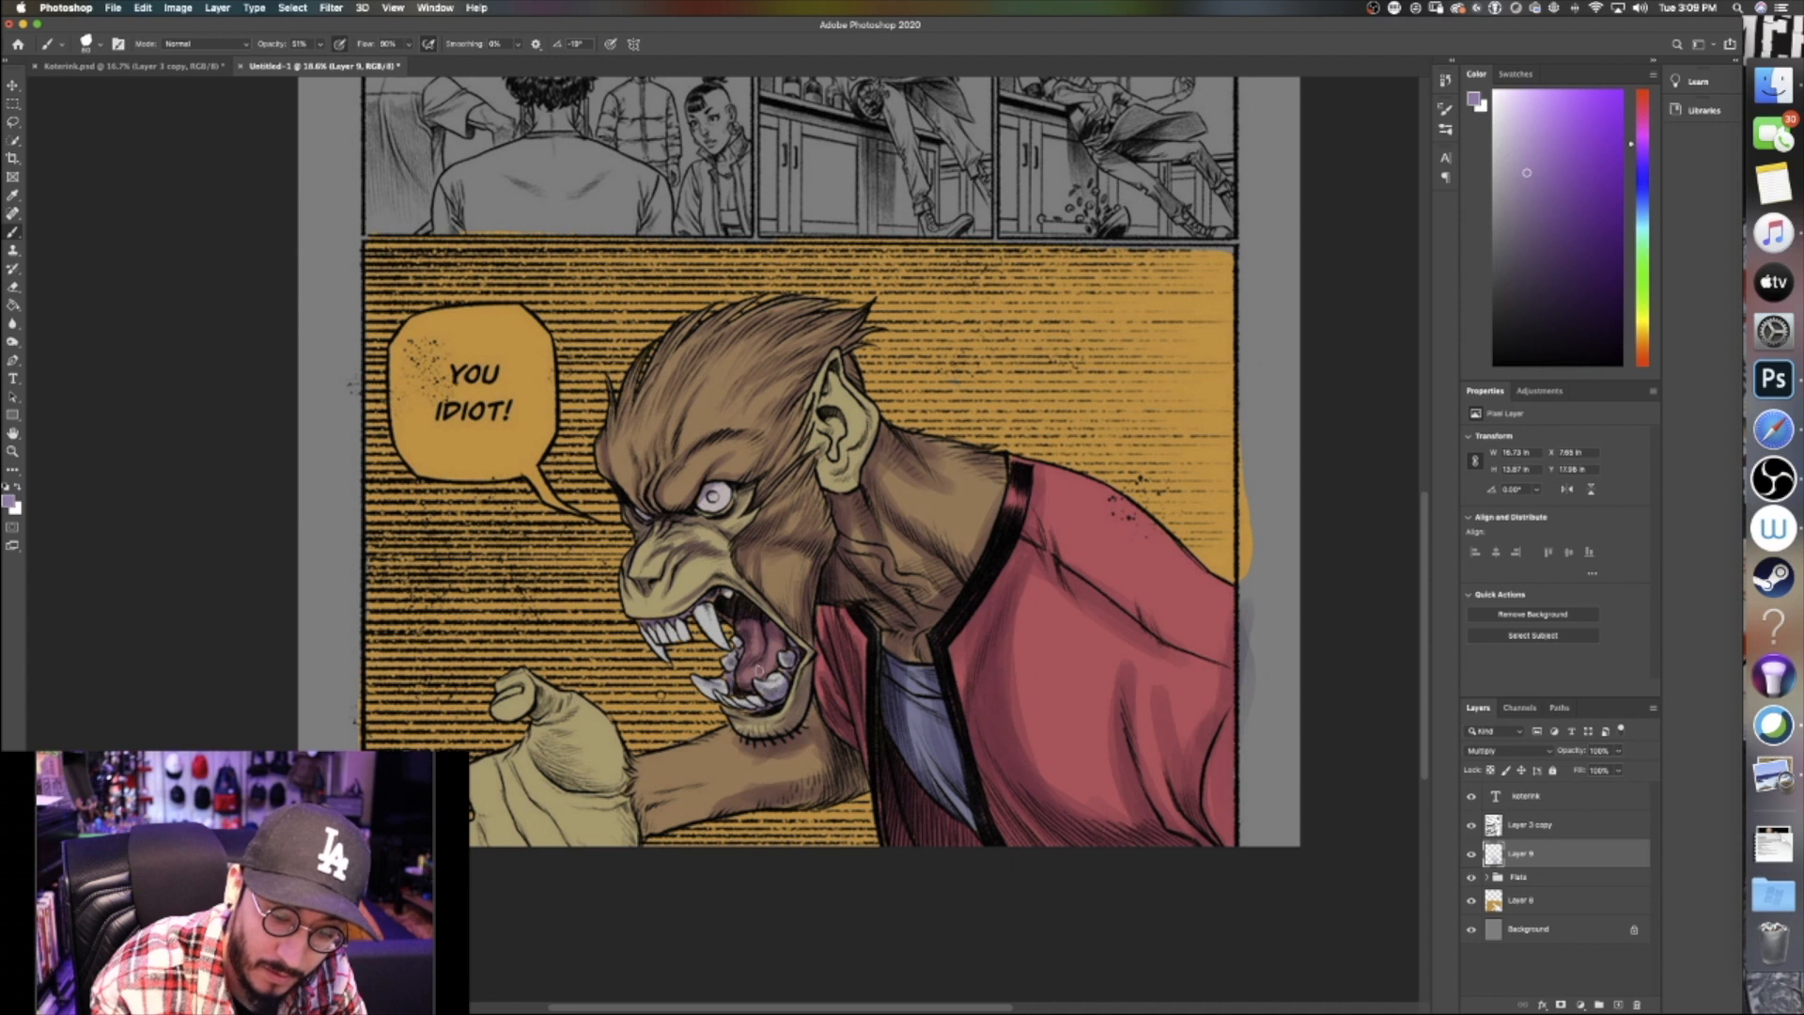
Shade the underside of the creature's forearm and paint shadows over its raised hand, wrist and thumb
{"action": "mouse_move", "coordinate": [659, 795]}
{"action": "left_mouse_down"}
{"action": "mouse_move", "coordinate": [720, 779]}
{"action": "mouse_move", "coordinate": [642, 825]}
{"action": "mouse_move", "coordinate": [714, 811]}
{"action": "left_mouse_up"}
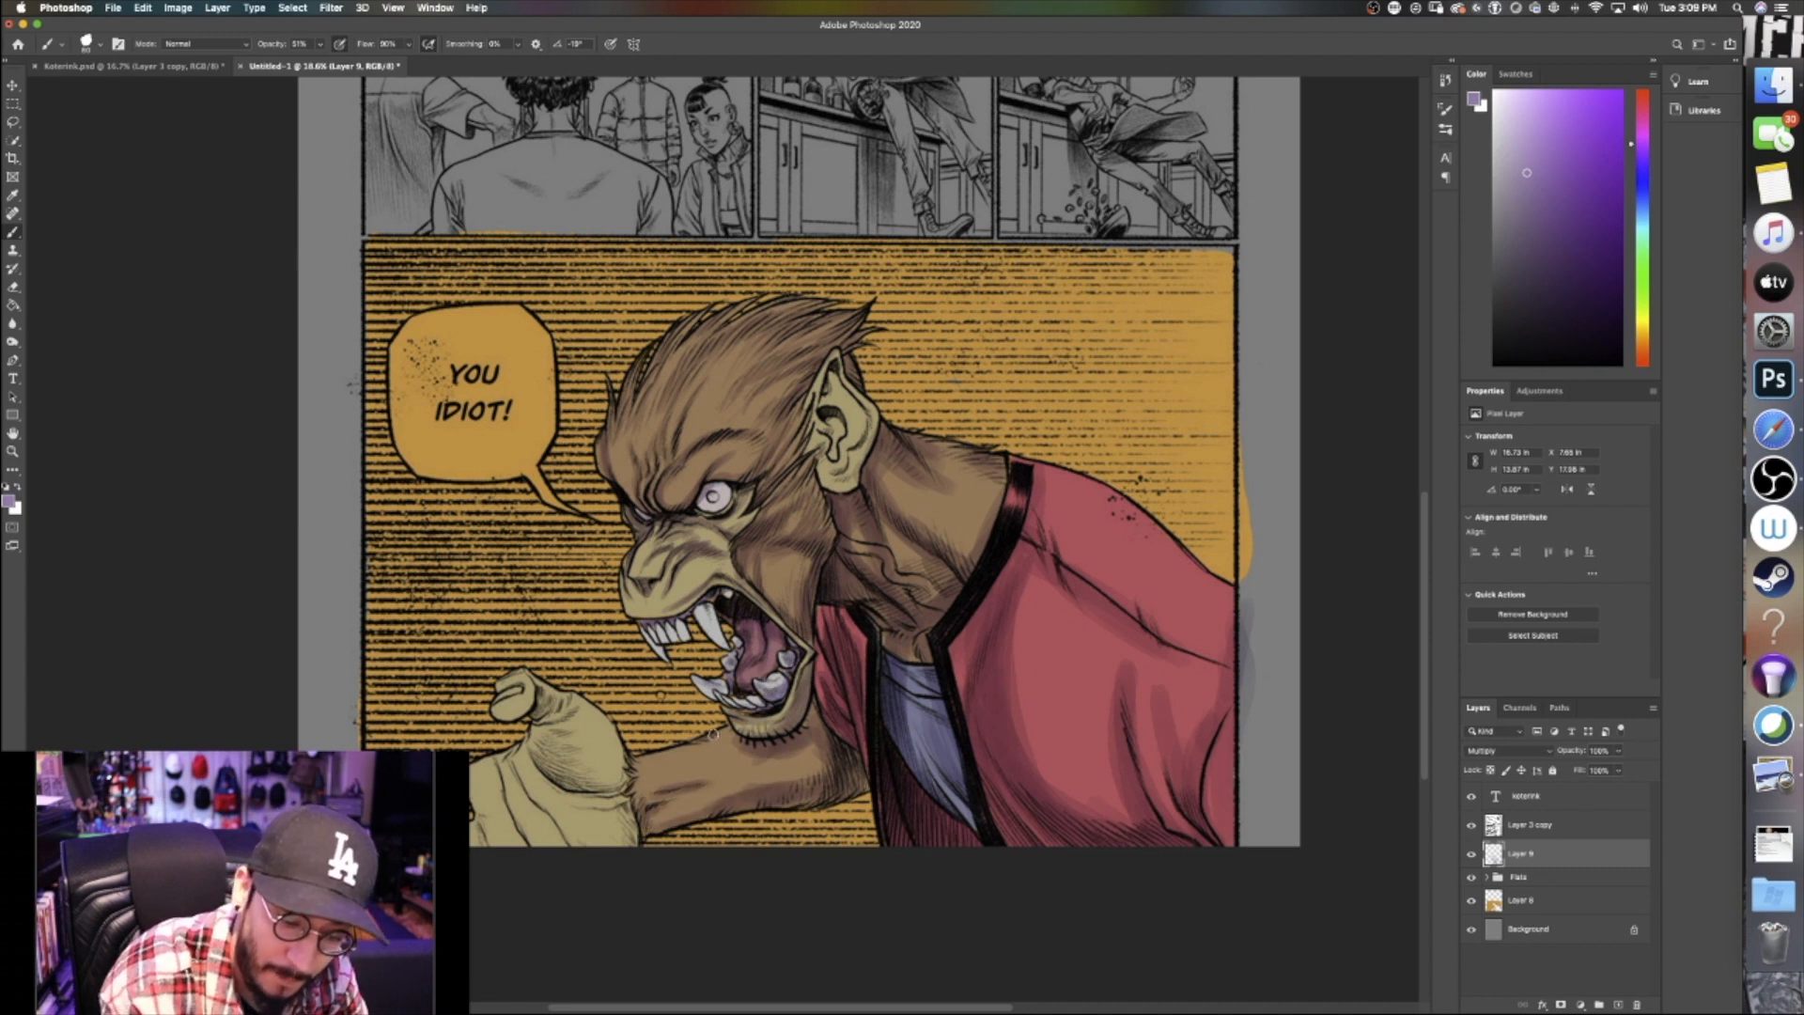
{"action": "mouse_move", "coordinate": [538, 719]}
{"action": "left_mouse_down"}
{"action": "mouse_move", "coordinate": [548, 767]}
{"action": "mouse_move", "coordinate": [586, 781]}
{"action": "mouse_move", "coordinate": [541, 700]}
{"action": "mouse_move", "coordinate": [512, 711]}
{"action": "mouse_move", "coordinate": [531, 696]}
{"action": "mouse_move", "coordinate": [564, 725]}
{"action": "mouse_move", "coordinate": [518, 768]}
{"action": "mouse_move", "coordinate": [550, 816]}
{"action": "mouse_move", "coordinate": [607, 822]}
{"action": "mouse_move", "coordinate": [601, 807]}
{"action": "mouse_move", "coordinate": [624, 838]}
{"action": "left_mouse_up"}
{"action": "mouse_move", "coordinate": [508, 786]}
{"action": "left_mouse_down"}
{"action": "mouse_move", "coordinate": [522, 827]}
{"action": "mouse_move", "coordinate": [489, 855]}
{"action": "mouse_move", "coordinate": [473, 780]}
{"action": "left_mouse_up"}
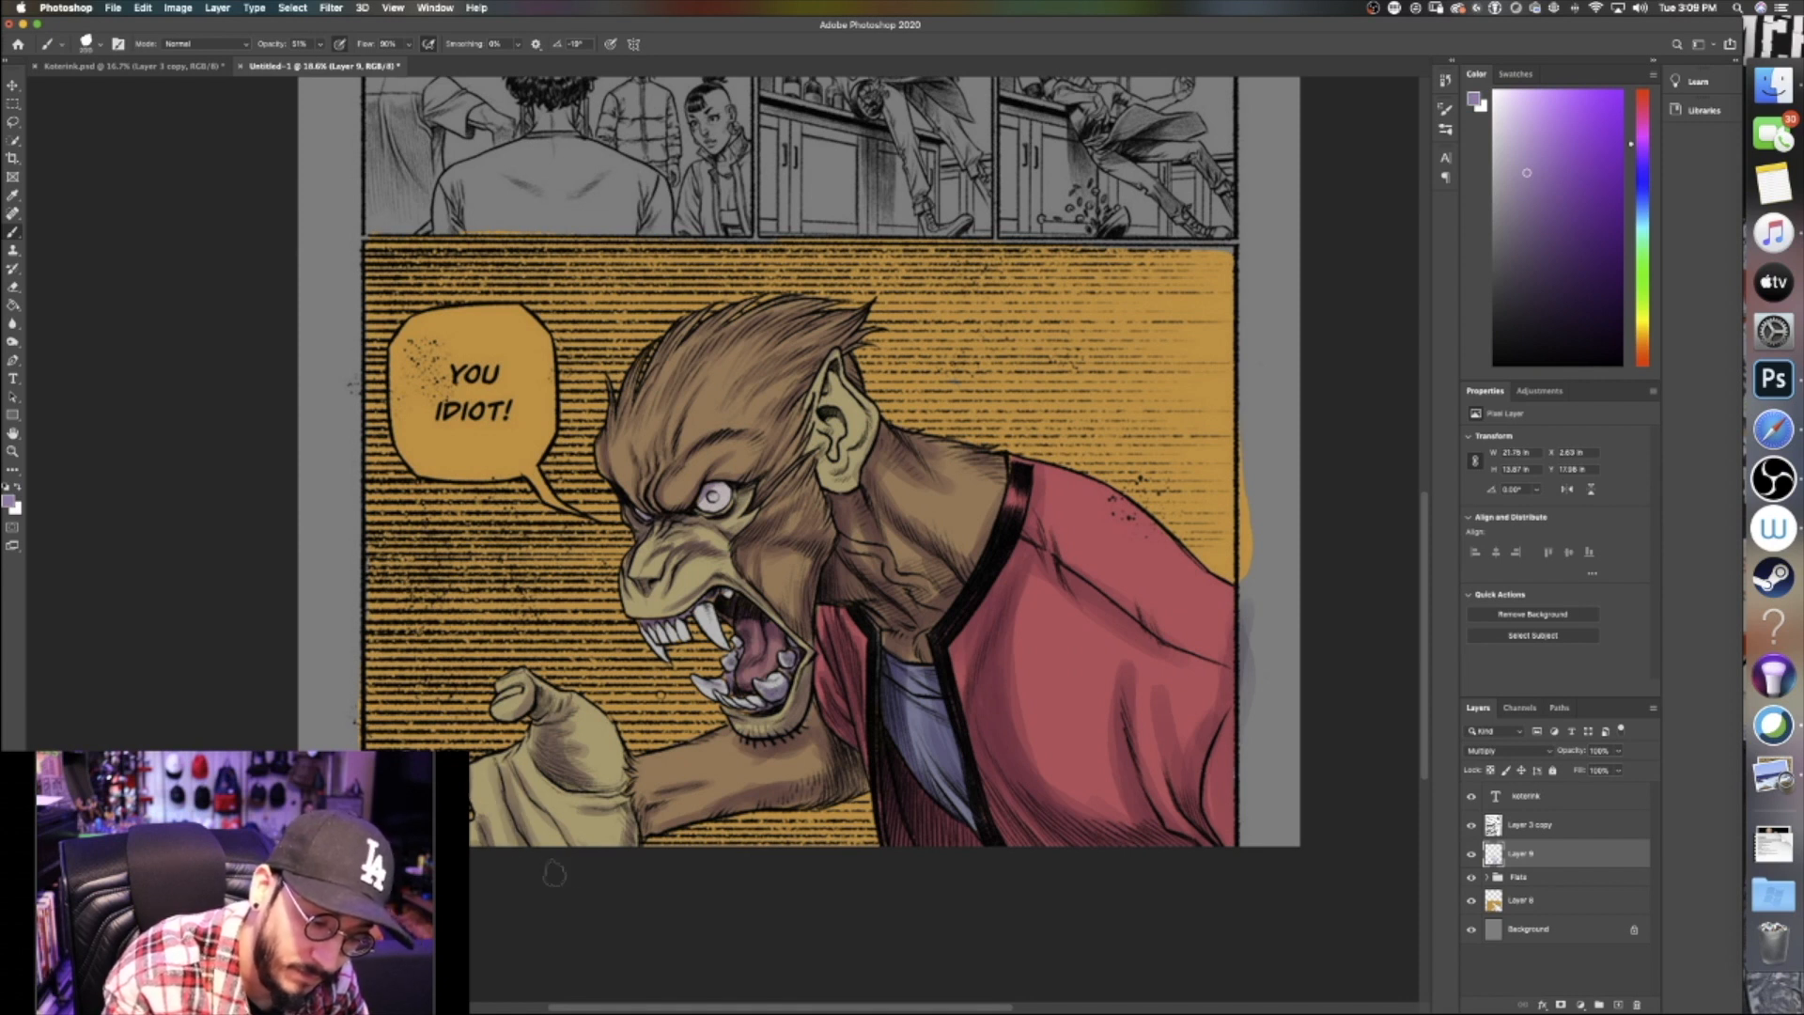
{"action": "mouse_move", "coordinate": [544, 772]}
{"action": "left_mouse_down"}
{"action": "mouse_move", "coordinate": [628, 792]}
{"action": "mouse_move", "coordinate": [611, 780]}
{"action": "left_mouse_up"}
{"action": "mouse_move", "coordinate": [553, 707]}
{"action": "left_mouse_down"}
{"action": "mouse_move", "coordinate": [505, 703]}
{"action": "mouse_move", "coordinate": [501, 679]}
{"action": "left_mouse_up"}
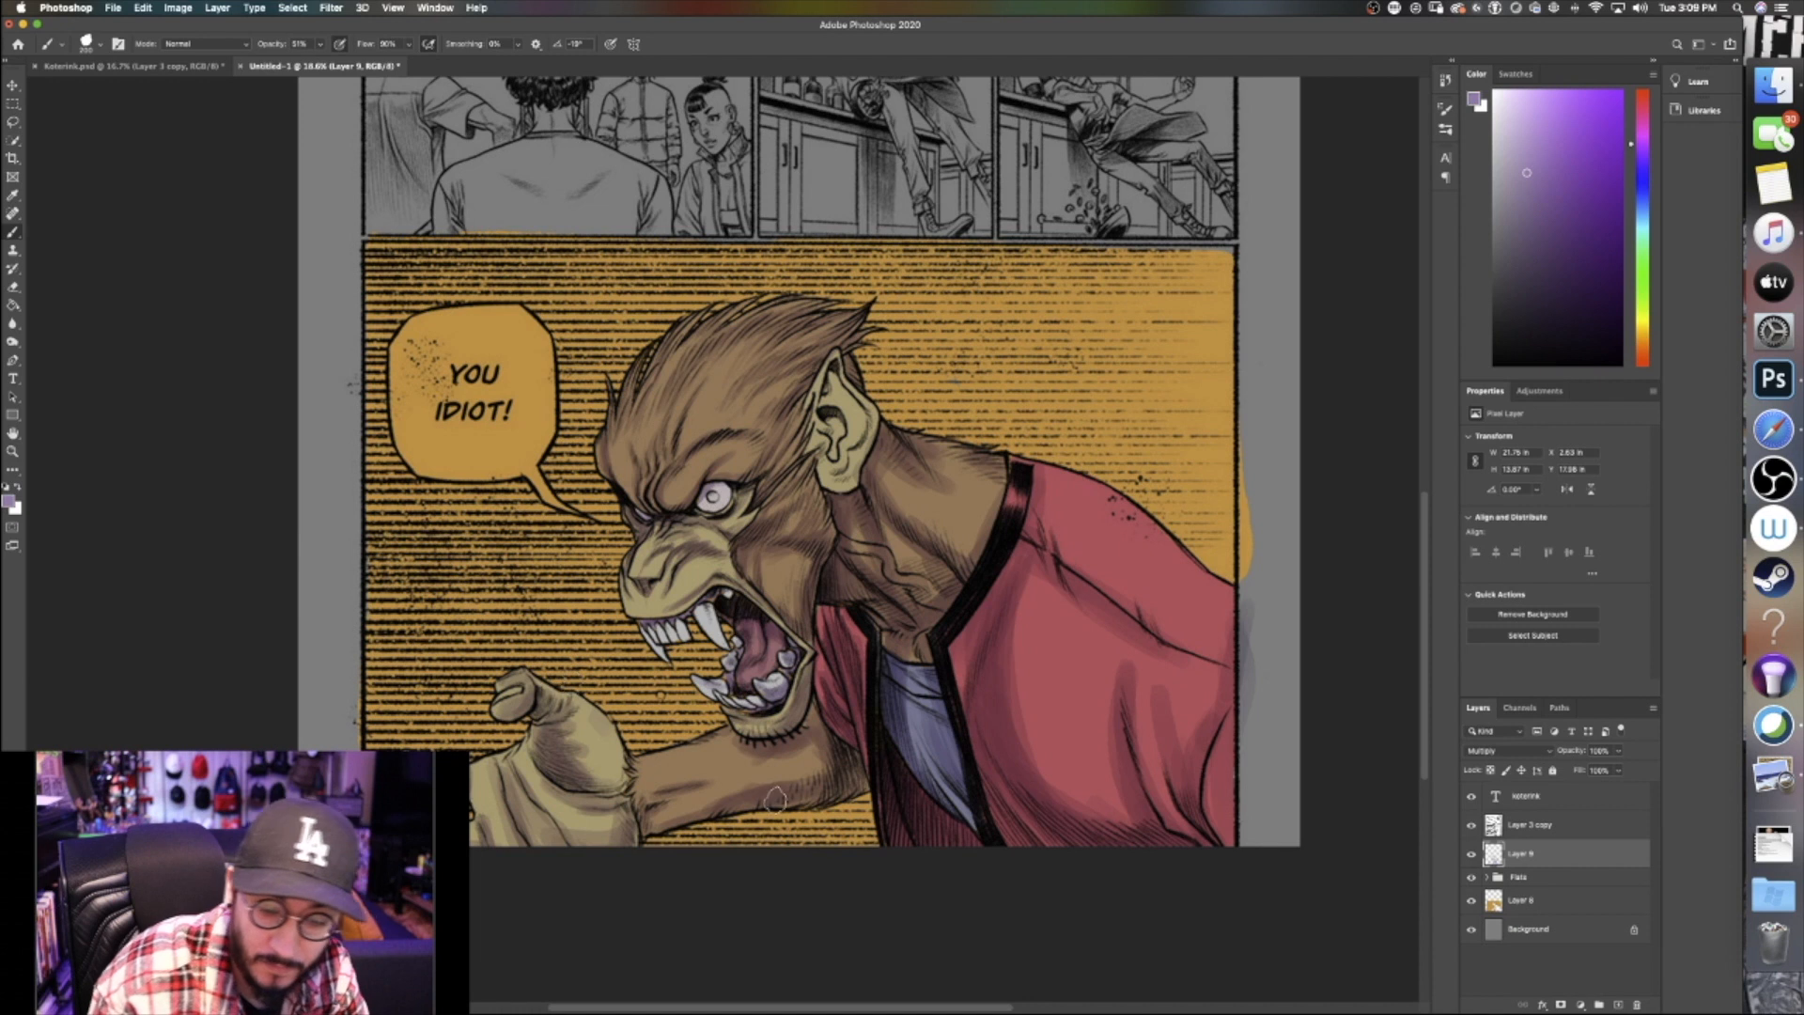
Build up the forearm's shadow from the wrist towards the elbow, enlarging the brush for the upper part
{"action": "left_click_drag", "start_coordinate": [707, 811], "coordinate": [648, 825]}
{"action": "key", "text": "bracketright"}
{"action": "key", "text": "bracketright"}
{"action": "mouse_move", "coordinate": [821, 767]}
{"action": "left_mouse_down"}
{"action": "mouse_move", "coordinate": [806, 741]}
{"action": "mouse_move", "coordinate": [805, 770]}
{"action": "mouse_move", "coordinate": [808, 743]}
{"action": "mouse_move", "coordinate": [761, 782]}
{"action": "left_mouse_up"}
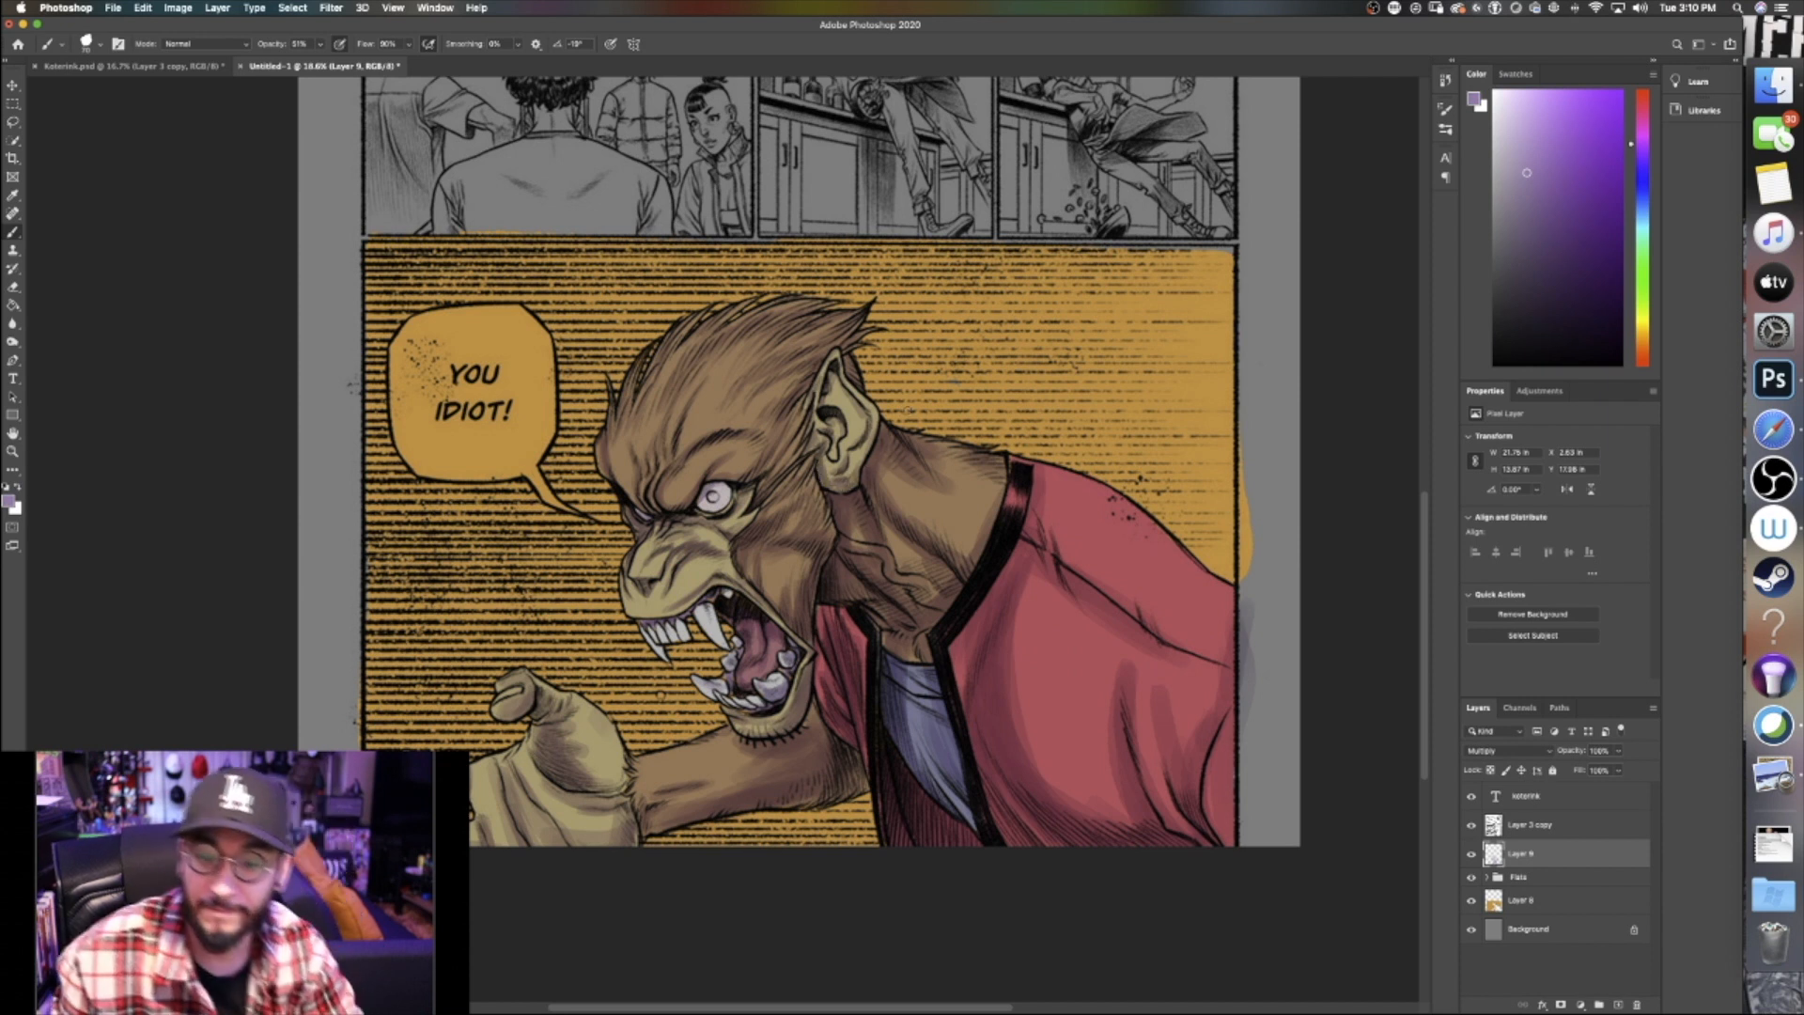
Toggle the shading layer's visibility off and on to compare the artwork with and without the shadows
{"action": "left_click", "coordinate": [1472, 854]}
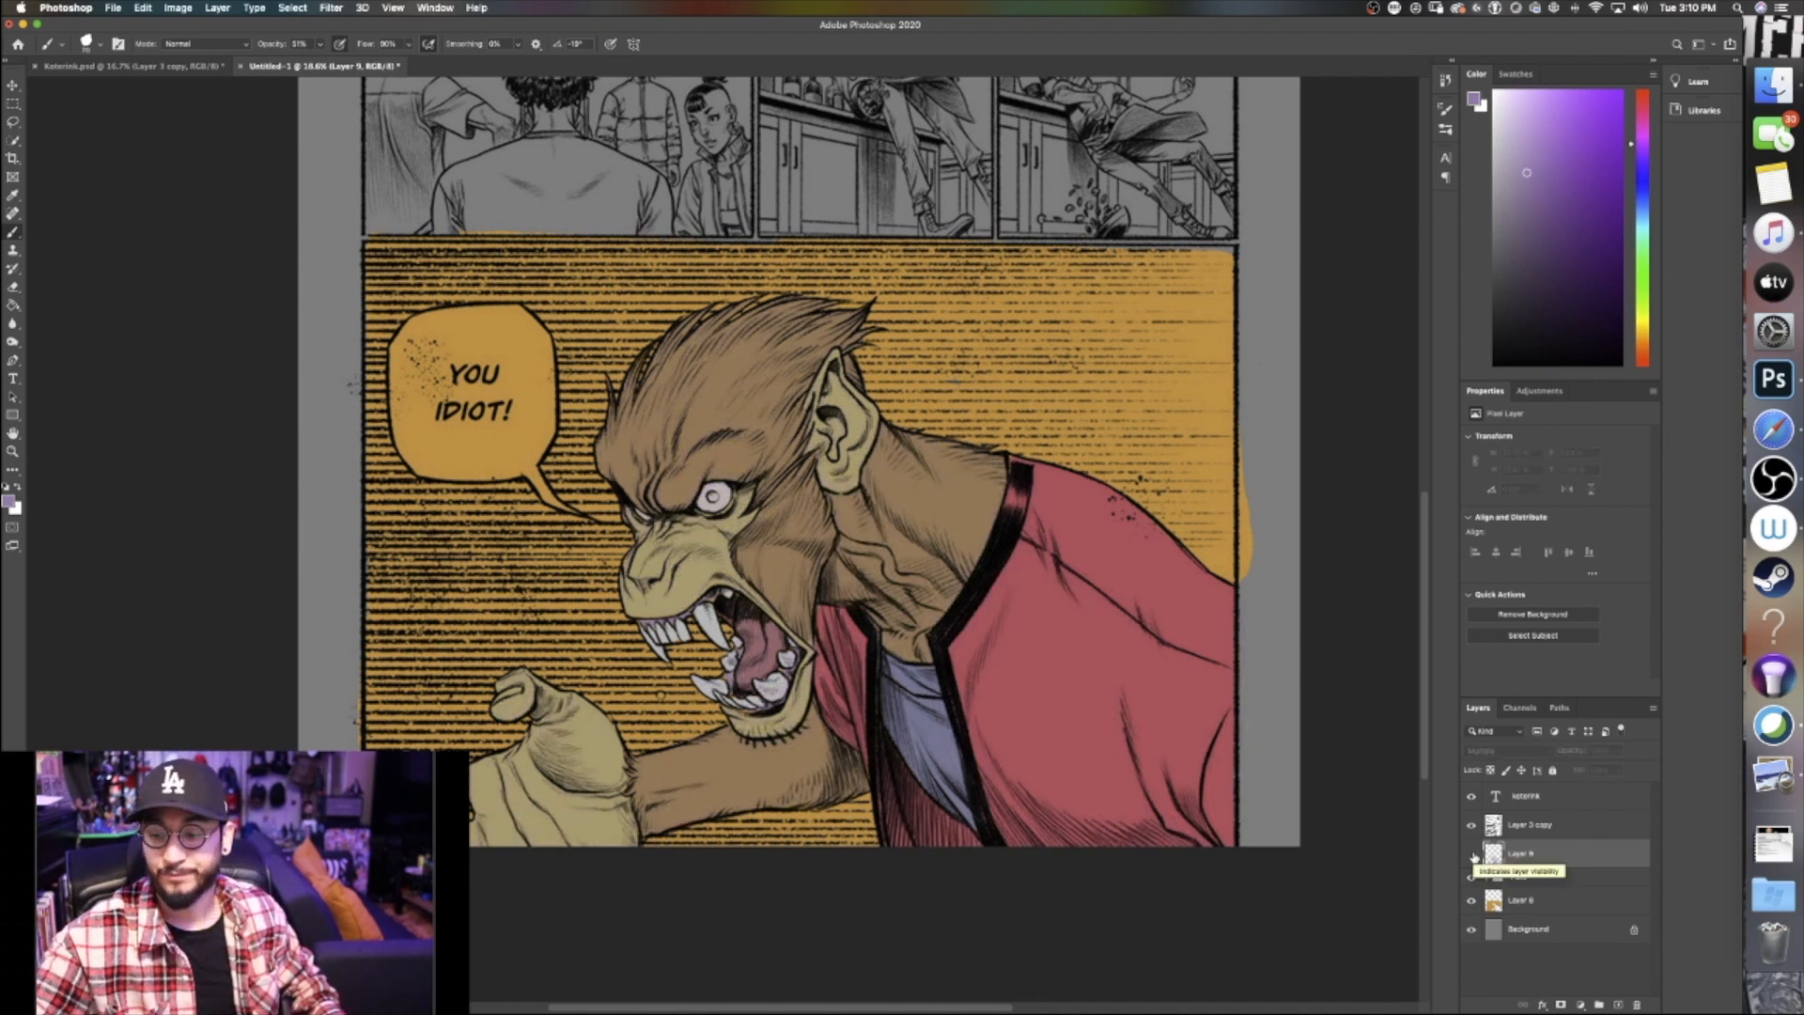
{"action": "left_click", "coordinate": [1473, 854]}
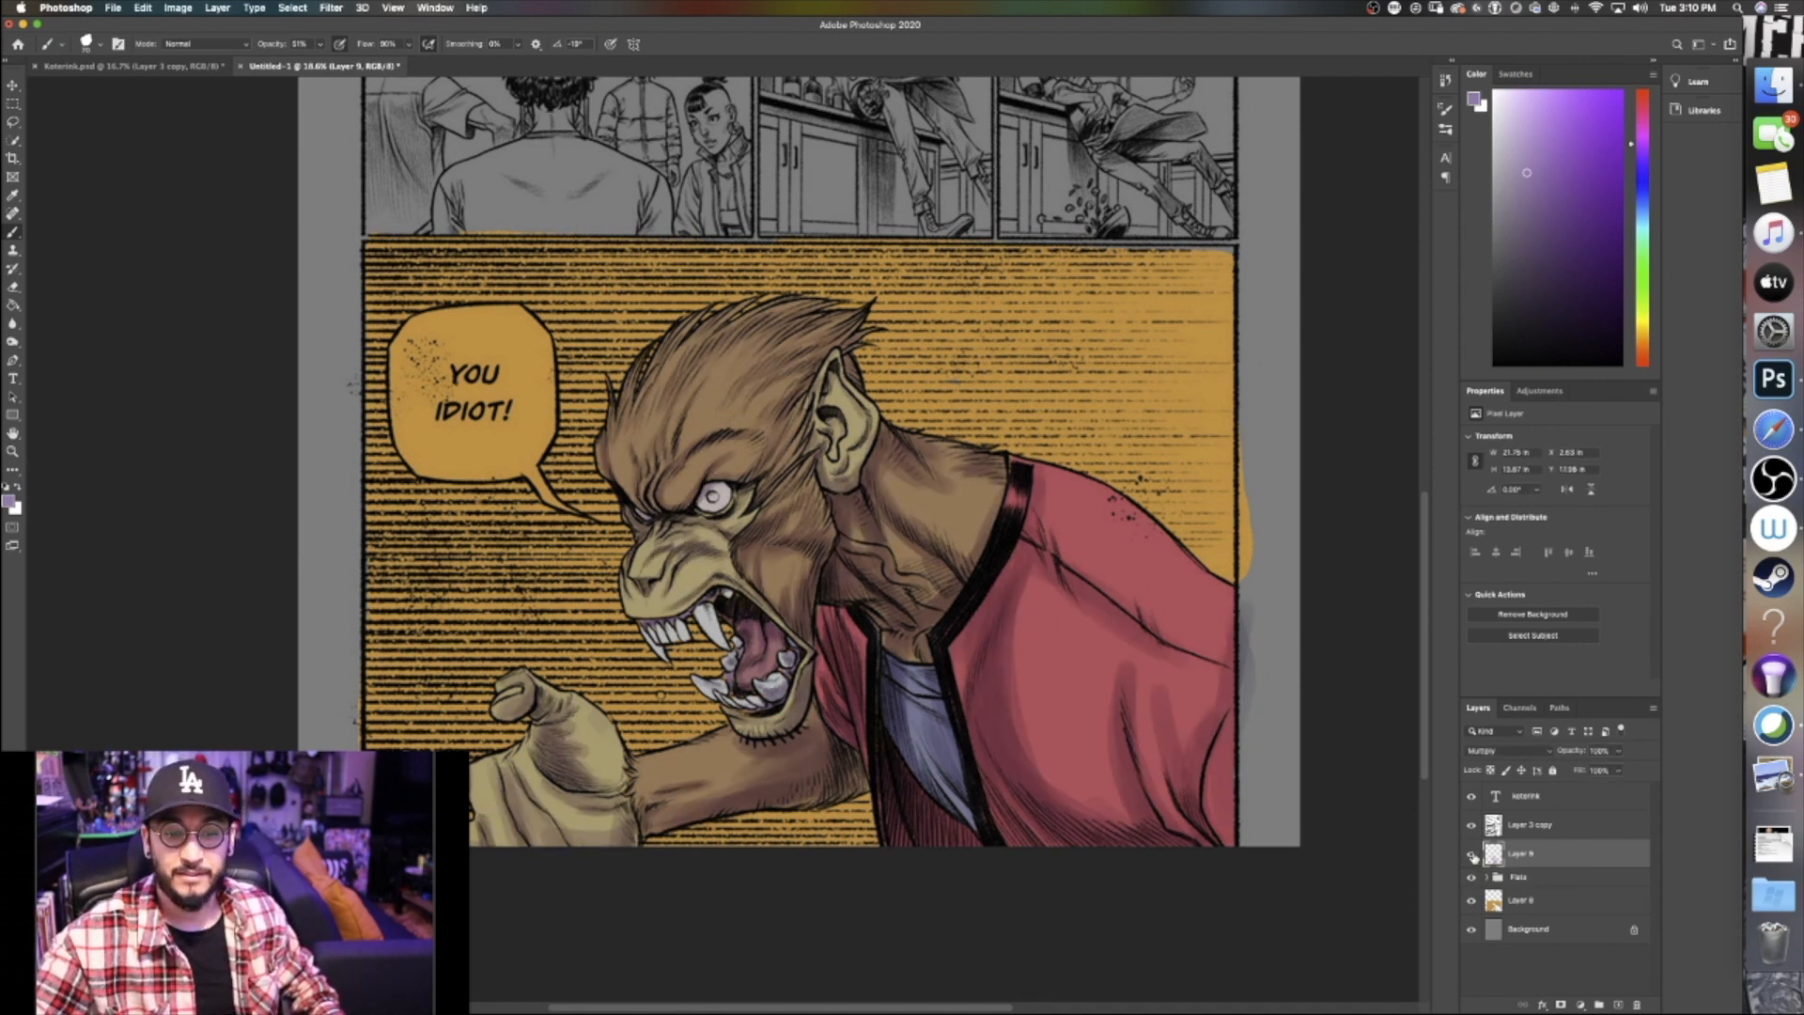
{"action": "left_click", "coordinate": [1472, 854]}
{"action": "left_click", "coordinate": [1473, 854]}
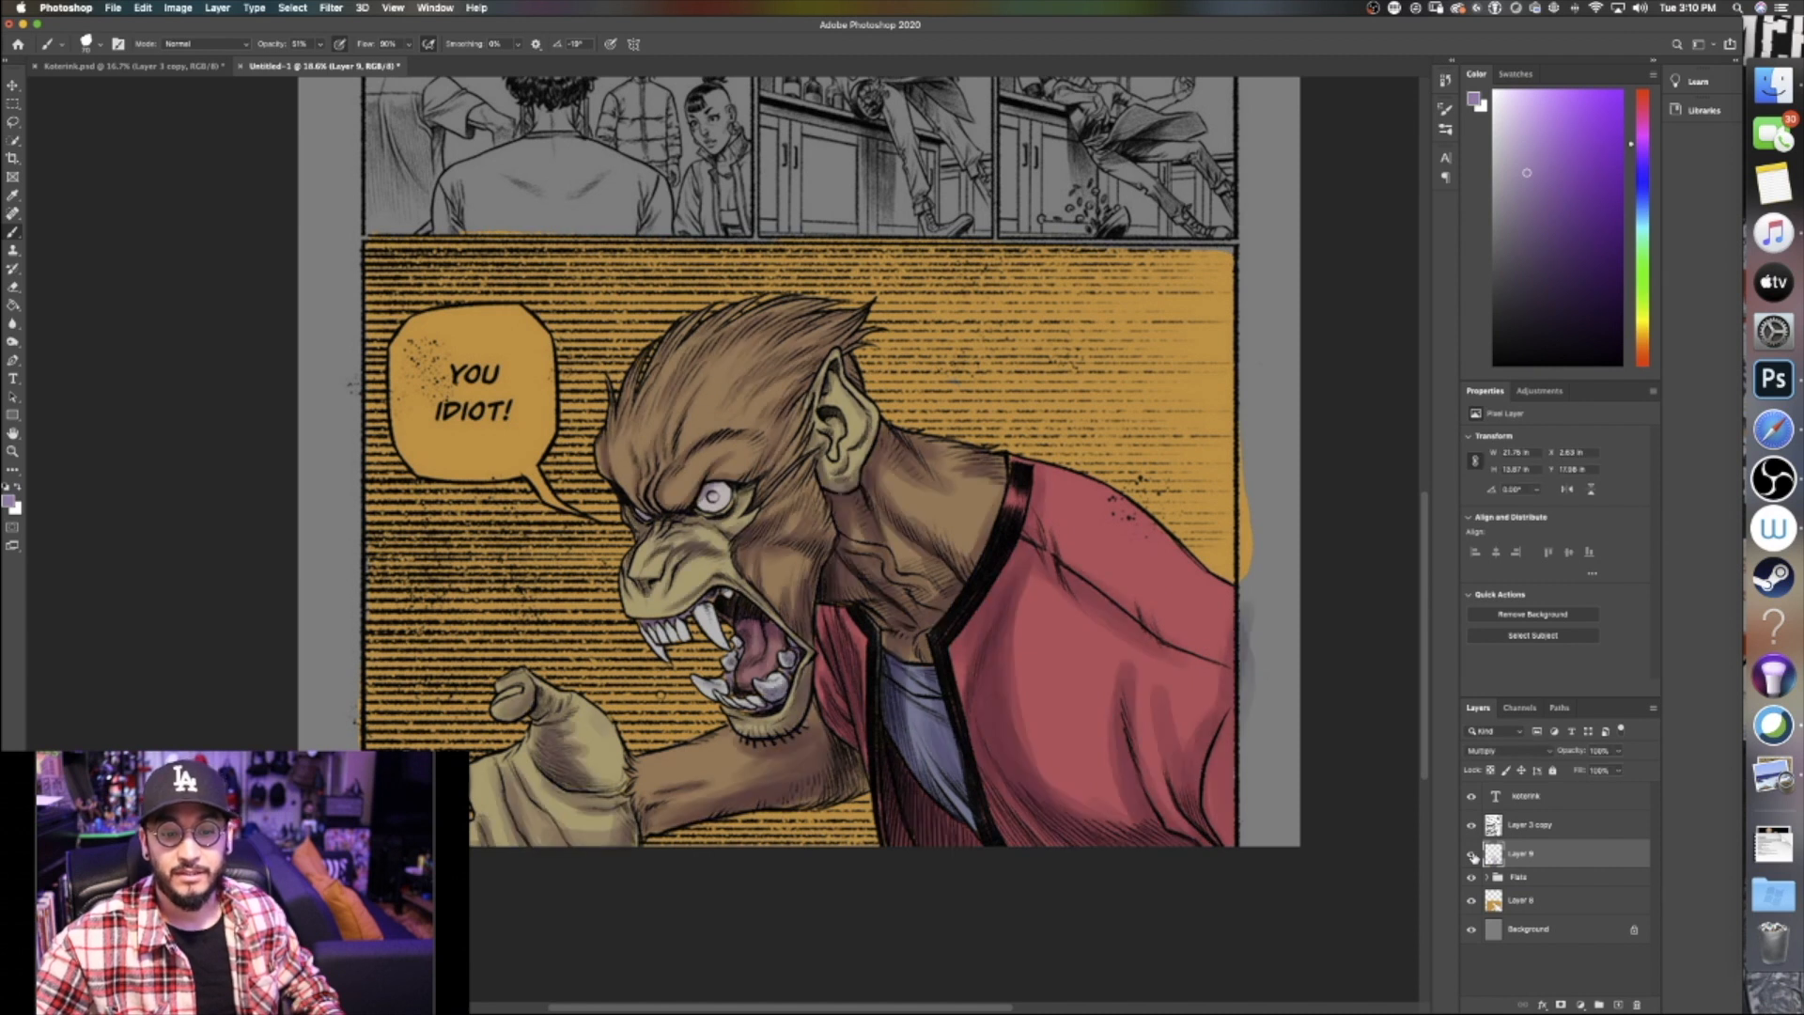
Compare the artwork with and without the shadows again, and lower the shading layer's opacity to about 86%
{"action": "left_click", "coordinate": [1472, 854]}
{"action": "left_click", "coordinate": [1472, 854]}
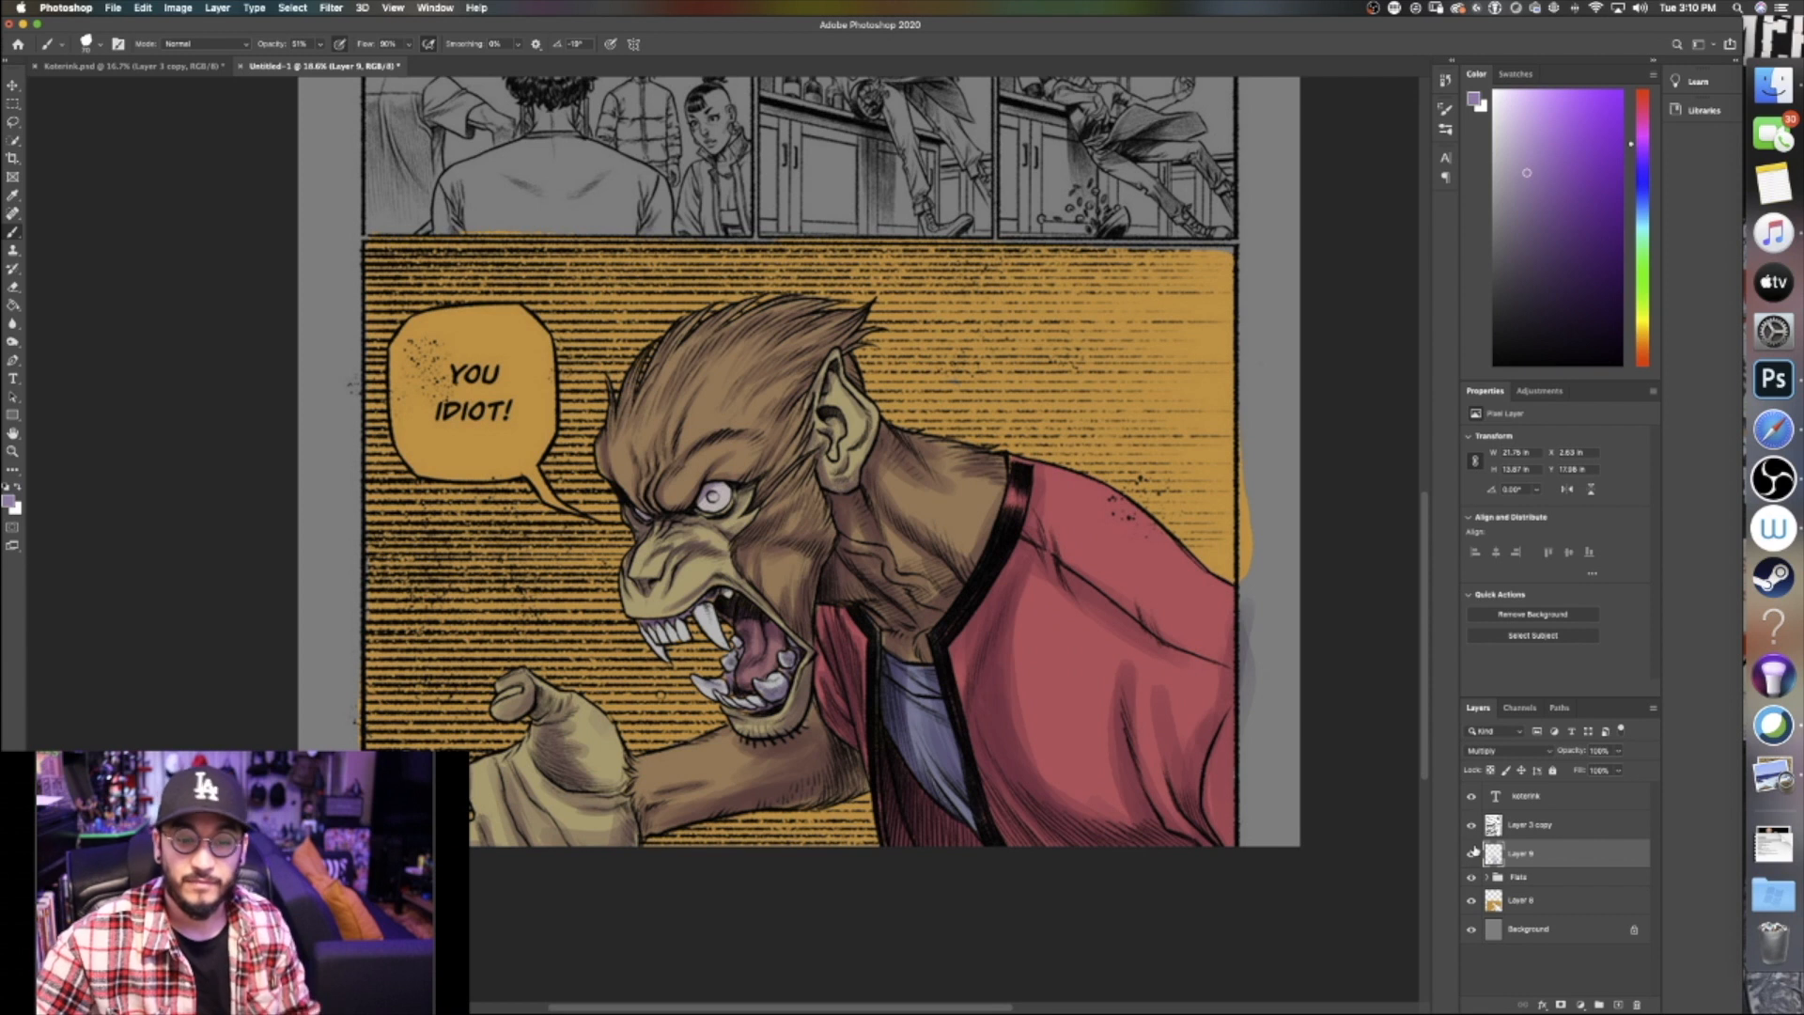
{"action": "left_click", "coordinate": [1473, 854]}
{"action": "left_click", "coordinate": [1472, 854]}
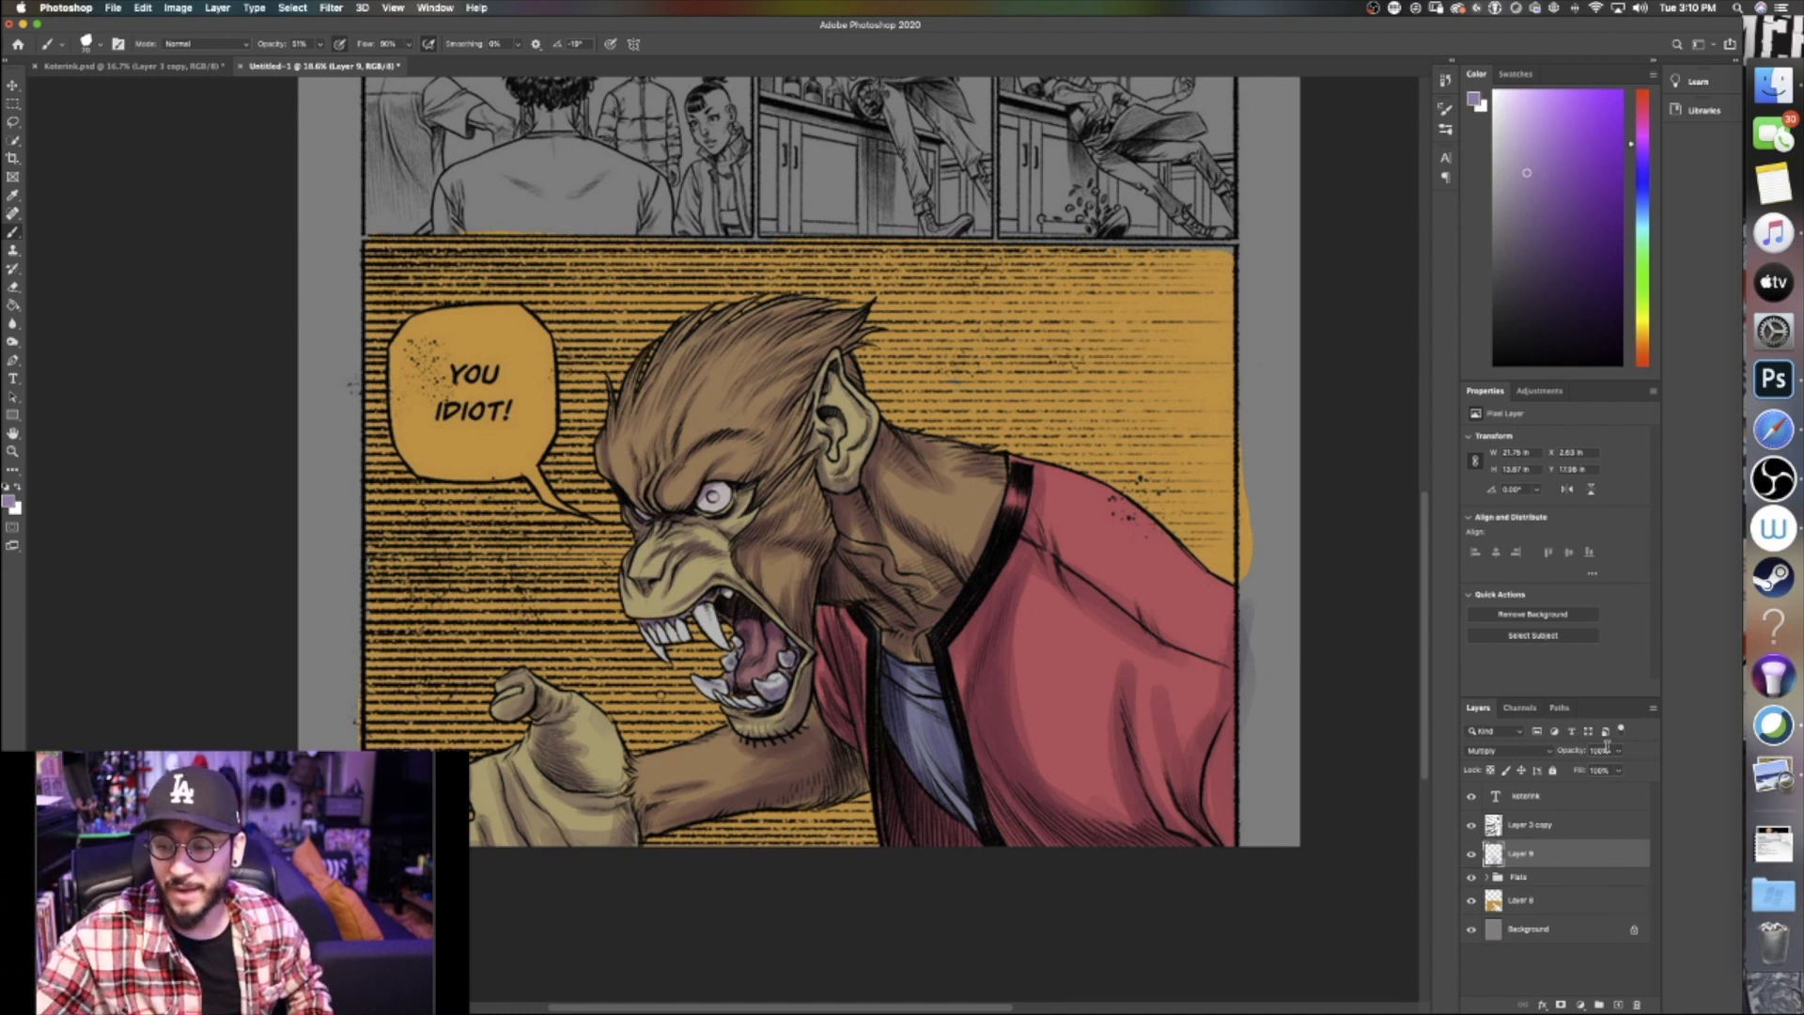
{"action": "left_click_drag", "start_coordinate": [1617, 752], "coordinate": [1609, 770]}
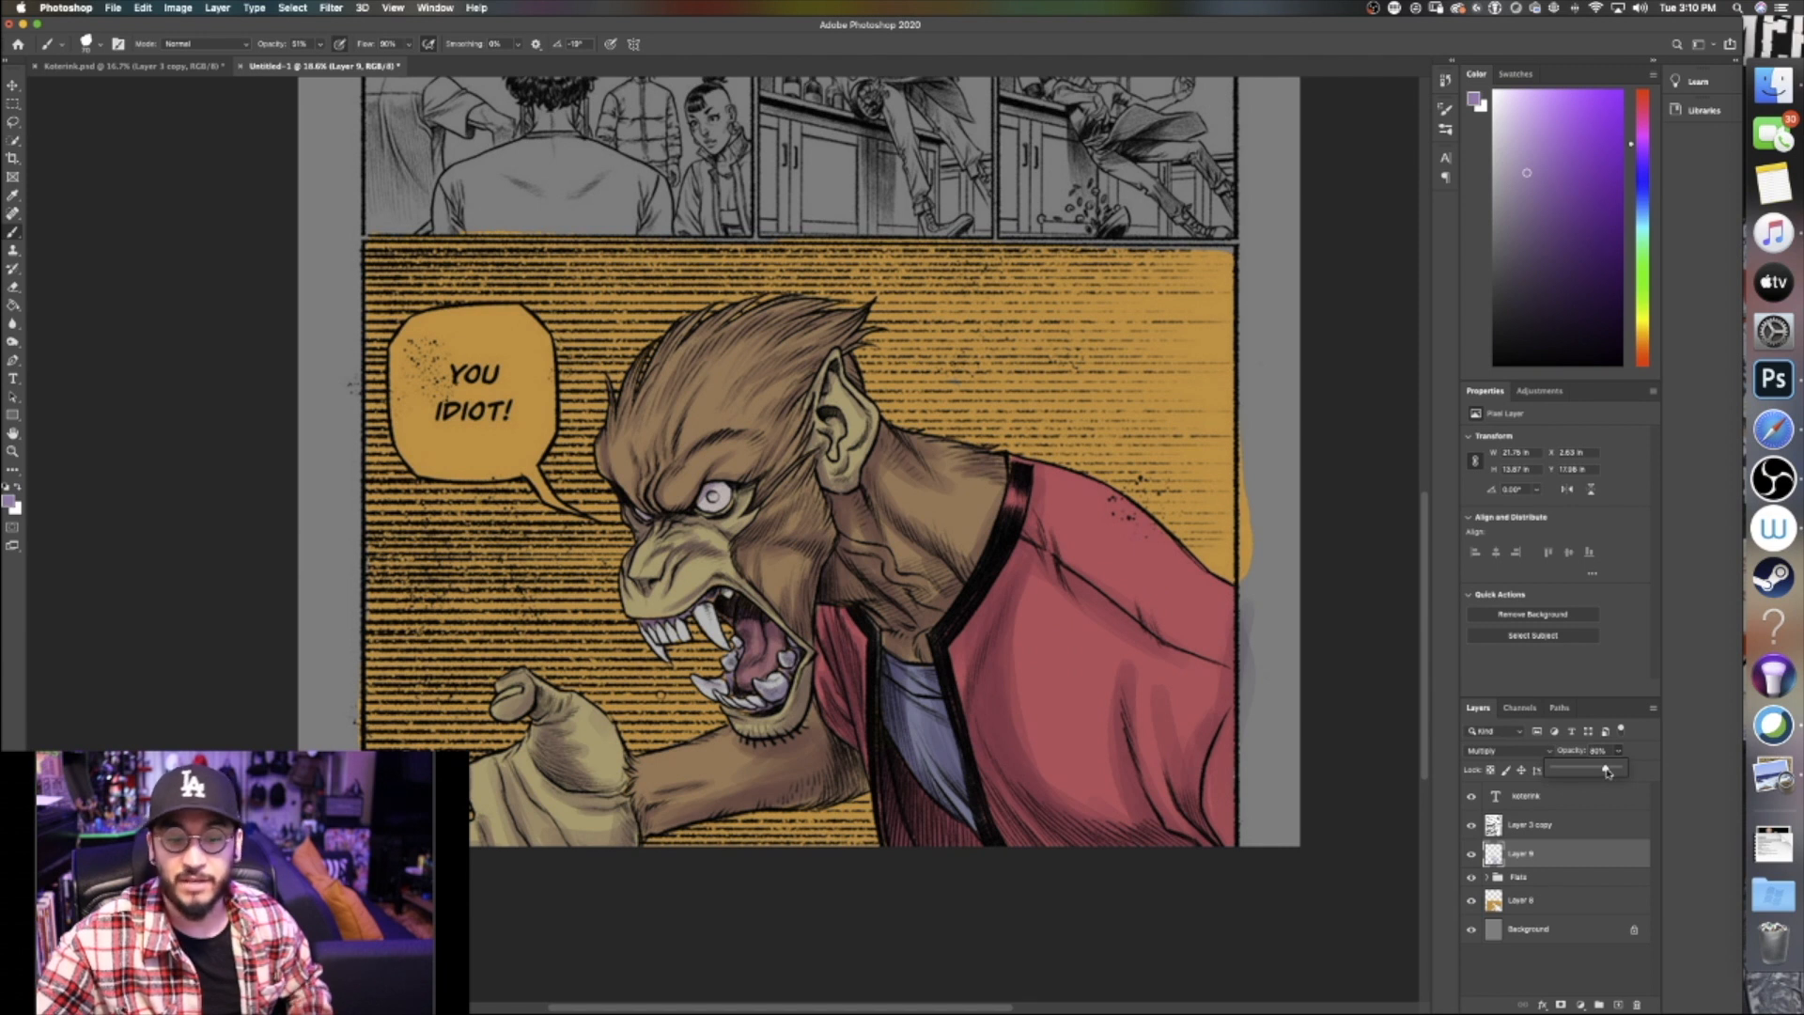
Add a new layer above the shading layer, pick a pale warm yellow and set the layer's blending mode to Overlay
{"action": "left_click", "coordinate": [1618, 1004]}
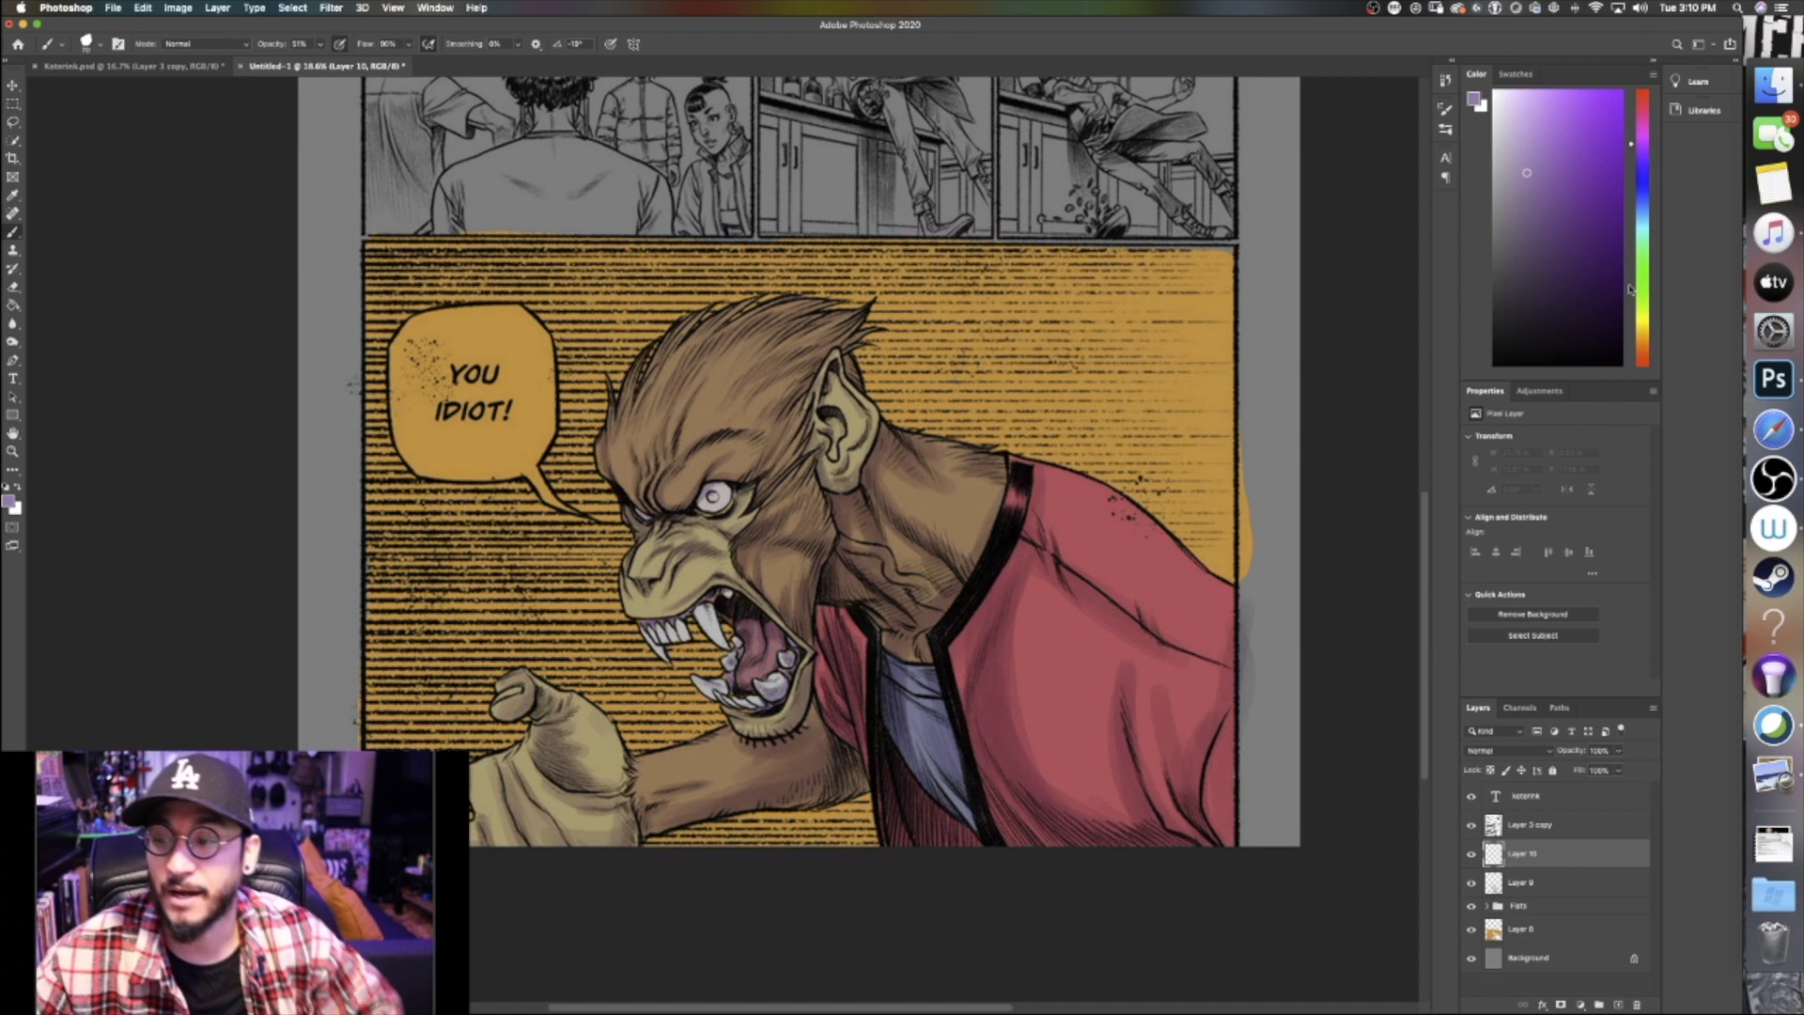
{"action": "left_click", "coordinate": [1642, 320]}
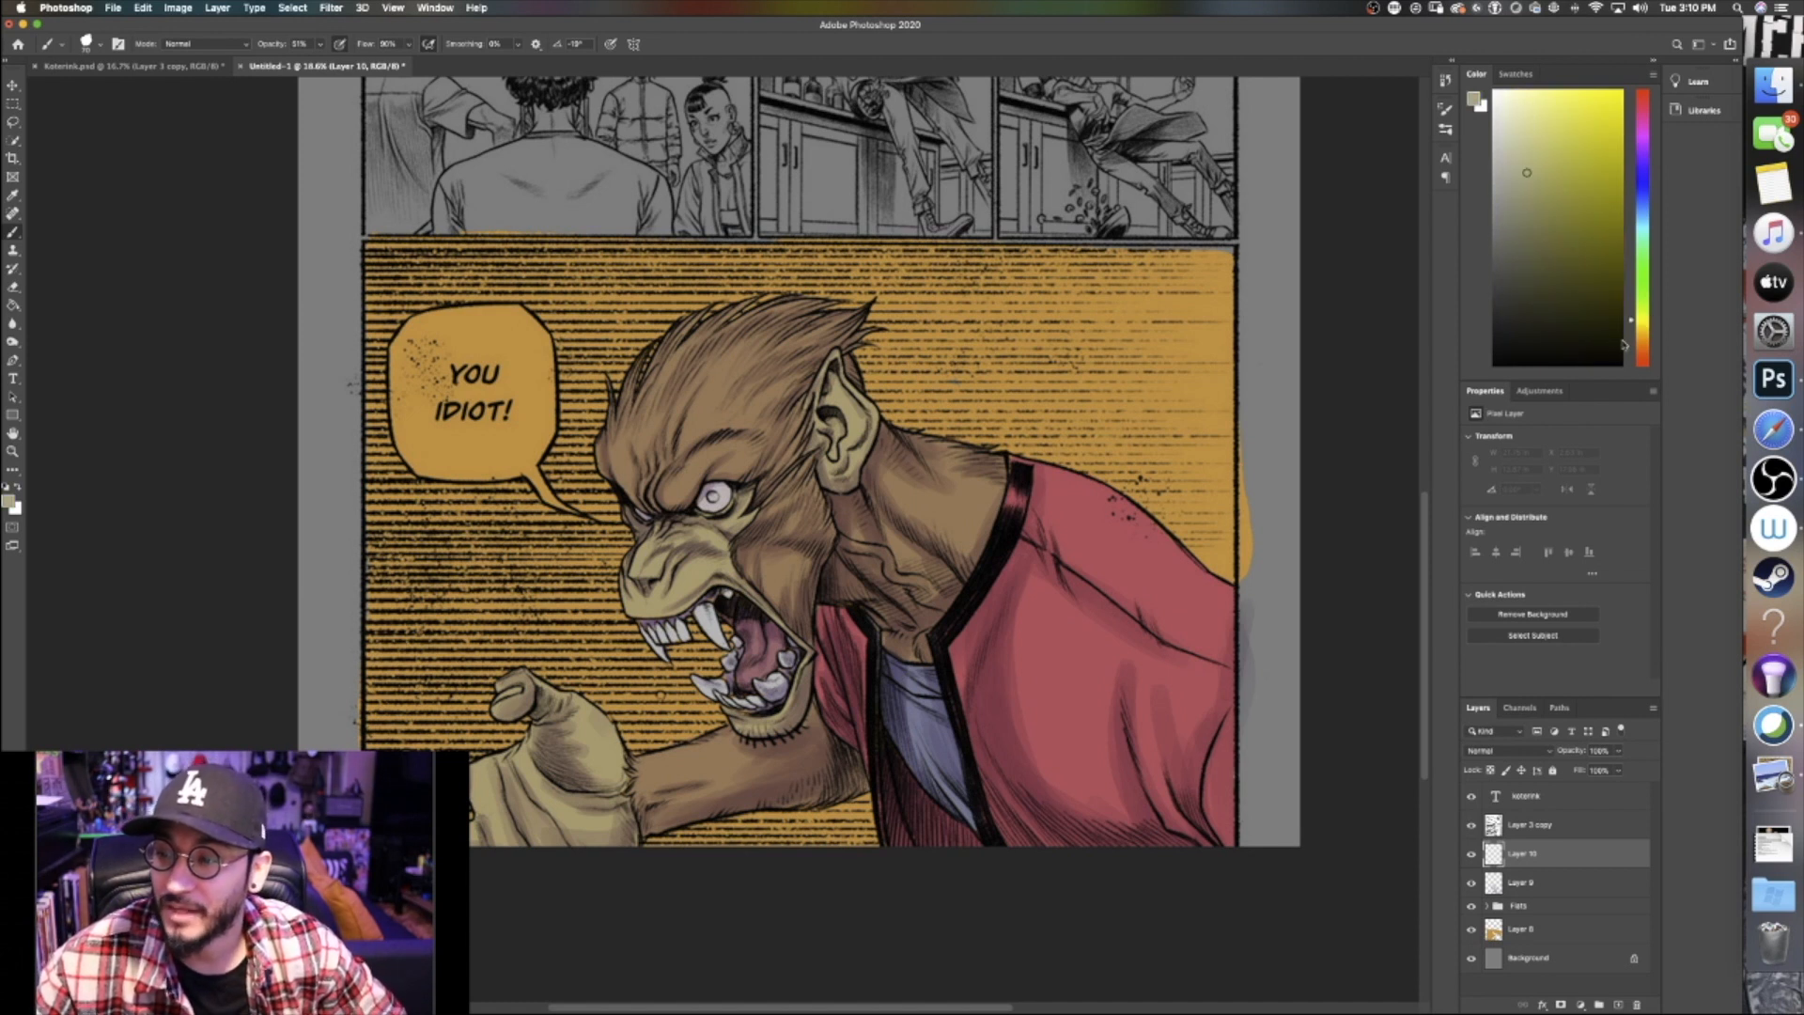
{"action": "left_click", "coordinate": [1640, 330]}
{"action": "left_click", "coordinate": [1642, 334]}
{"action": "left_click", "coordinate": [1523, 112]}
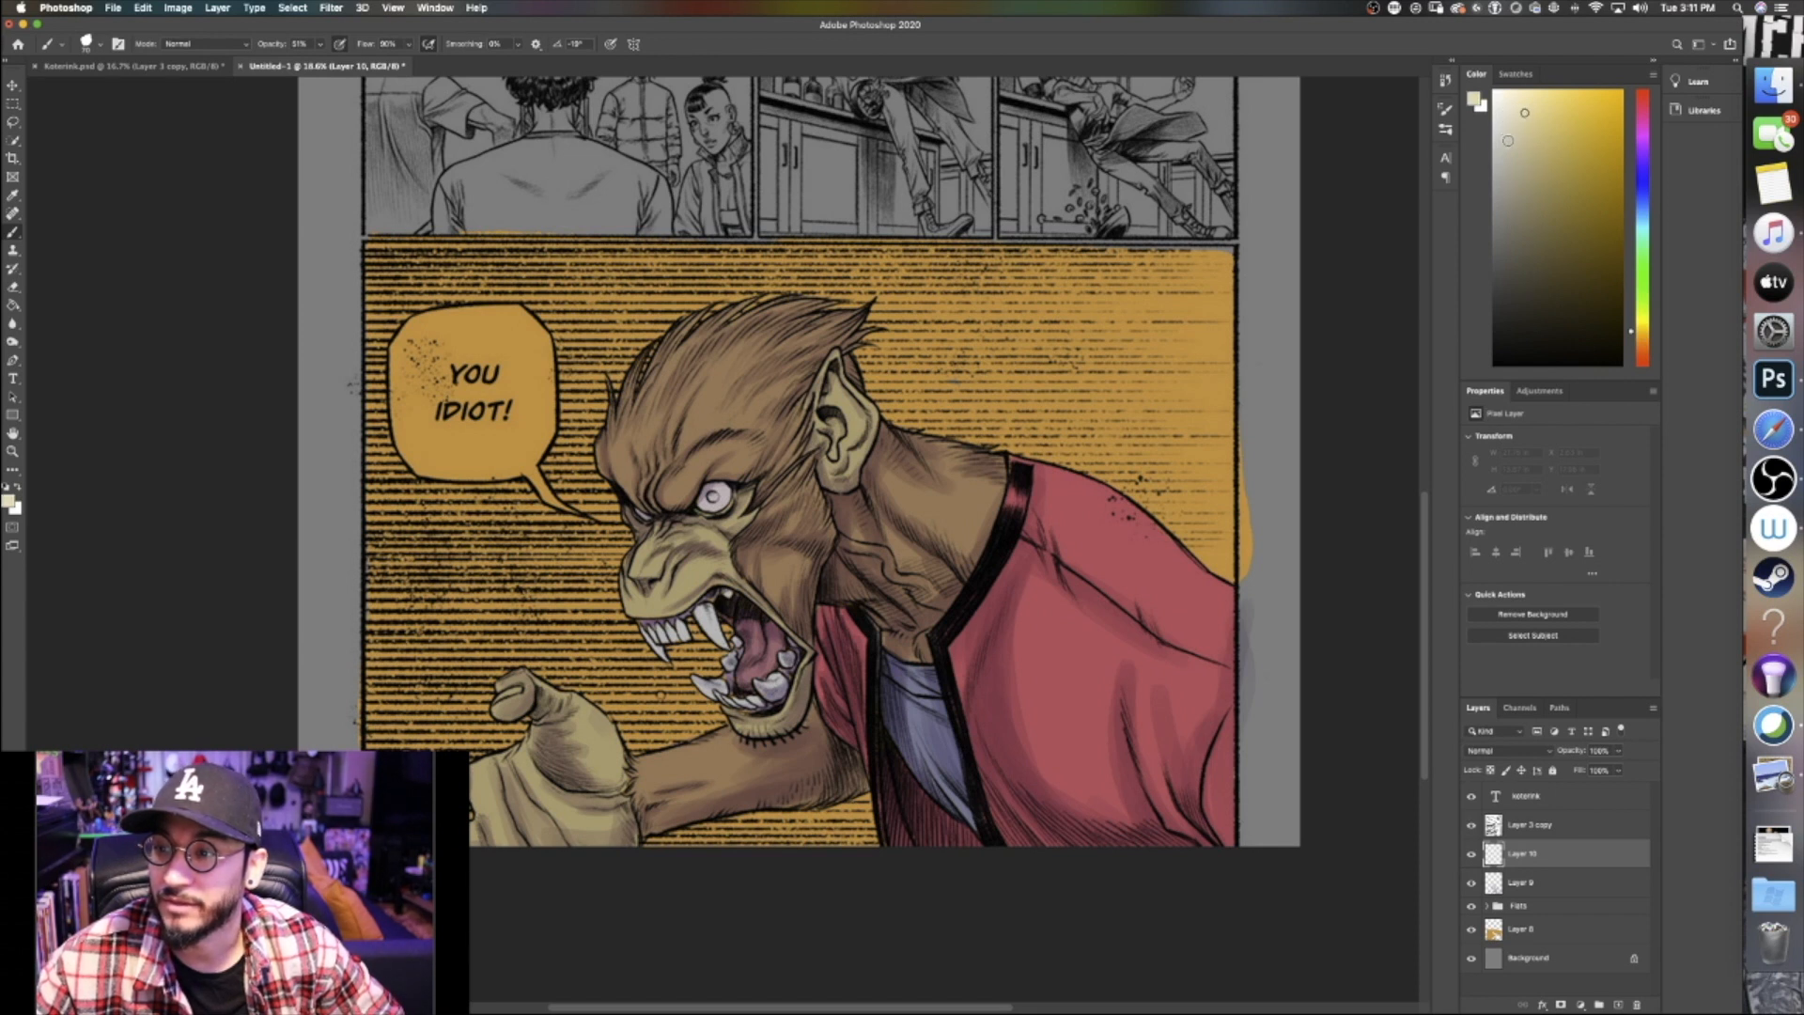
{"action": "left_click", "coordinate": [1499, 749]}
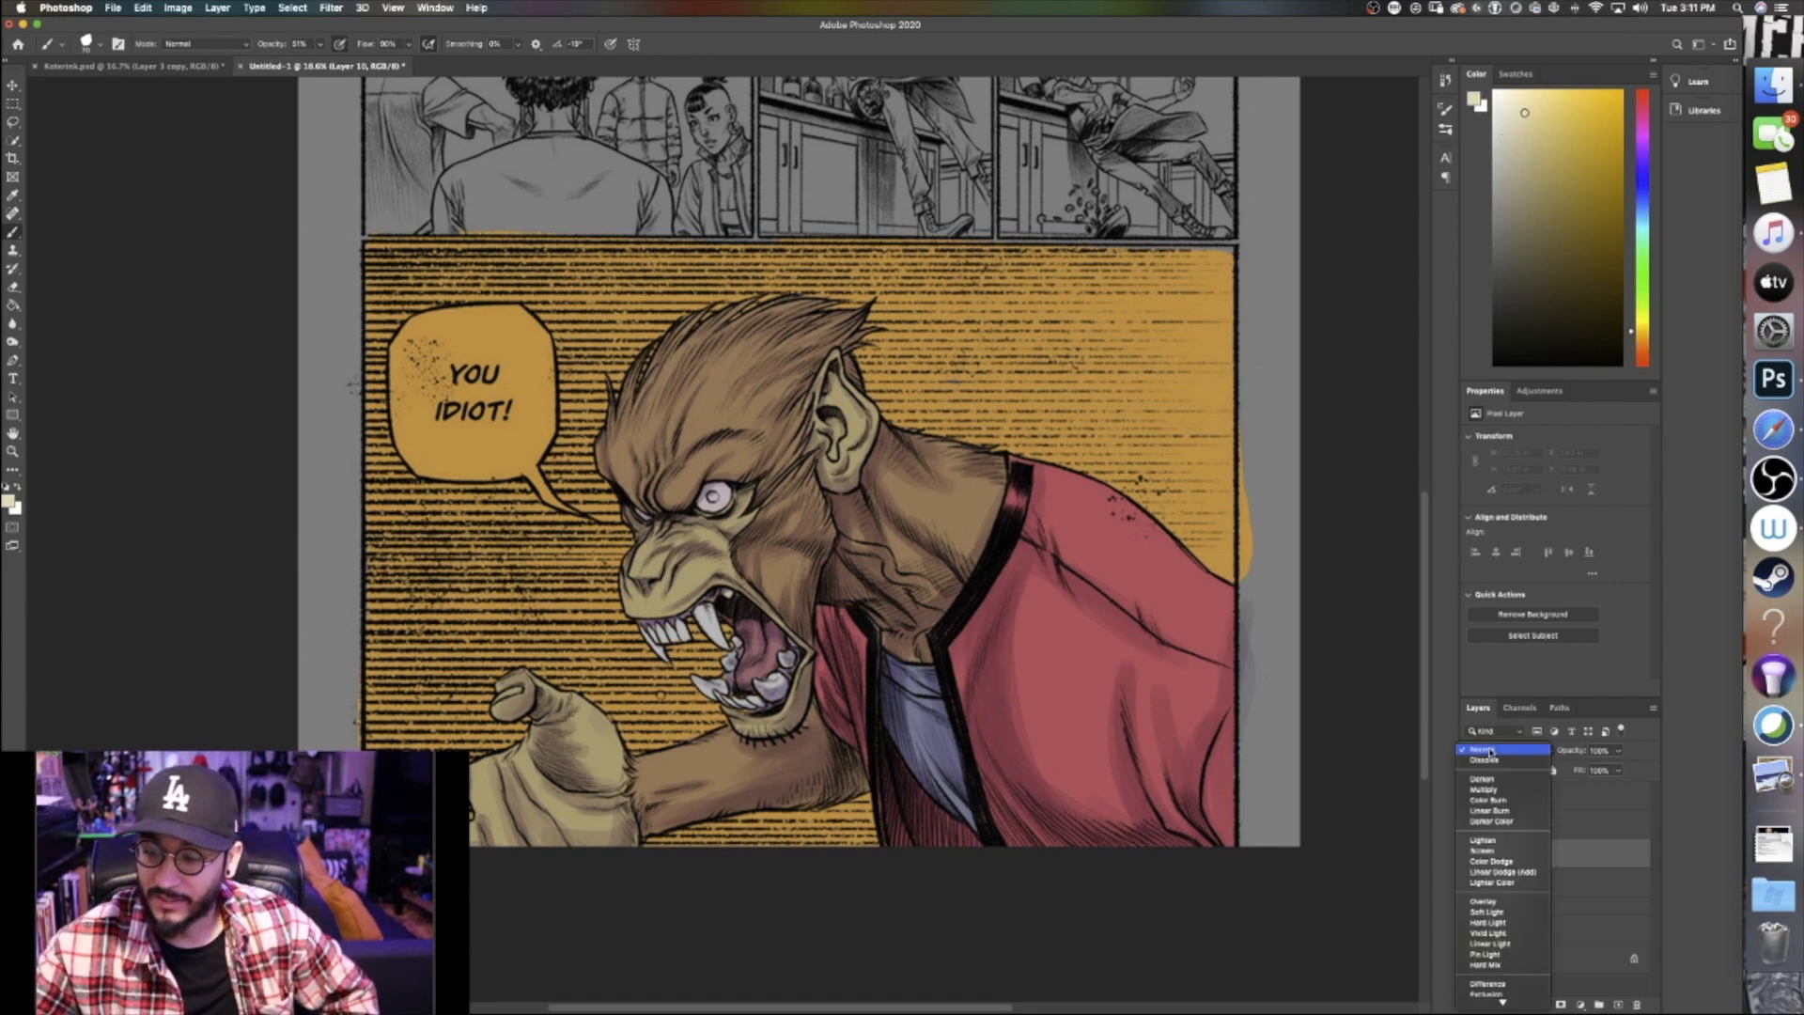
{"action": "left_click", "coordinate": [1485, 901]}
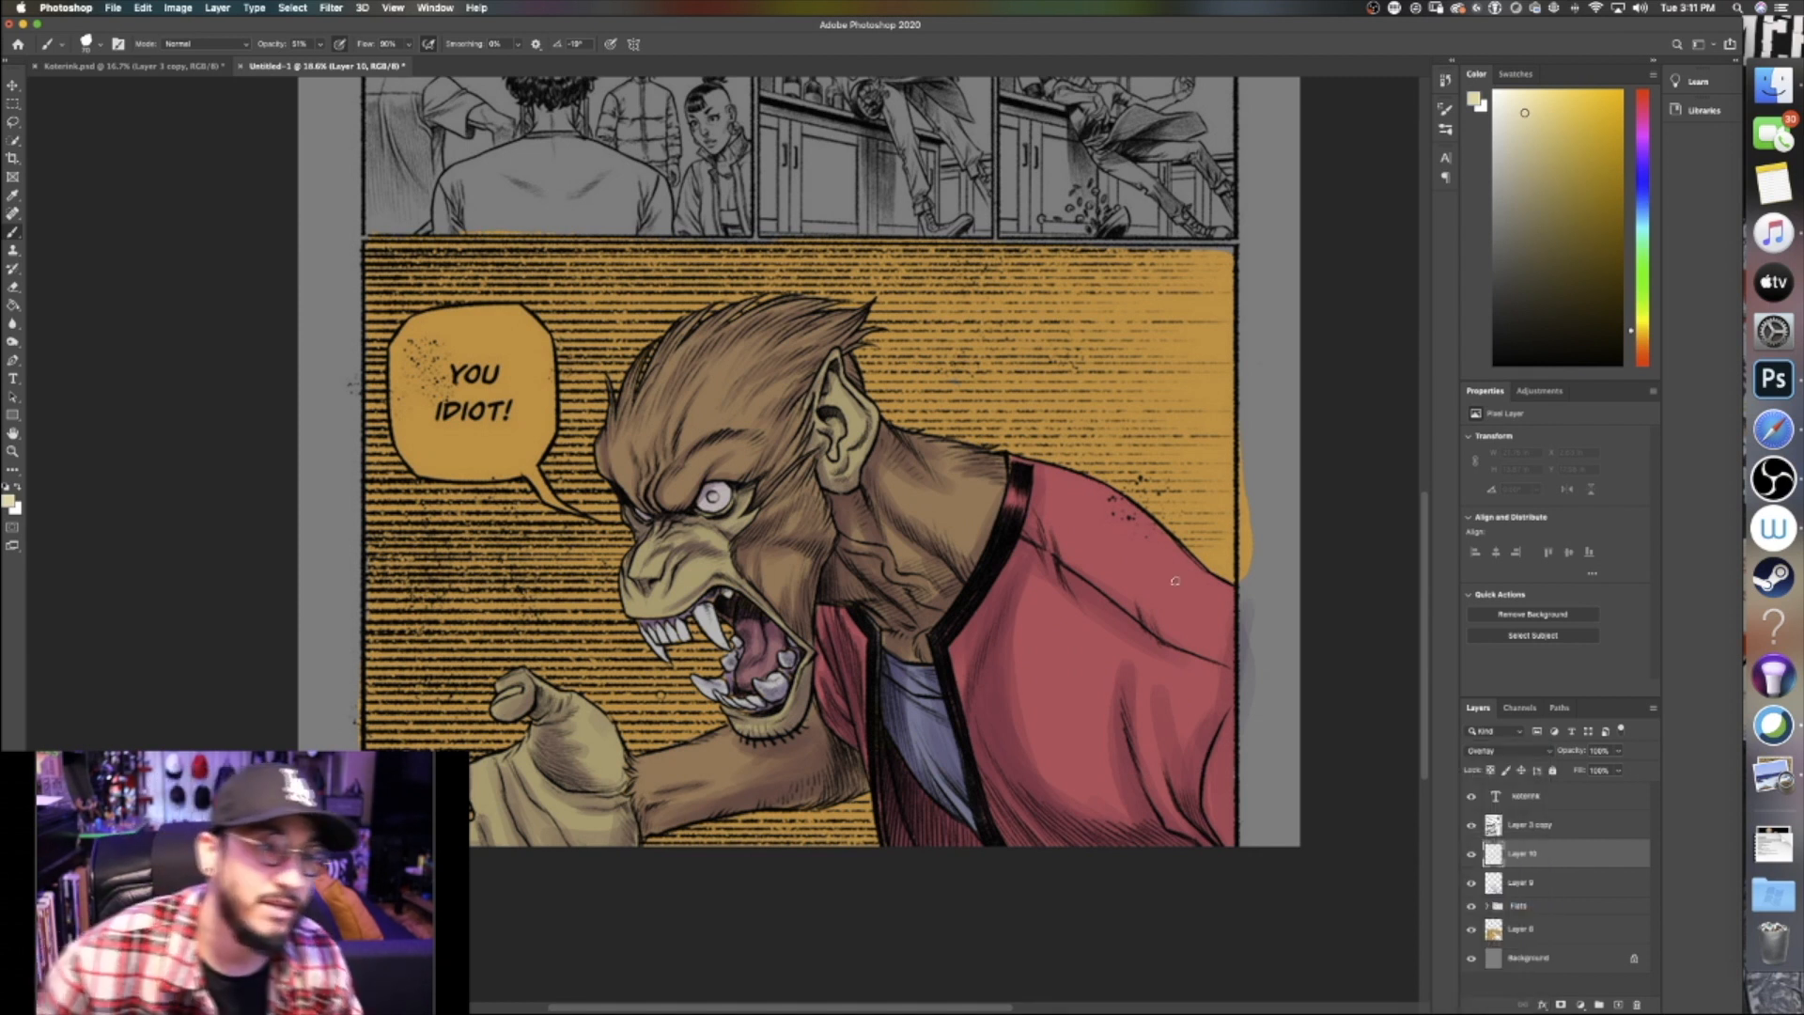
Lower the brush opacity and paint a yellow highlight on the brow above the creature's eye
{"action": "key", "text": "4"}
{"action": "key", "text": "1"}
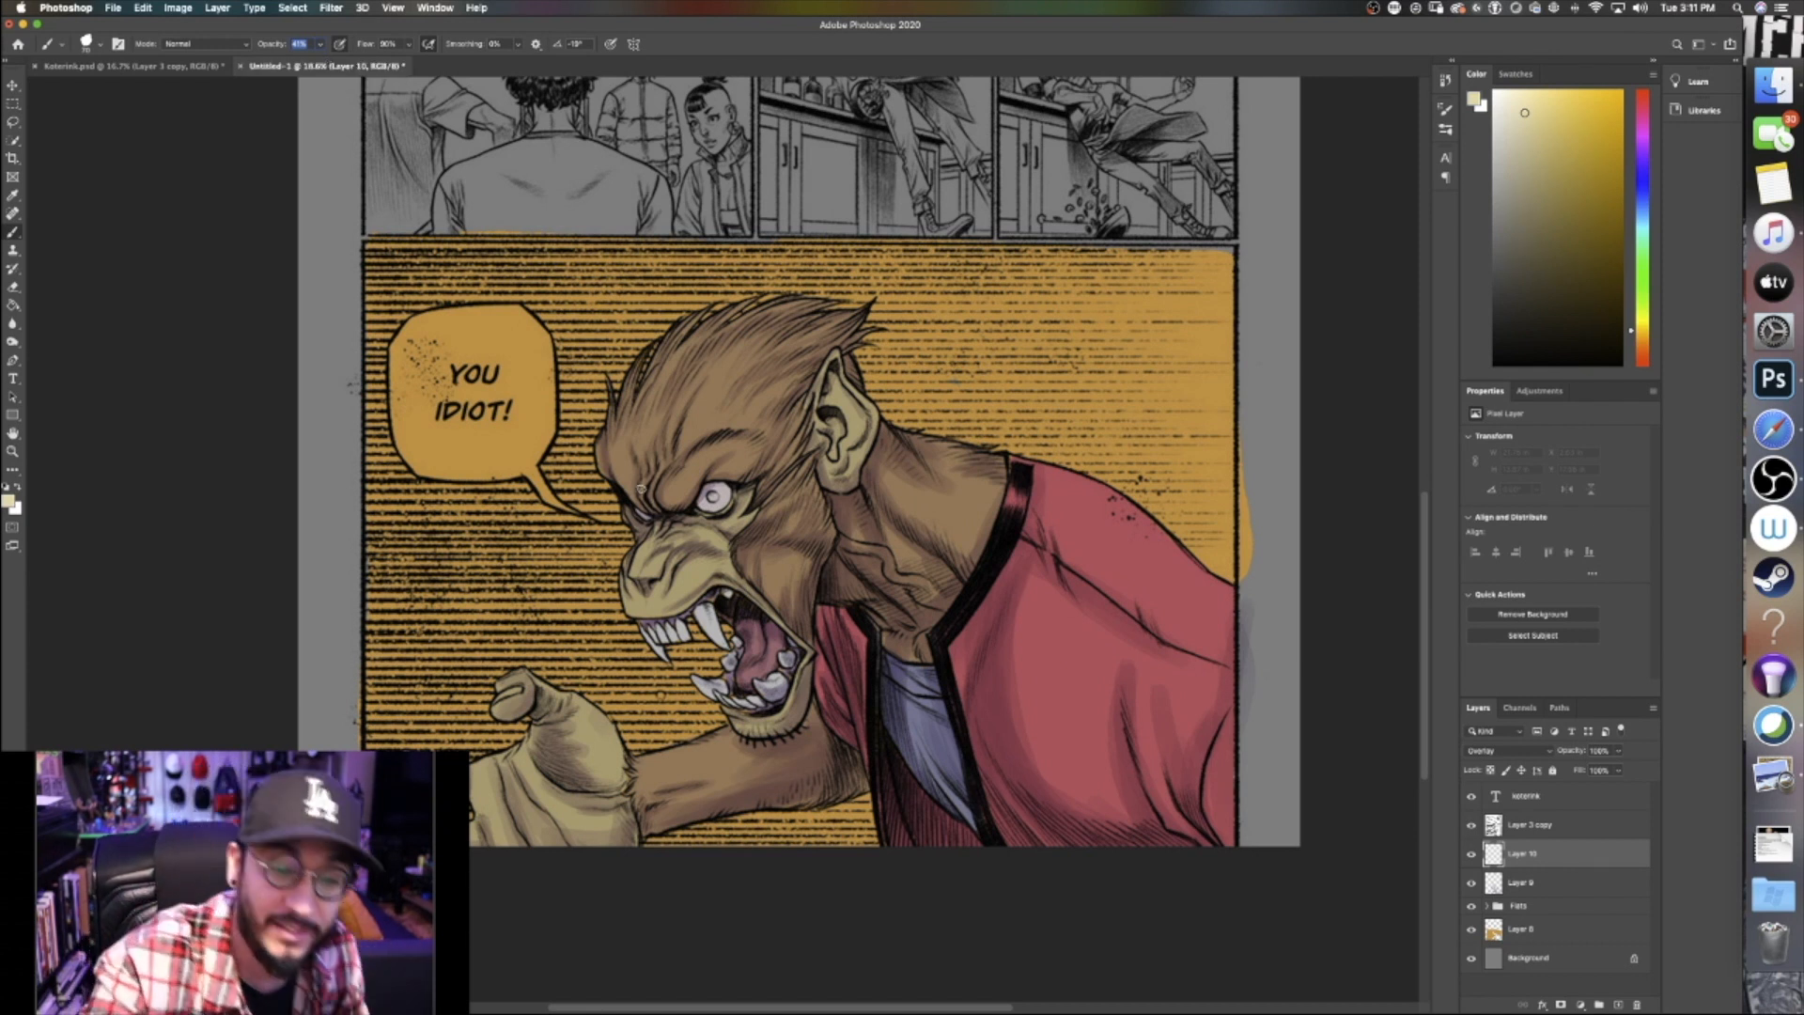
{"action": "mouse_move", "coordinate": [672, 498]}
{"action": "left_mouse_down"}
{"action": "mouse_move", "coordinate": [663, 483]}
{"action": "mouse_move", "coordinate": [705, 454]}
{"action": "mouse_move", "coordinate": [682, 480]}
{"action": "left_mouse_up"}
{"action": "left_click", "coordinate": [322, 44]}
{"action": "left_click_drag", "start_coordinate": [322, 62], "coordinate": [309, 62]}
{"action": "left_click", "coordinate": [322, 44]}
{"action": "left_click_drag", "start_coordinate": [671, 496], "coordinate": [676, 481]}
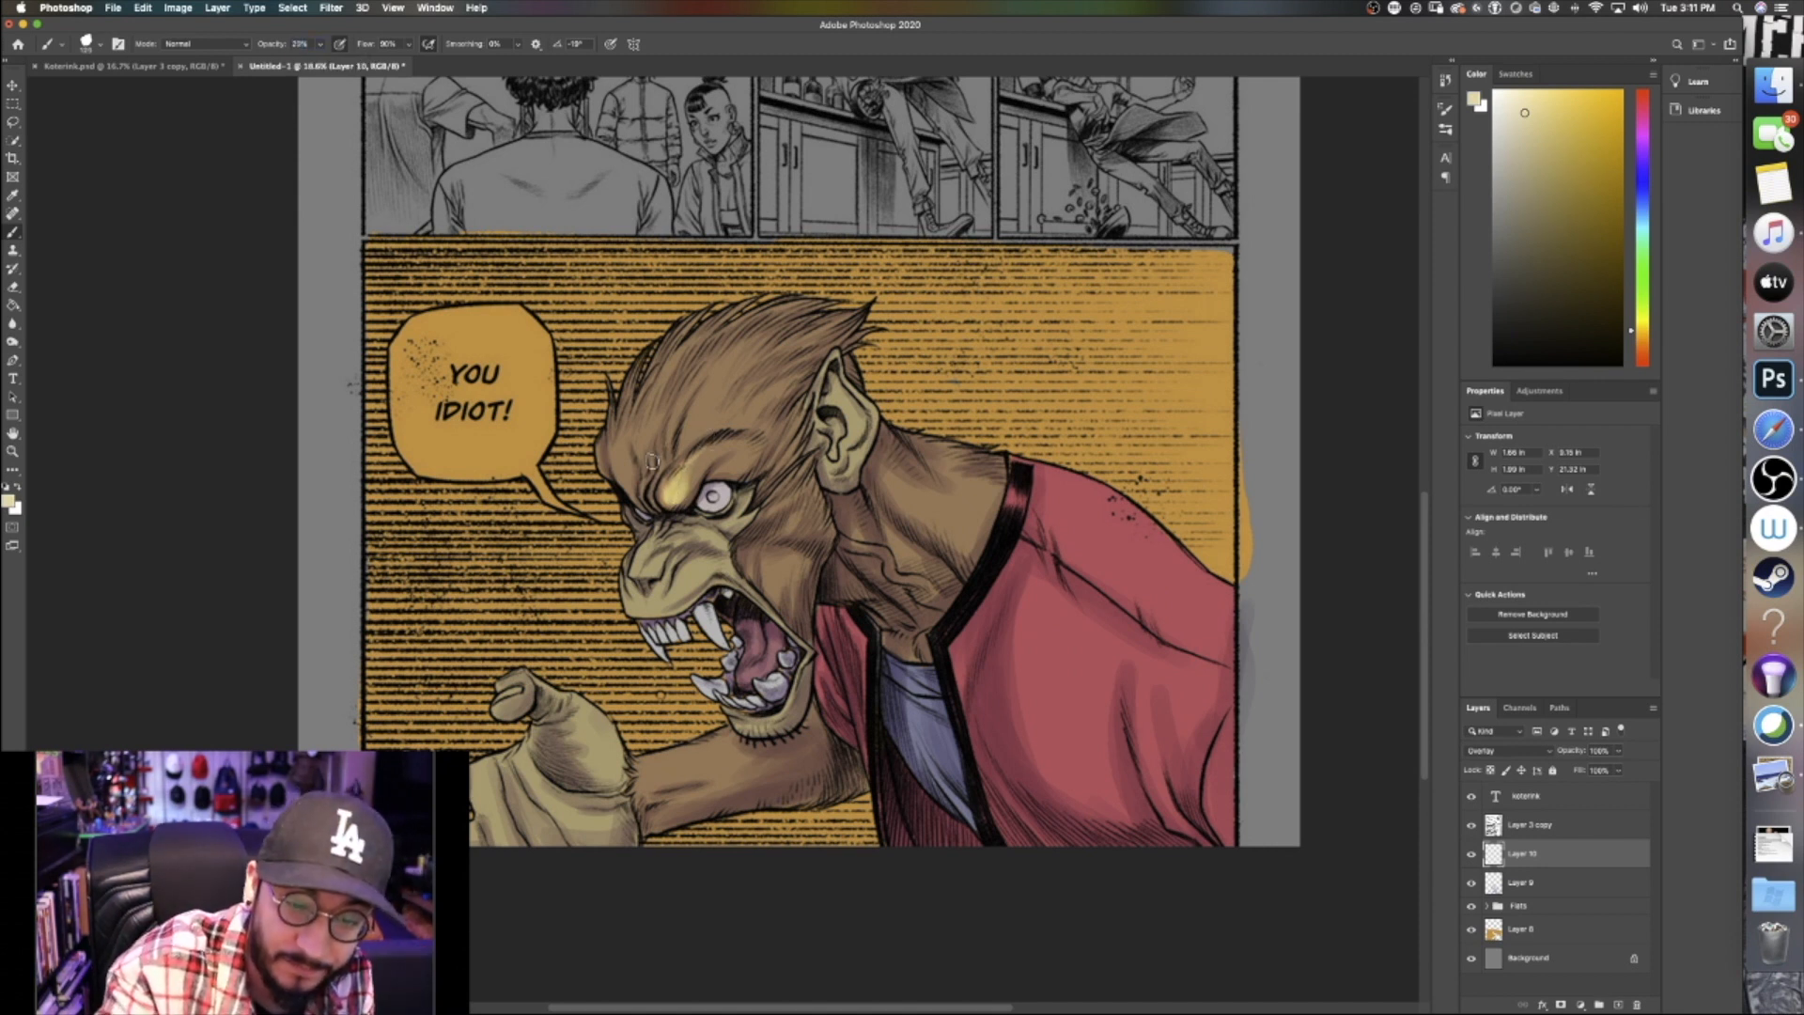
Paint soft highlights over the creature's forehead and along the strands of its swept-back hair
{"action": "mouse_move", "coordinate": [658, 511]}
{"action": "left_mouse_down"}
{"action": "mouse_move", "coordinate": [655, 446]}
{"action": "mouse_move", "coordinate": [687, 408]}
{"action": "left_mouse_up"}
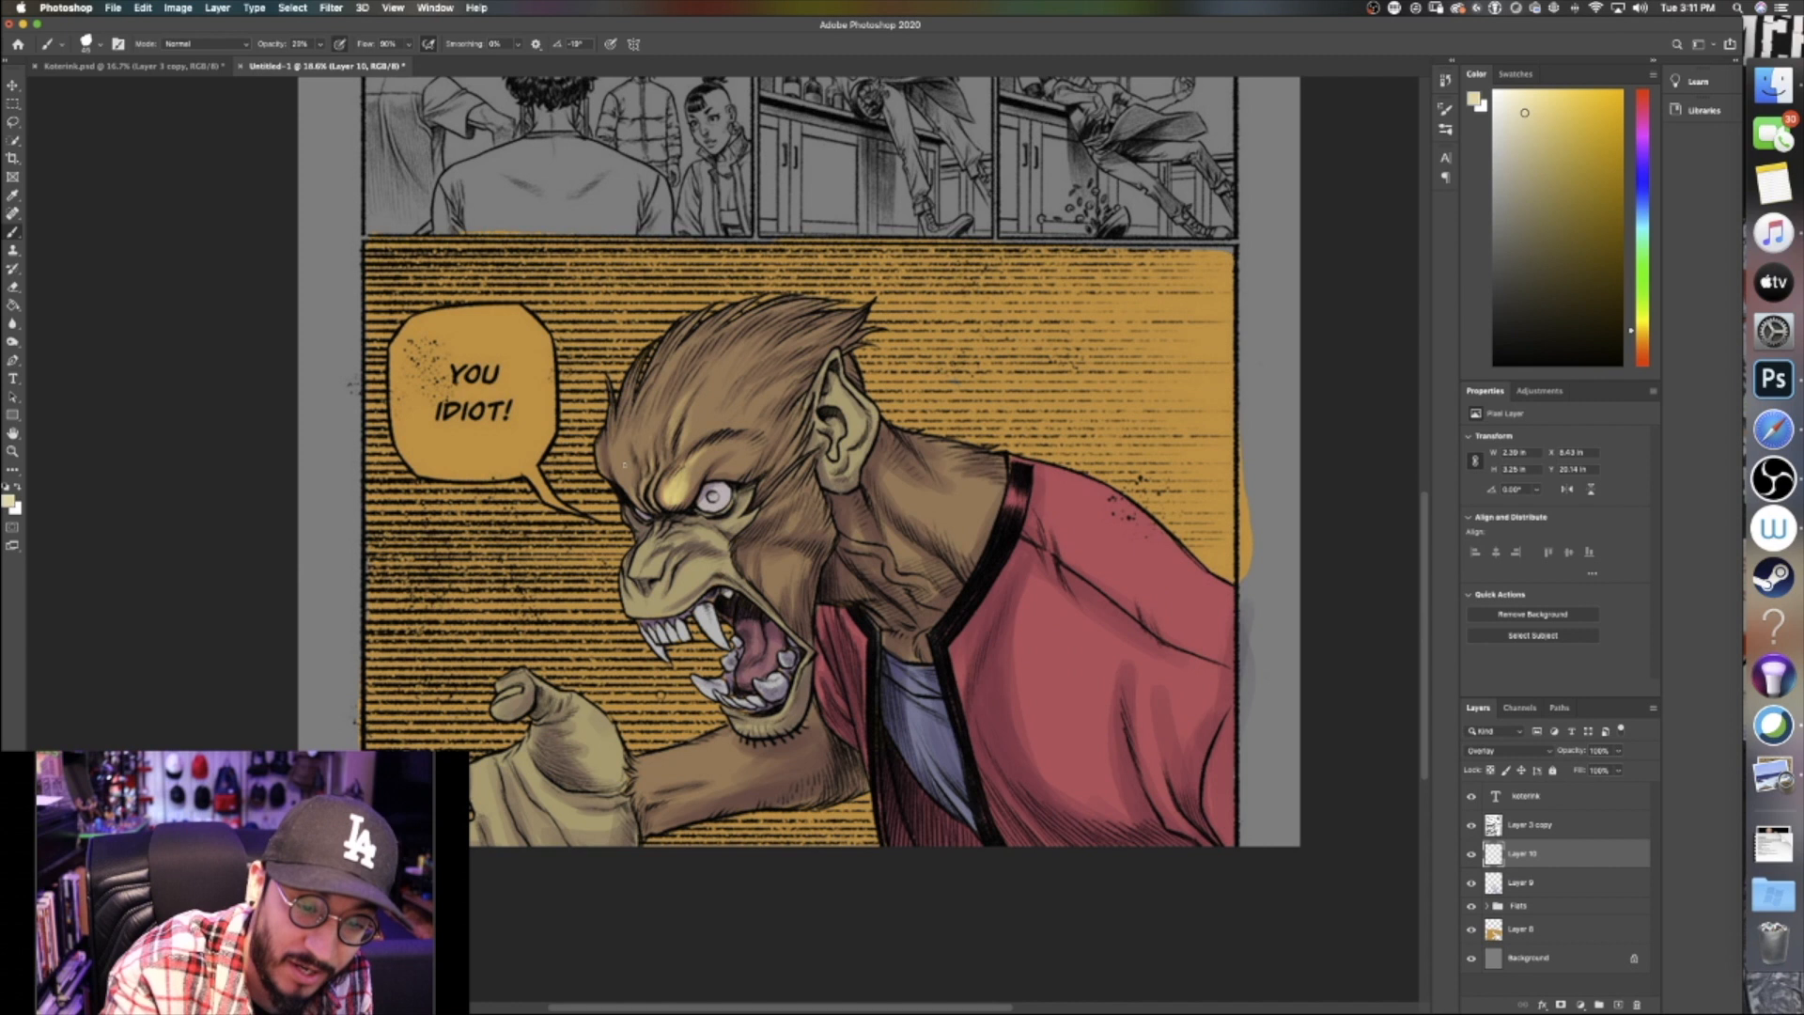
{"action": "left_click_drag", "start_coordinate": [605, 469], "coordinate": [598, 457]}
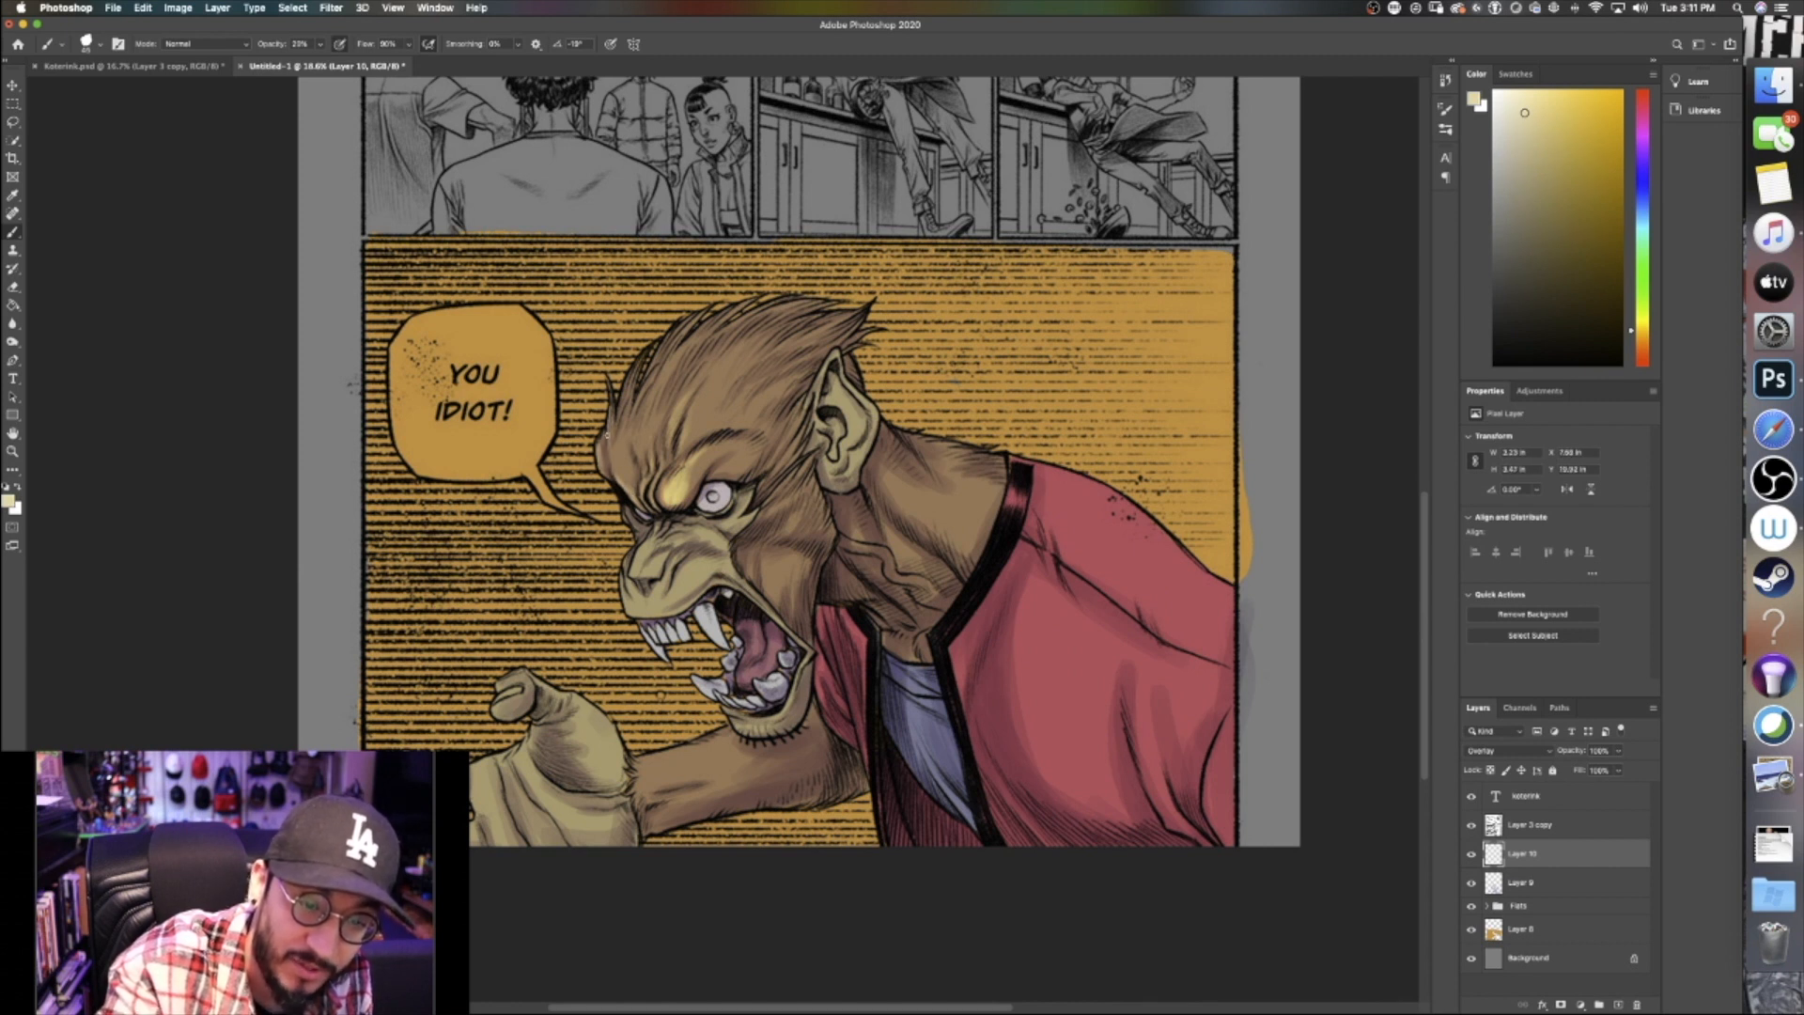
{"action": "mouse_move", "coordinate": [617, 411]}
{"action": "left_mouse_down"}
{"action": "mouse_move", "coordinate": [683, 357]}
{"action": "mouse_move", "coordinate": [658, 348]}
{"action": "mouse_move", "coordinate": [735, 311]}
{"action": "mouse_move", "coordinate": [646, 424]}
{"action": "left_mouse_up"}
{"action": "left_click_drag", "start_coordinate": [833, 299], "coordinate": [768, 305]}
{"action": "left_click_drag", "start_coordinate": [643, 398], "coordinate": [625, 456]}
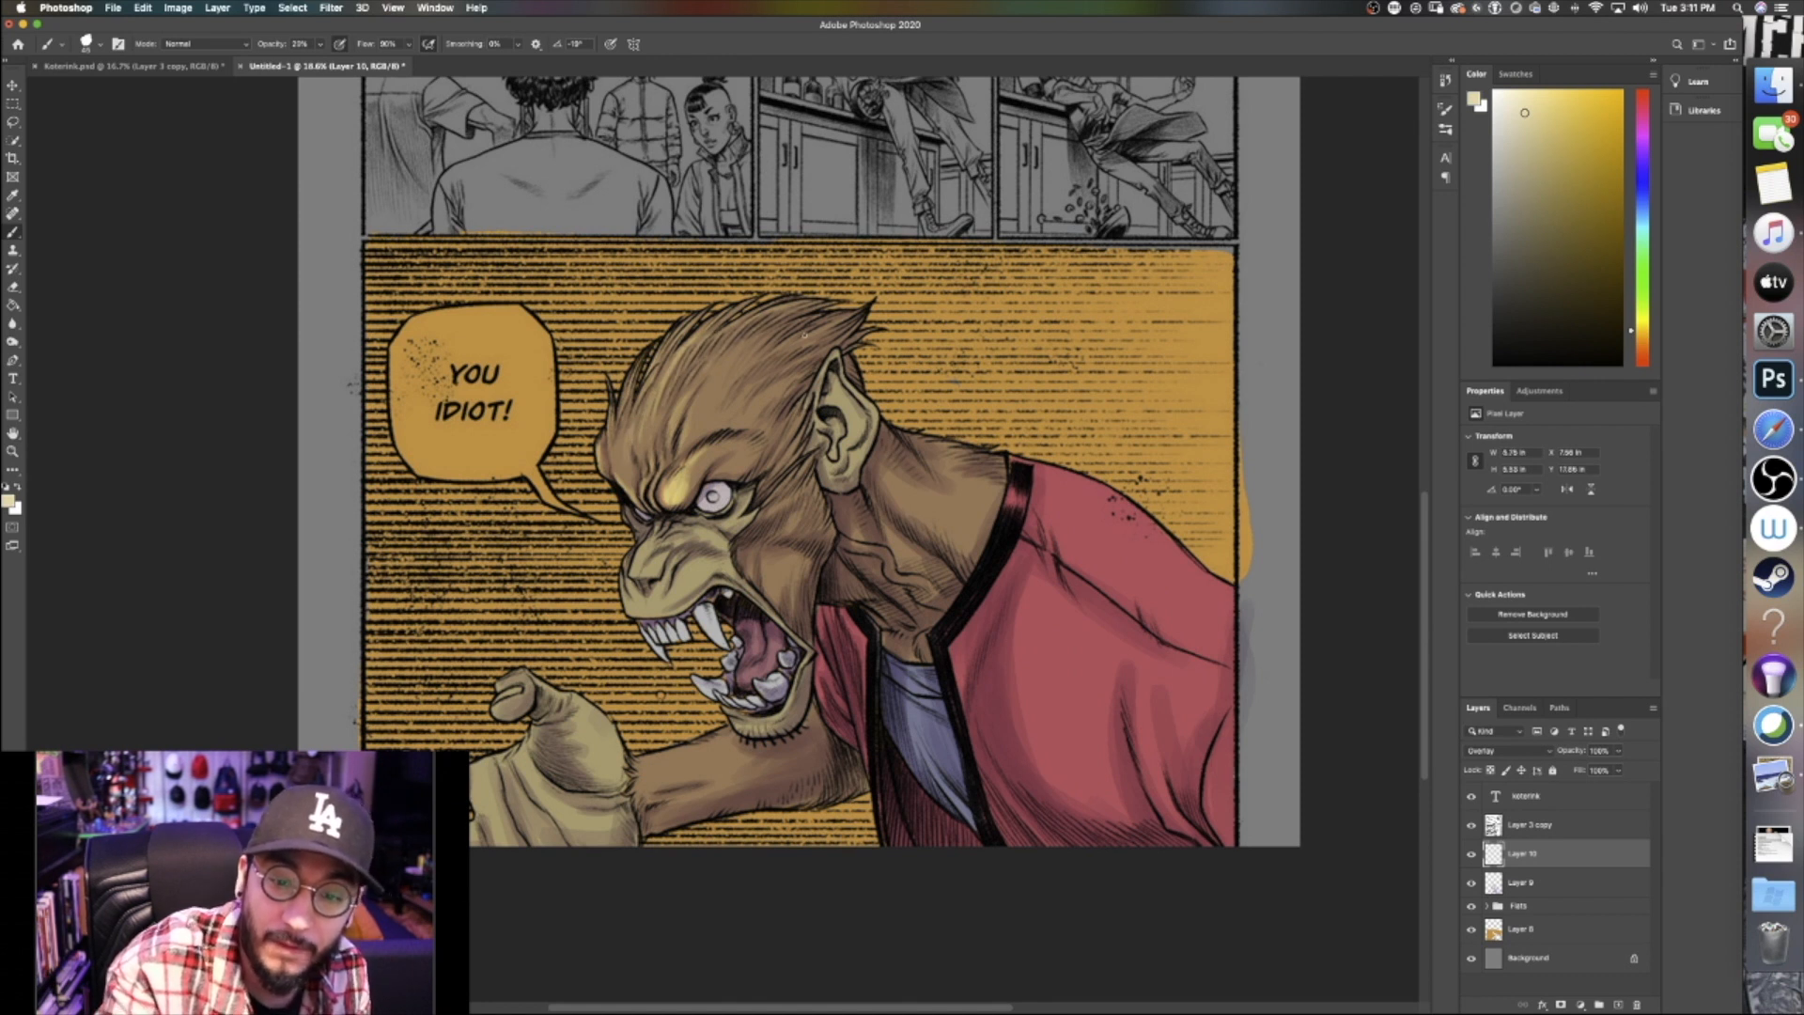
{"action": "mouse_move", "coordinate": [748, 349]}
{"action": "left_mouse_down"}
{"action": "mouse_move", "coordinate": [725, 390]}
{"action": "mouse_move", "coordinate": [778, 376]}
{"action": "mouse_move", "coordinate": [739, 413]}
{"action": "left_mouse_up"}
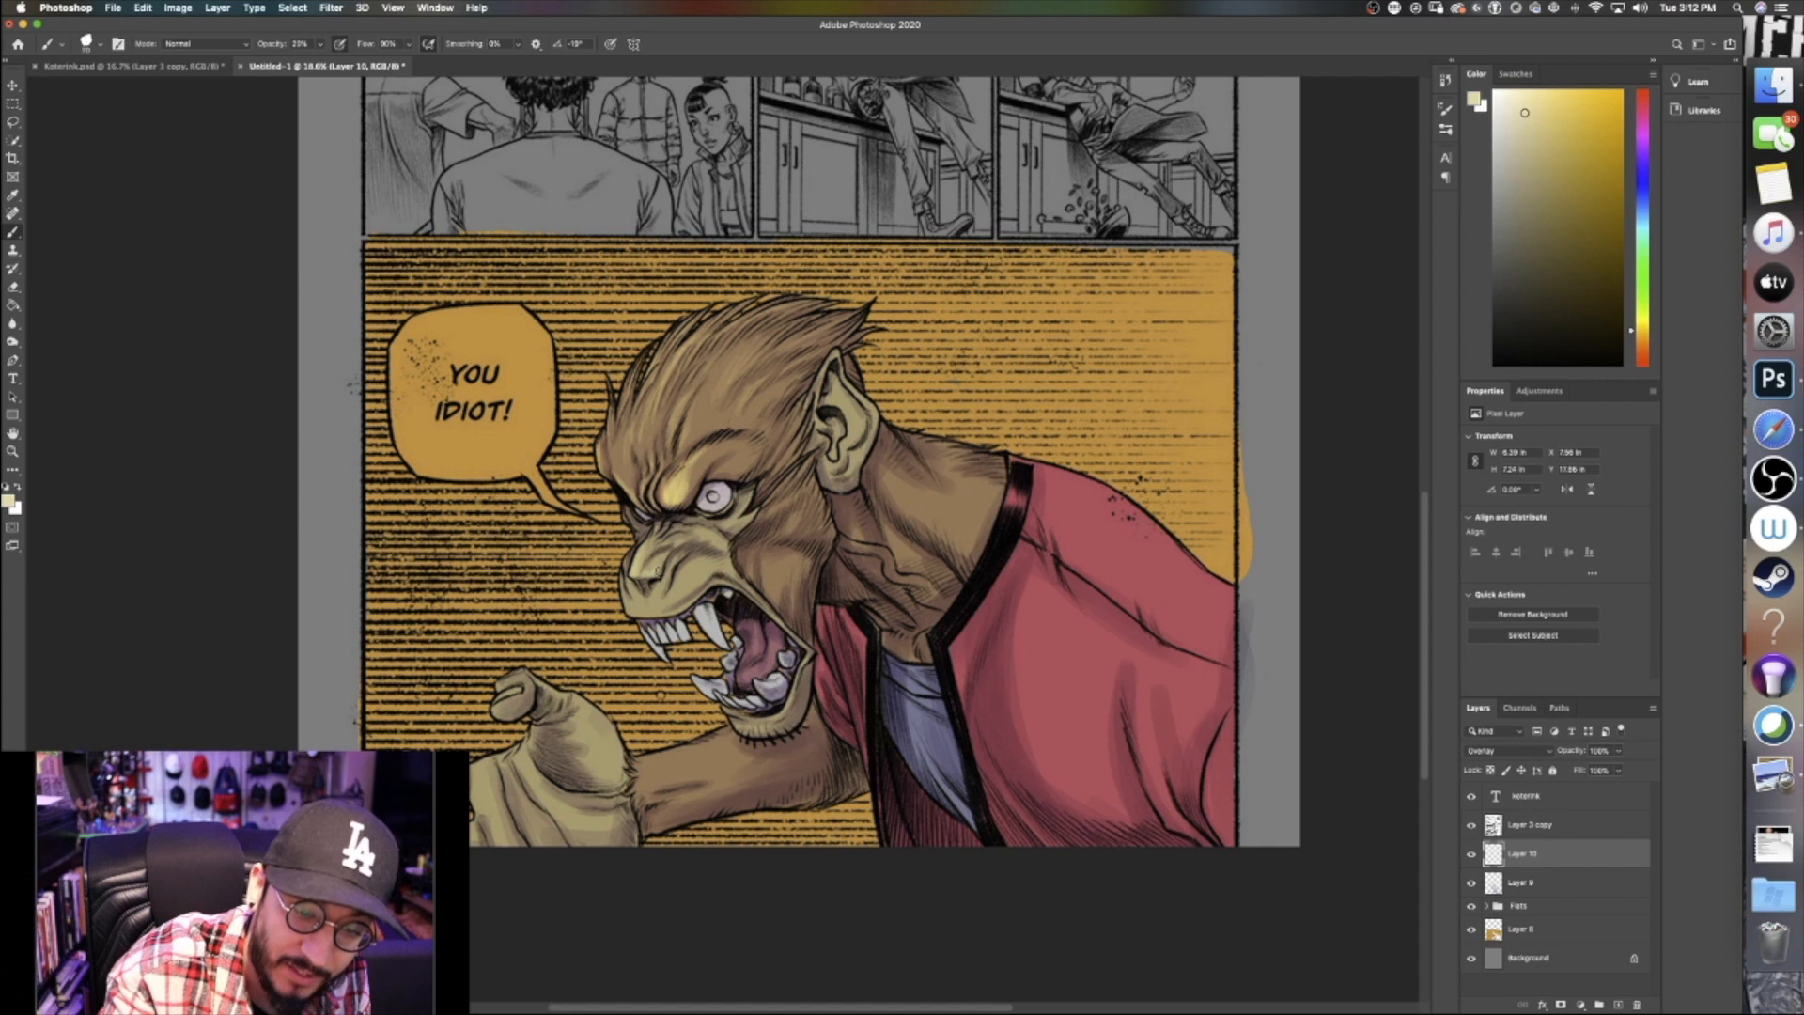
Highlight the creature's muzzle and cheek fur, adjusting the brush size
{"action": "mouse_move", "coordinate": [645, 551]}
{"action": "left_mouse_down"}
{"action": "mouse_move", "coordinate": [629, 611]}
{"action": "mouse_move", "coordinate": [652, 614]}
{"action": "left_mouse_up"}
{"action": "key", "text": "bracketleft"}
{"action": "key", "text": "bracketright"}
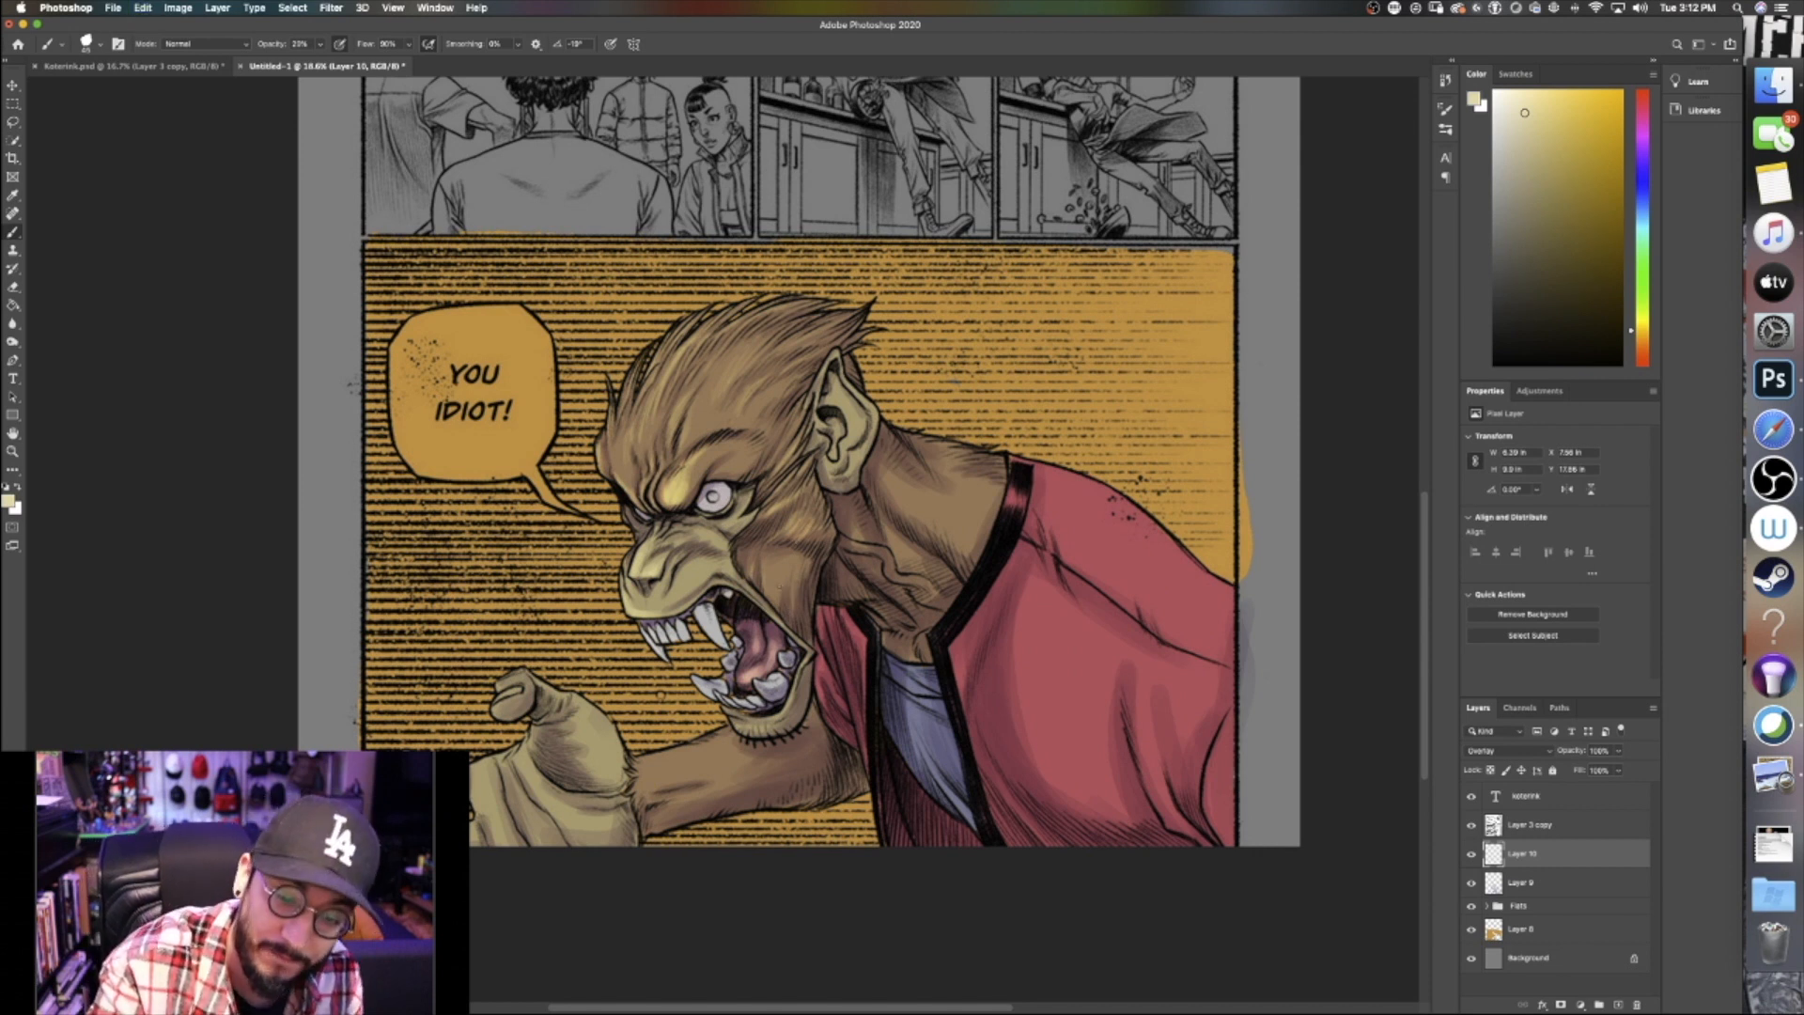
Highlight the folds of the creature's blue shirt and the jacket edge beside it, enlarging the brush
{"action": "mouse_move", "coordinate": [843, 616]}
{"action": "left_mouse_down"}
{"action": "mouse_move", "coordinate": [858, 638]}
{"action": "mouse_move", "coordinate": [820, 664]}
{"action": "mouse_move", "coordinate": [916, 686]}
{"action": "mouse_move", "coordinate": [913, 743]}
{"action": "mouse_move", "coordinate": [942, 695]}
{"action": "mouse_move", "coordinate": [925, 741]}
{"action": "mouse_move", "coordinate": [950, 778]}
{"action": "left_mouse_up"}
{"action": "key", "text": "bracketright"}
{"action": "key", "text": "bracketright"}
{"action": "key", "text": "bracketright"}
{"action": "mouse_move", "coordinate": [924, 712]}
{"action": "left_mouse_down"}
{"action": "mouse_move", "coordinate": [950, 770]}
{"action": "mouse_move", "coordinate": [958, 744]}
{"action": "left_mouse_up"}
Paint broad highlights on the red jacket's front, sleeve and shoulder with a progressively larger brush
{"action": "key", "text": "bracketright"}
{"action": "key", "text": "bracketright"}
{"action": "mouse_move", "coordinate": [970, 613]}
{"action": "left_mouse_down"}
{"action": "mouse_move", "coordinate": [1054, 595]}
{"action": "mouse_move", "coordinate": [1012, 565]}
{"action": "mouse_move", "coordinate": [1043, 591]}
{"action": "mouse_move", "coordinate": [1086, 719]}
{"action": "mouse_move", "coordinate": [1103, 650]}
{"action": "mouse_move", "coordinate": [1076, 649]}
{"action": "mouse_move", "coordinate": [1037, 603]}
{"action": "mouse_move", "coordinate": [1166, 693]}
{"action": "mouse_move", "coordinate": [1207, 697]}
{"action": "left_mouse_up"}
{"action": "key", "text": "bracketright"}
{"action": "key", "text": "bracketright"}
{"action": "key", "text": "bracketright"}
{"action": "key", "text": "bracketright"}
{"action": "key", "text": "bracketright"}
{"action": "key", "text": "bracketright"}
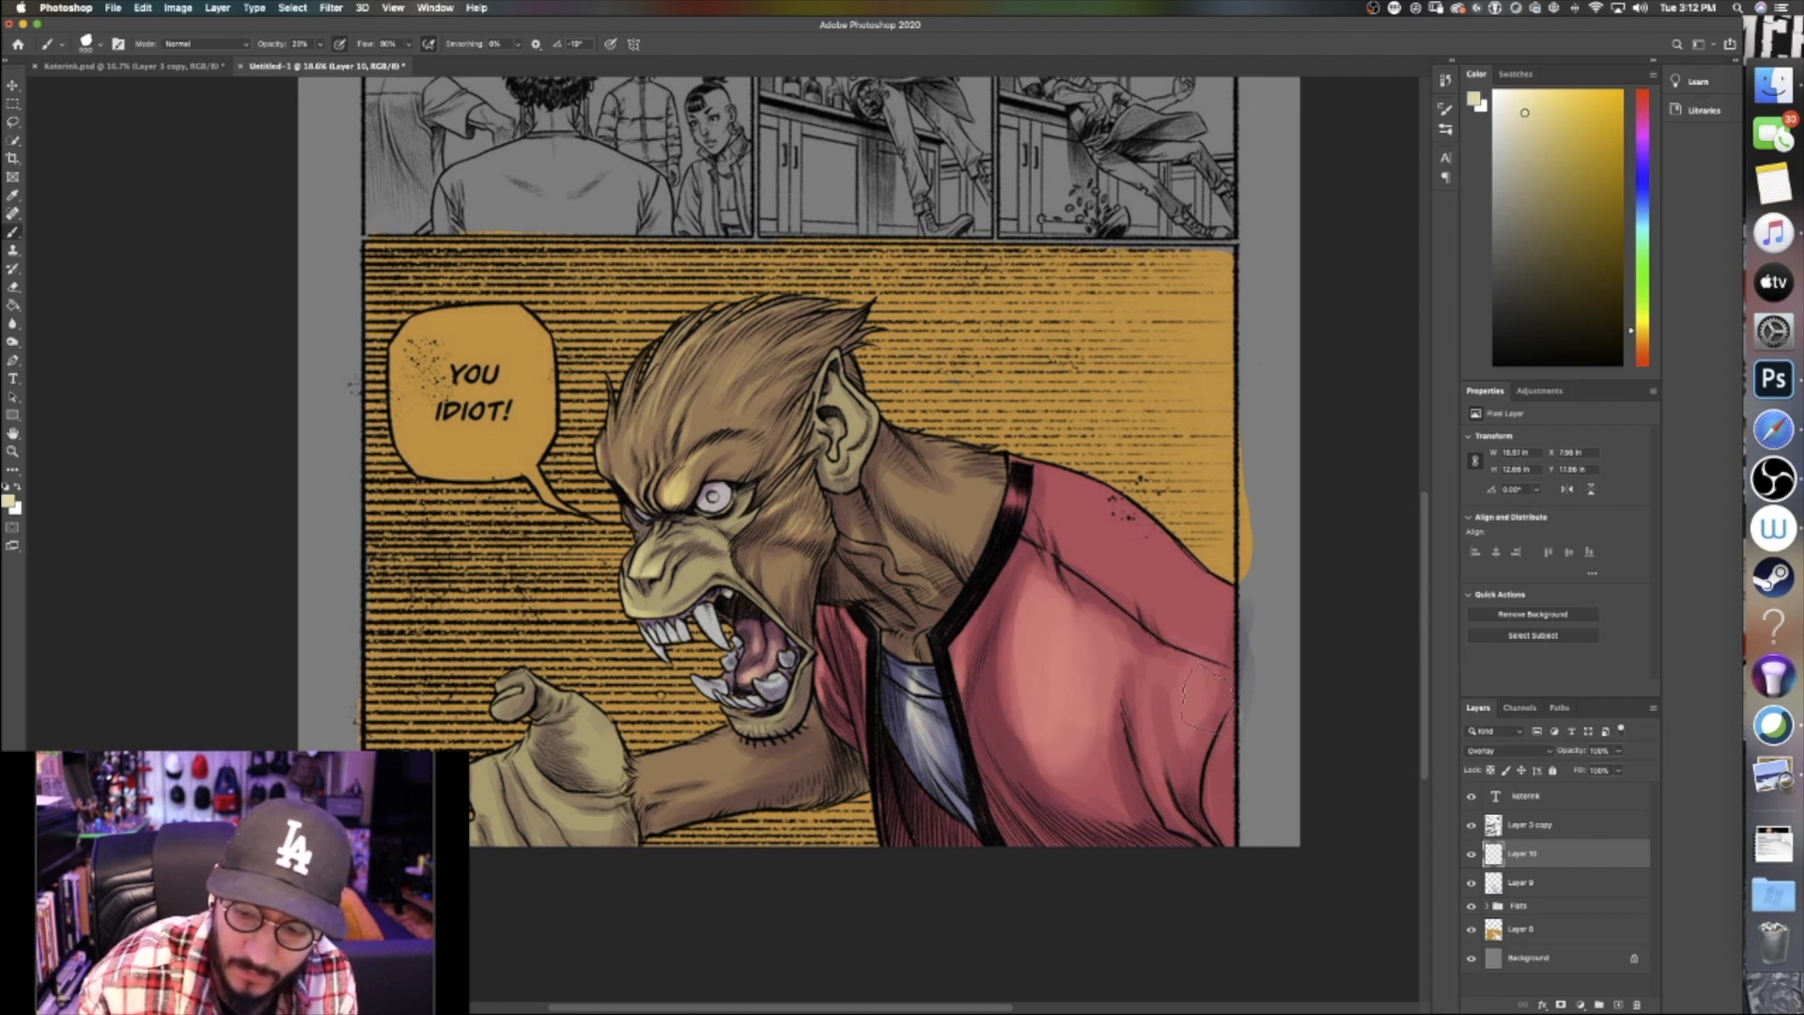
{"action": "mouse_move", "coordinate": [1071, 527]}
{"action": "left_mouse_down"}
{"action": "mouse_move", "coordinate": [1172, 609]}
{"action": "mouse_move", "coordinate": [1062, 521]}
{"action": "mouse_move", "coordinate": [1099, 550]}
{"action": "mouse_move", "coordinate": [1071, 568]}
{"action": "mouse_move", "coordinate": [1077, 543]}
{"action": "mouse_move", "coordinate": [1187, 610]}
{"action": "mouse_move", "coordinate": [1076, 521]}
{"action": "left_mouse_up"}
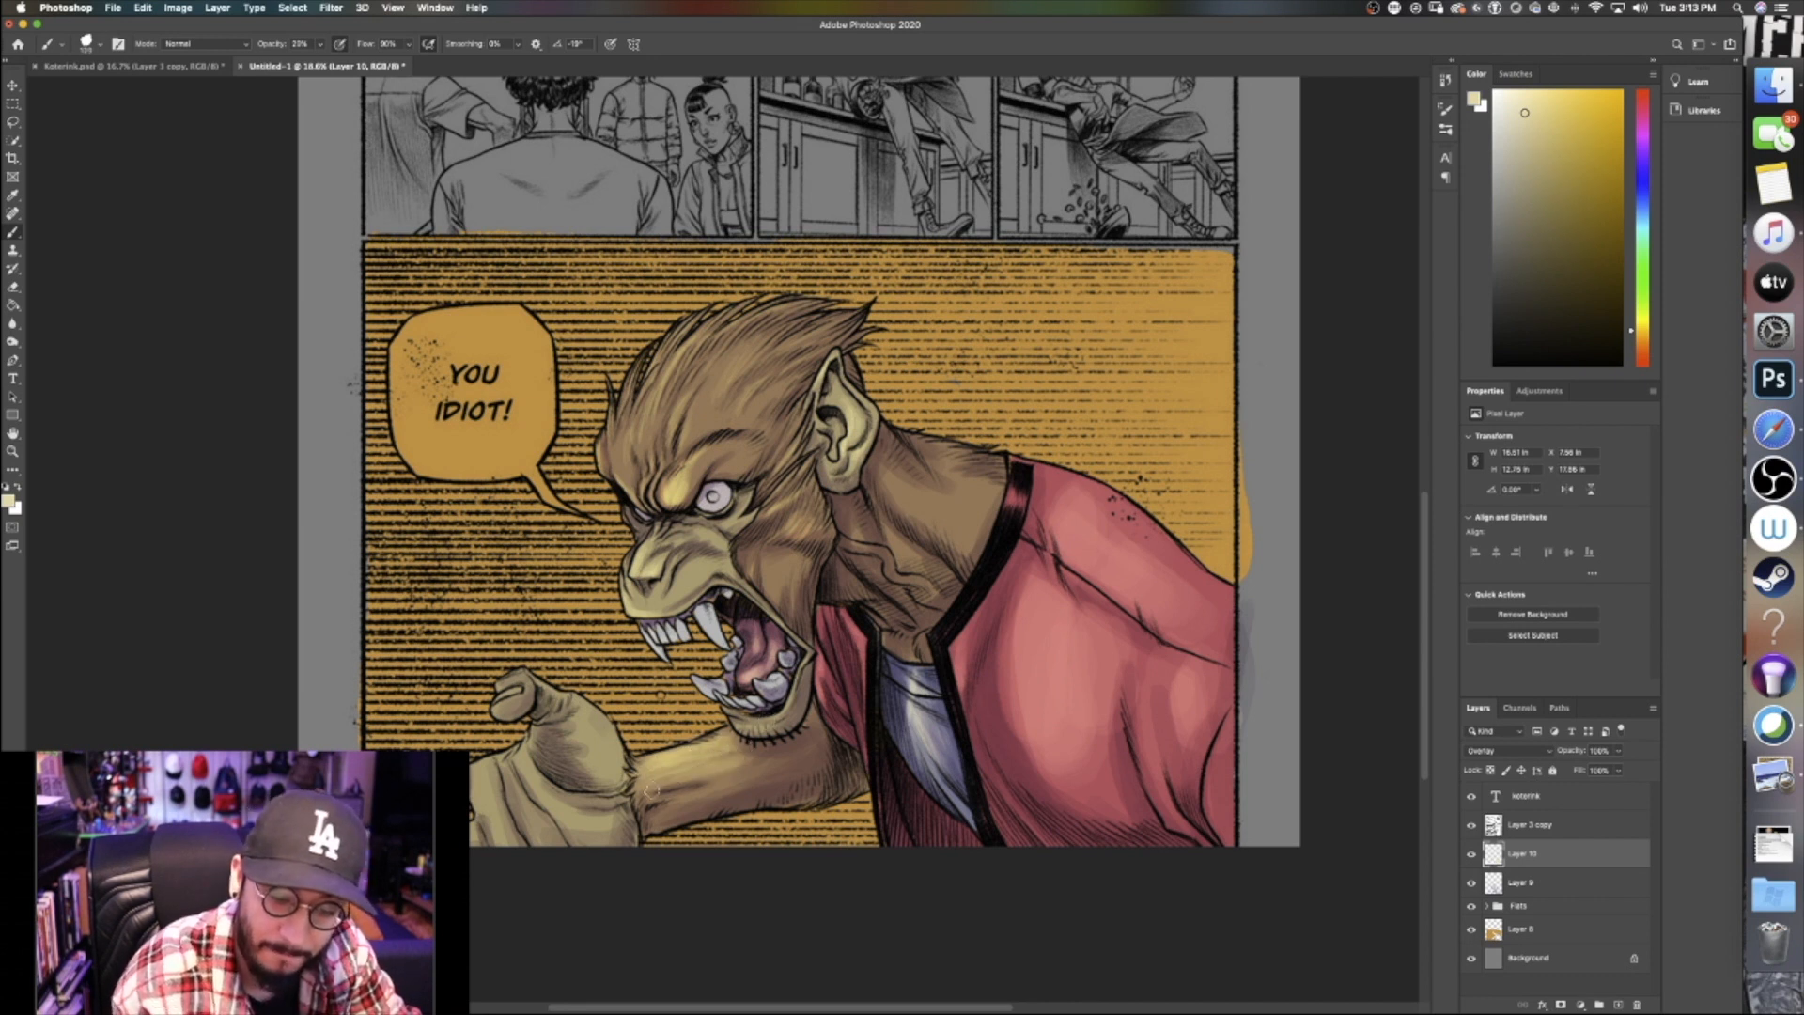
Highlight the creature's thumb, raised hand and forearm, reducing the brush for the smaller areas
{"action": "mouse_move", "coordinate": [508, 701]}
{"action": "left_mouse_down"}
{"action": "mouse_move", "coordinate": [495, 714]}
{"action": "mouse_move", "coordinate": [518, 677]}
{"action": "left_mouse_up"}
{"action": "left_click_drag", "start_coordinate": [404, 815], "coordinate": [417, 795]}
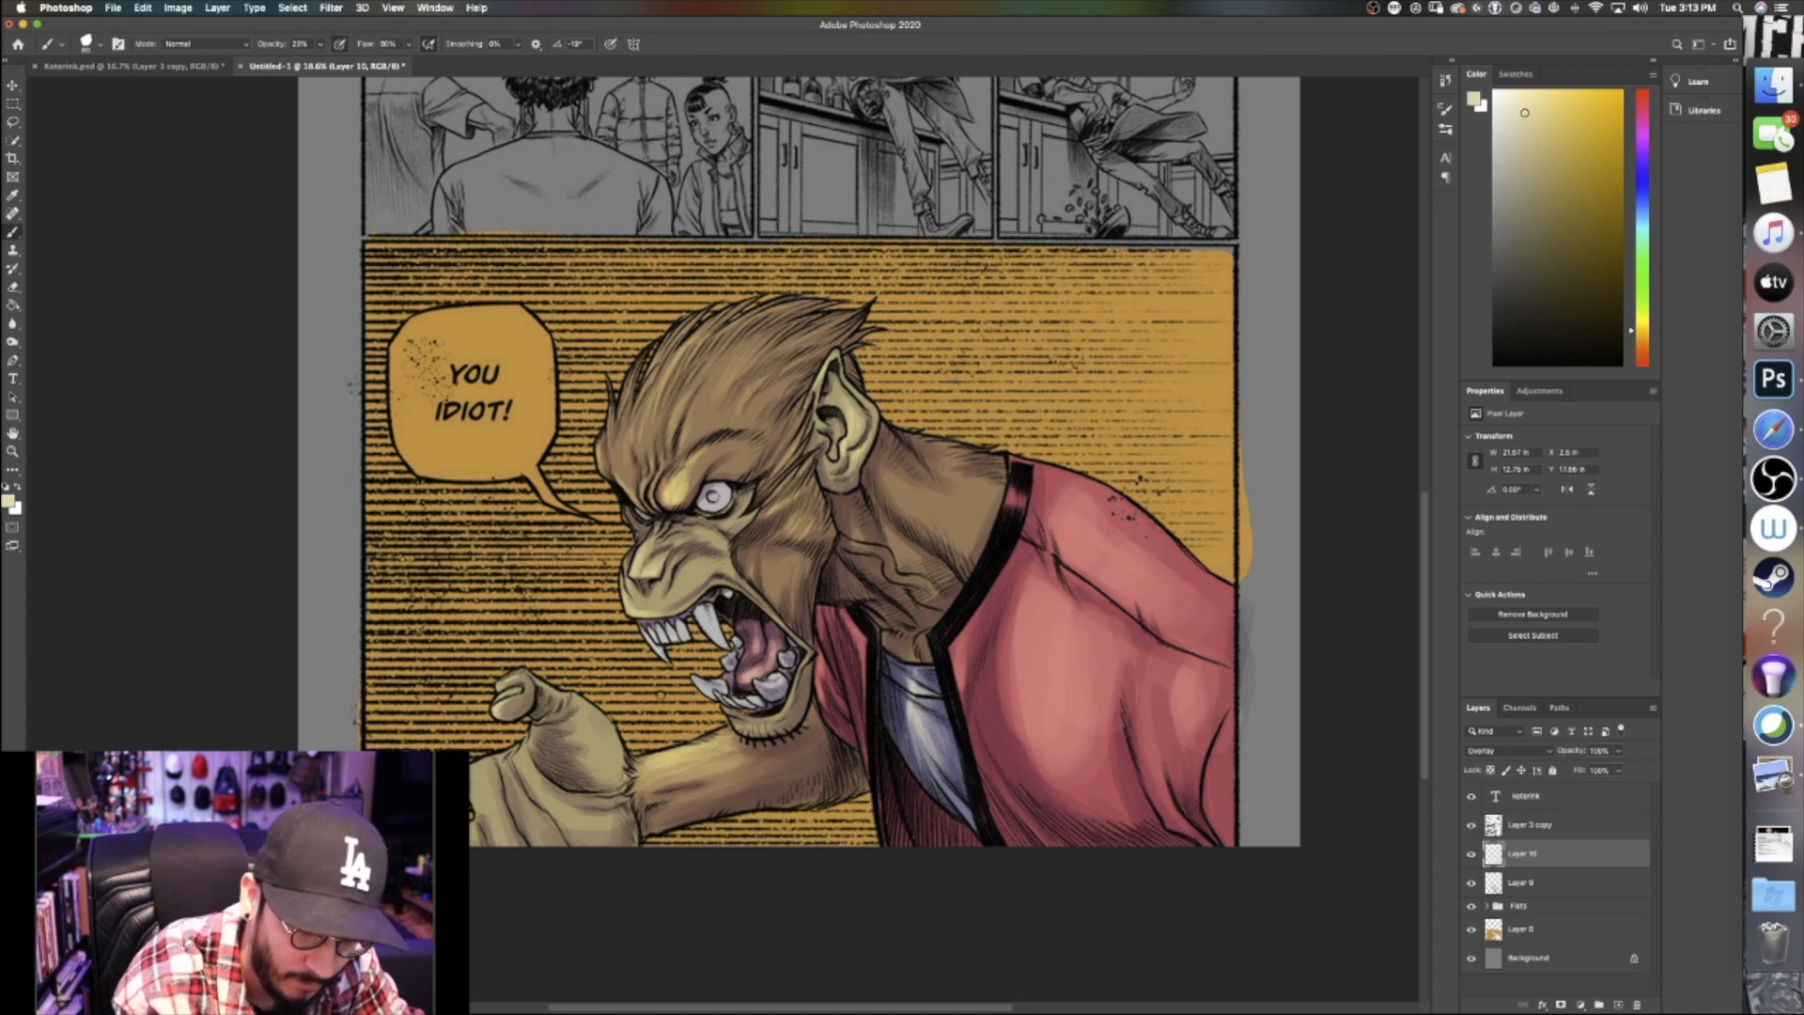
{"action": "mouse_move", "coordinate": [484, 773]}
{"action": "left_mouse_down"}
{"action": "mouse_move", "coordinate": [498, 834]}
{"action": "mouse_move", "coordinate": [519, 821]}
{"action": "mouse_move", "coordinate": [513, 778]}
{"action": "mouse_move", "coordinate": [486, 777]}
{"action": "mouse_move", "coordinate": [486, 797]}
{"action": "mouse_move", "coordinate": [517, 745]}
{"action": "mouse_move", "coordinate": [549, 798]}
{"action": "left_mouse_up"}
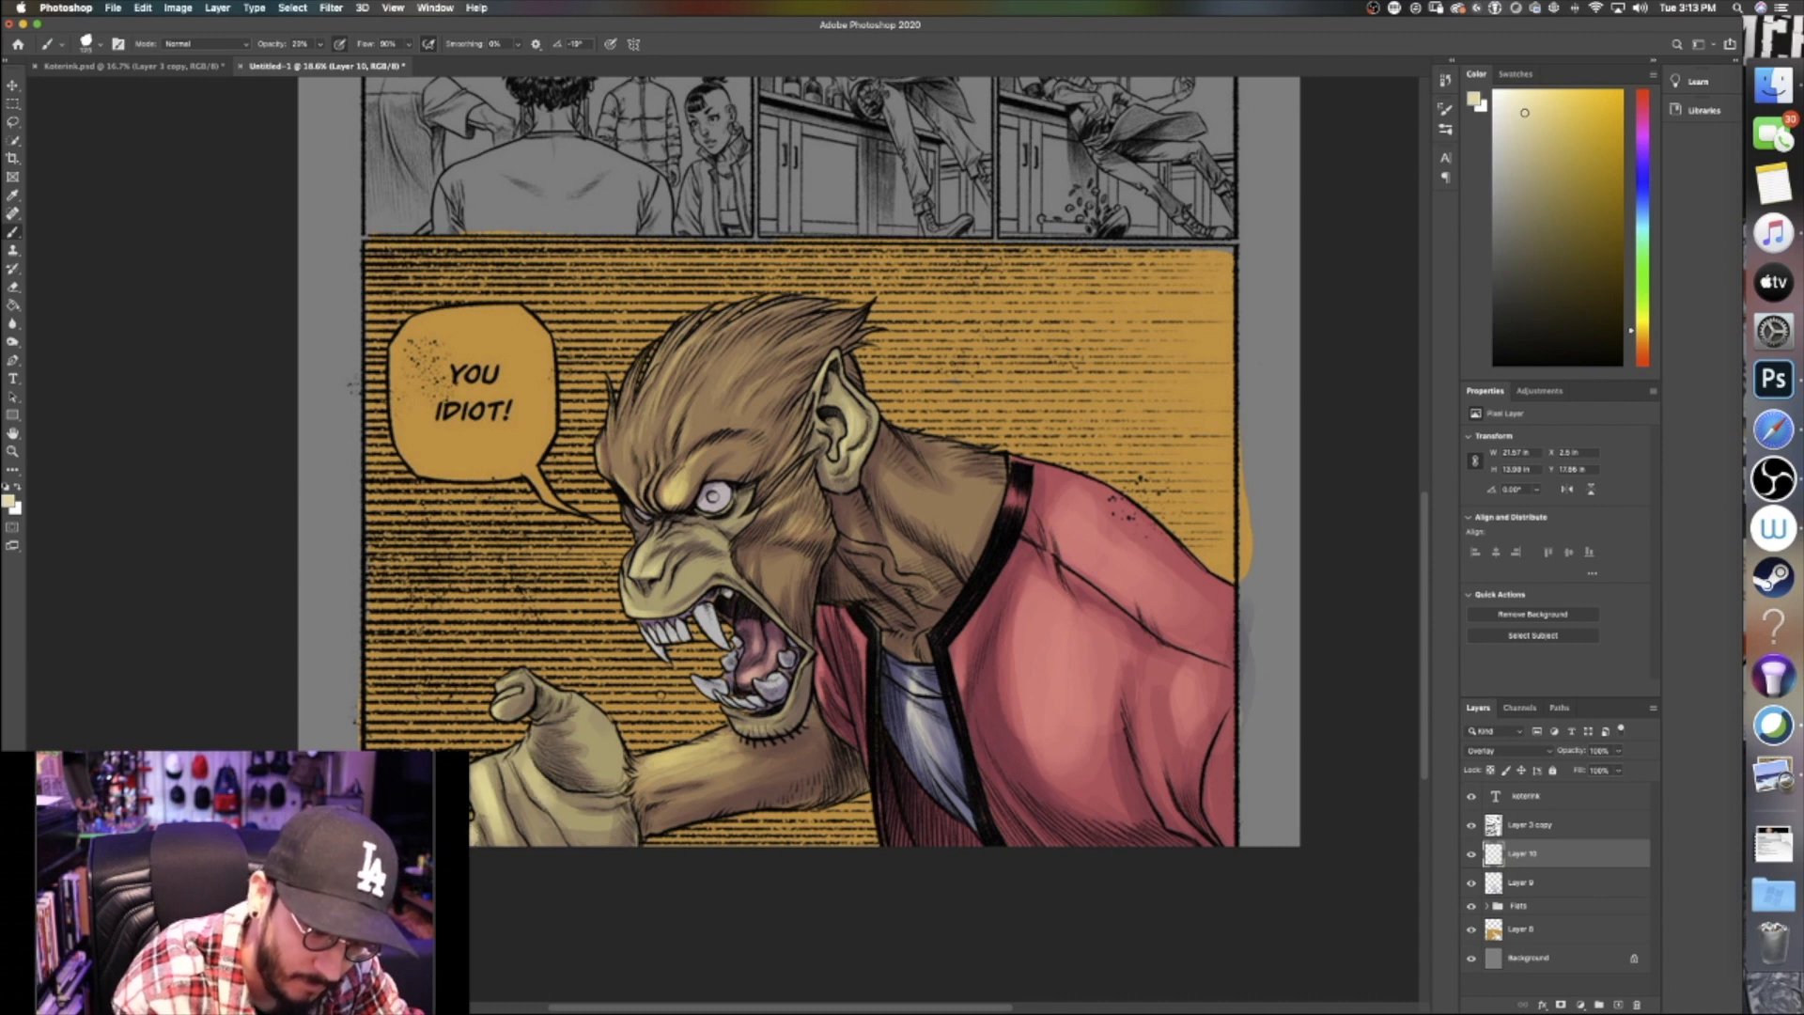
{"action": "mouse_move", "coordinate": [660, 815]}
{"action": "left_mouse_down"}
{"action": "mouse_move", "coordinate": [752, 798]}
{"action": "mouse_move", "coordinate": [659, 817]}
{"action": "mouse_move", "coordinate": [746, 779]}
{"action": "mouse_move", "coordinate": [644, 768]}
{"action": "mouse_move", "coordinate": [718, 742]}
{"action": "left_mouse_up"}
{"action": "key", "text": "bracketleft"}
{"action": "mouse_move", "coordinate": [588, 711]}
{"action": "left_mouse_down"}
{"action": "mouse_move", "coordinate": [611, 742]}
{"action": "mouse_move", "coordinate": [567, 701]}
{"action": "left_mouse_up"}
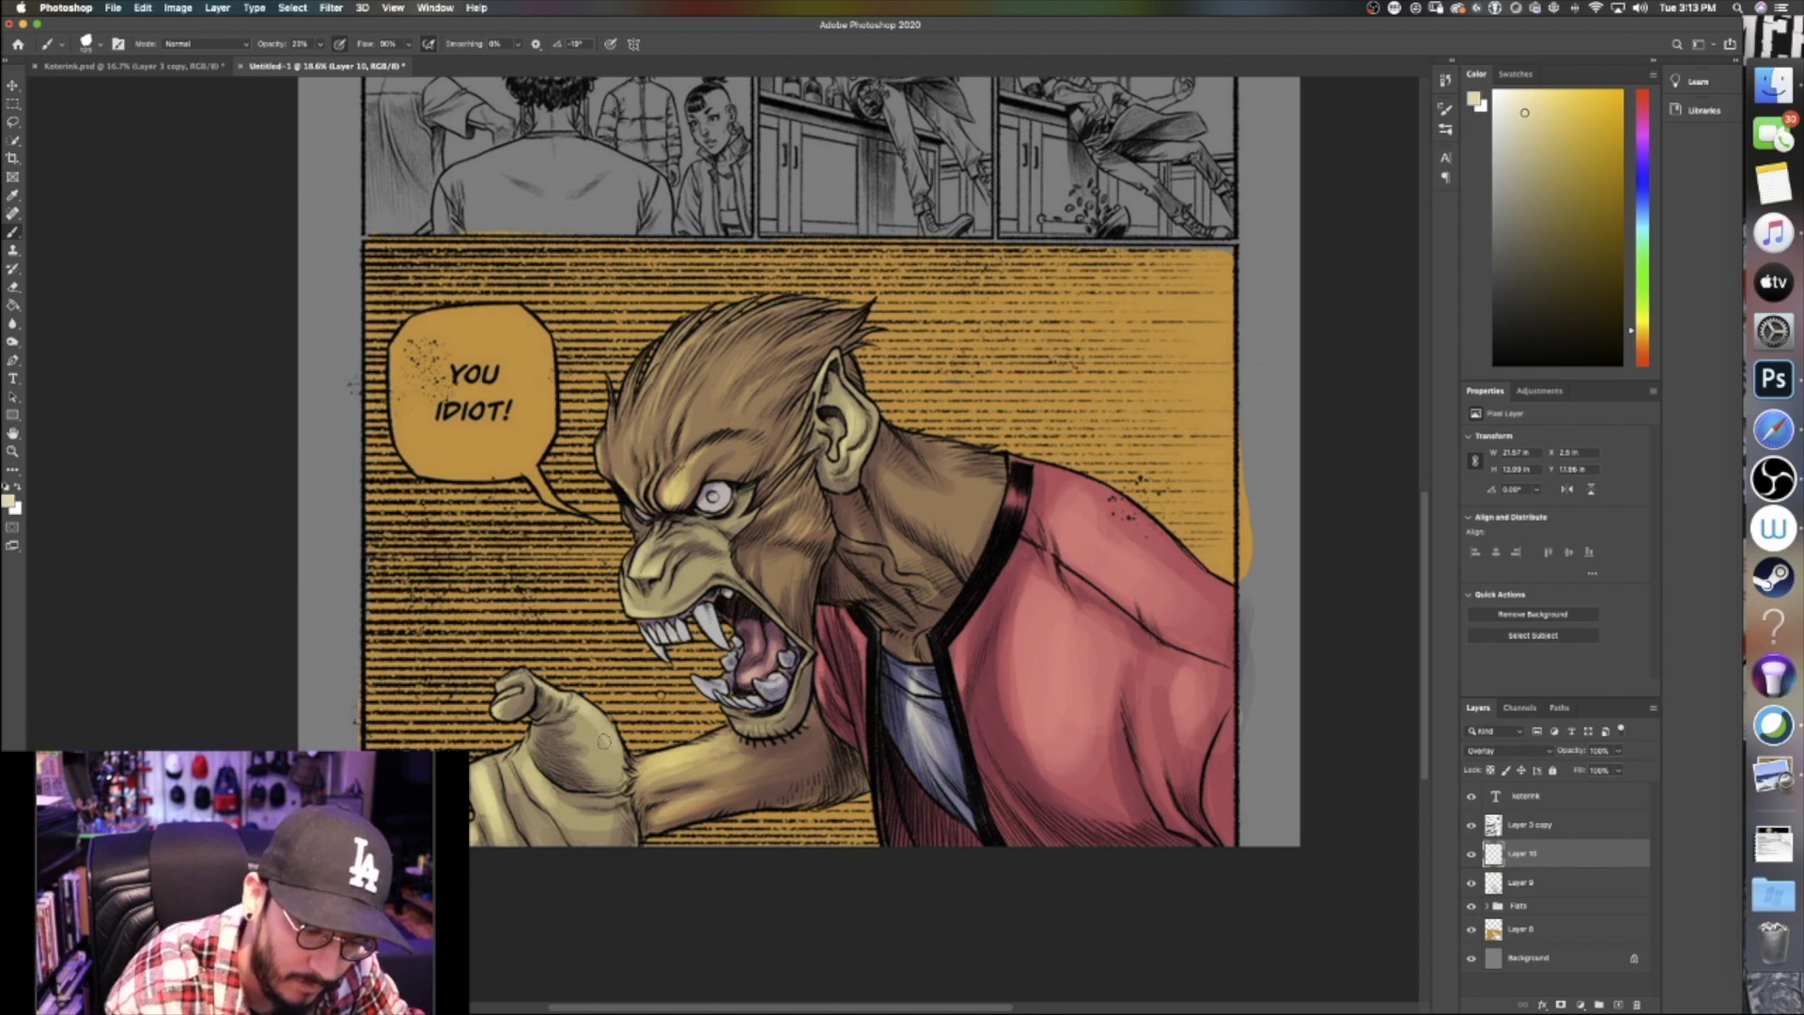
{"action": "left_click_drag", "start_coordinate": [573, 716], "coordinate": [620, 770]}
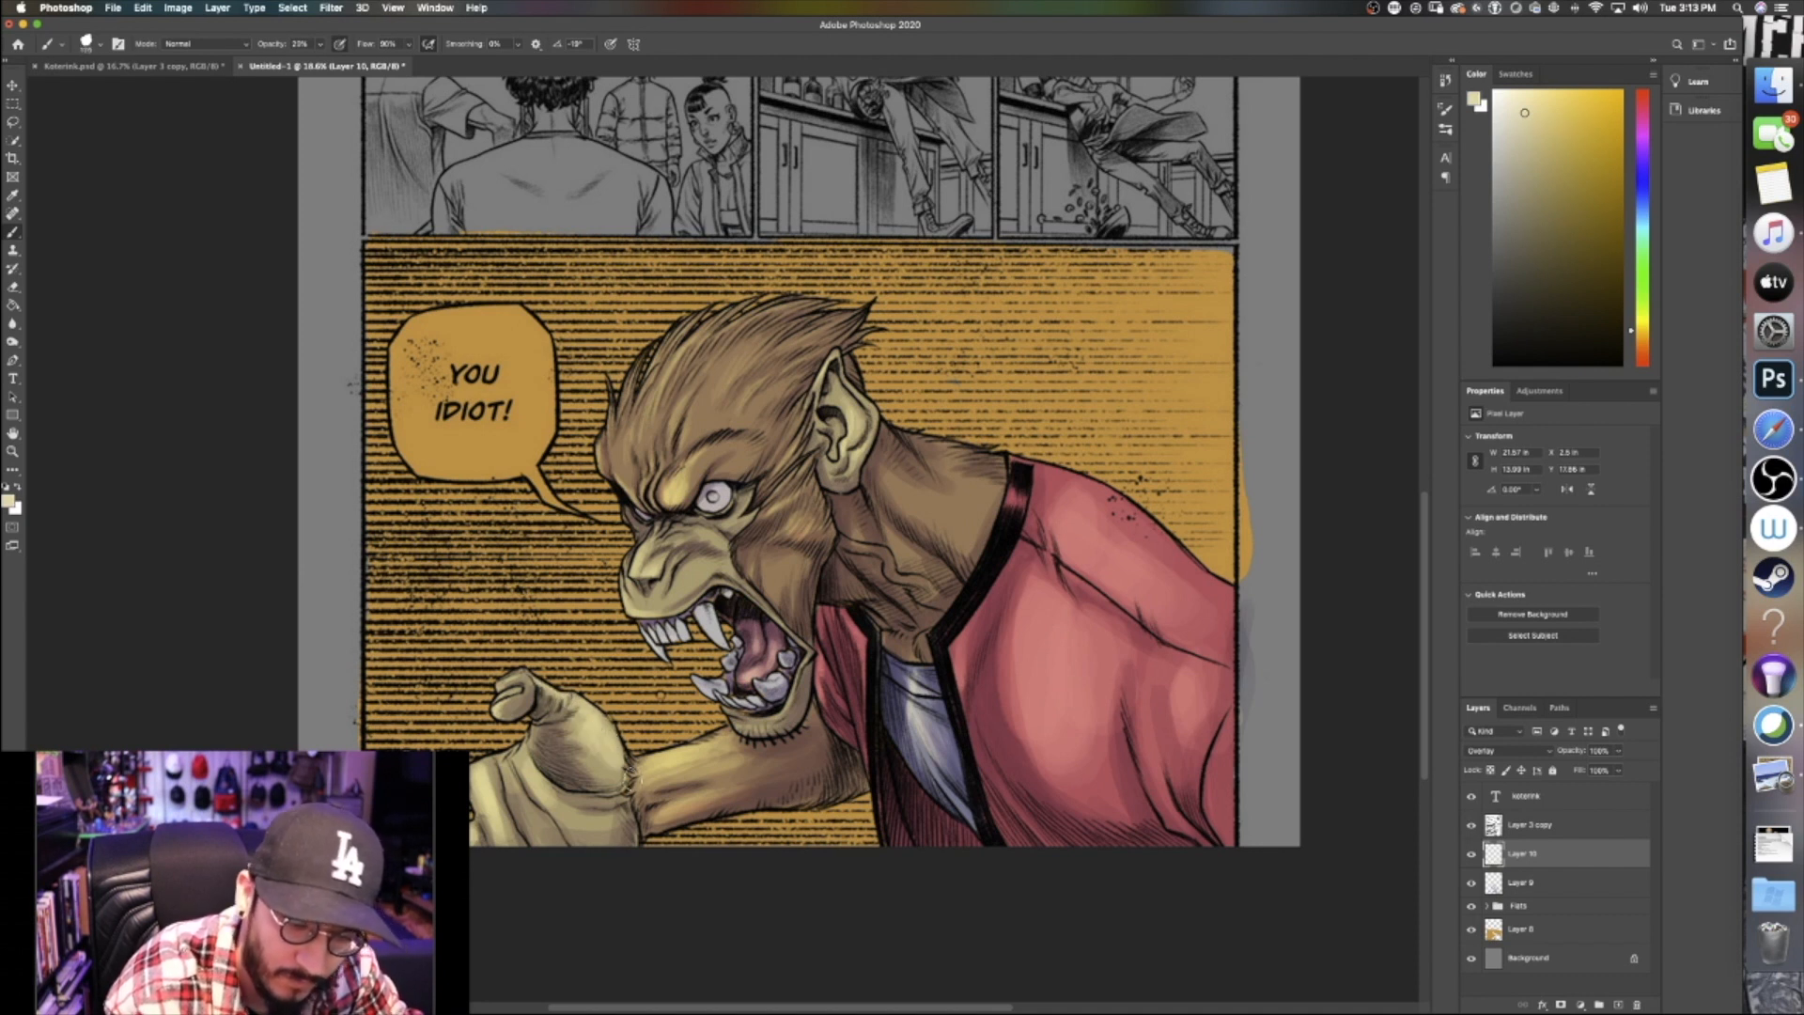
Highlight the creature's upper lip with a smaller brush, then brighten the forehead and brow with a larger one
{"action": "key", "text": "bracketleft"}
{"action": "mouse_move", "coordinate": [630, 610]}
{"action": "left_mouse_down"}
{"action": "mouse_move", "coordinate": [656, 594]}
{"action": "mouse_move", "coordinate": [631, 590]}
{"action": "mouse_move", "coordinate": [671, 599]}
{"action": "left_mouse_up"}
{"action": "key", "text": "bracketright"}
{"action": "key", "text": "bracketright"}
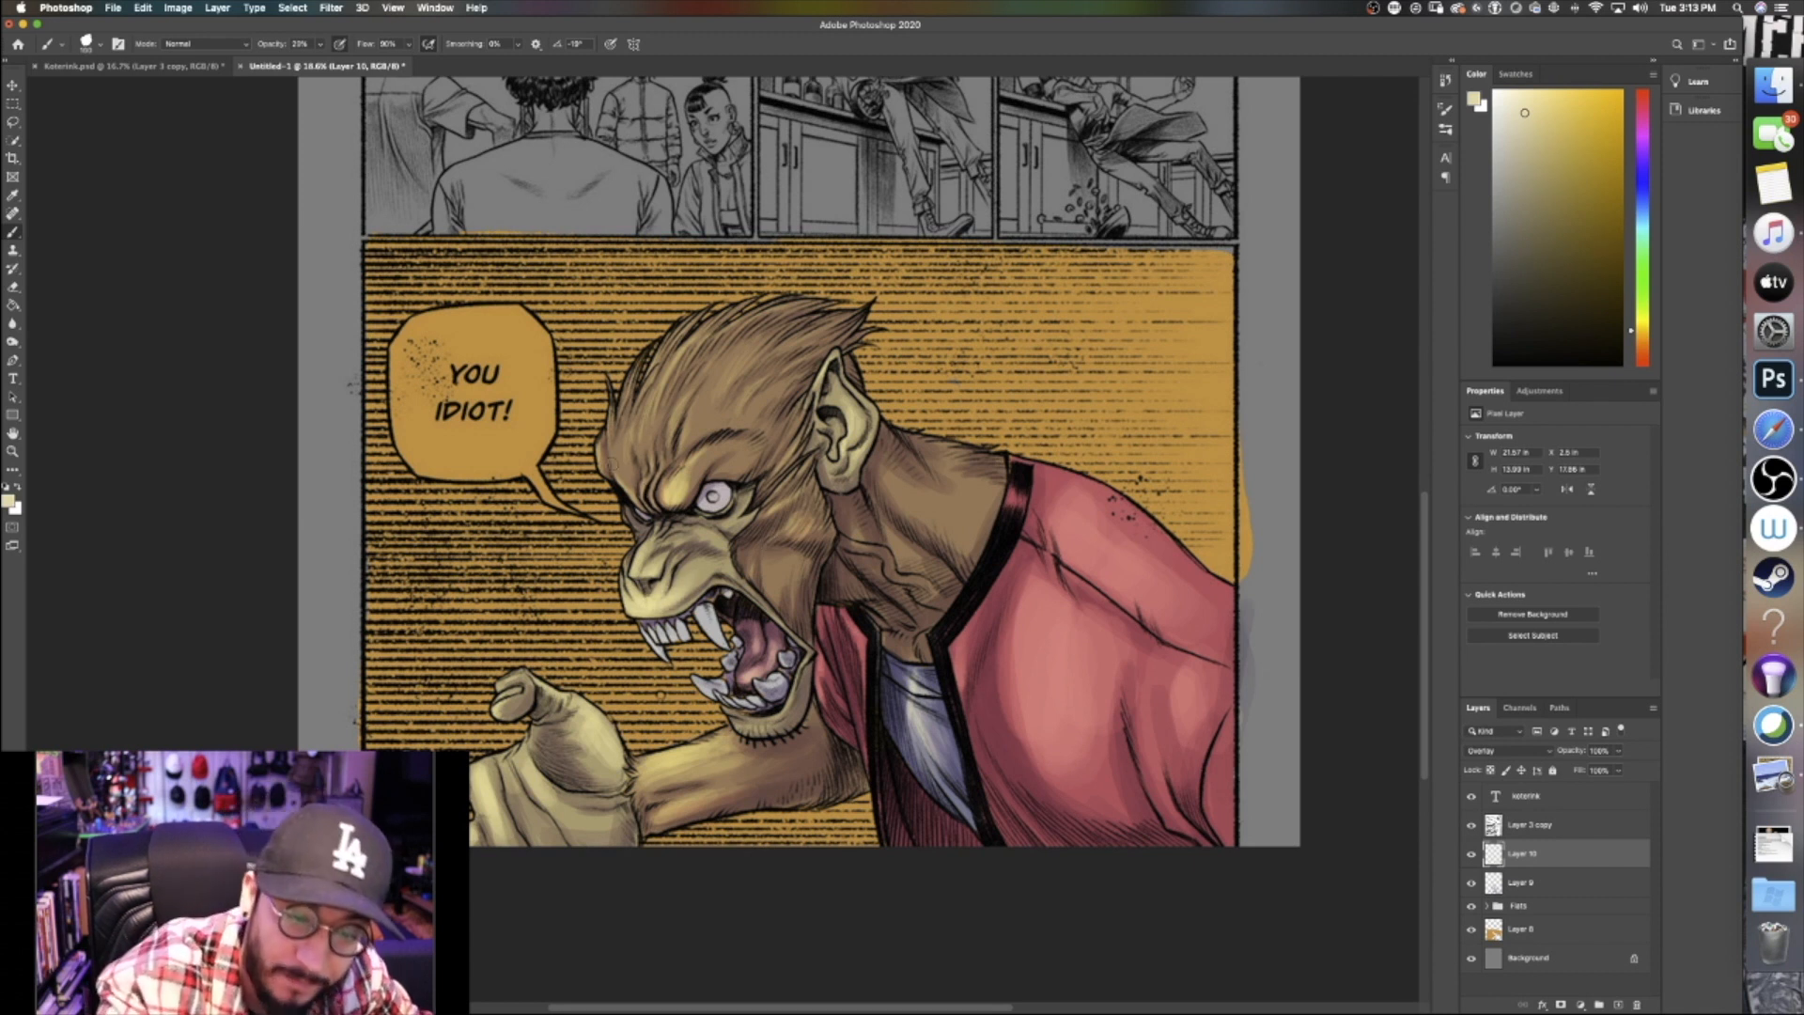
{"action": "left_click_drag", "start_coordinate": [606, 436], "coordinate": [644, 481]}
Enlarge the brush and paint highlights over the creature's neck
{"action": "key", "text": "bracketright"}
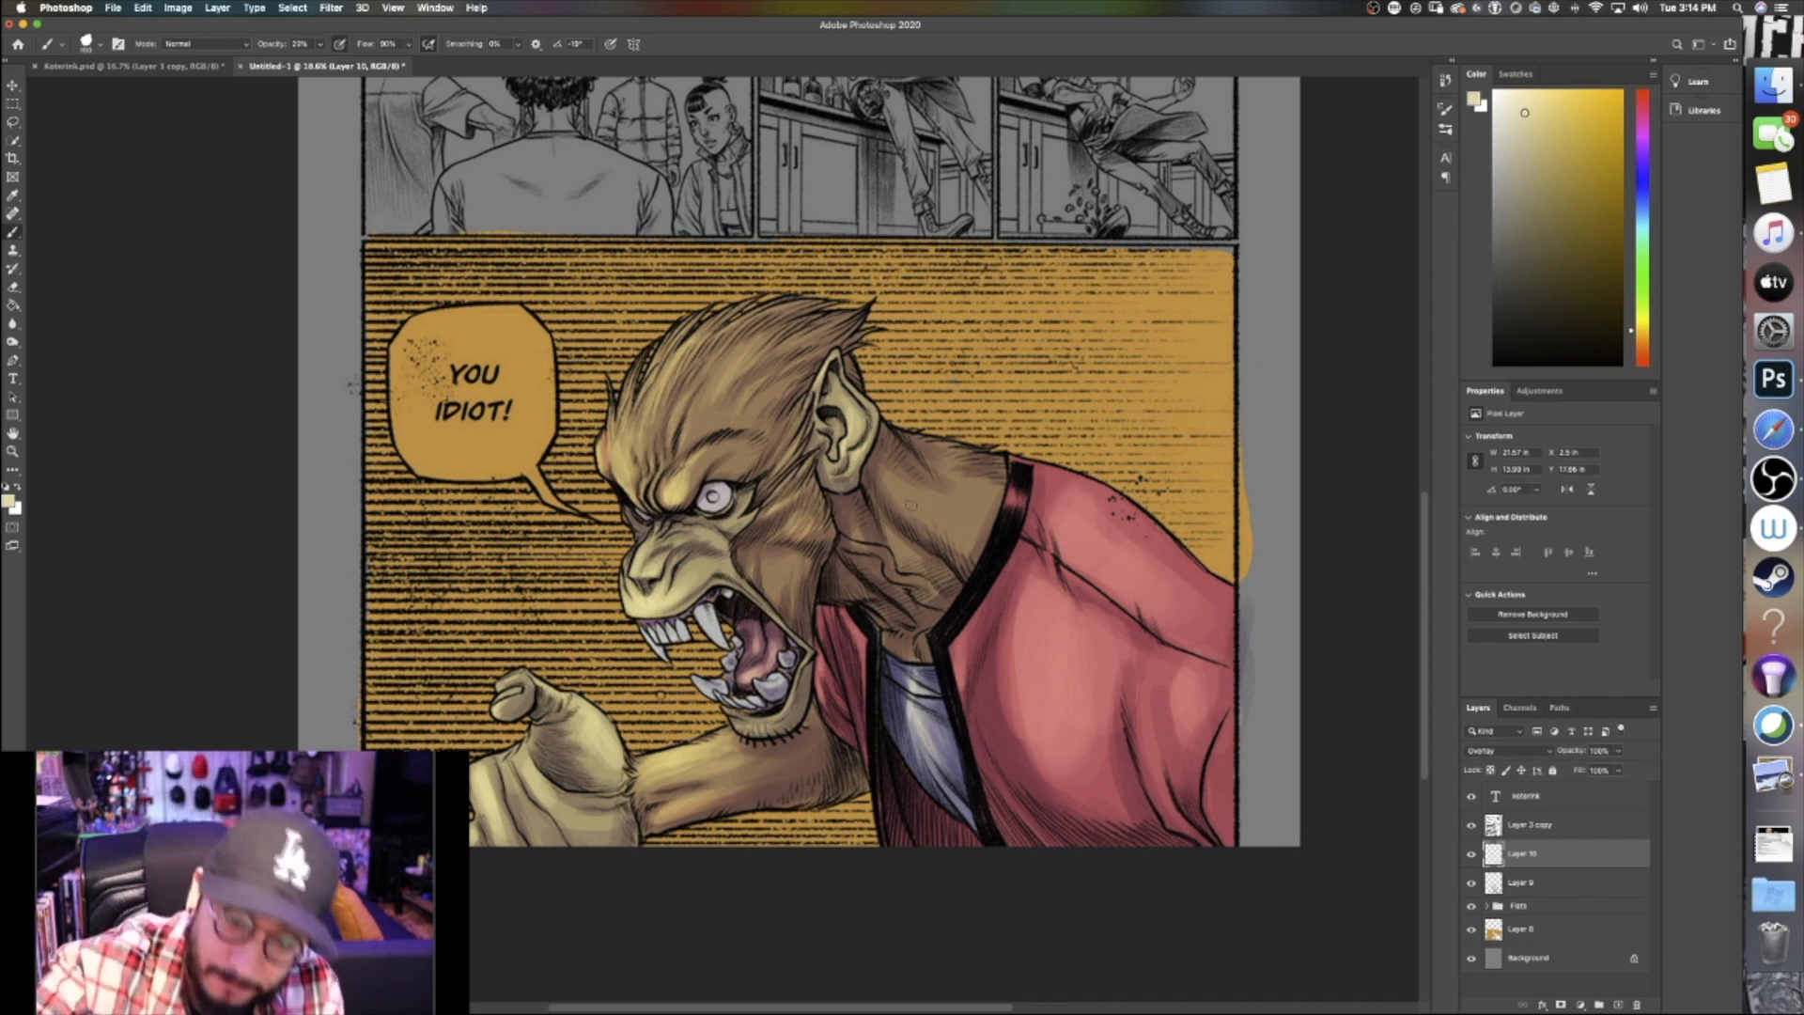
{"action": "key", "text": "bracketright"}
{"action": "left_click_drag", "start_coordinate": [908, 494], "coordinate": [955, 546]}
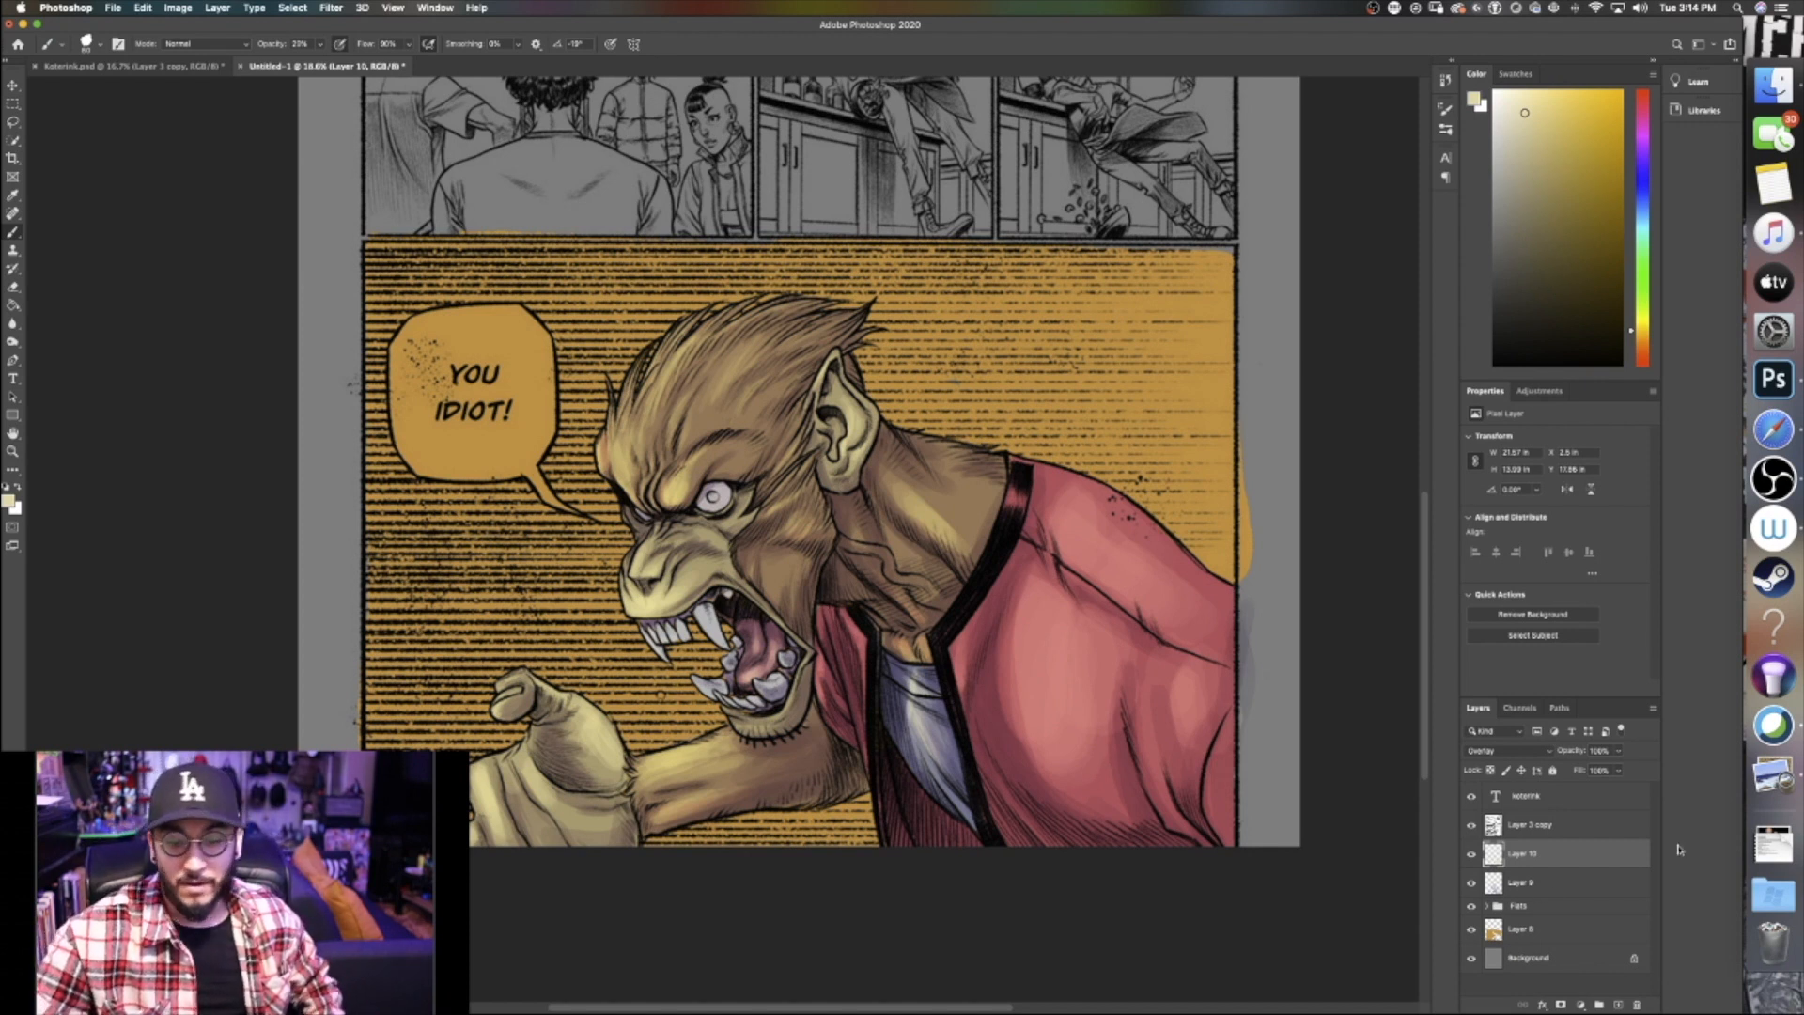
Toggle the highlight and shading layers' visibility to compare the artwork with flats only, with shadows and with highlights
{"action": "left_click", "coordinate": [1472, 854]}
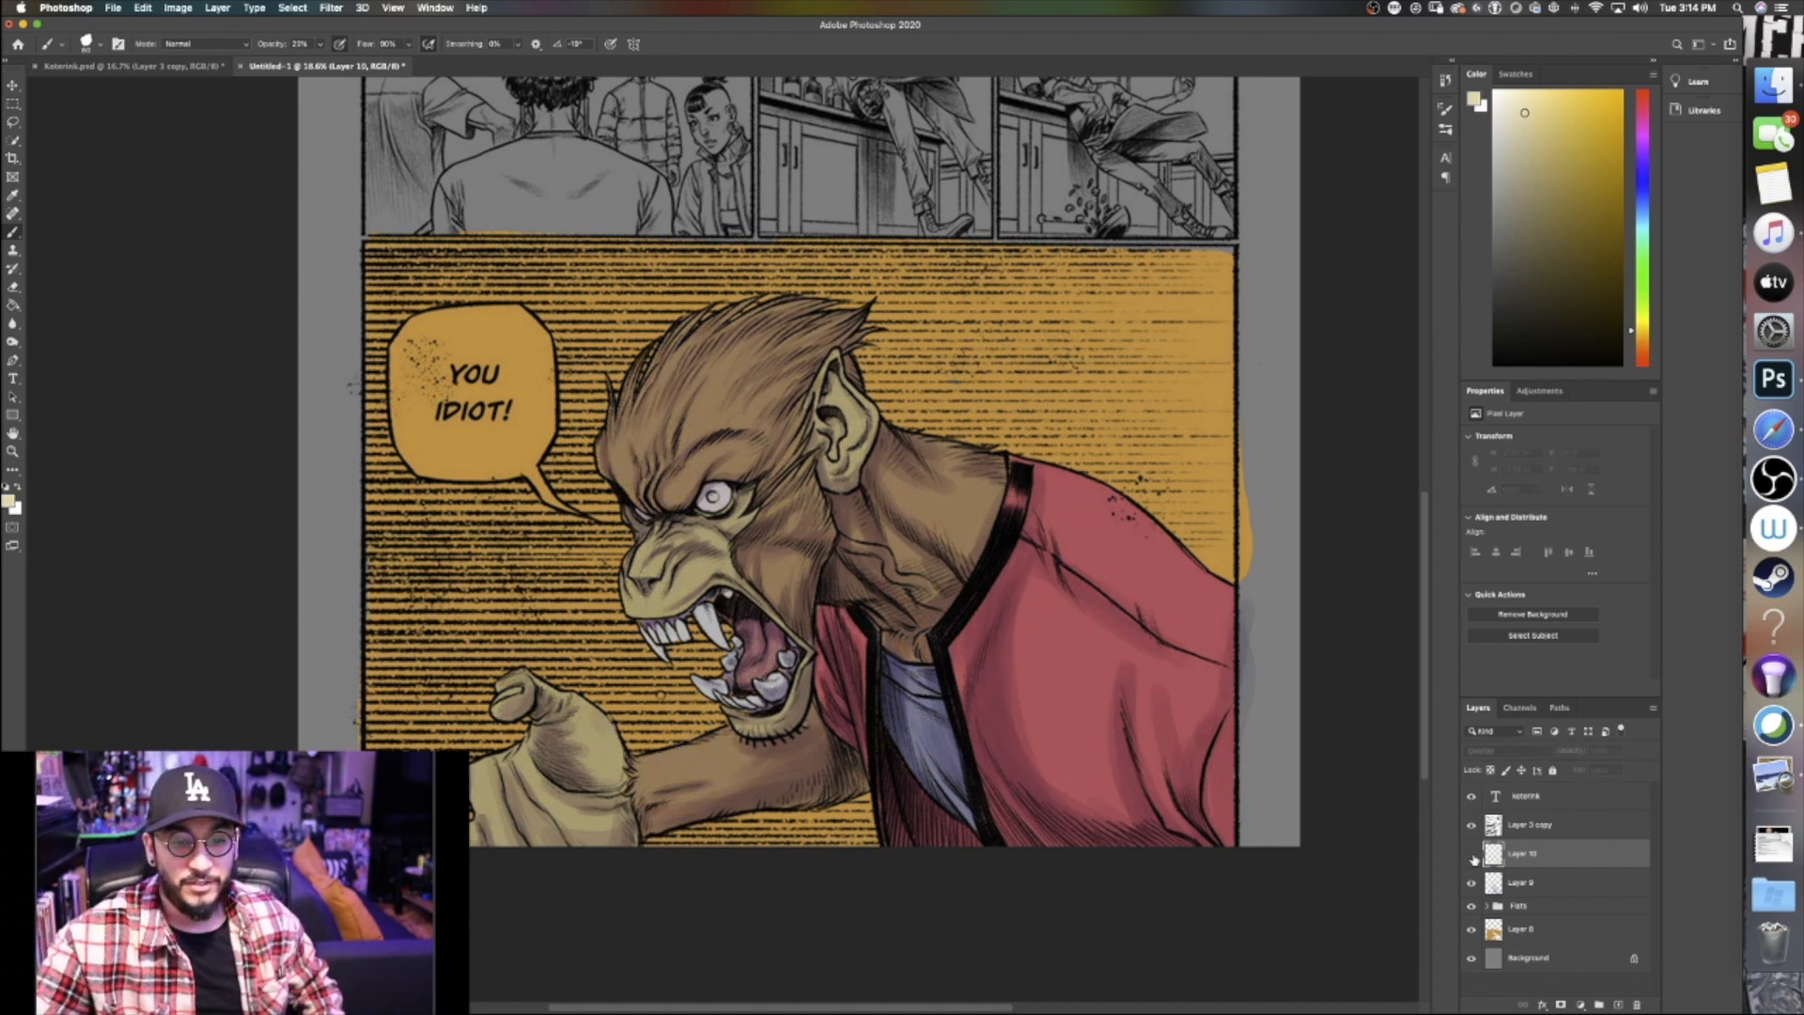
{"action": "left_click", "coordinate": [1471, 855]}
{"action": "left_click", "coordinate": [1472, 854]}
{"action": "left_click", "coordinate": [1472, 854]}
{"action": "left_click", "coordinate": [1471, 854]}
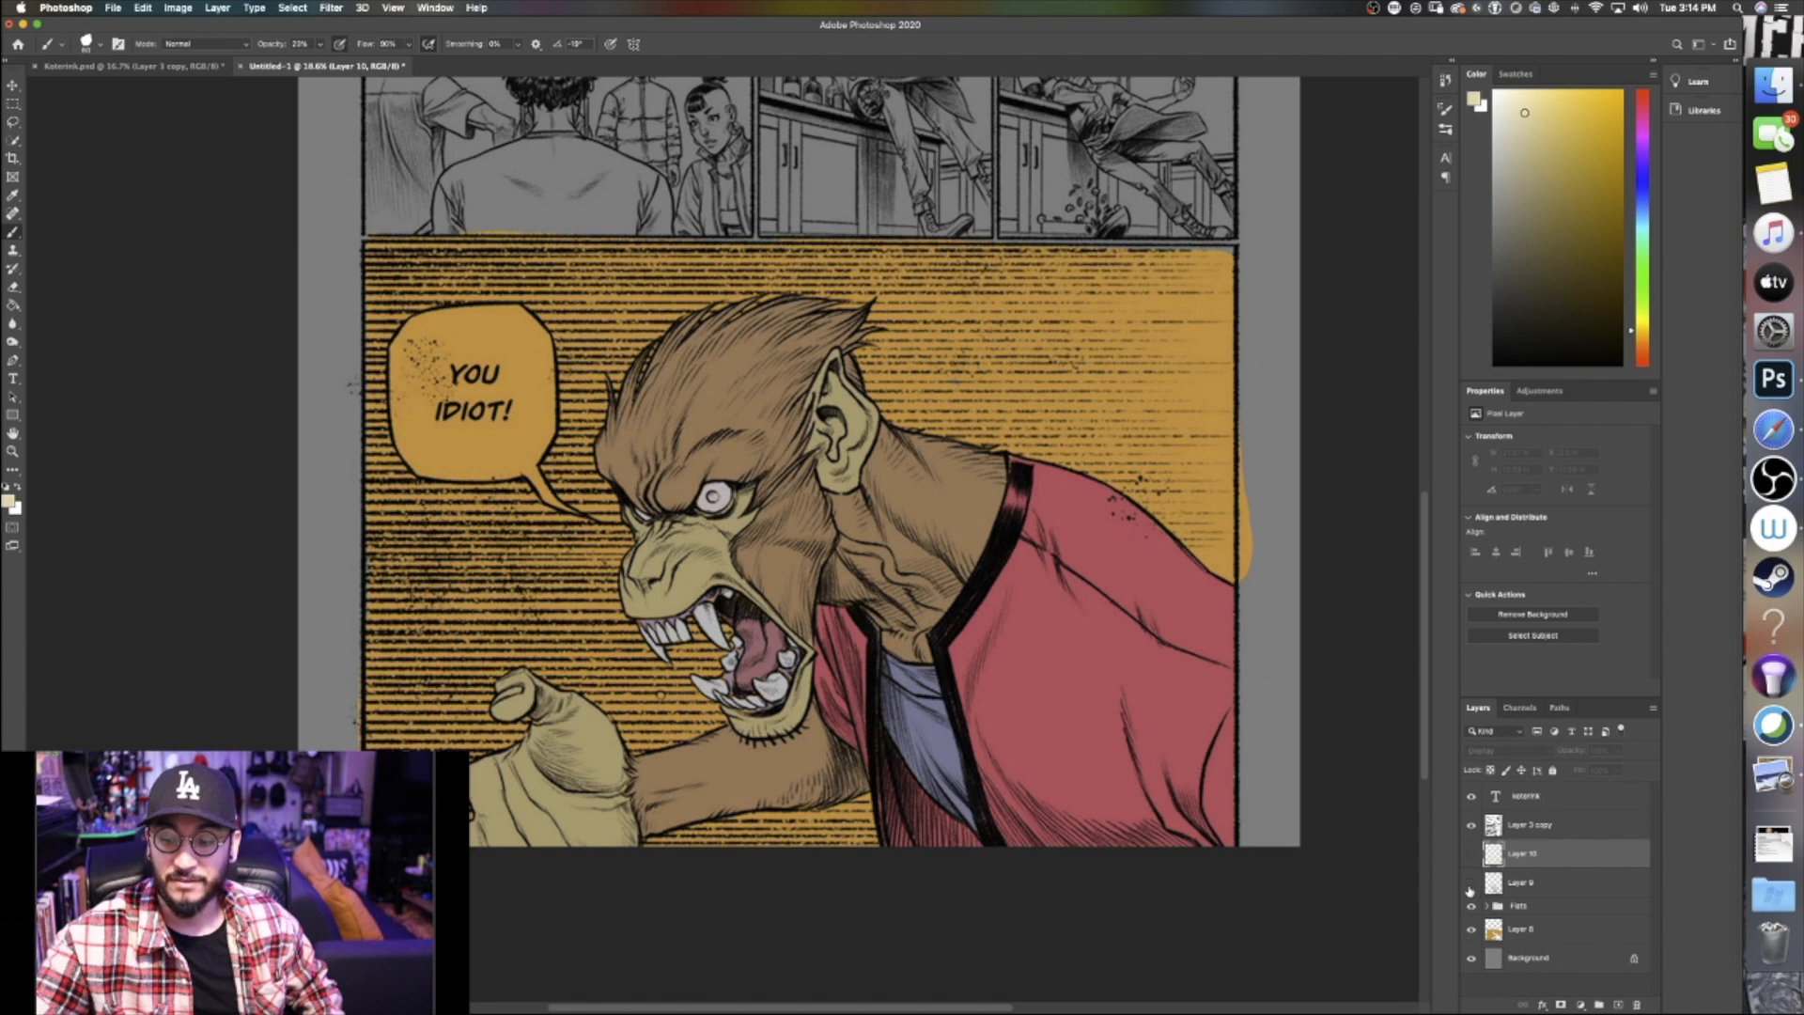
{"action": "left_click", "coordinate": [1470, 884]}
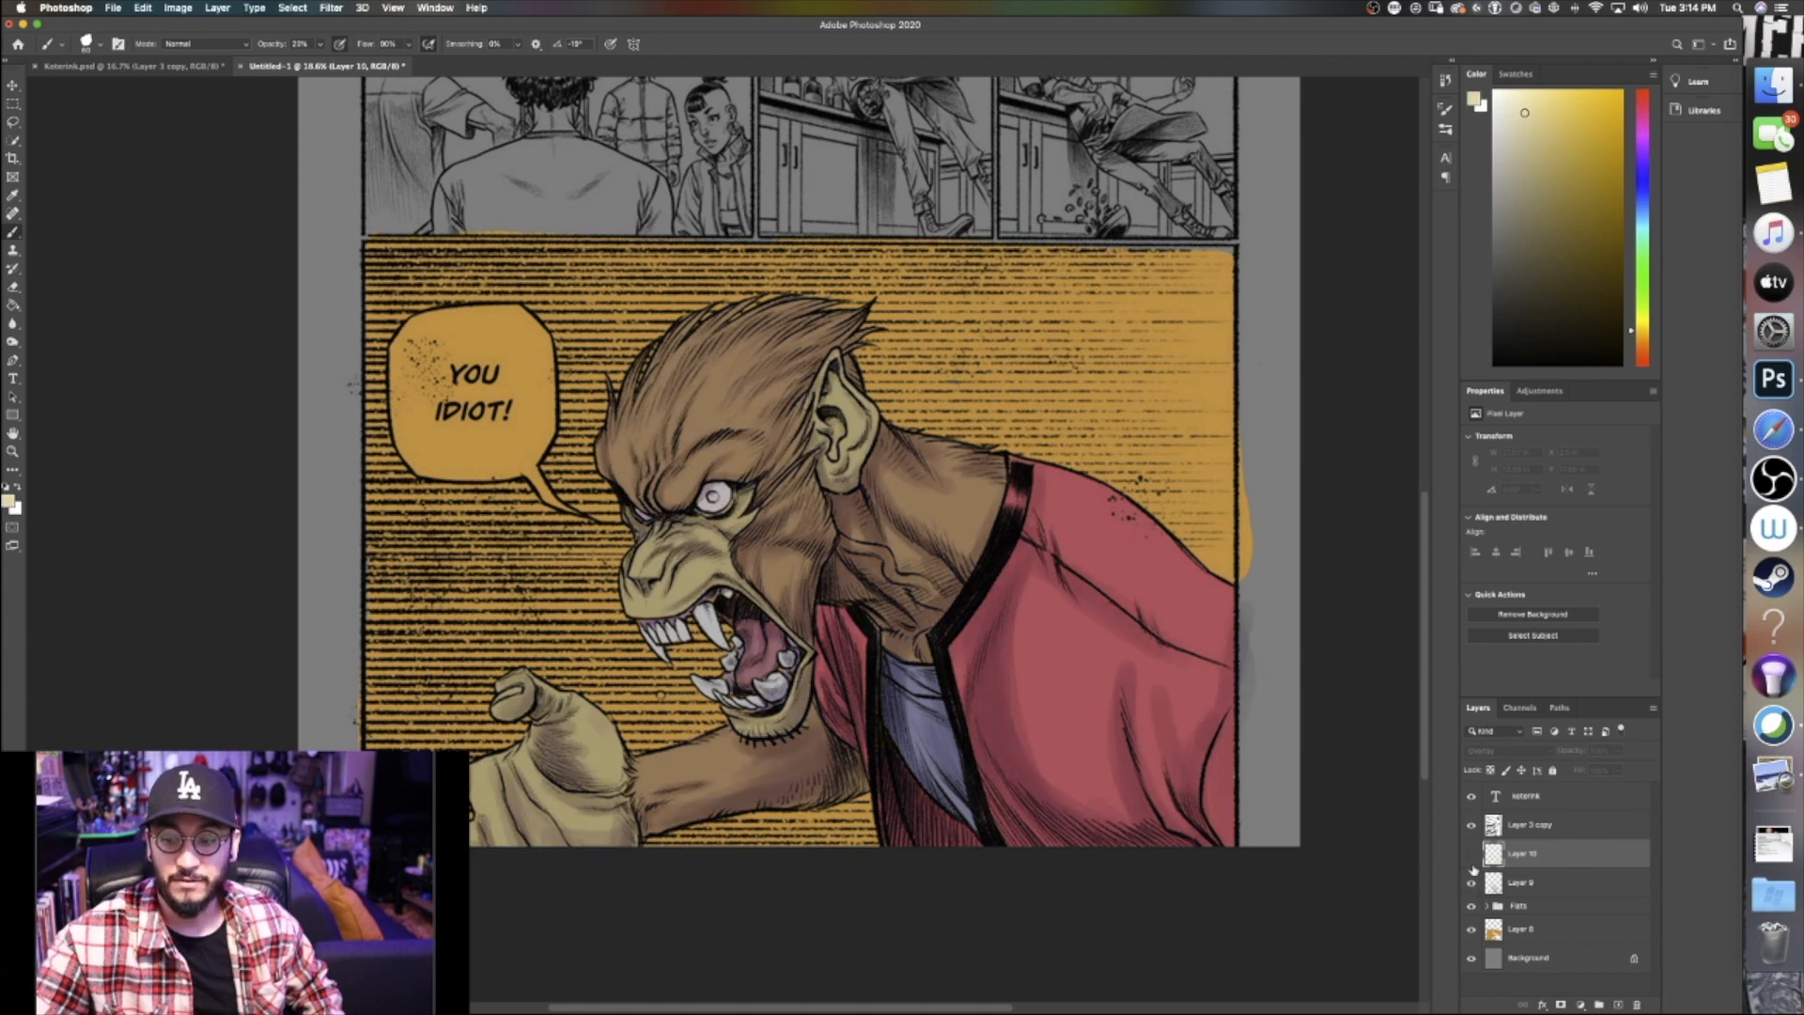
{"action": "left_click", "coordinate": [1472, 855]}
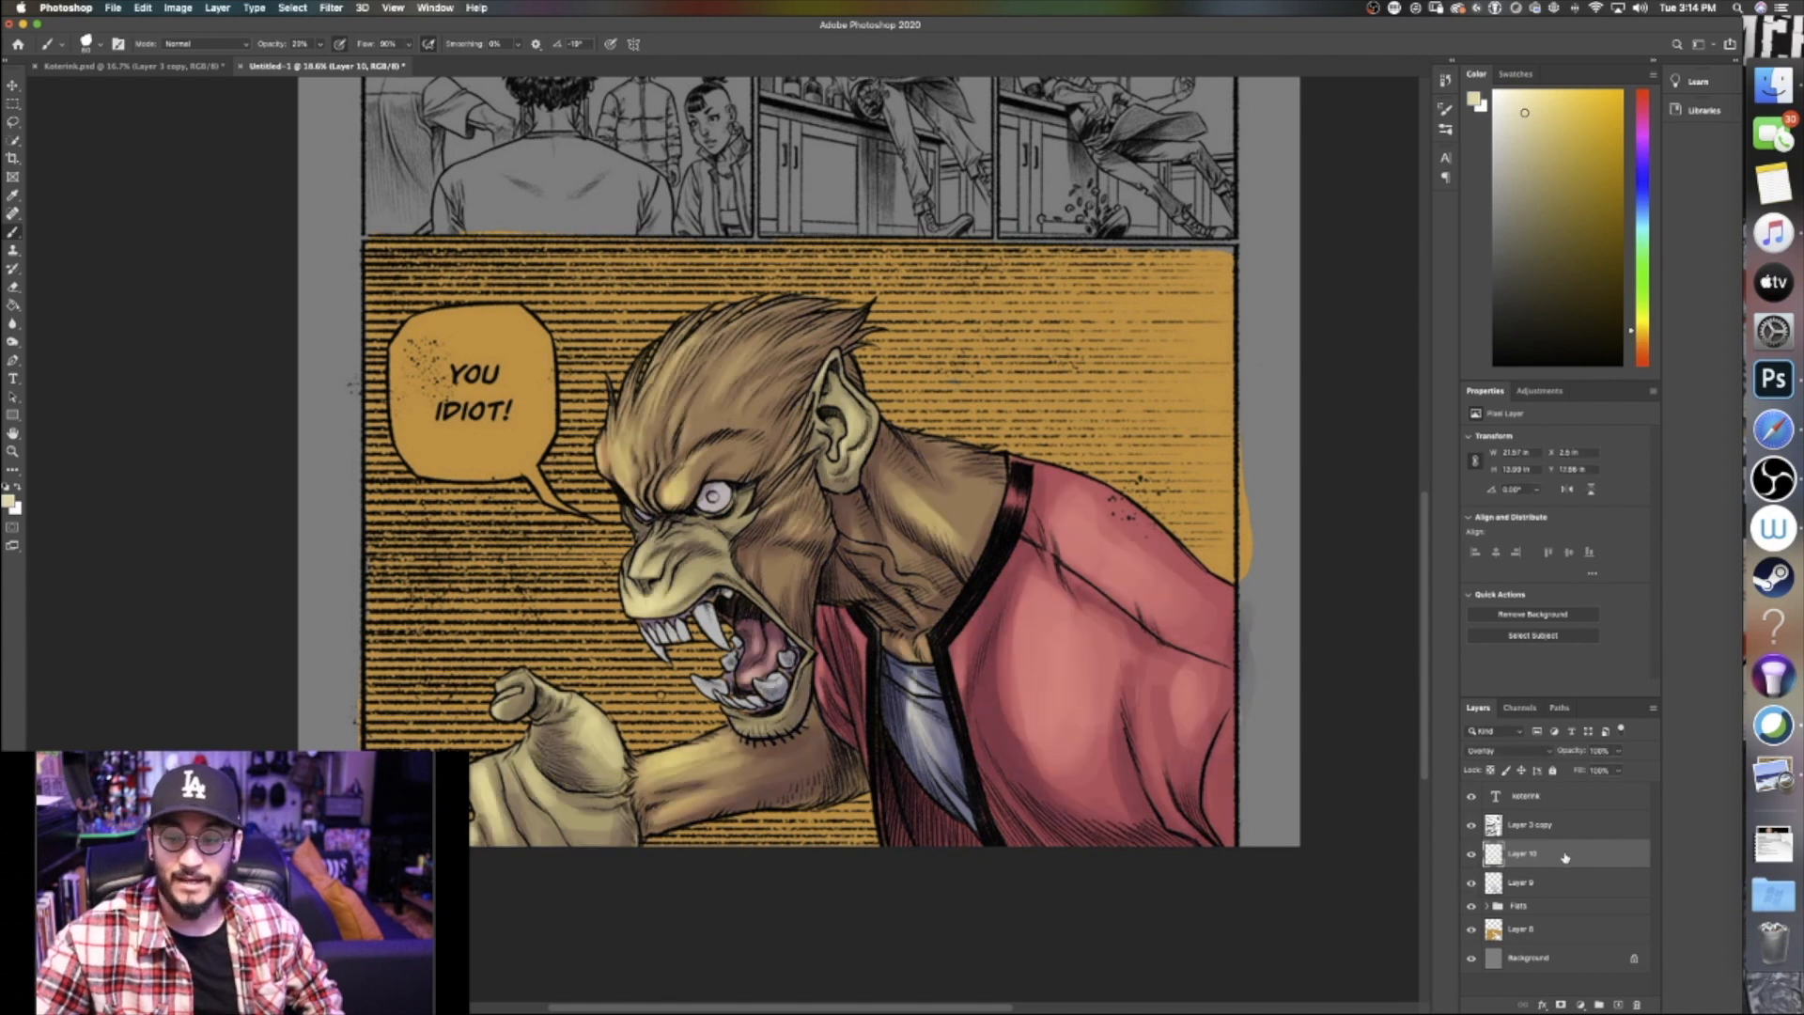
Lower the Overlay highlight layer's opacity to about 76%
{"action": "left_click", "coordinate": [1618, 769]}
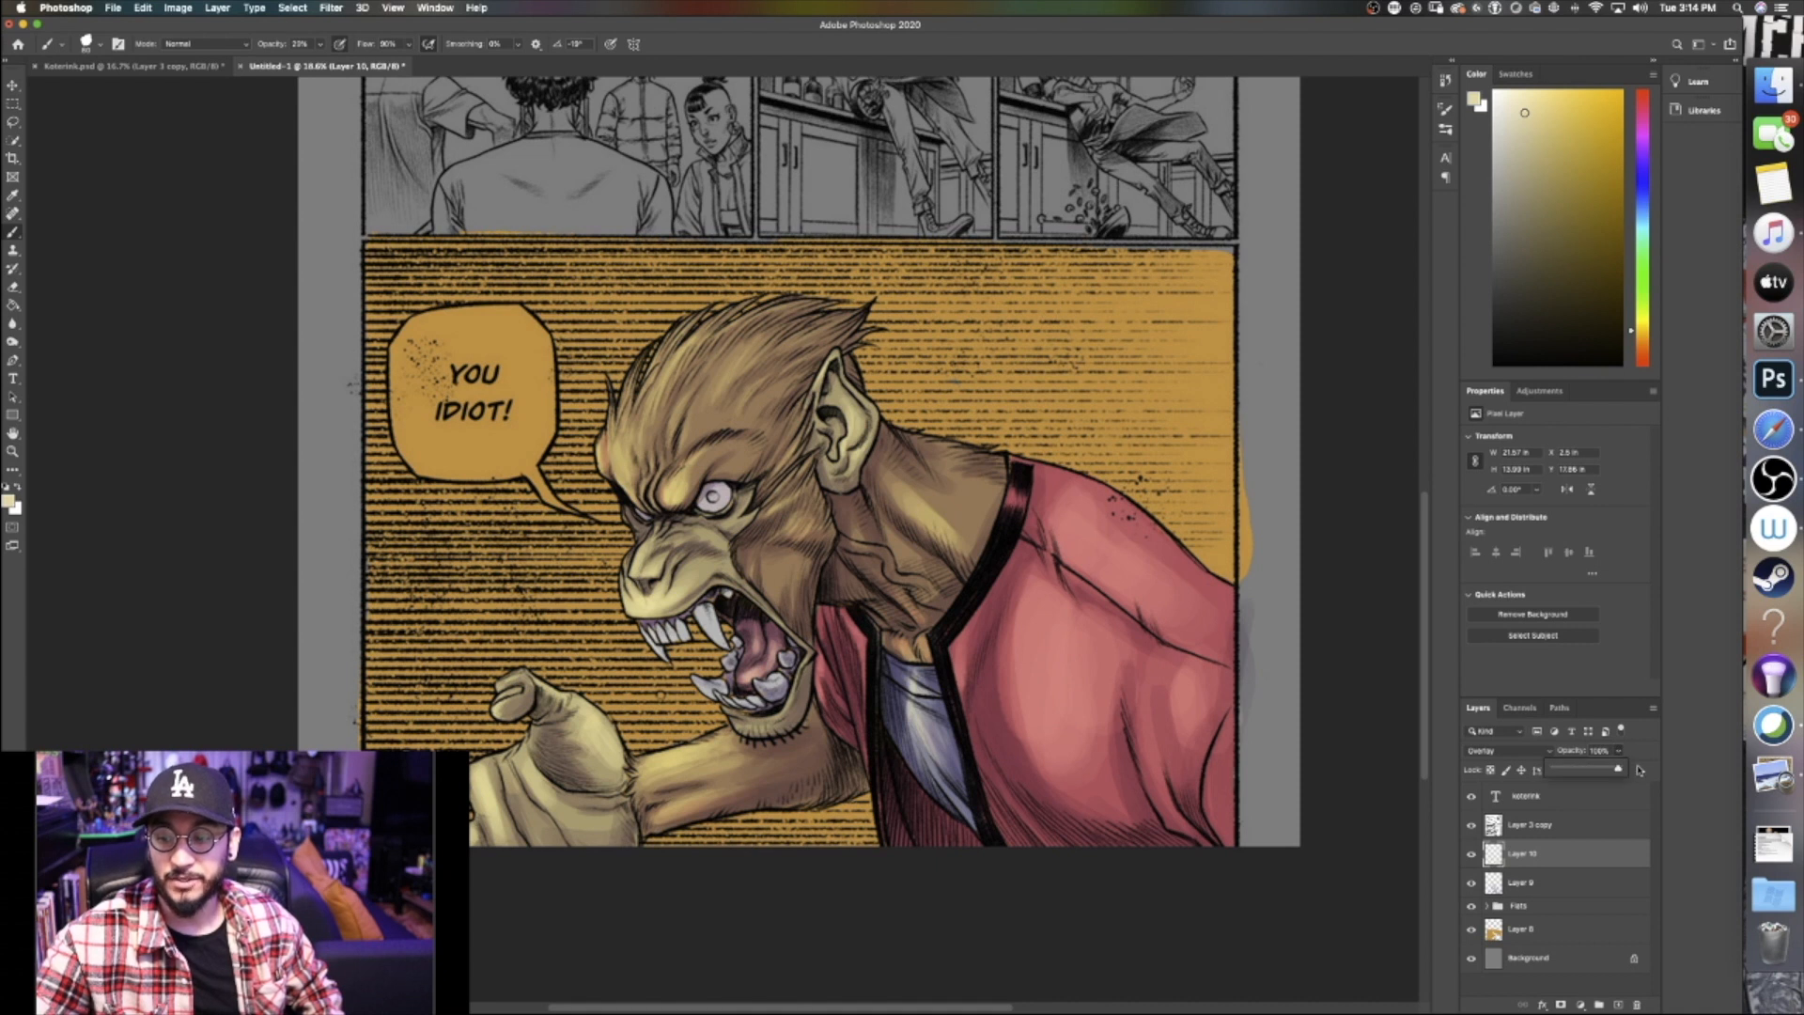
{"action": "left_click_drag", "start_coordinate": [1615, 767], "coordinate": [1603, 772]}
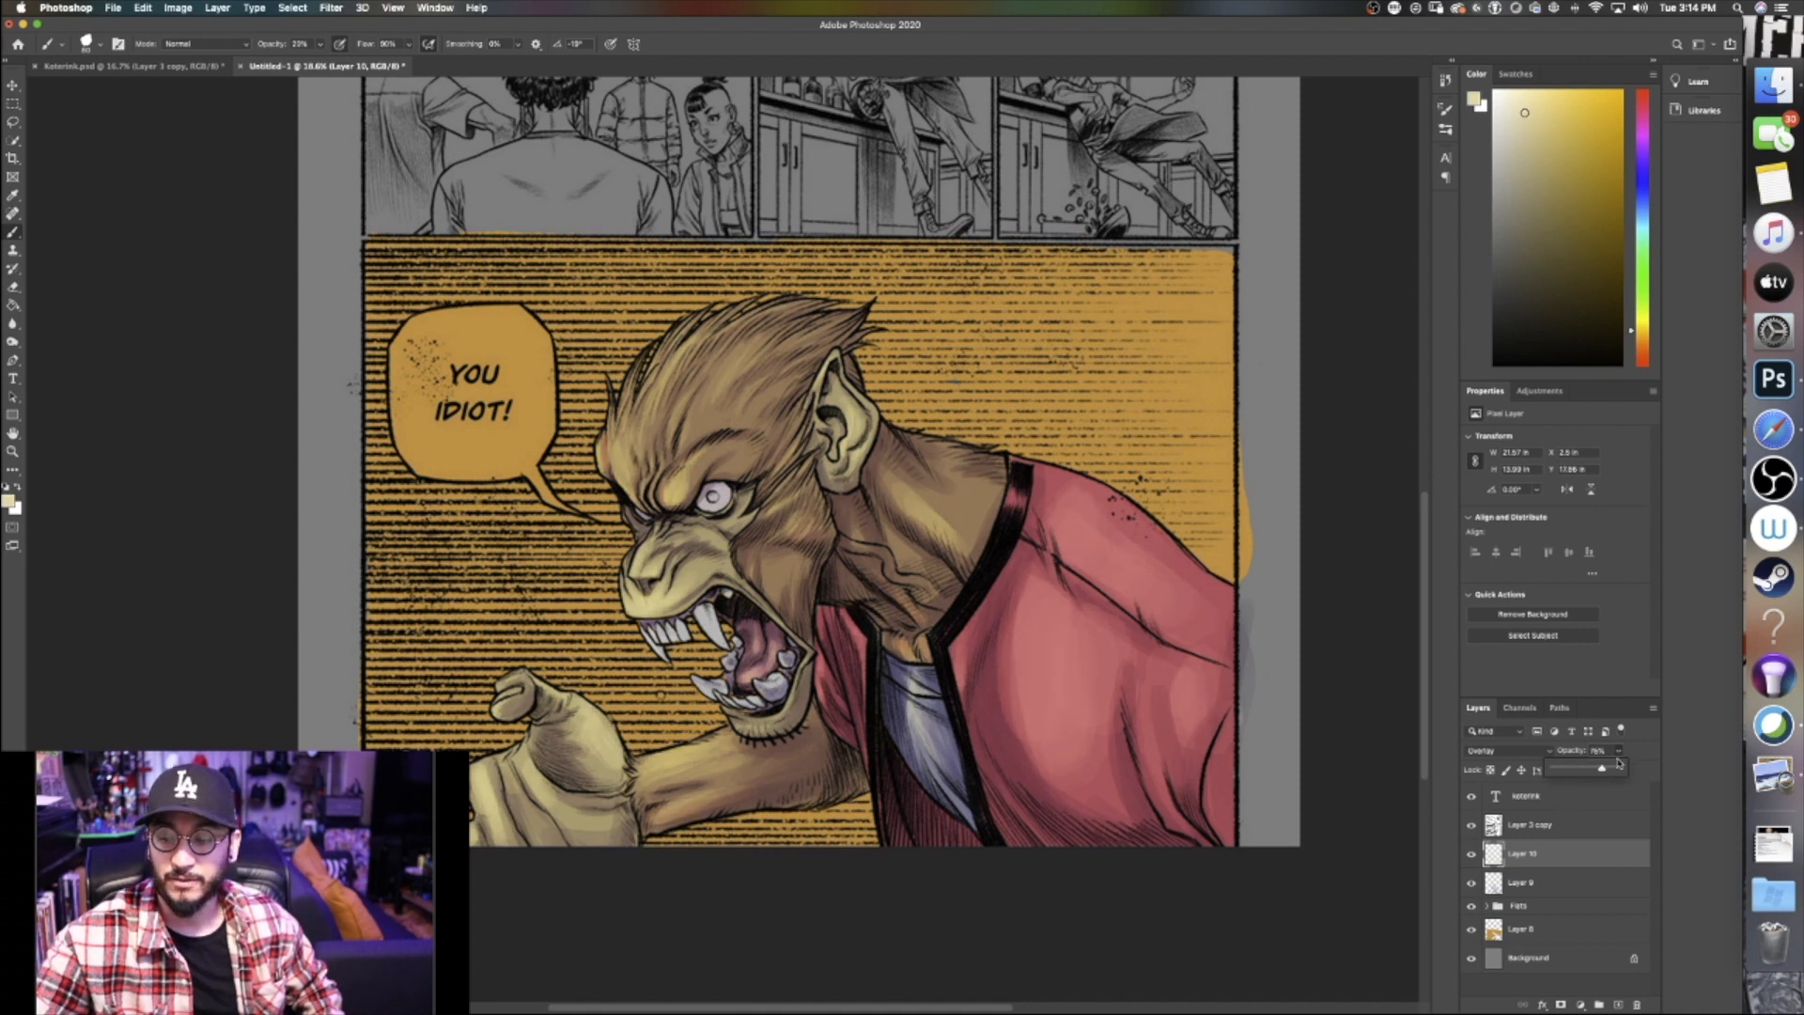
{"action": "left_click", "coordinate": [1618, 751]}
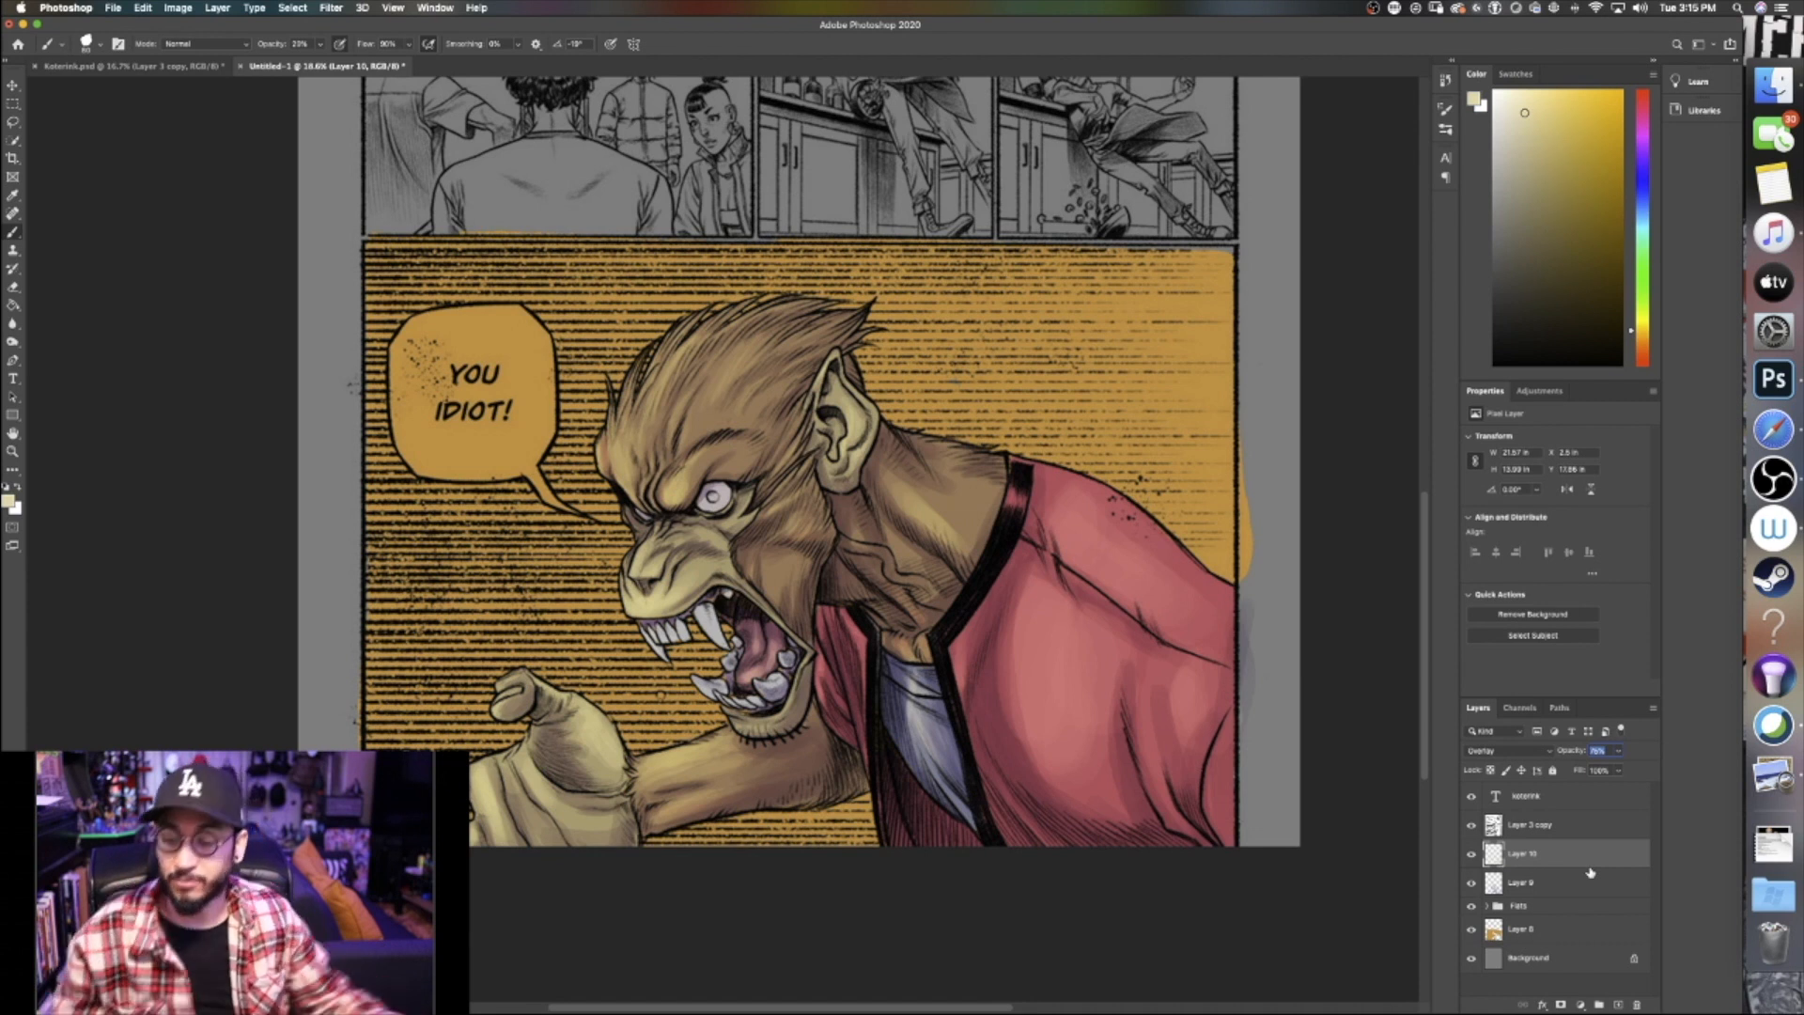
Add a new layer above the line art copy and paint a first rim-light stroke along the creature's forehead edge
{"action": "left_click", "coordinate": [1586, 830]}
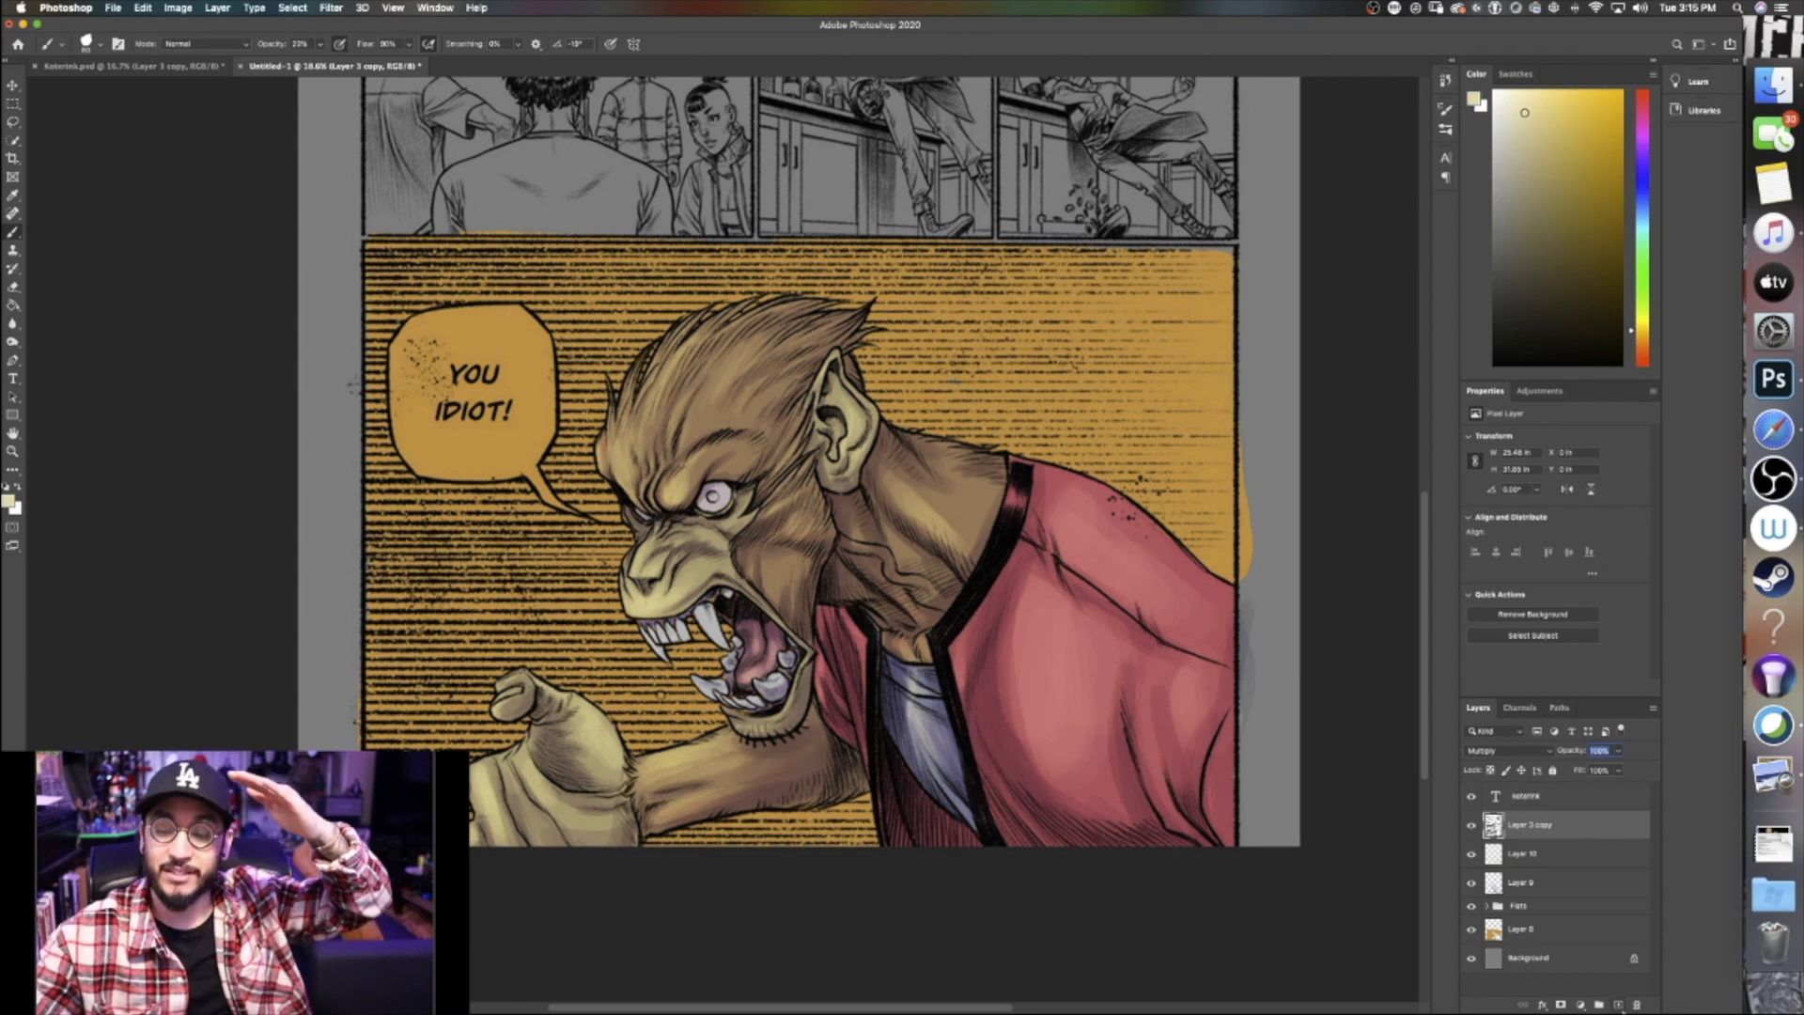
{"action": "left_click", "coordinate": [1617, 1003]}
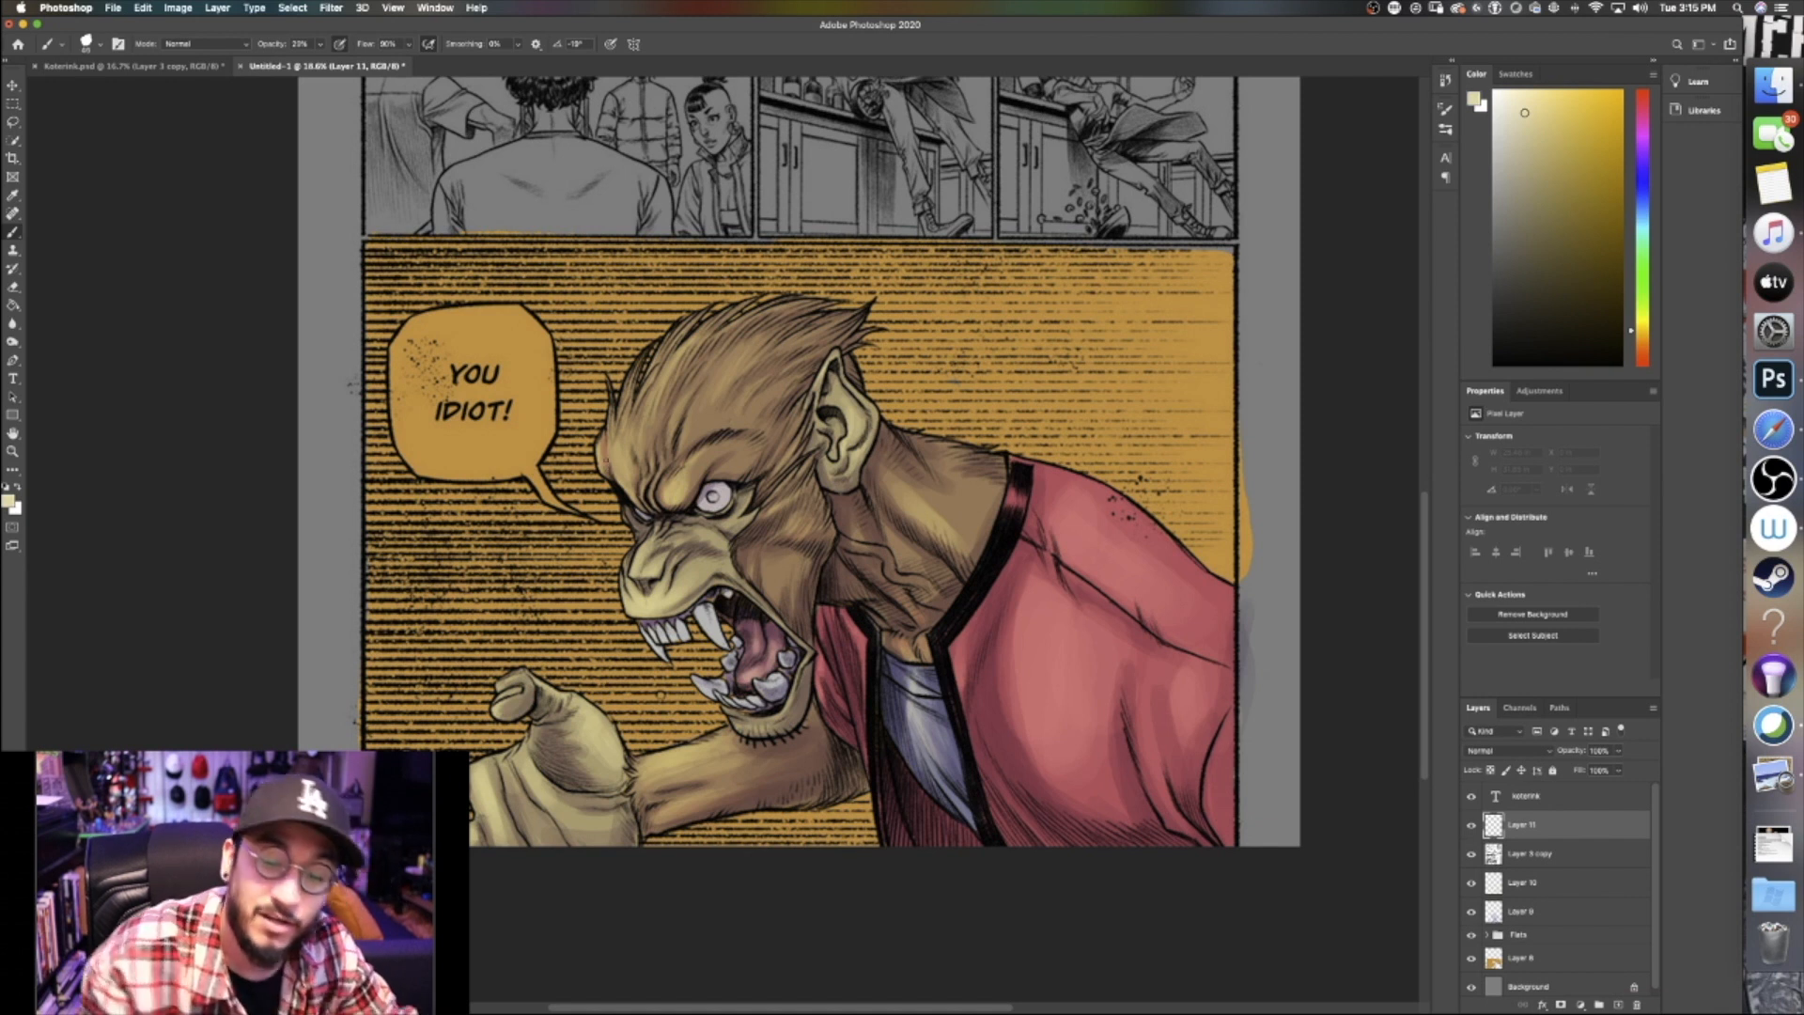
{"action": "scroll", "coordinate": [605, 460], "scroll_direction": "up", "scroll_amount": 5}
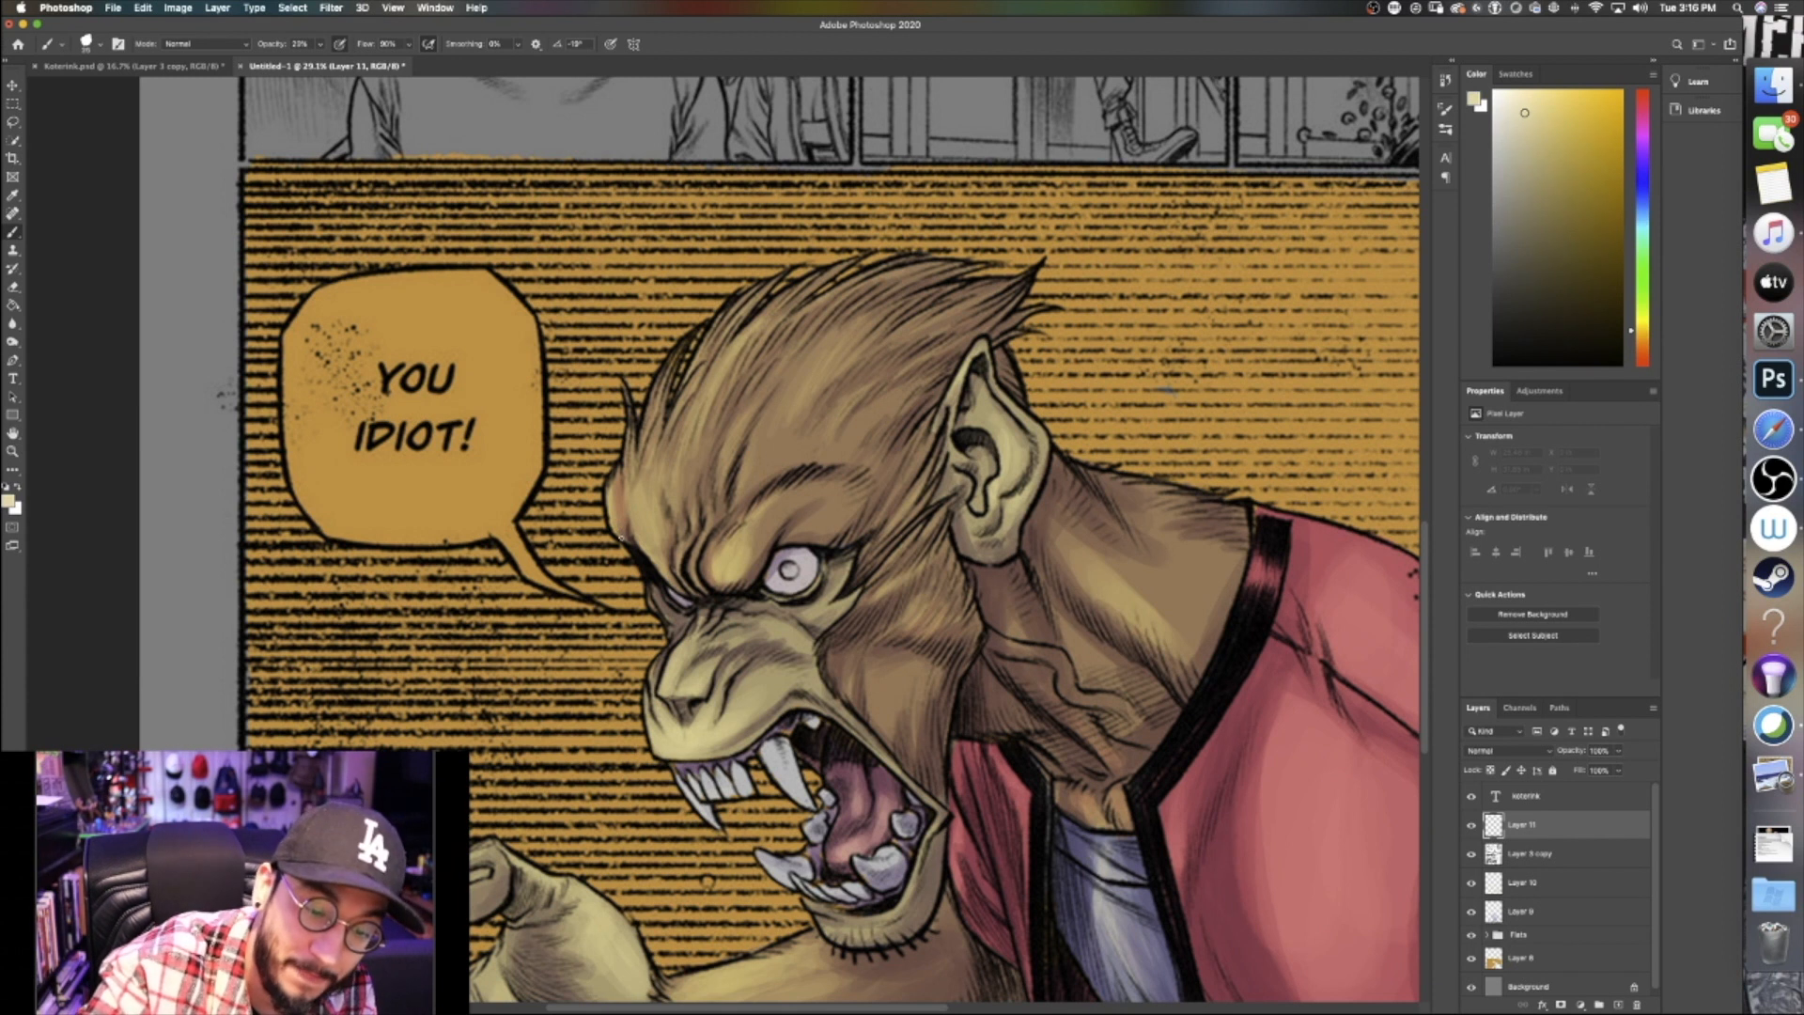
{"action": "left_click_drag", "start_coordinate": [684, 596], "coordinate": [607, 507]}
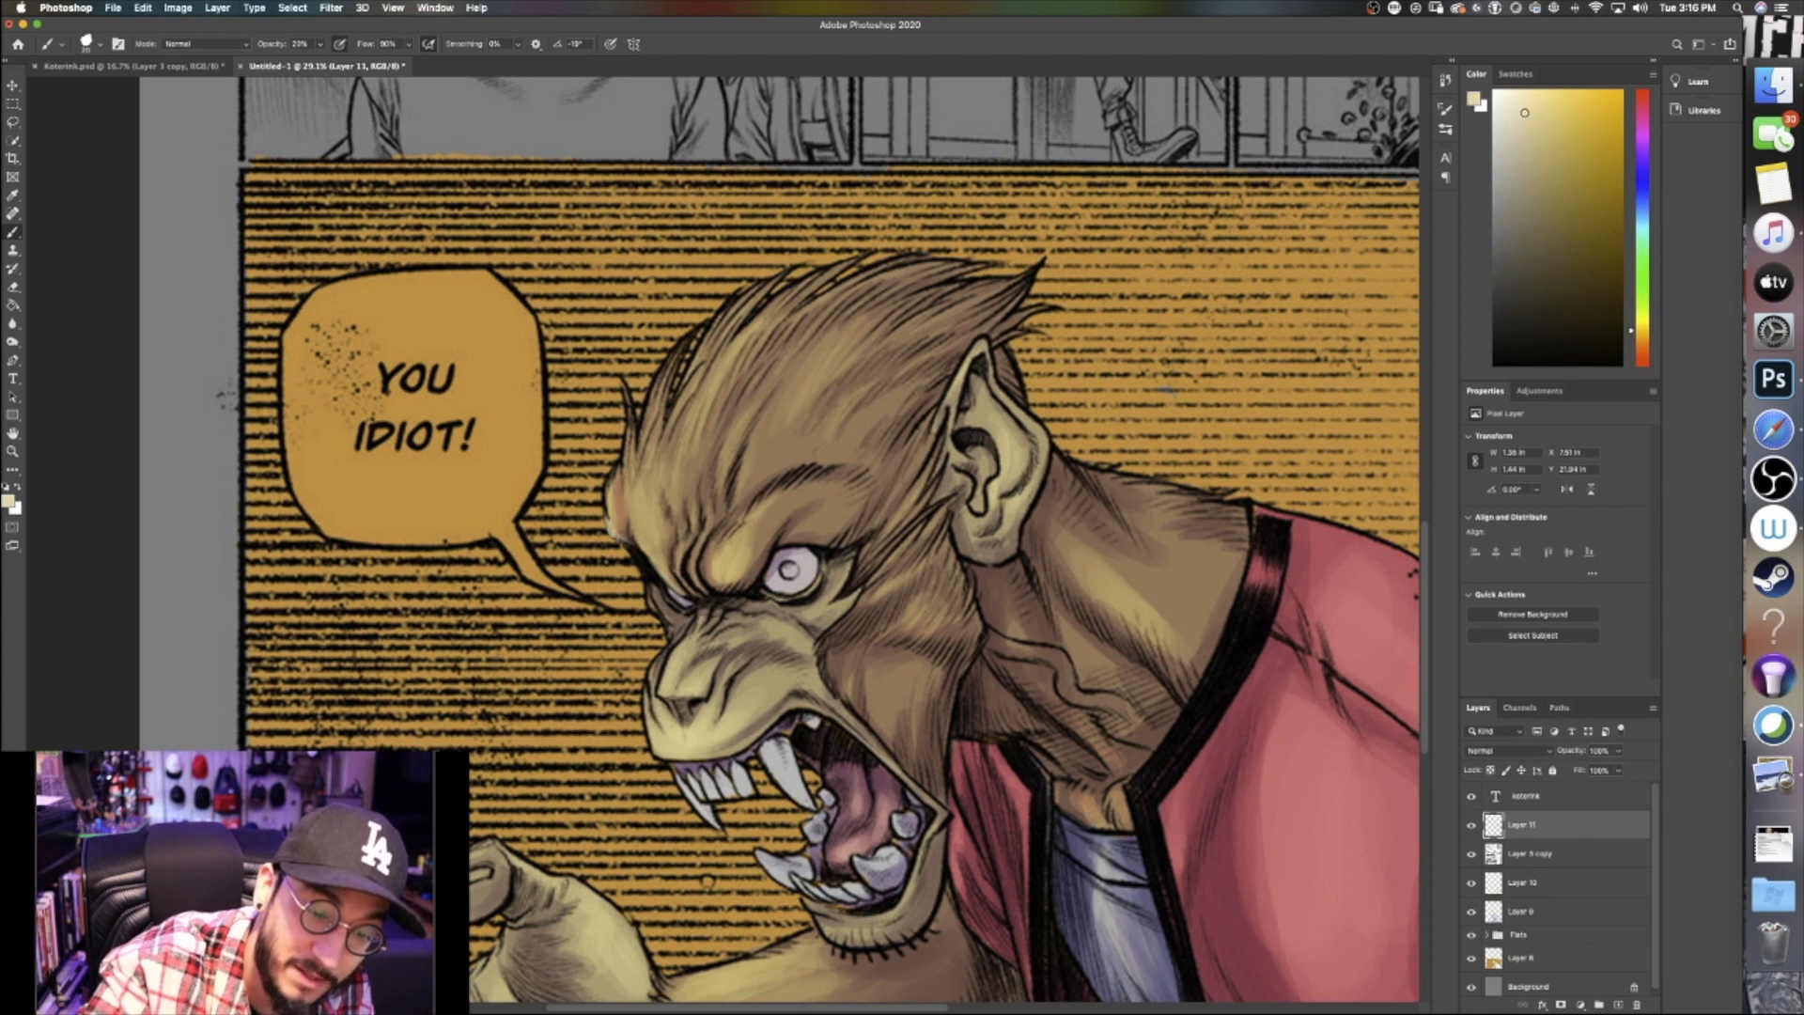
Raise the brush opacity to about 70% and strengthen the rim light from the front hair tuft along the forehead to the brow
{"action": "key", "text": "7"}
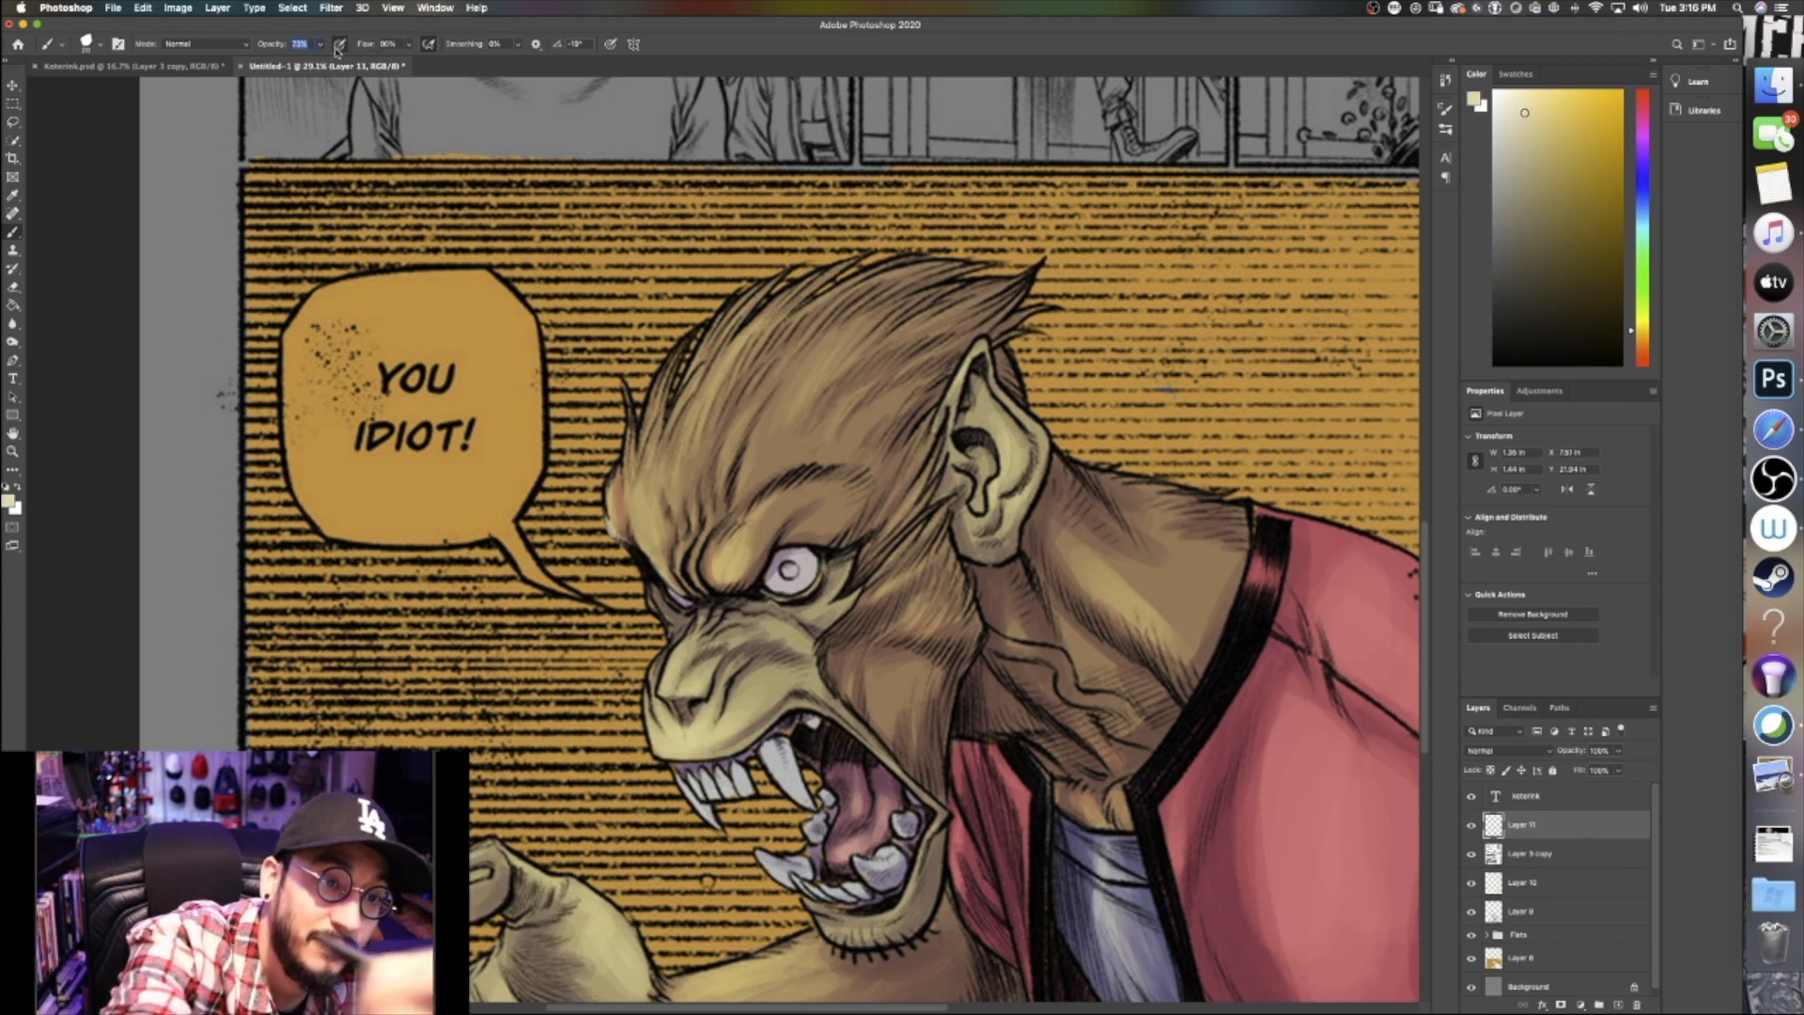
{"action": "mouse_move", "coordinate": [618, 539]}
{"action": "left_mouse_down"}
{"action": "mouse_move", "coordinate": [602, 487]}
{"action": "mouse_move", "coordinate": [621, 447]}
{"action": "mouse_move", "coordinate": [617, 517]}
{"action": "mouse_move", "coordinate": [625, 396]}
{"action": "left_mouse_up"}
{"action": "mouse_move", "coordinate": [628, 466]}
{"action": "left_mouse_down"}
{"action": "mouse_move", "coordinate": [626, 419]}
{"action": "mouse_move", "coordinate": [614, 474]}
{"action": "left_mouse_up"}
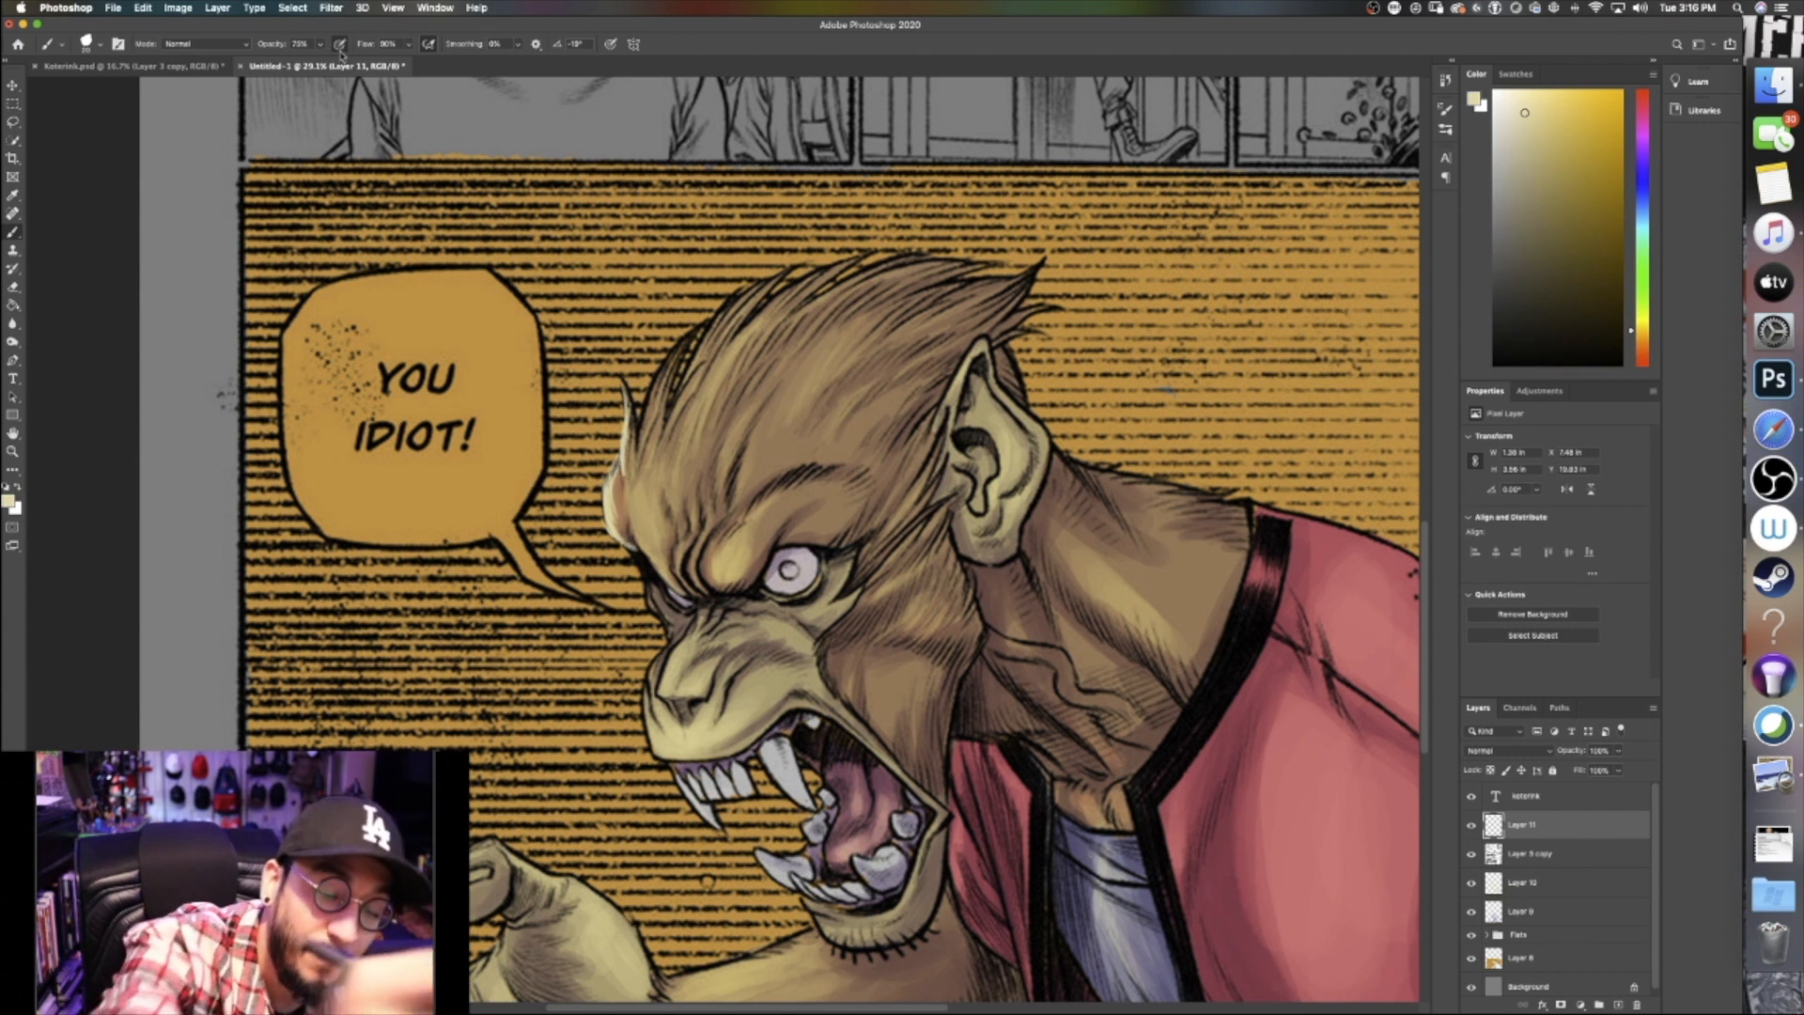
{"action": "mouse_move", "coordinate": [629, 543]}
{"action": "left_mouse_down"}
{"action": "mouse_move", "coordinate": [657, 615]}
{"action": "mouse_move", "coordinate": [694, 599]}
{"action": "left_mouse_up"}
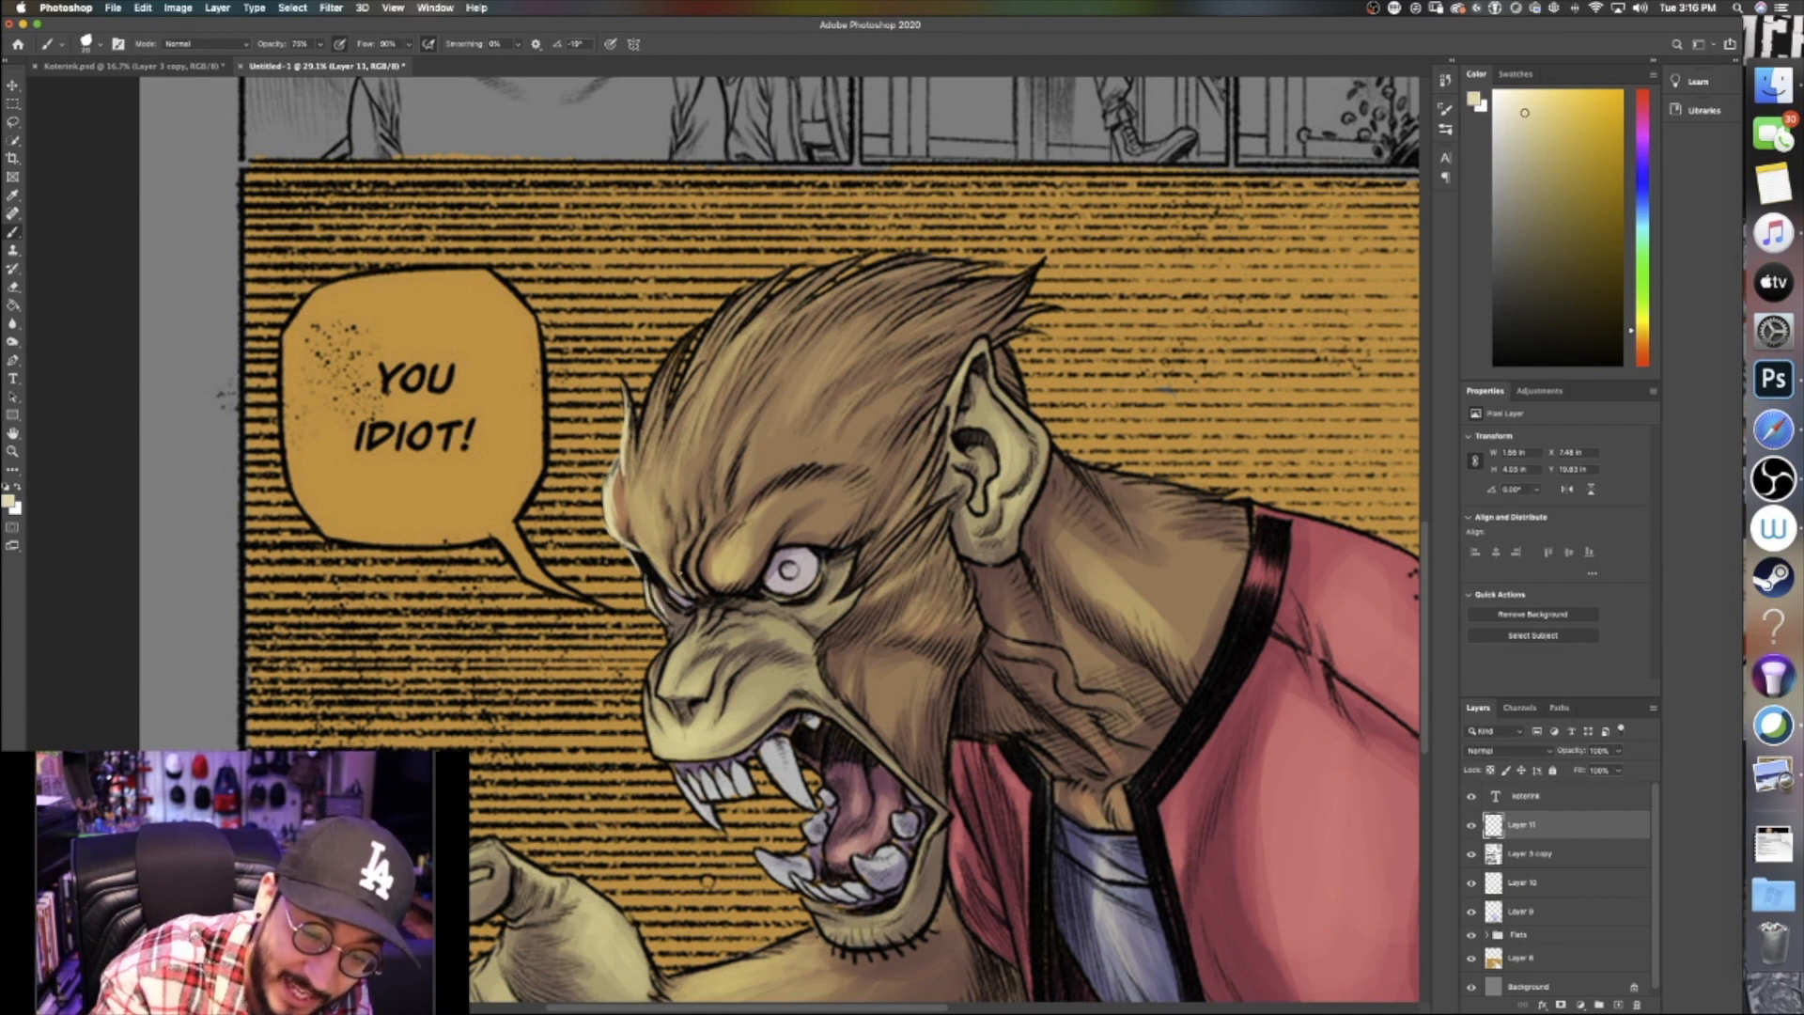
Paint rim light on the wrinkles between the creature's eyes and along the front edge of the muzzle
{"action": "mouse_move", "coordinate": [714, 586]}
{"action": "left_mouse_down"}
{"action": "mouse_move", "coordinate": [711, 543]}
{"action": "mouse_move", "coordinate": [738, 508]}
{"action": "mouse_move", "coordinate": [707, 568]}
{"action": "mouse_move", "coordinate": [708, 552]}
{"action": "mouse_move", "coordinate": [715, 580]}
{"action": "mouse_move", "coordinate": [678, 562]}
{"action": "left_mouse_up"}
{"action": "left_click_drag", "start_coordinate": [676, 572], "coordinate": [673, 566]}
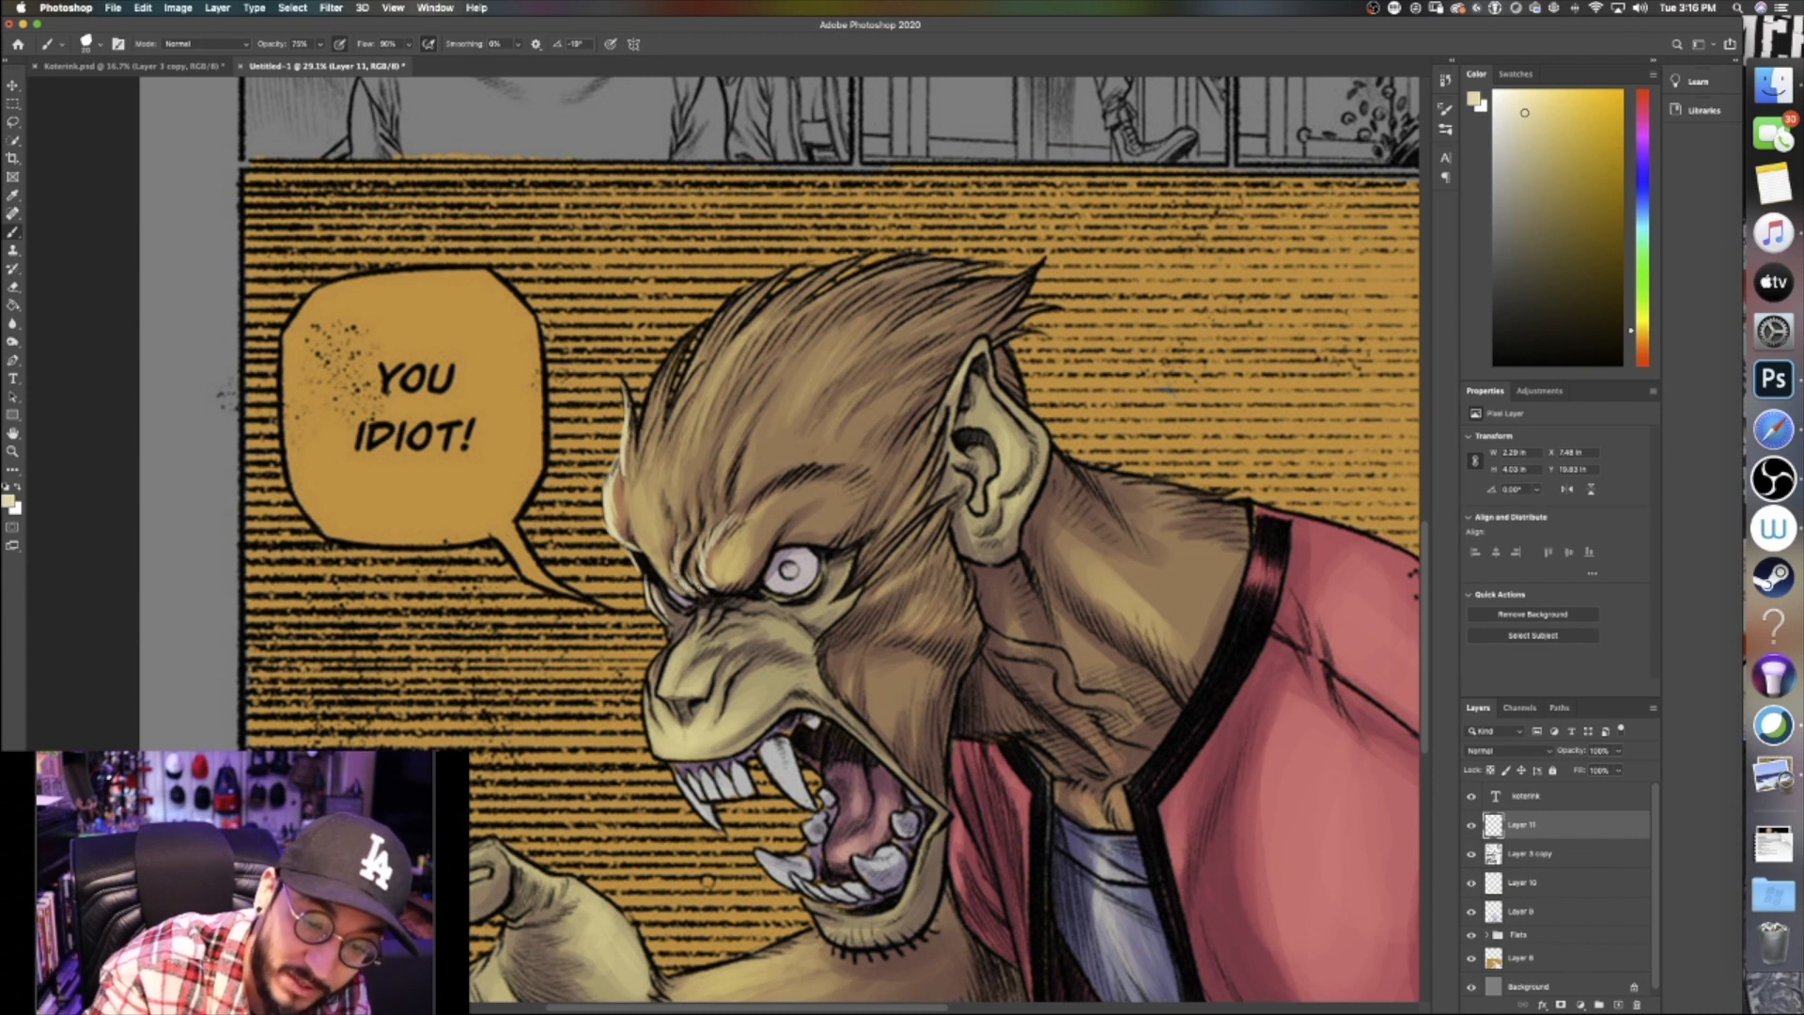
{"action": "mouse_move", "coordinate": [675, 631]}
{"action": "left_mouse_down"}
{"action": "mouse_move", "coordinate": [649, 666]}
{"action": "mouse_move", "coordinate": [649, 741]}
{"action": "left_mouse_up"}
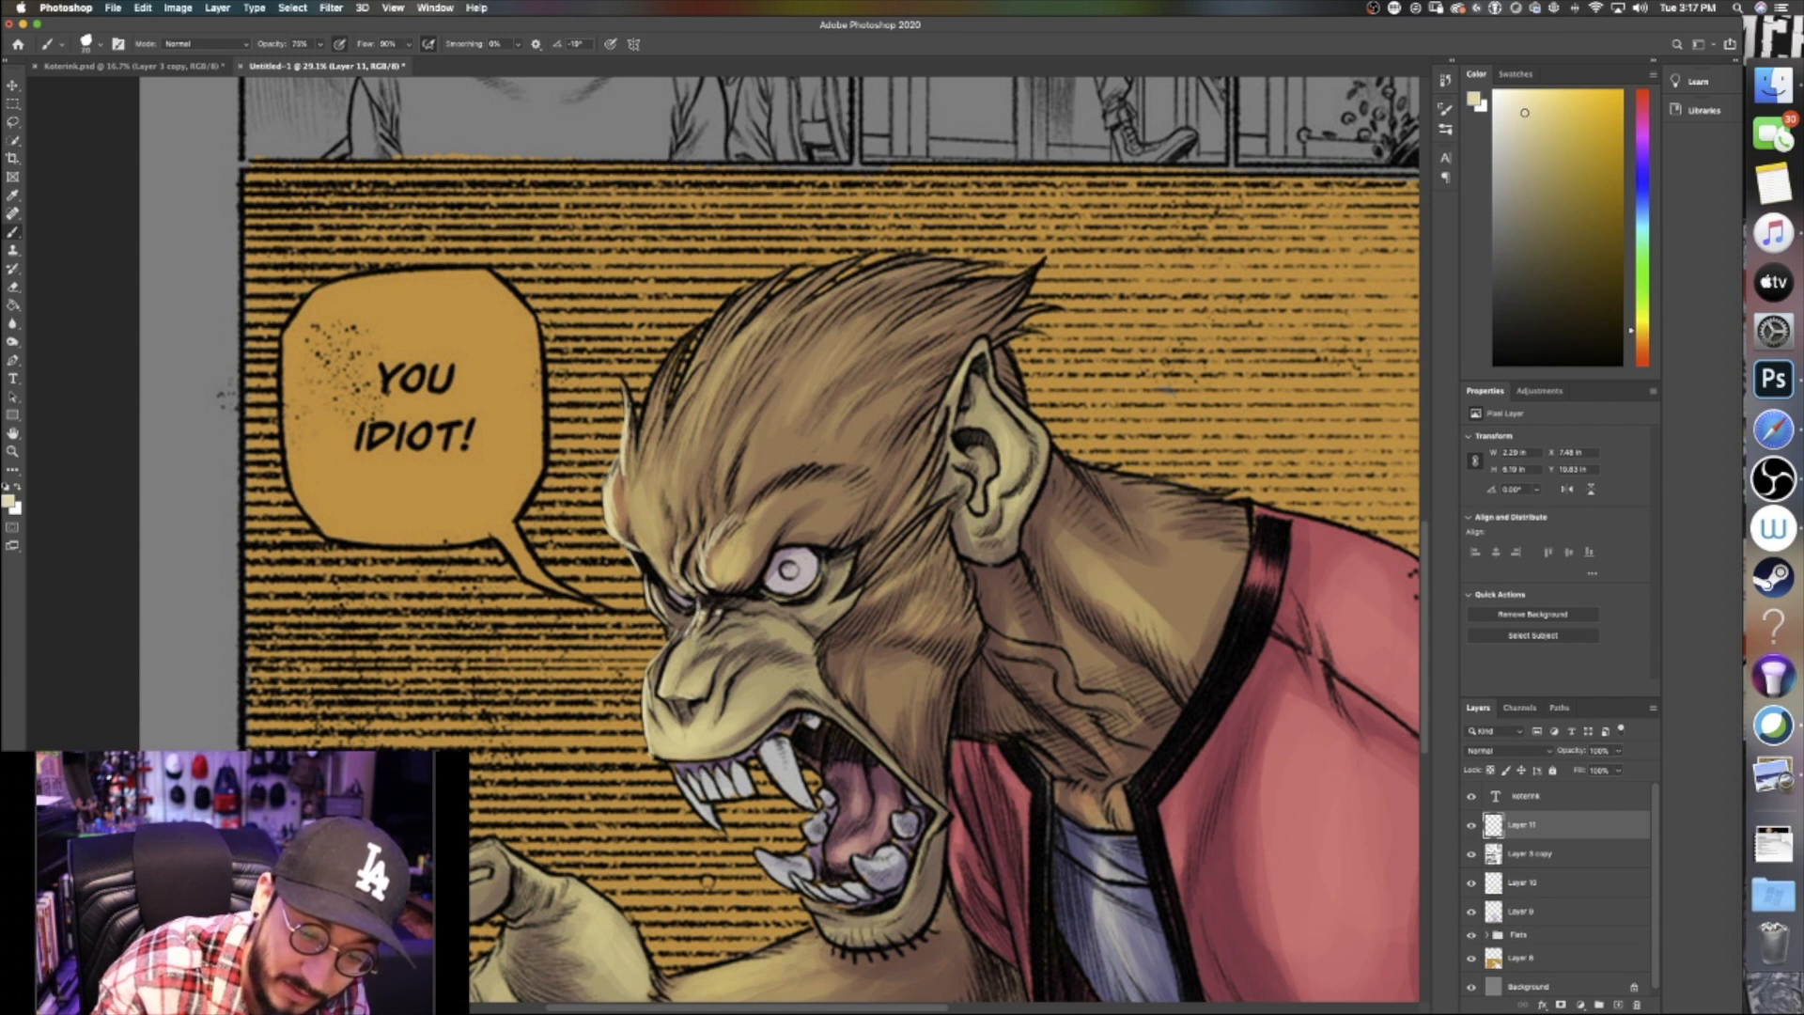
Paint rim-light strokes along the hair strands at the front of the creature's head
{"action": "mouse_move", "coordinate": [685, 596]}
{"action": "left_mouse_down"}
{"action": "mouse_move", "coordinate": [643, 554]}
{"action": "mouse_move", "coordinate": [627, 481]}
{"action": "mouse_move", "coordinate": [663, 359]}
{"action": "left_mouse_up"}
{"action": "mouse_move", "coordinate": [646, 433]}
{"action": "left_mouse_down"}
{"action": "mouse_move", "coordinate": [686, 334]}
{"action": "mouse_move", "coordinate": [616, 435]}
{"action": "mouse_move", "coordinate": [619, 382]}
{"action": "left_mouse_up"}
{"action": "left_click_drag", "start_coordinate": [619, 479], "coordinate": [646, 377]}
{"action": "mouse_move", "coordinate": [638, 446]}
{"action": "left_mouse_down"}
{"action": "mouse_move", "coordinate": [649, 374]}
{"action": "mouse_move", "coordinate": [680, 340]}
{"action": "left_mouse_up"}
{"action": "left_click_drag", "start_coordinate": [669, 406], "coordinate": [736, 299]}
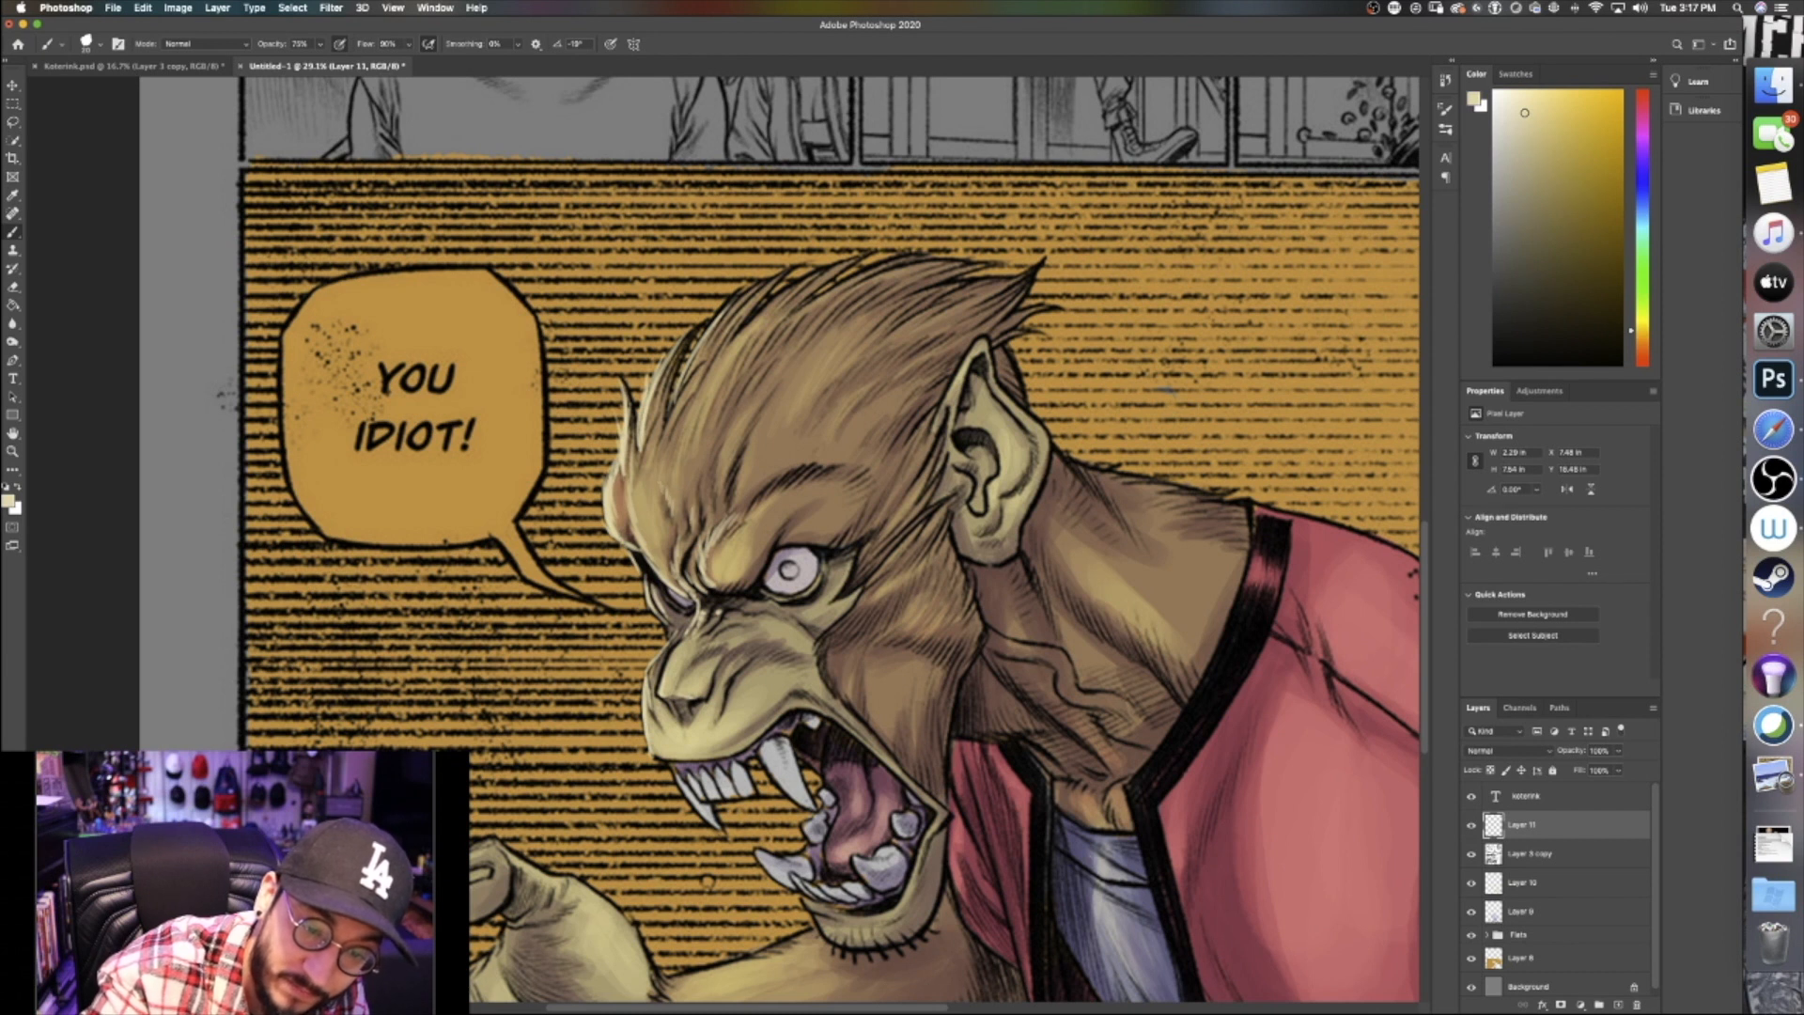
Add rim light to the creature's nose and along the upper lip above the teeth
{"action": "left_click_drag", "start_coordinate": [663, 695], "coordinate": [684, 634]}
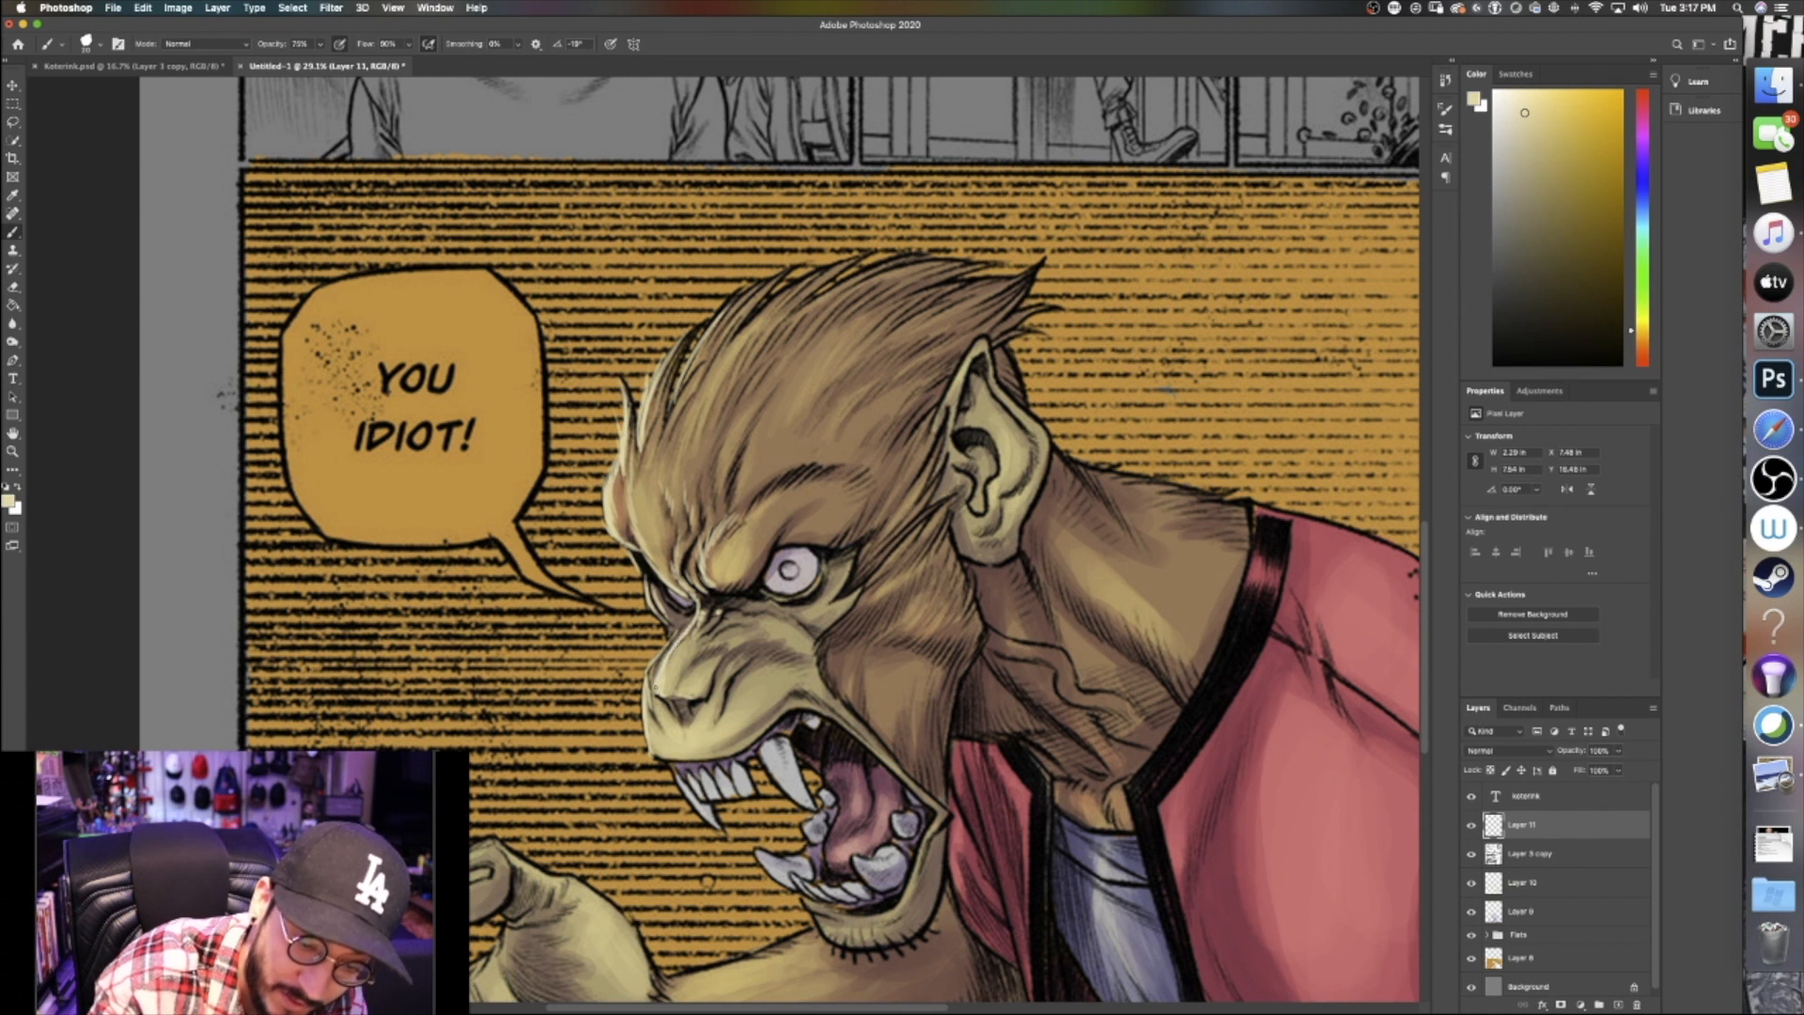
{"action": "left_click_drag", "start_coordinate": [662, 693], "coordinate": [691, 695]}
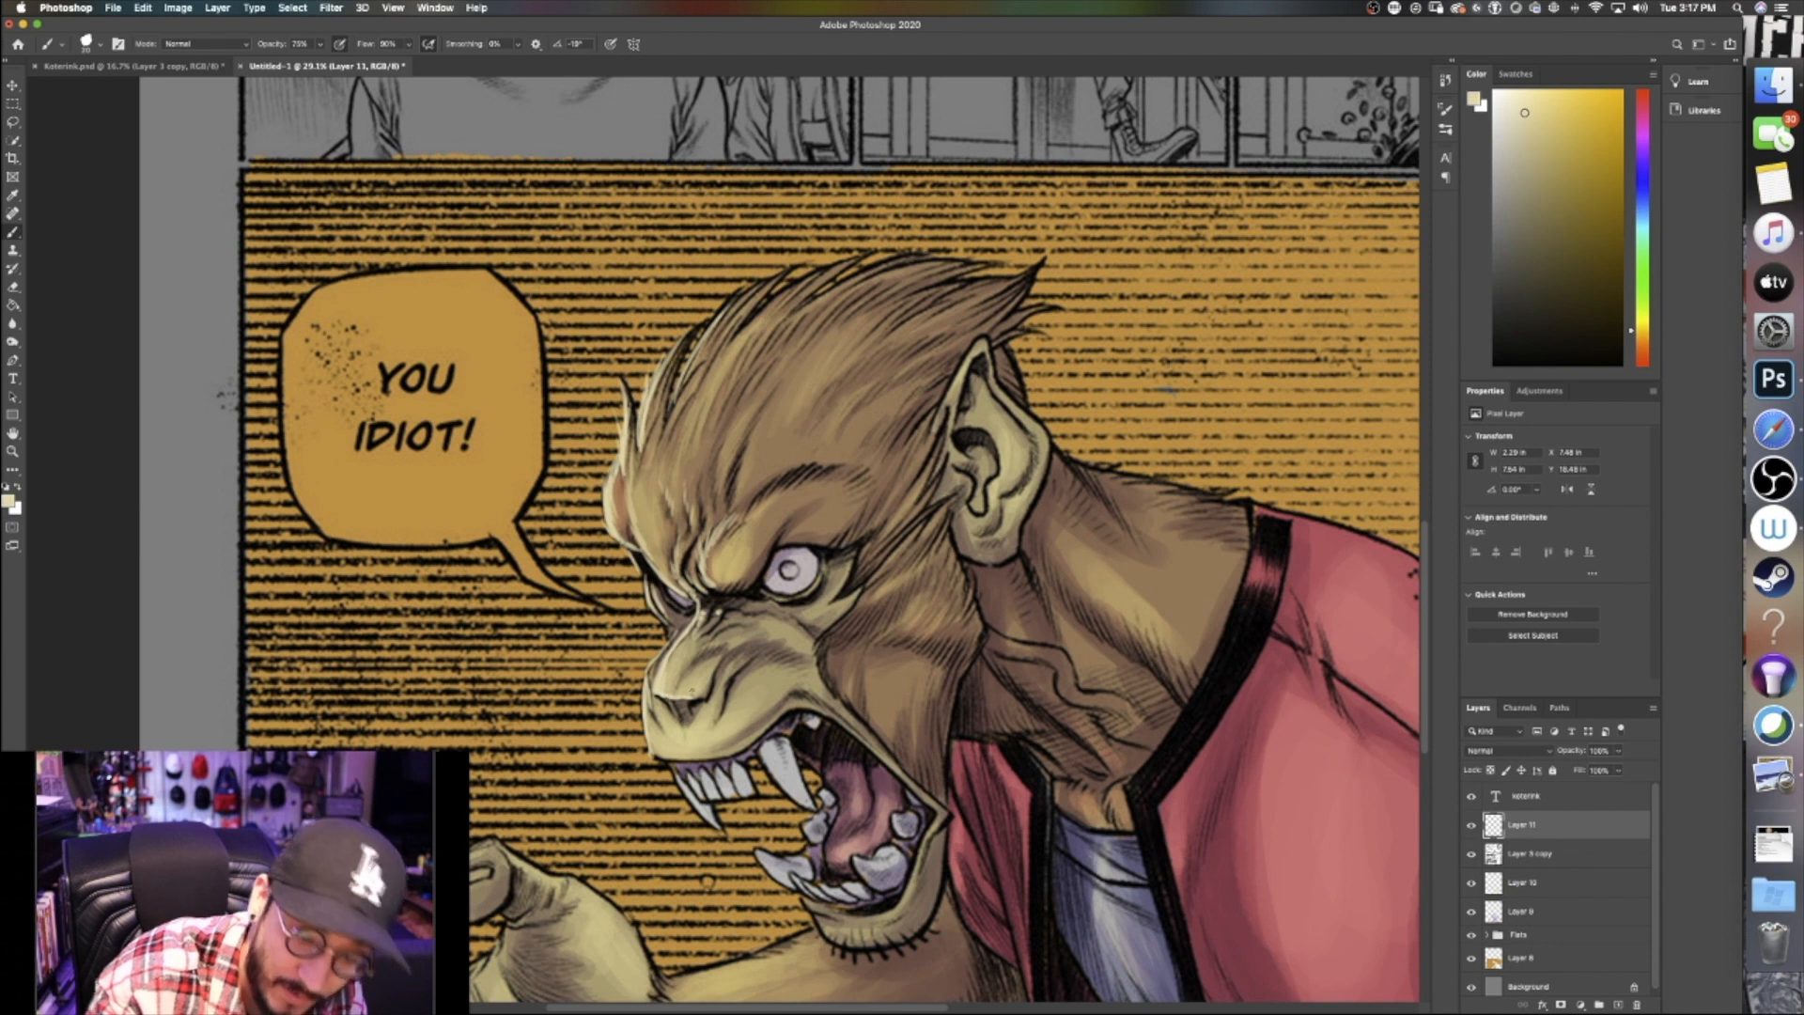
{"action": "left_click_drag", "start_coordinate": [652, 756], "coordinate": [701, 757]}
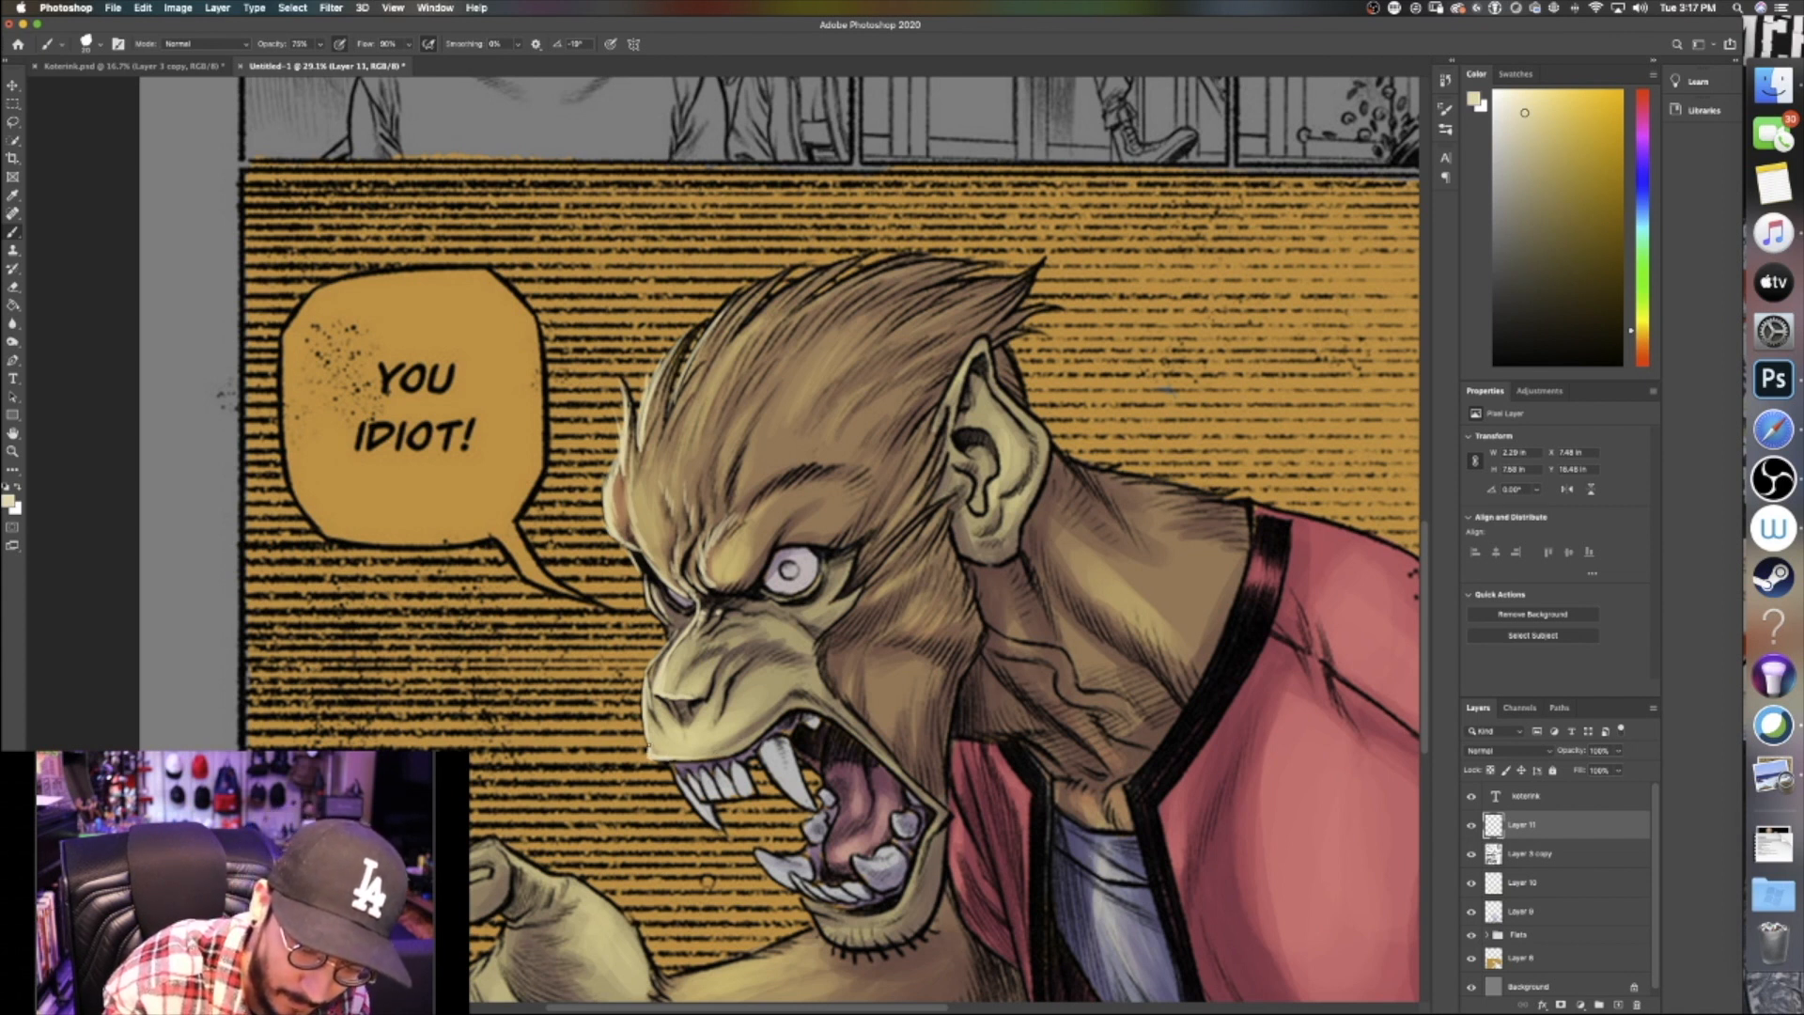
Hide the rim light, highlight, shadow, flats and orange background layers to examine the line art alone, and select the line art layer
{"action": "scroll", "coordinate": [723, 542], "scroll_direction": "down", "scroll_amount": 3}
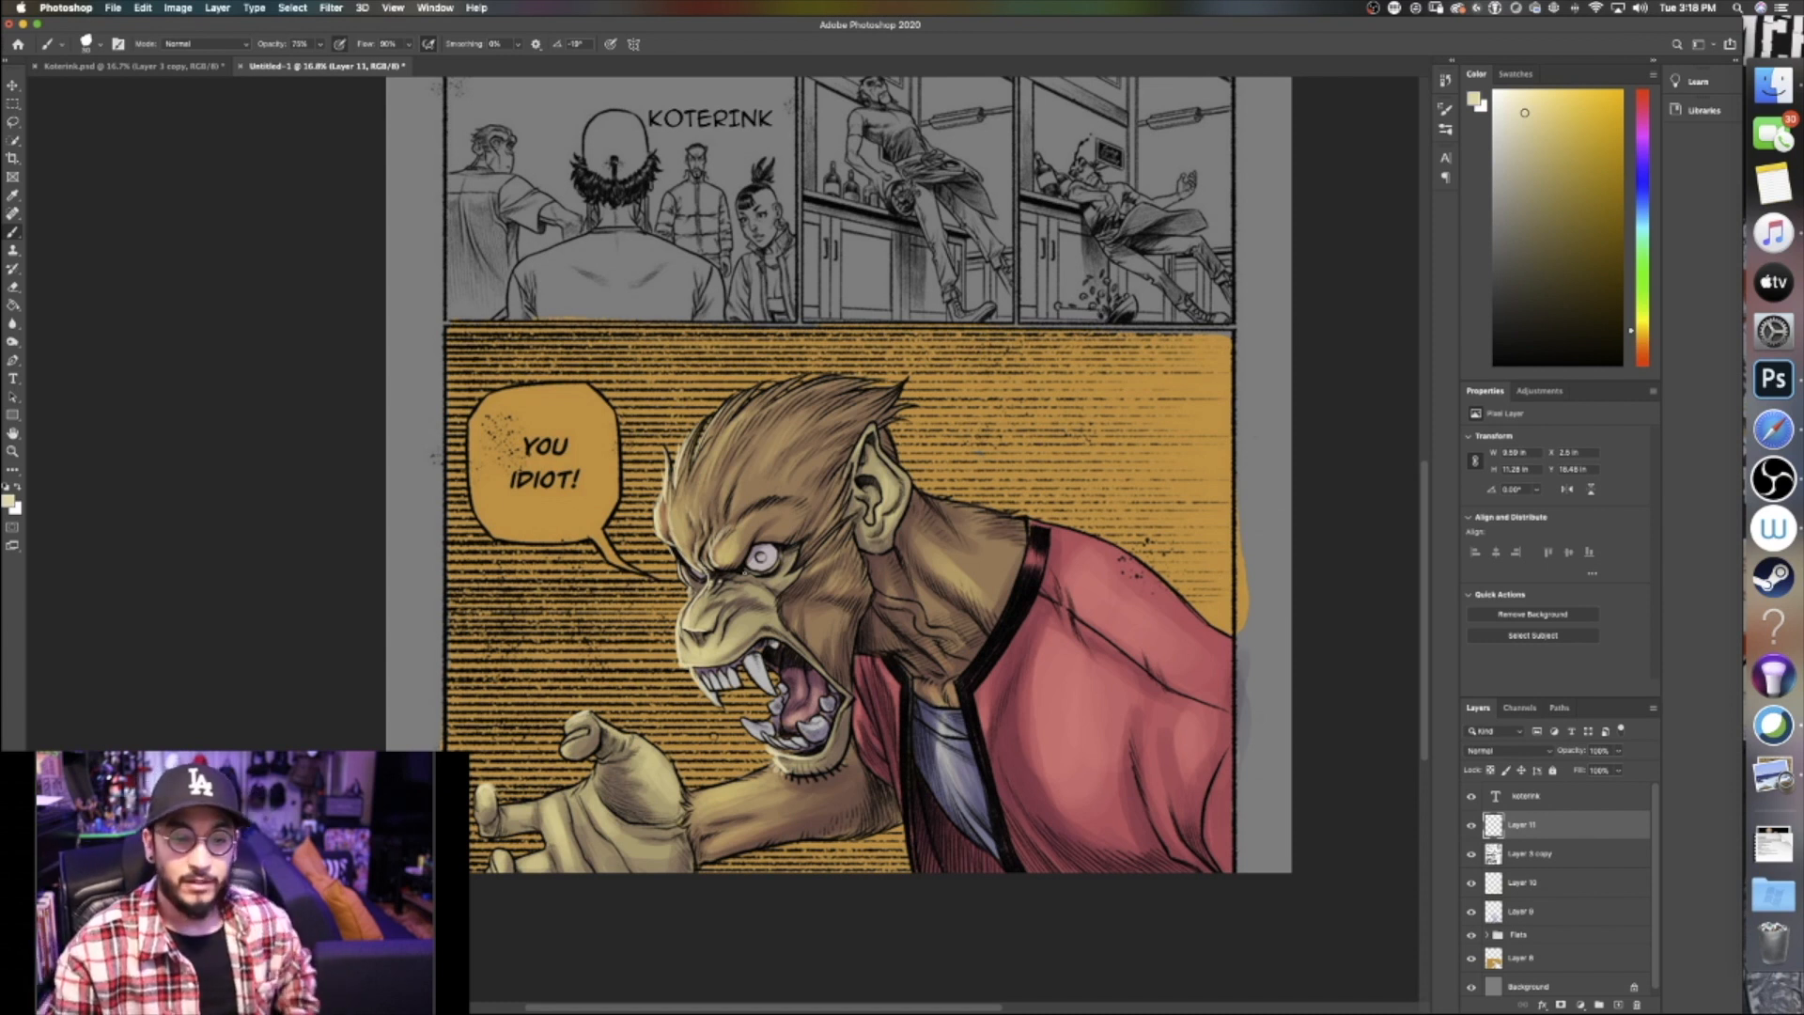
{"action": "scroll", "coordinate": [761, 556], "scroll_direction": "up", "scroll_amount": 2}
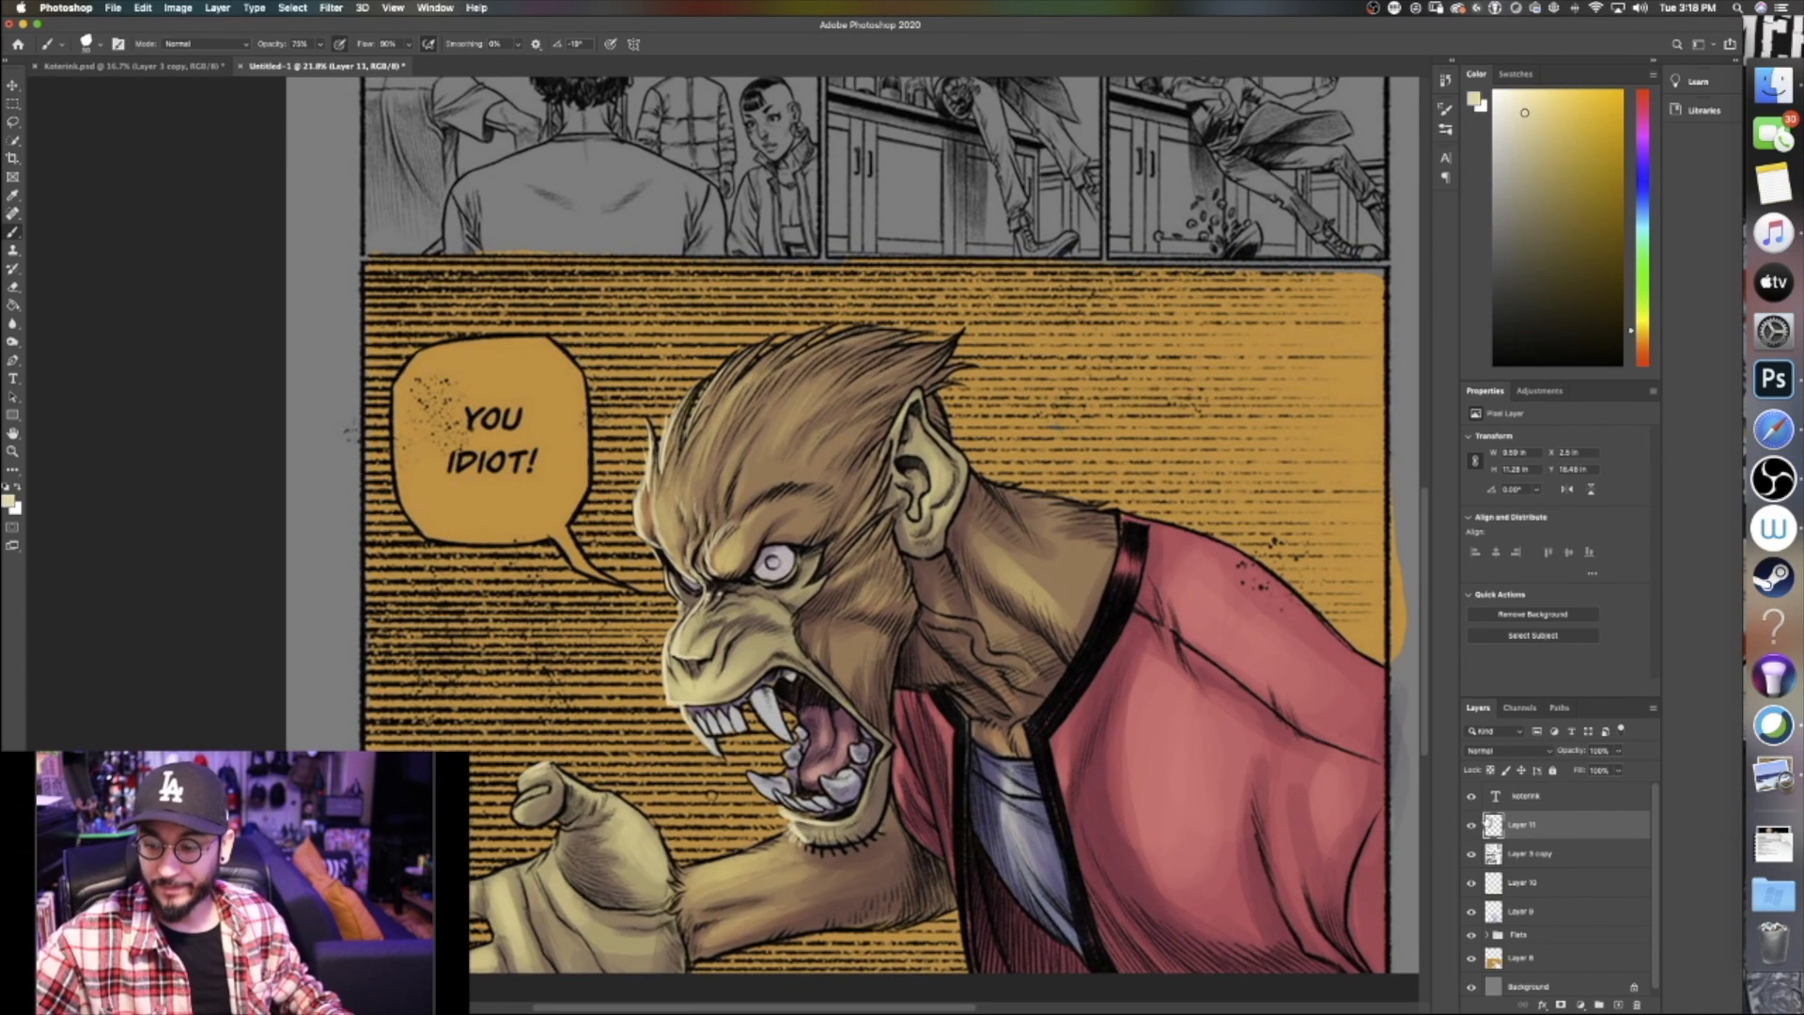
{"action": "left_click", "coordinate": [1471, 825]}
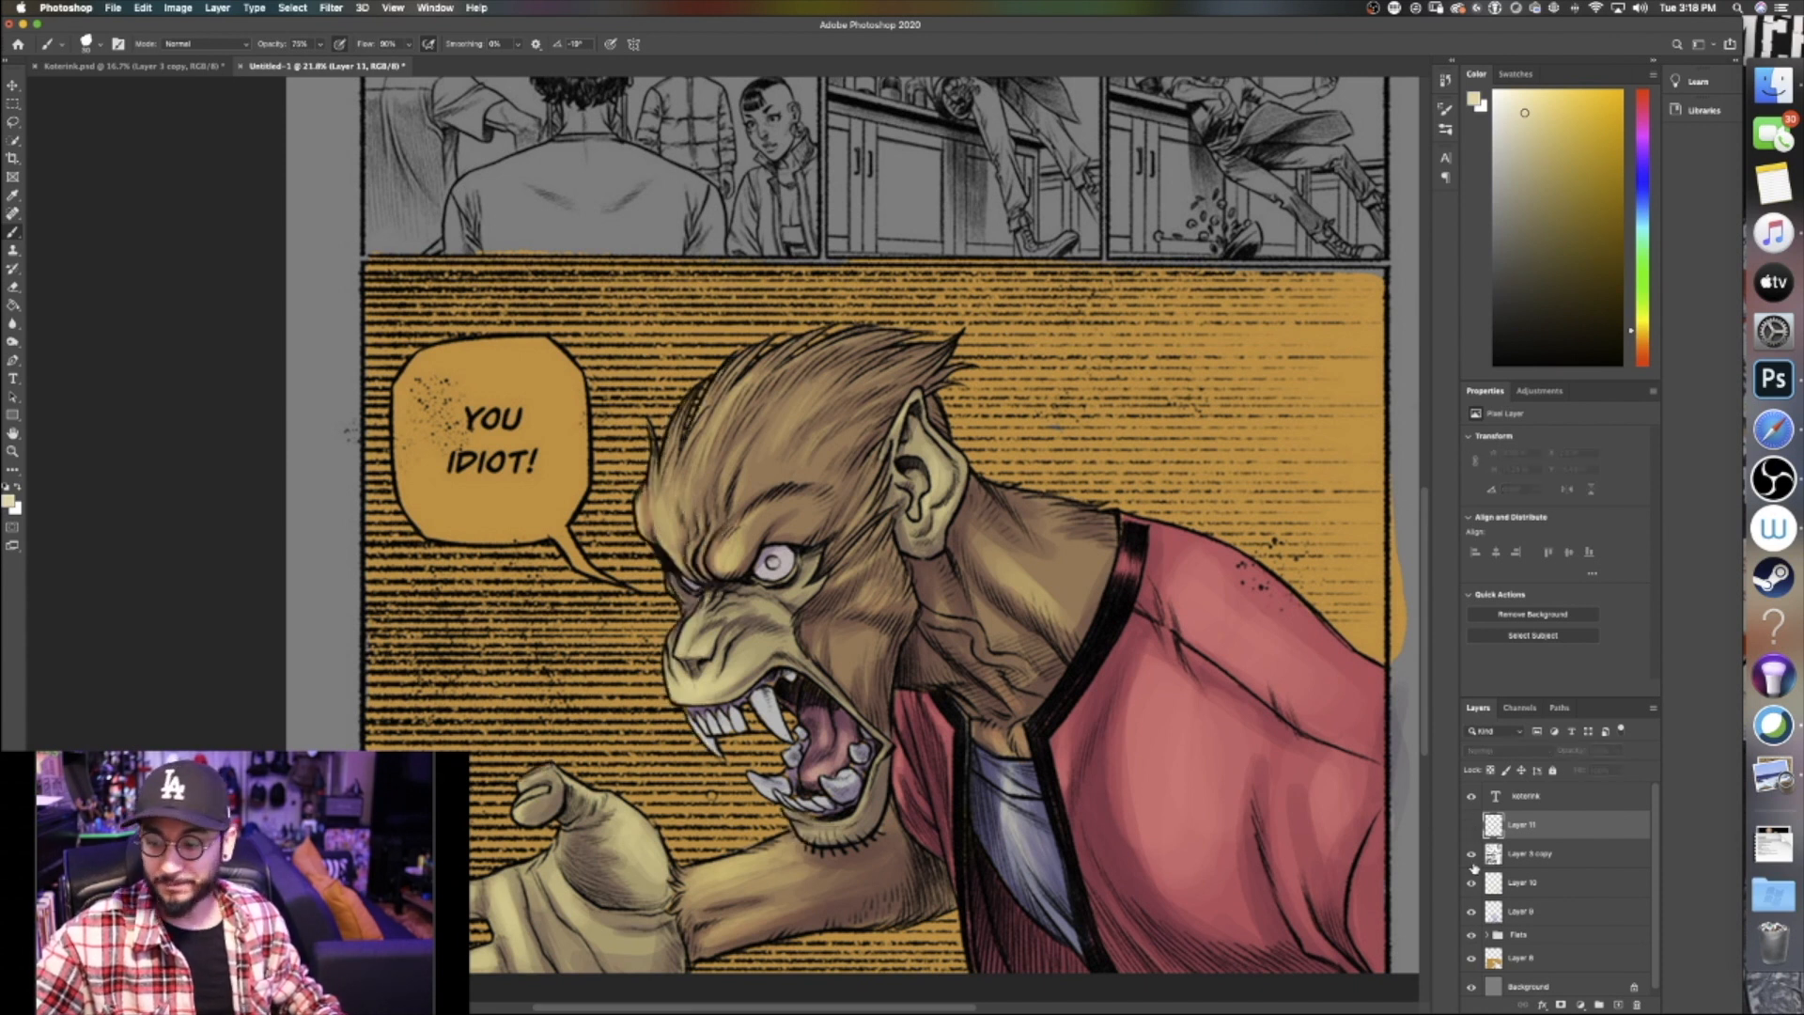
{"action": "left_click", "coordinate": [1472, 883]}
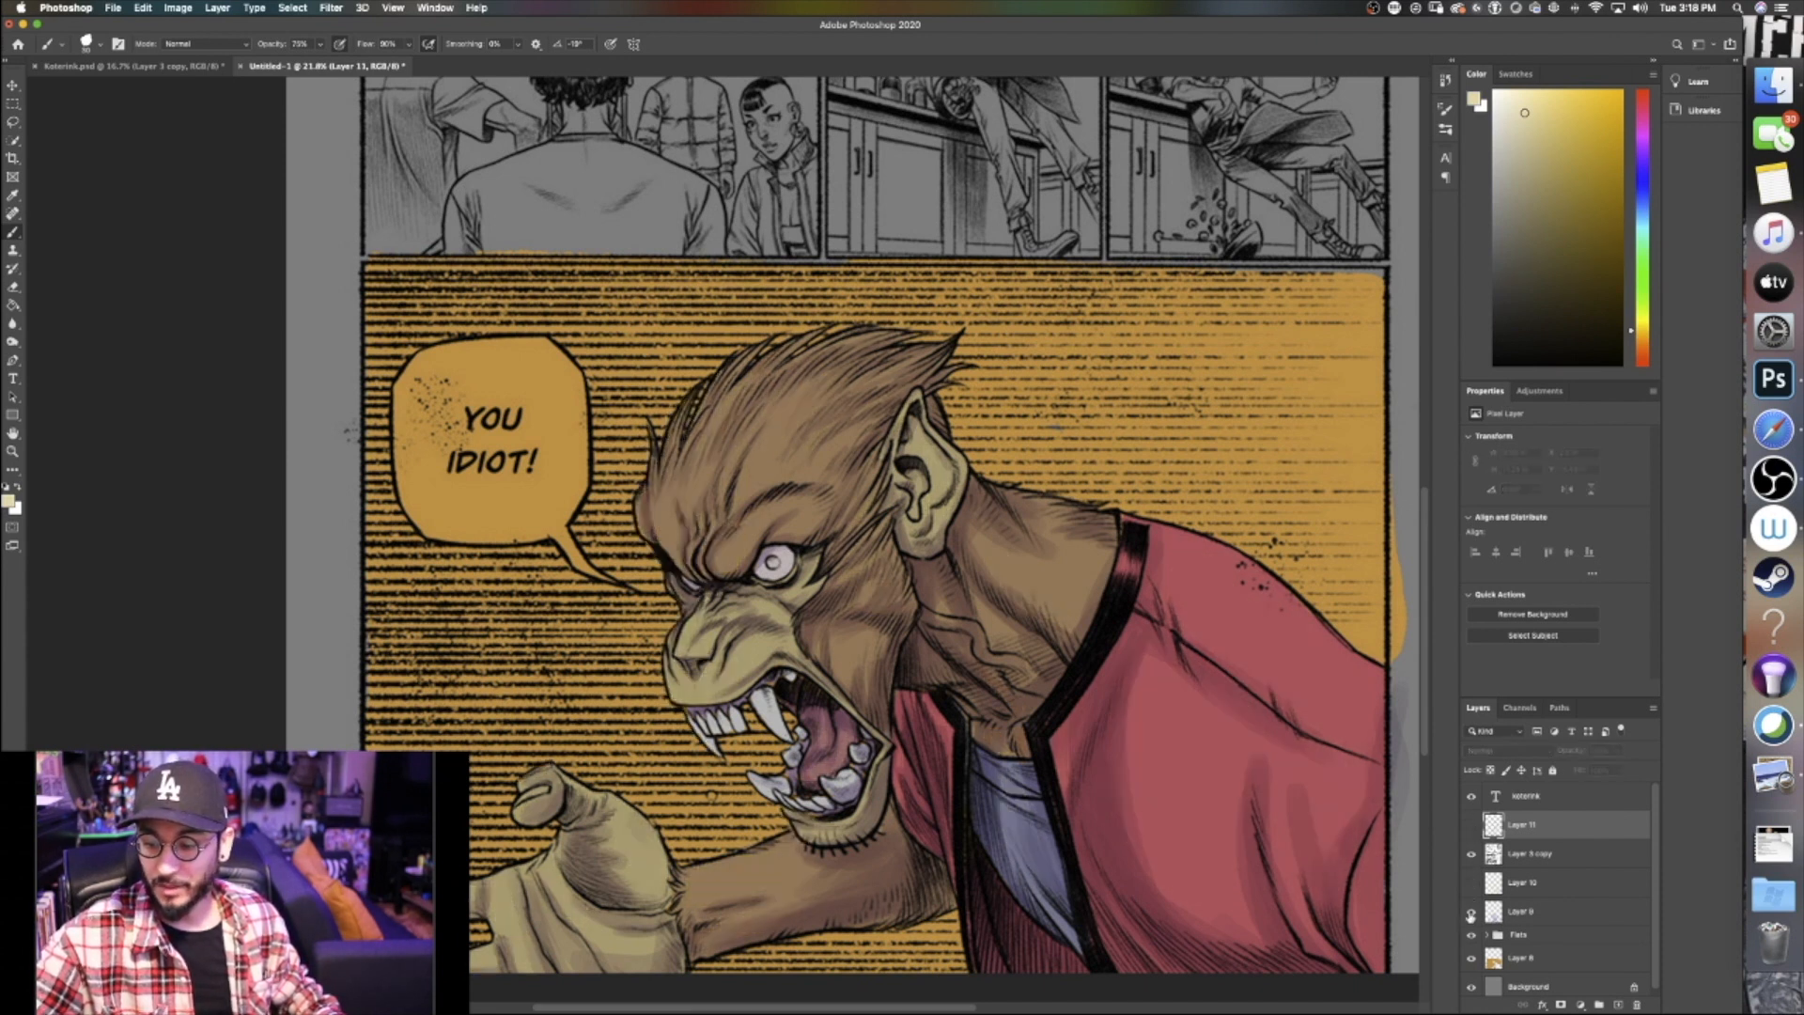
{"action": "left_click", "coordinate": [1471, 911]}
{"action": "left_click", "coordinate": [1472, 935]}
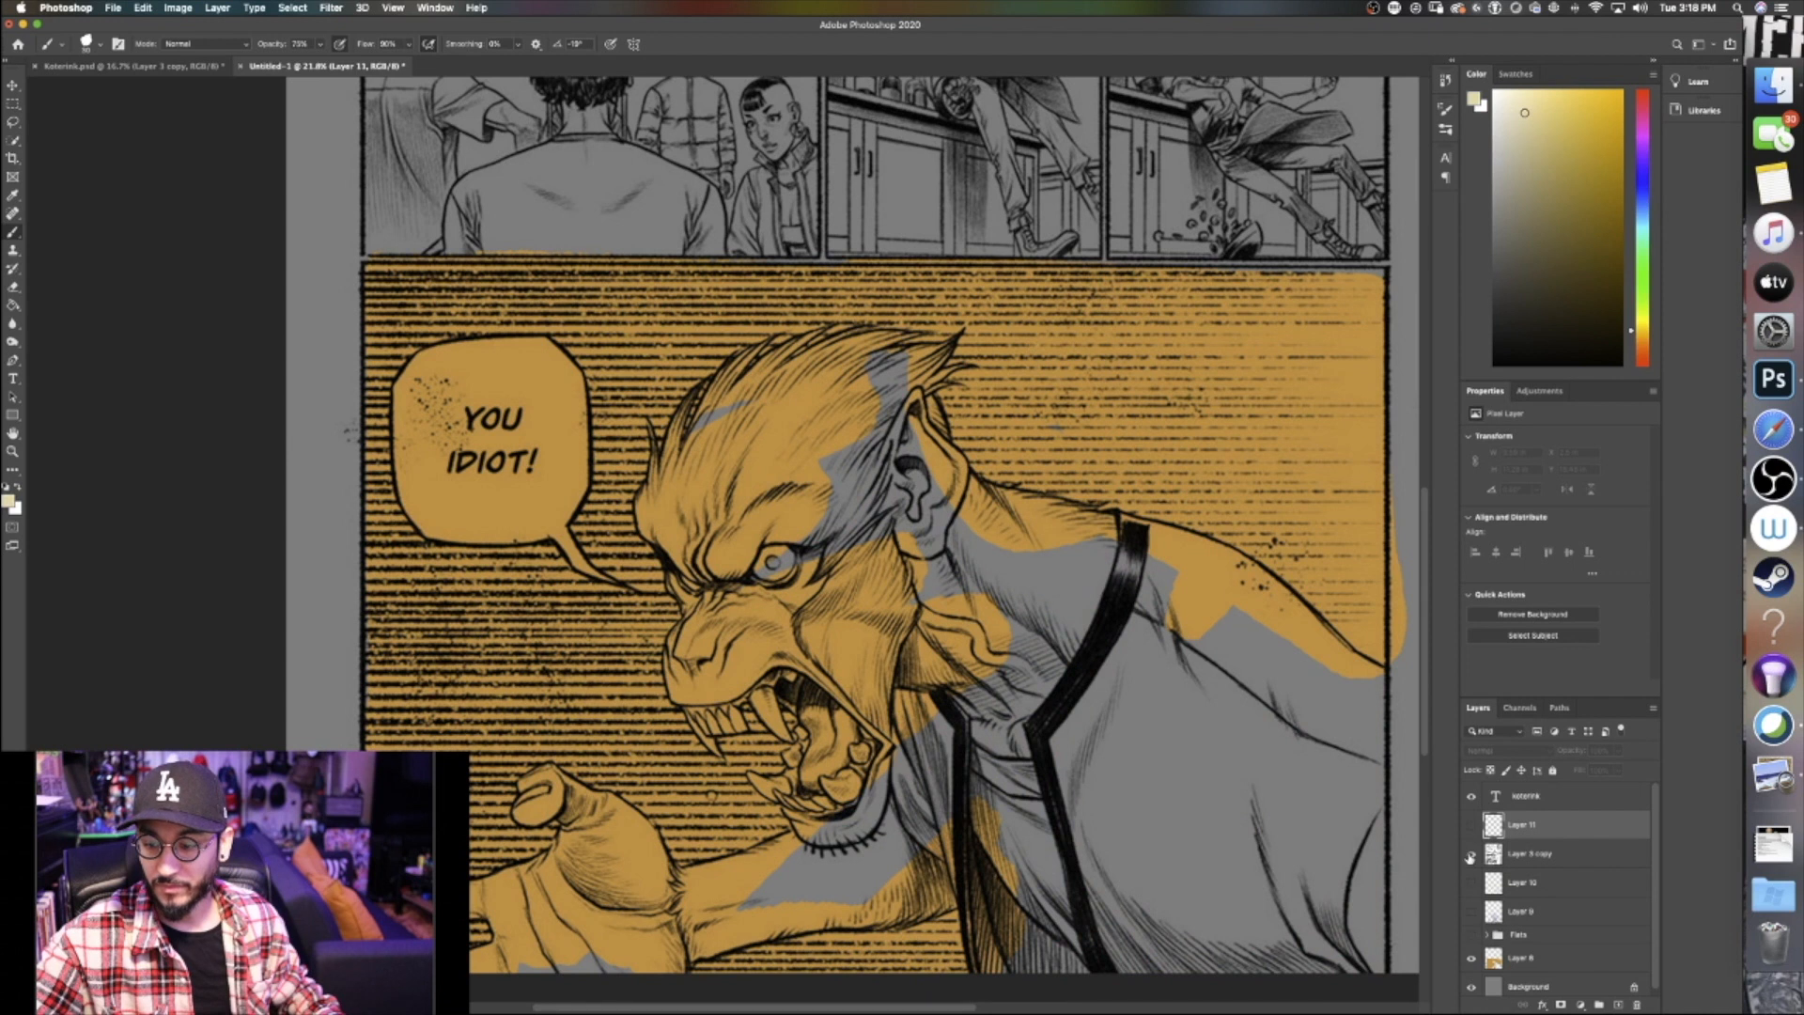
{"action": "left_click", "coordinate": [1472, 957]}
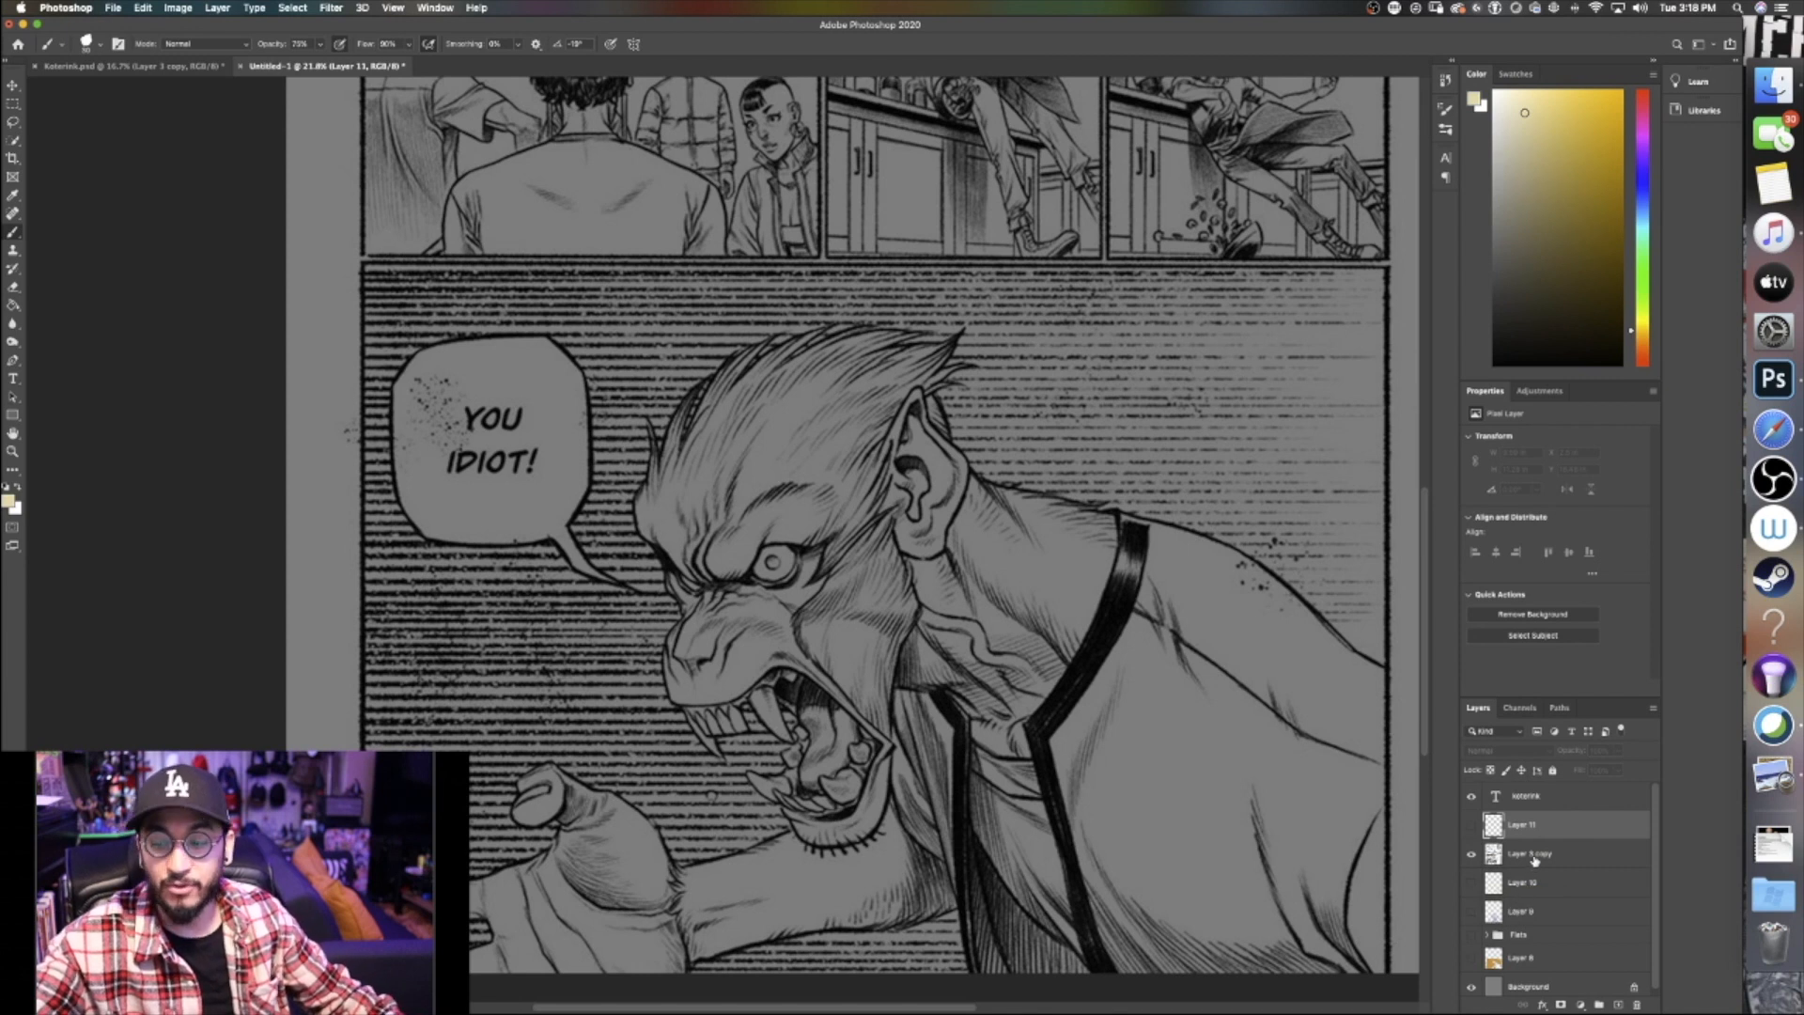
{"action": "left_click", "coordinate": [1533, 857]}
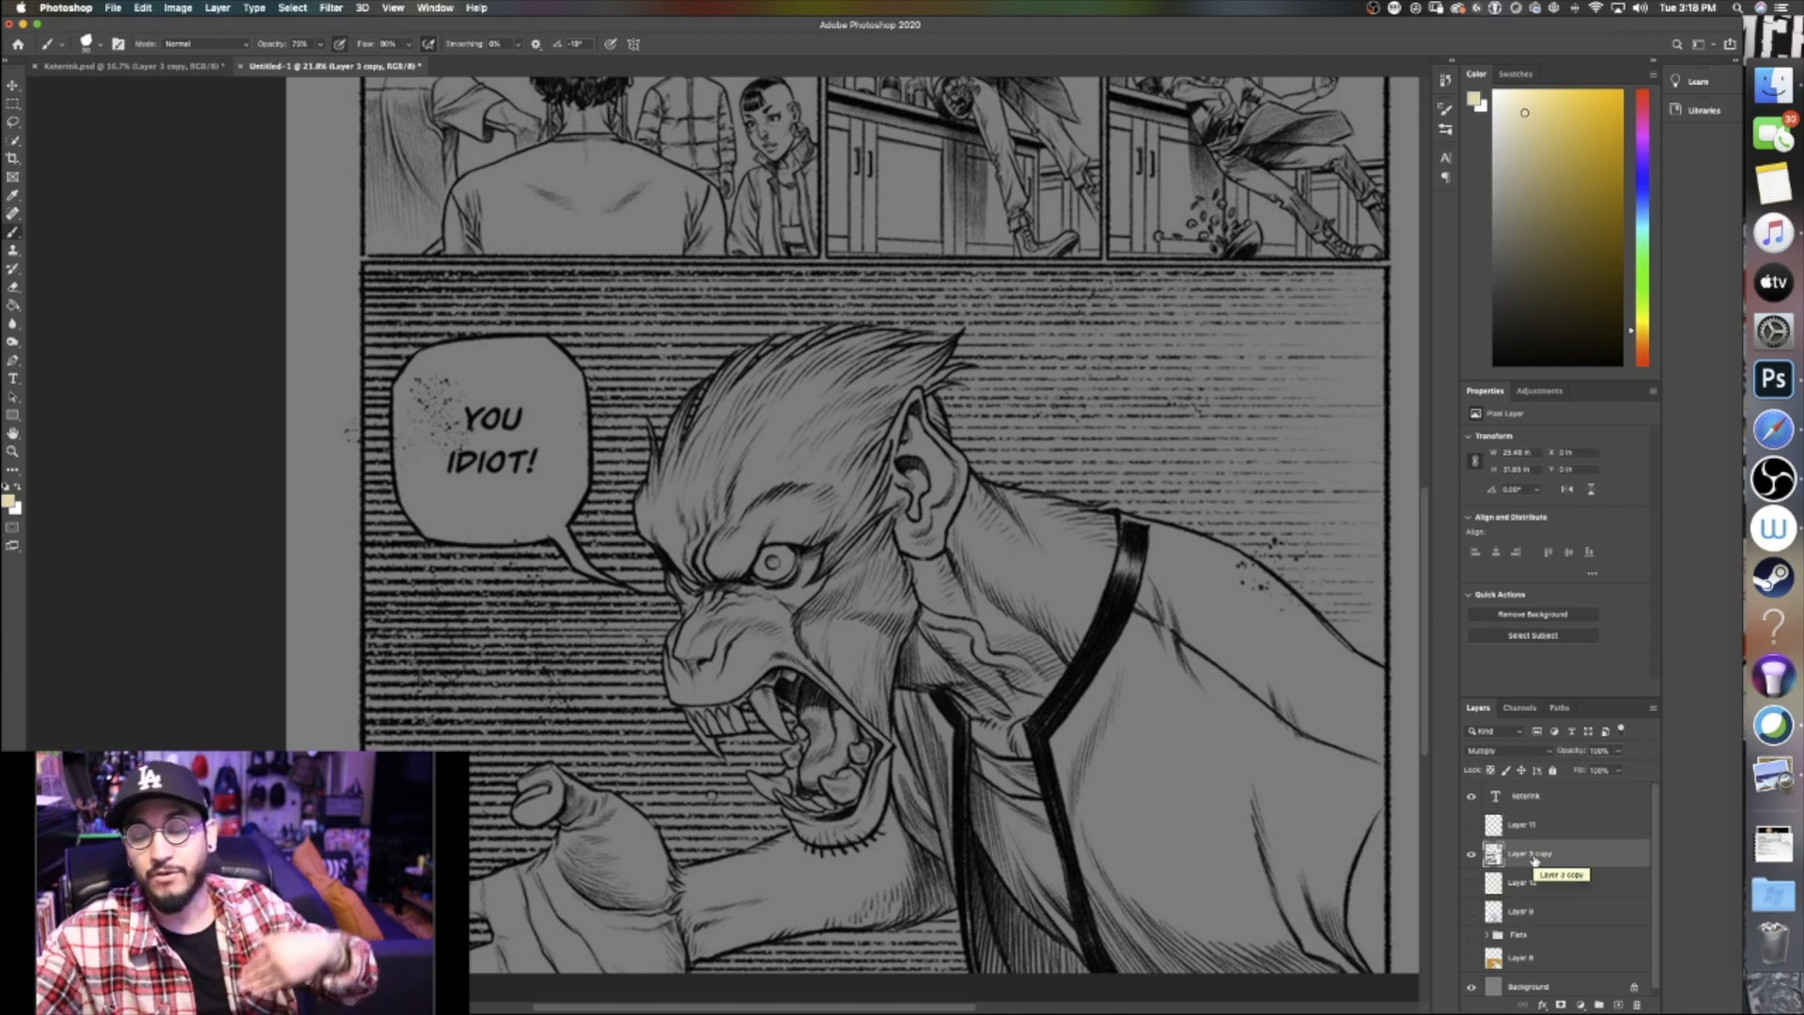
Show the flats group, orange background and Multiply shadow layer again, and select the shadow layer to review its effect
{"action": "left_click", "coordinate": [1471, 935]}
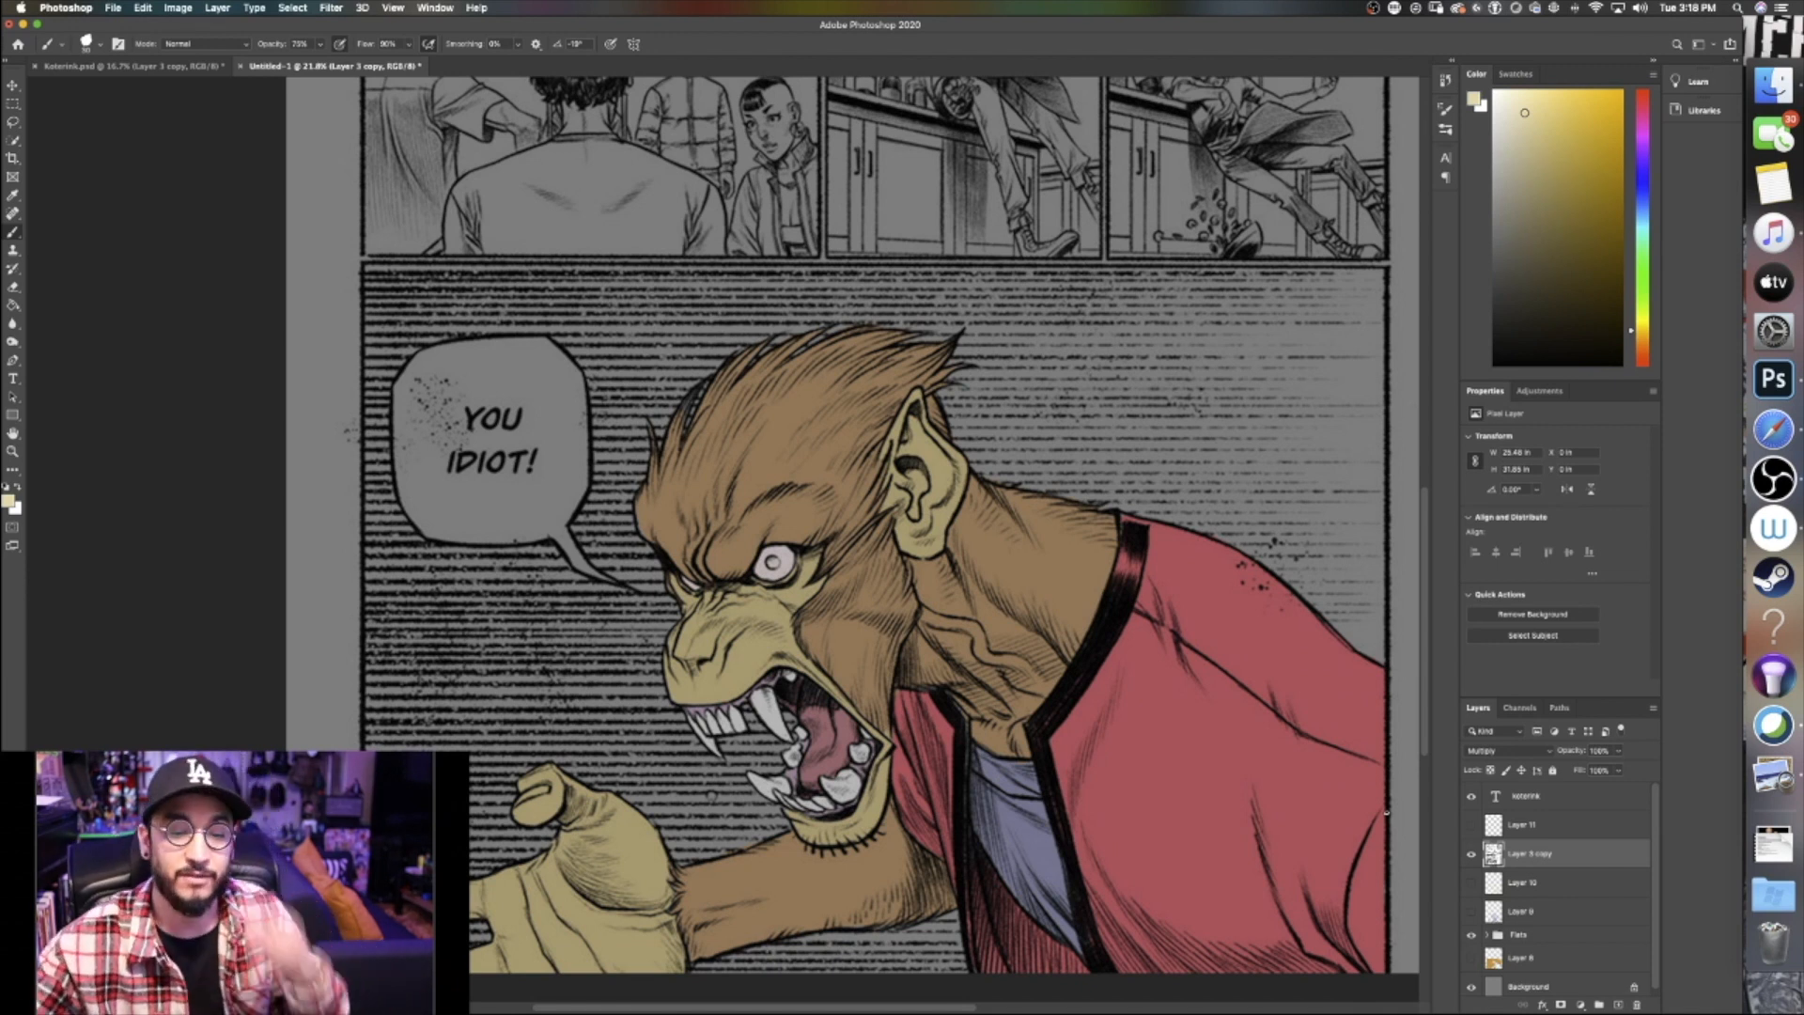
{"action": "left_click", "coordinate": [1471, 959]}
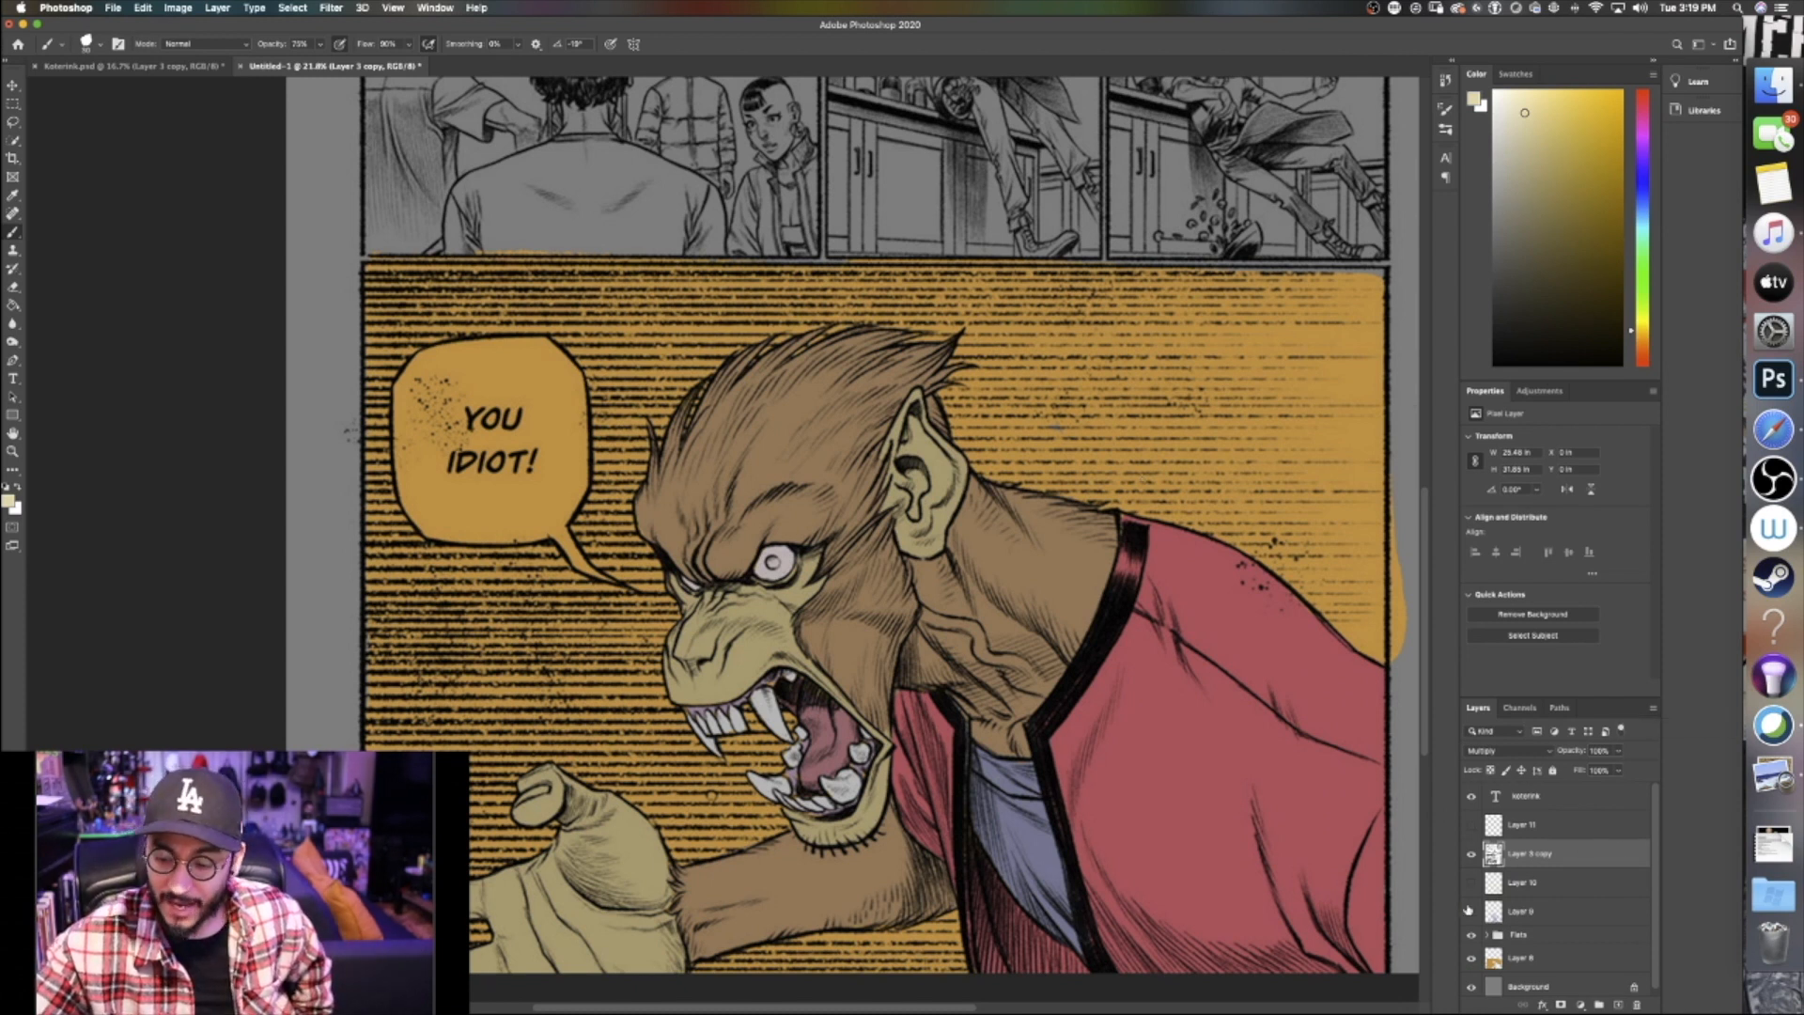
{"action": "left_click", "coordinate": [1471, 913]}
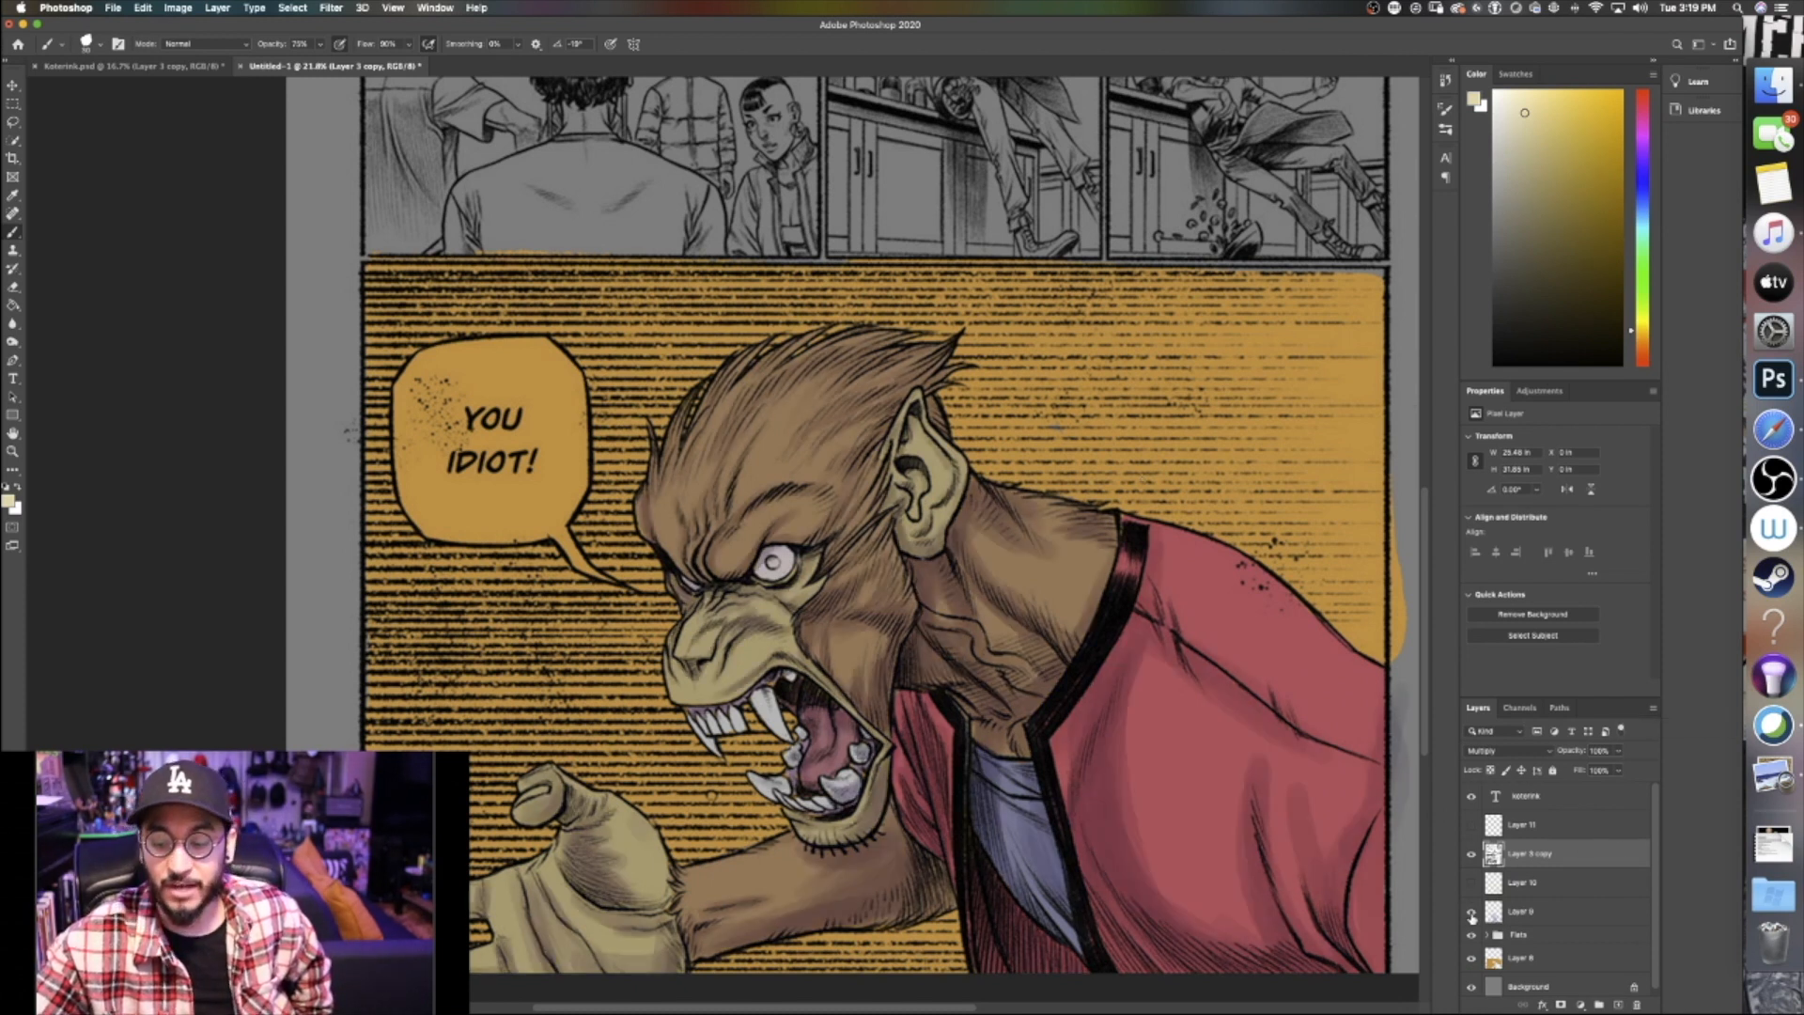
{"action": "left_click", "coordinate": [1565, 912]}
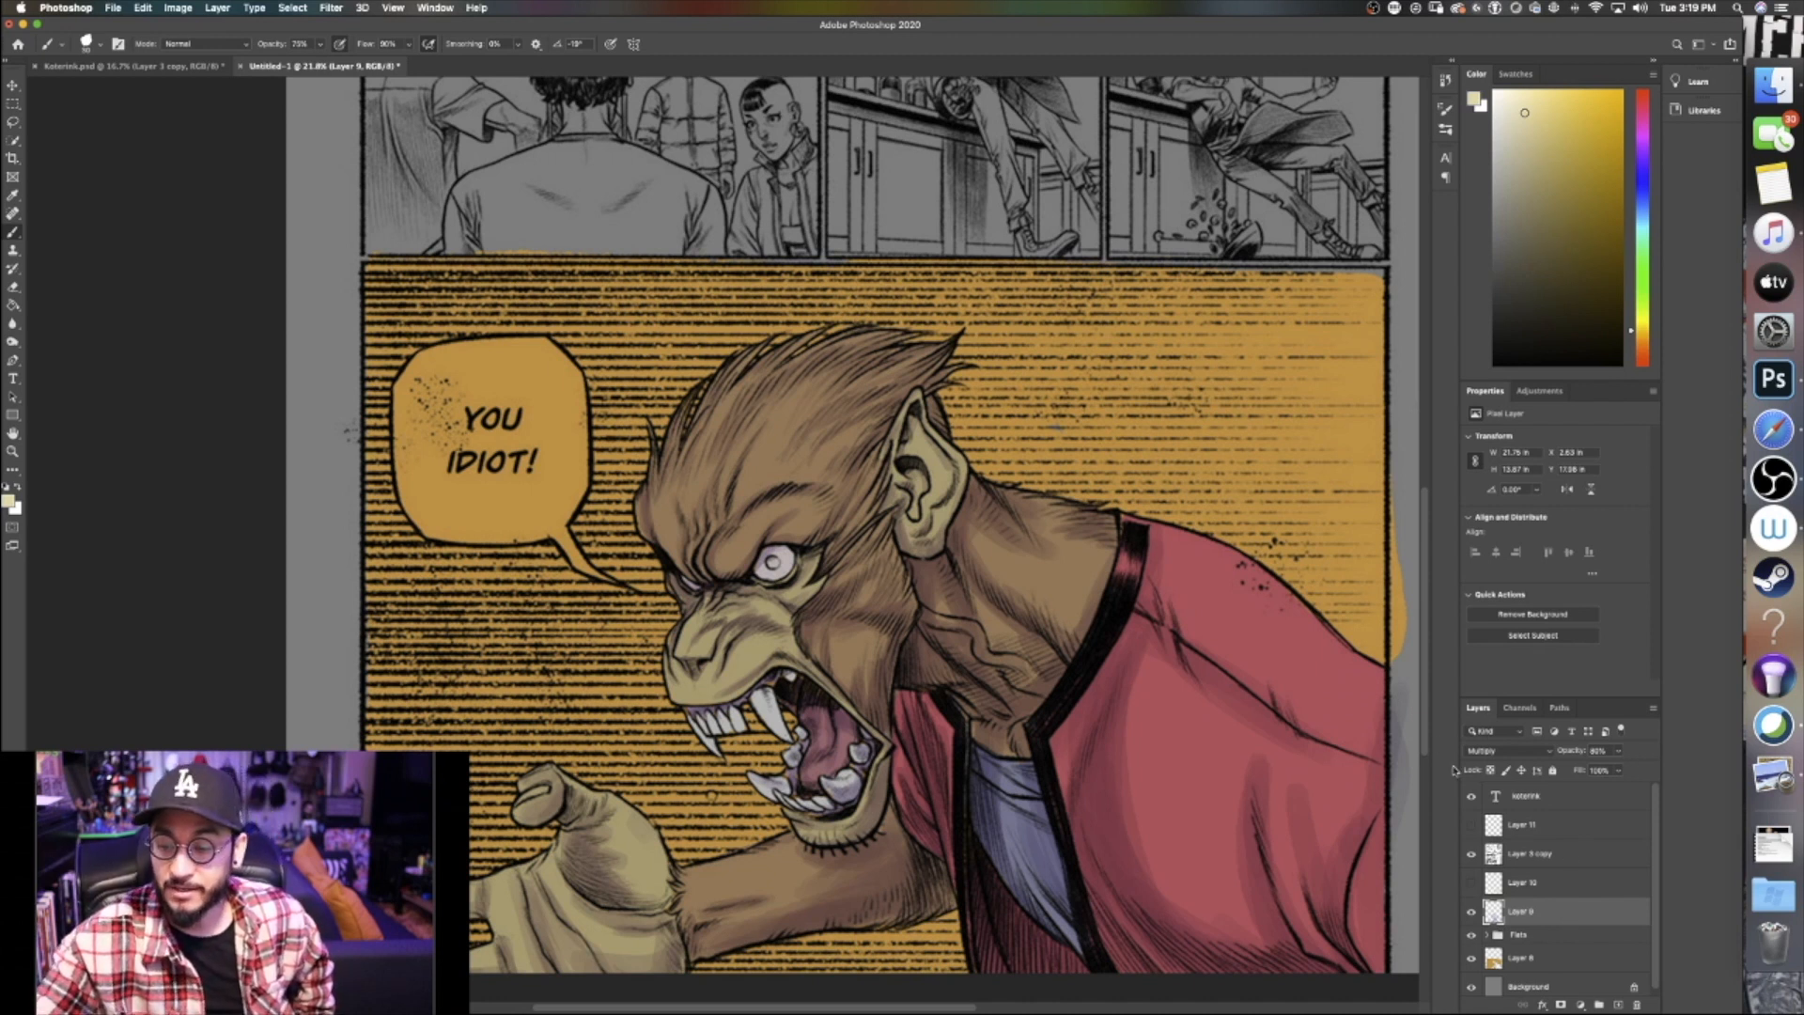
{"action": "key", "text": "super+plus"}
{"action": "key", "text": "super+minus"}
{"action": "key", "text": "super+minus"}
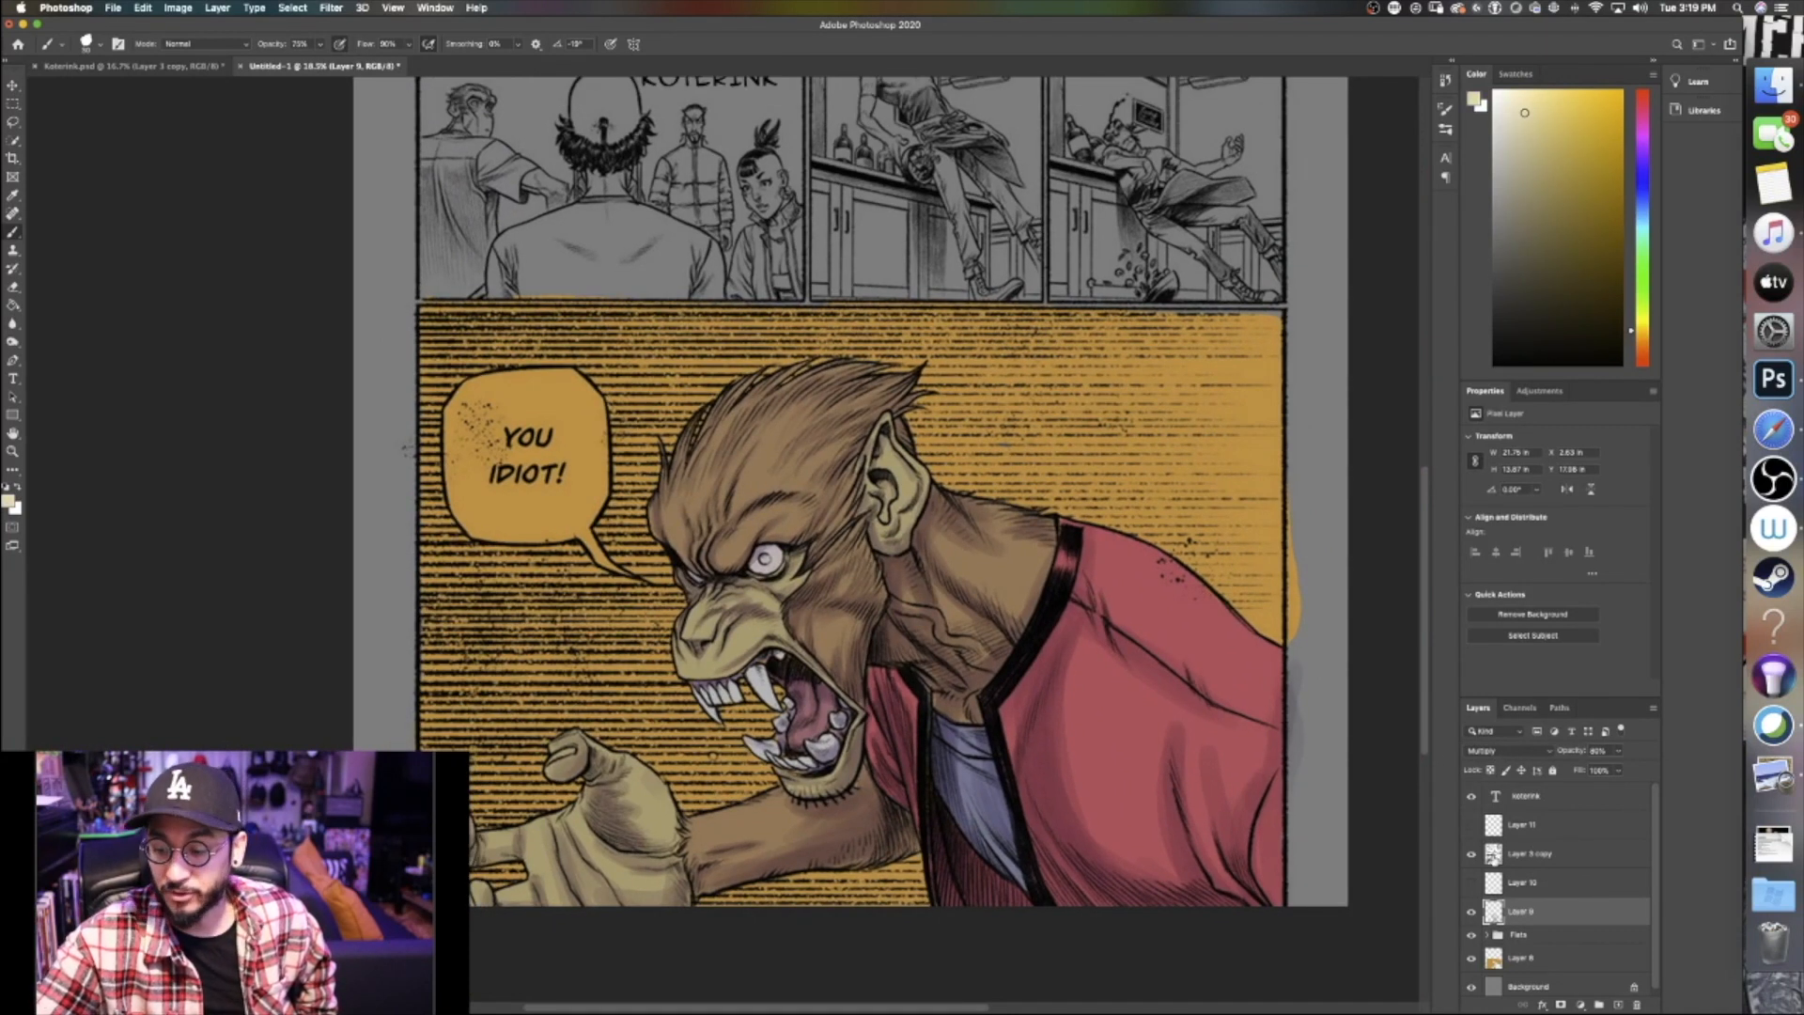
Select the Overlay highlight layer and show it again to review the highlights over the shadows
{"action": "left_click", "coordinate": [1498, 876]}
{"action": "left_click", "coordinate": [1472, 884]}
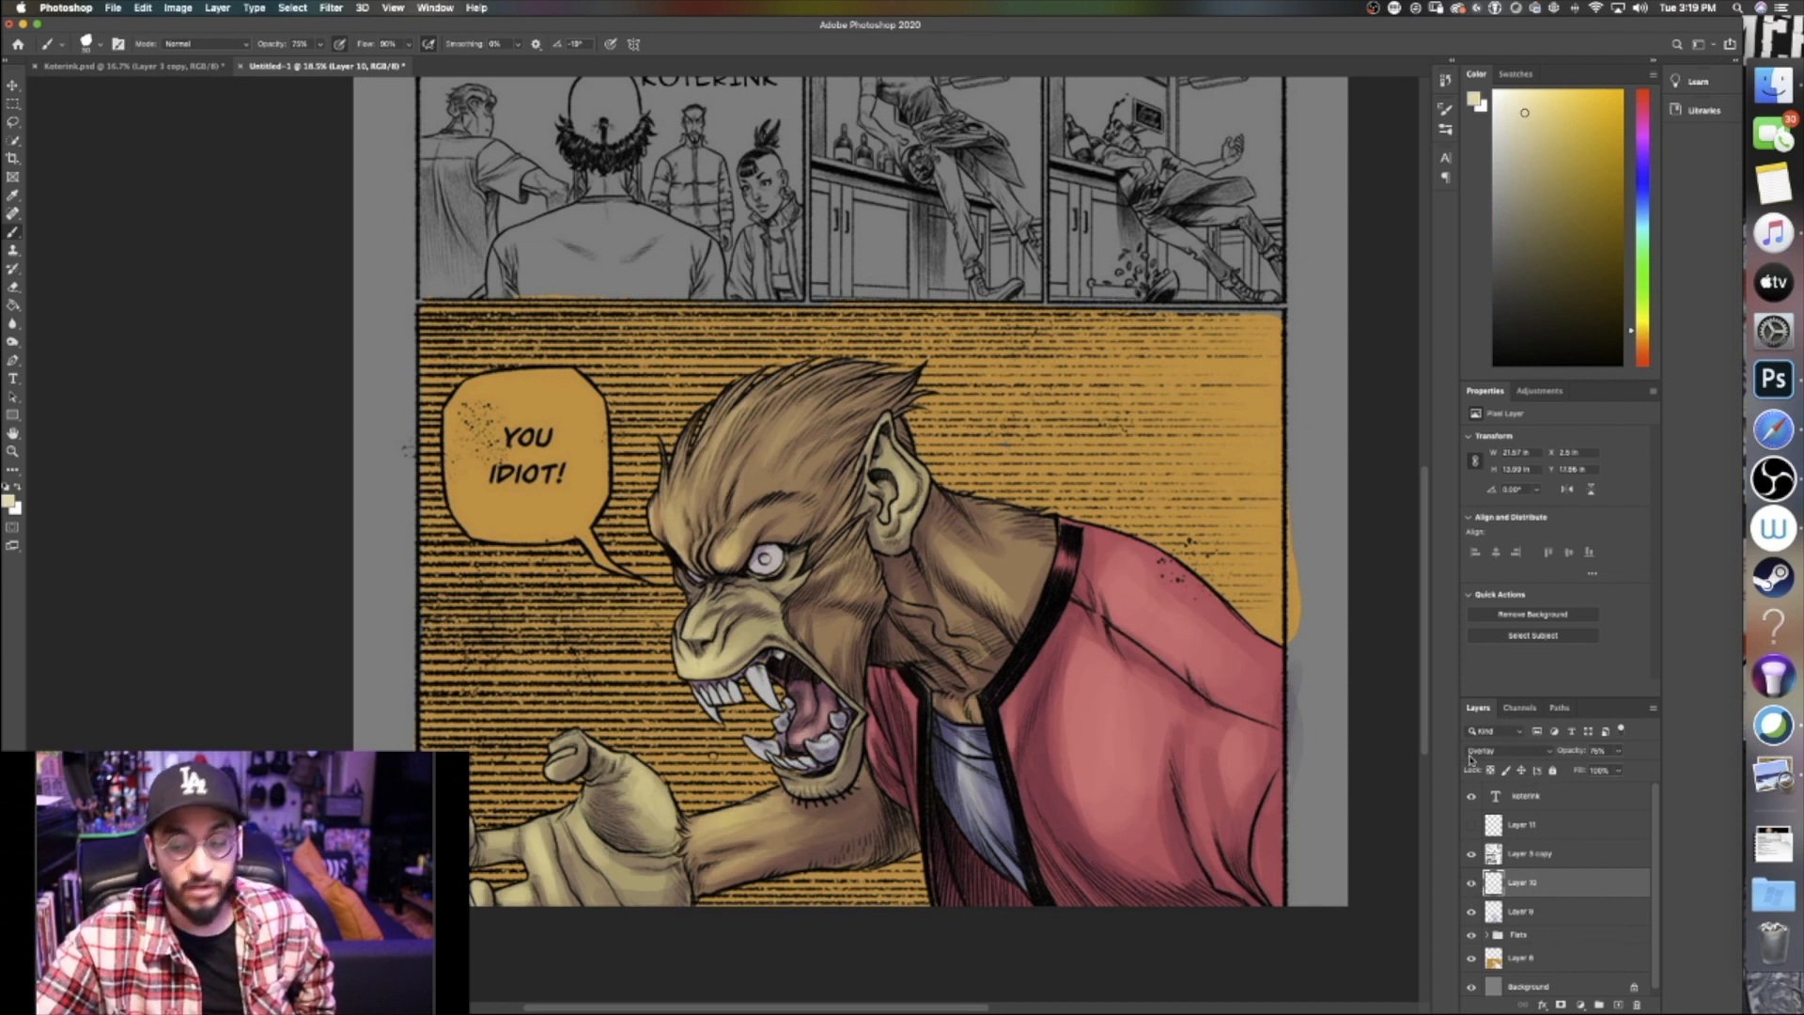
{"action": "scroll", "coordinate": [1503, 911], "scroll_direction": "down", "scroll_amount": 1}
{"action": "scroll", "coordinate": [1511, 894], "scroll_direction": "up", "scroll_amount": 1}
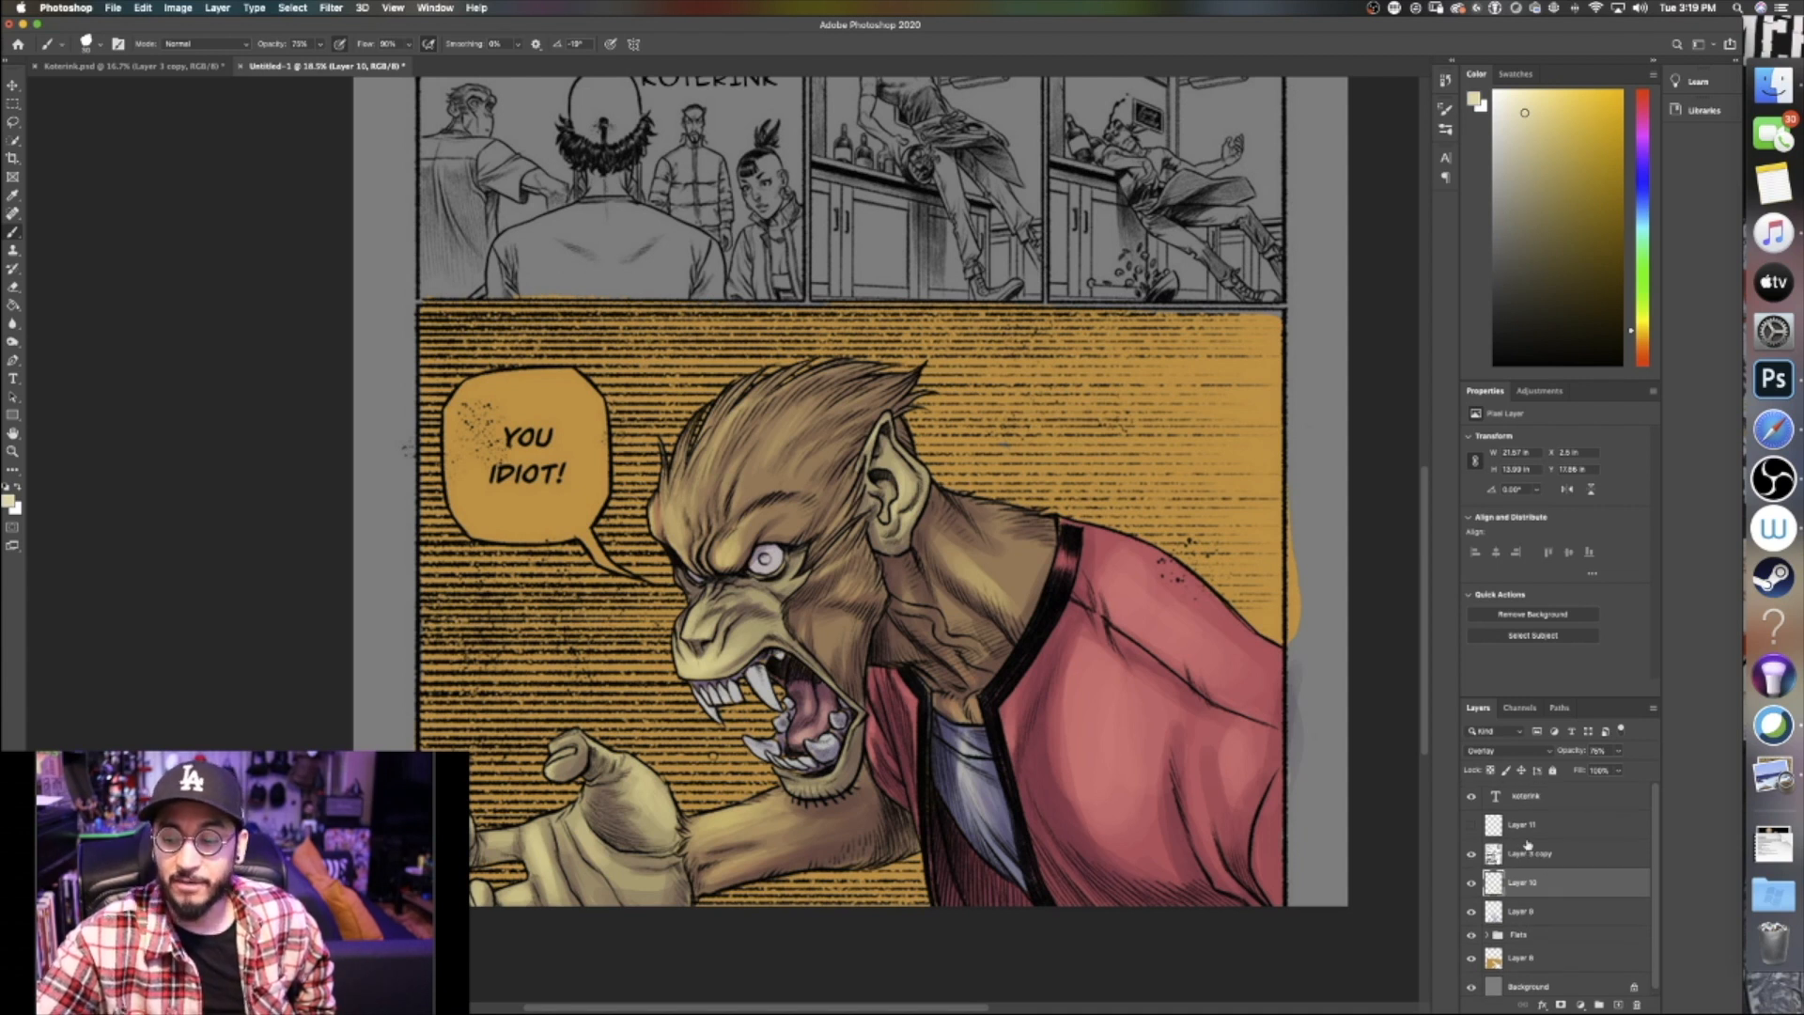
Select the line art copy and toggle the rim-light layer above it to compare the artwork, leaving the layer visible
{"action": "left_click", "coordinate": [1534, 853]}
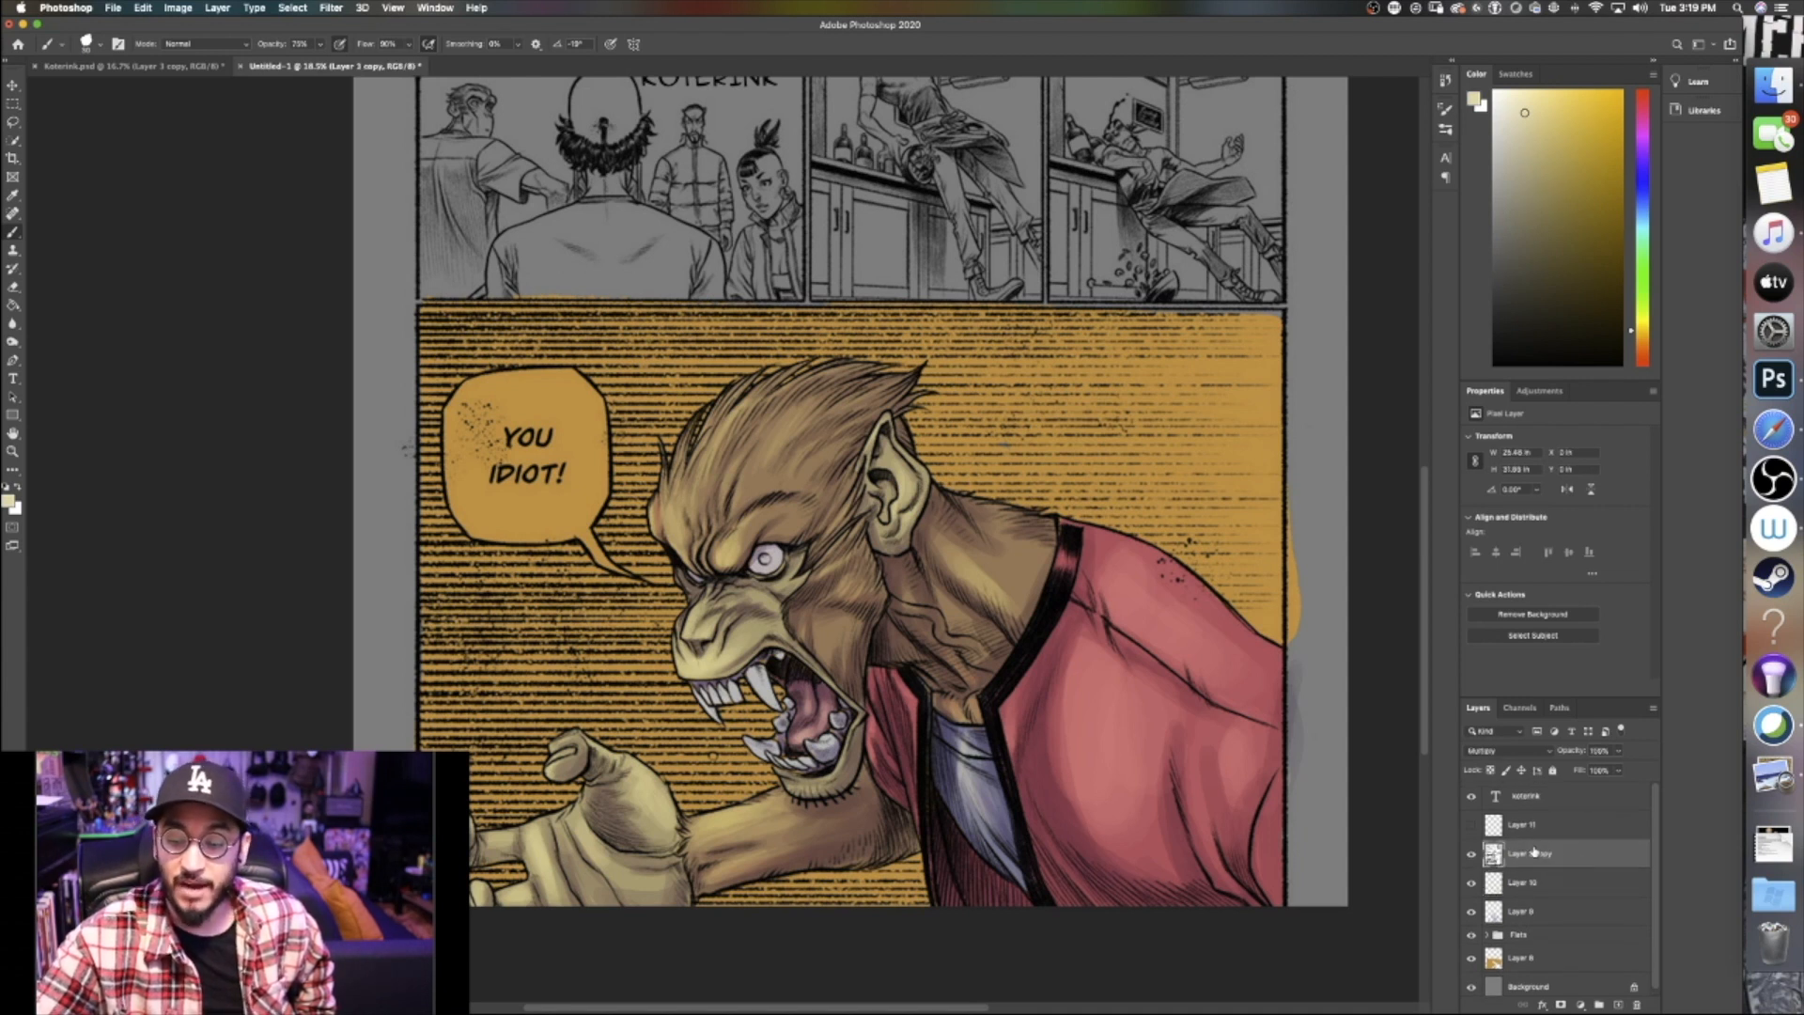
{"action": "left_click", "coordinate": [1471, 825]}
{"action": "left_click", "coordinate": [1471, 825]}
{"action": "left_click", "coordinate": [1472, 825]}
{"action": "left_click", "coordinate": [1471, 825]}
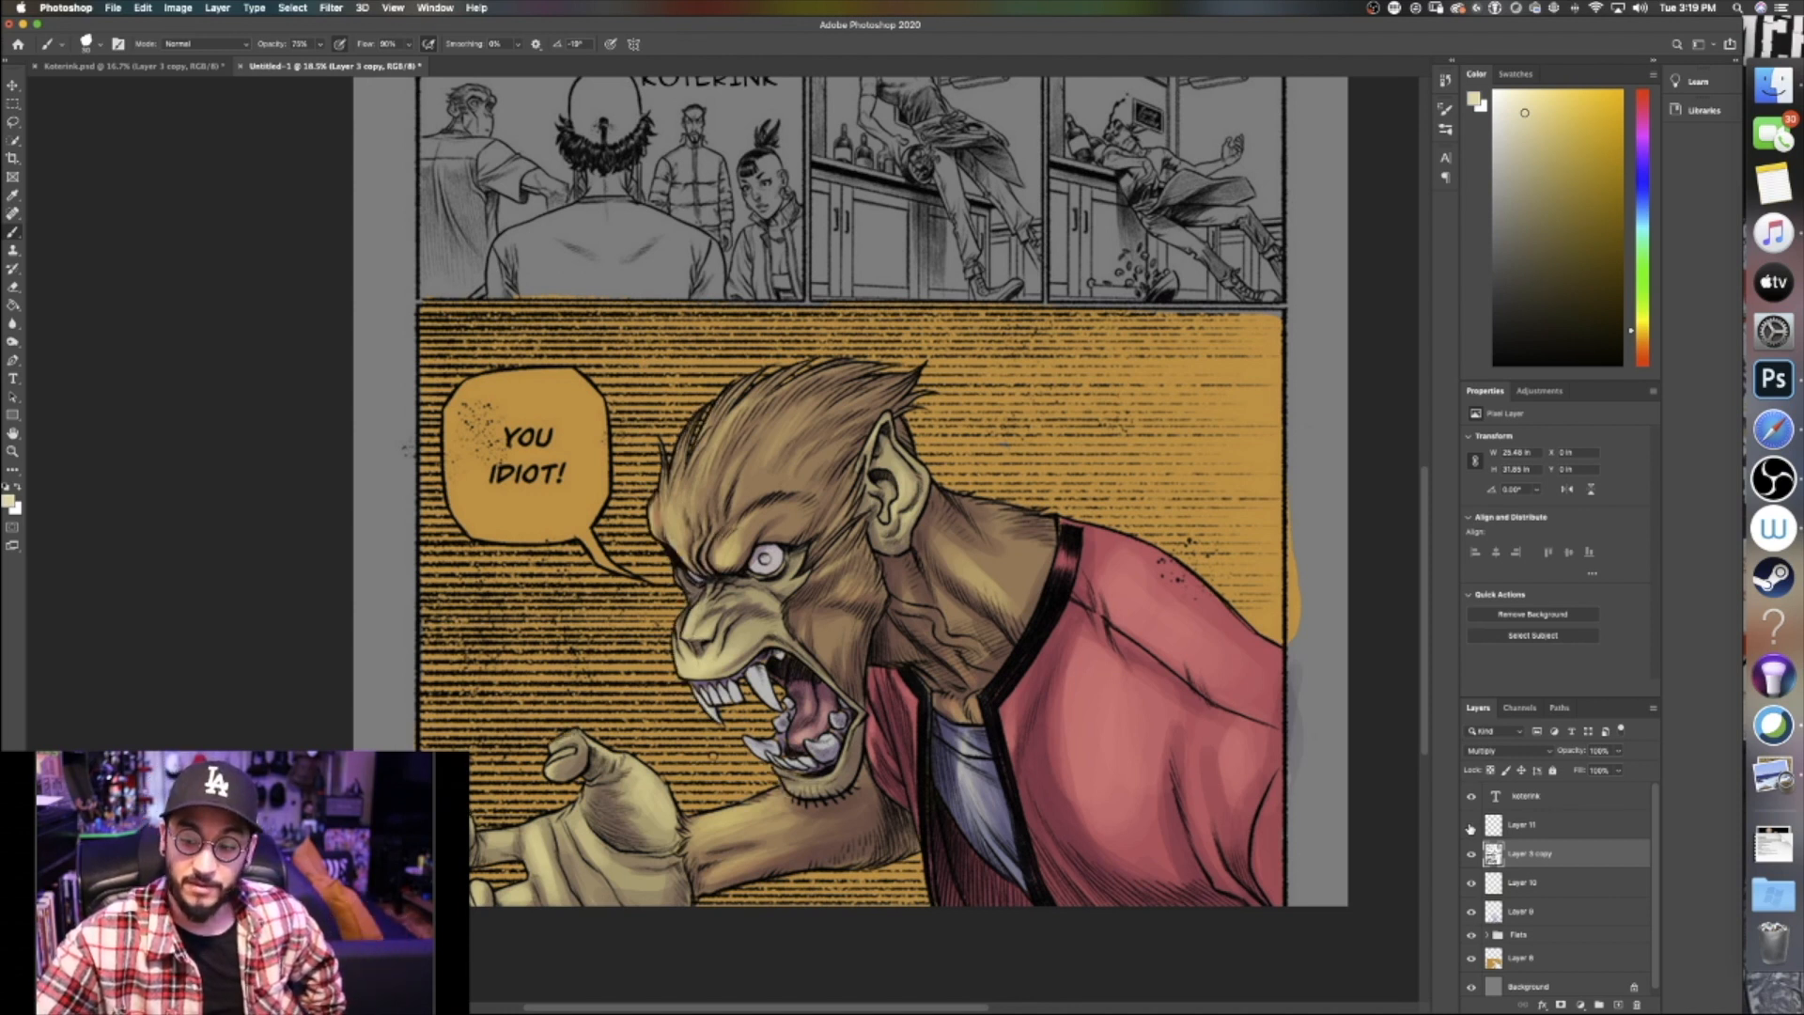
{"action": "left_click", "coordinate": [1472, 825]}
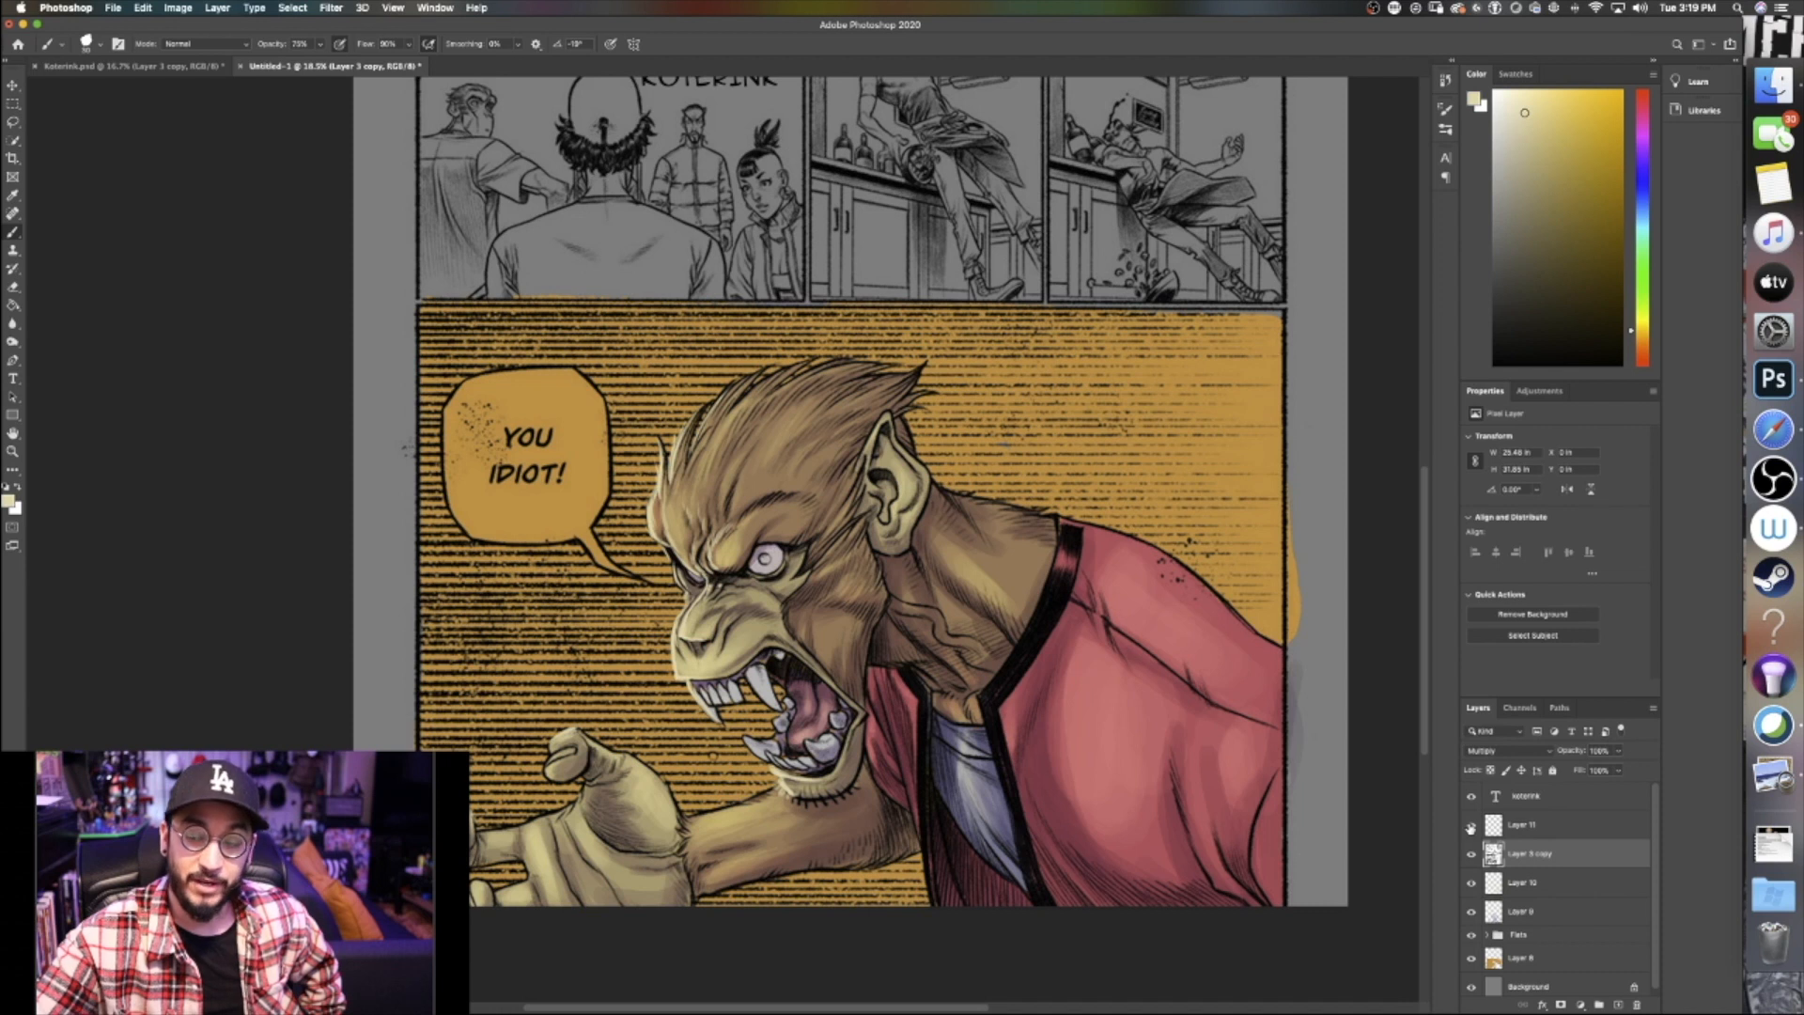
{"action": "left_click", "coordinate": [1471, 825]}
{"action": "left_click", "coordinate": [1471, 825]}
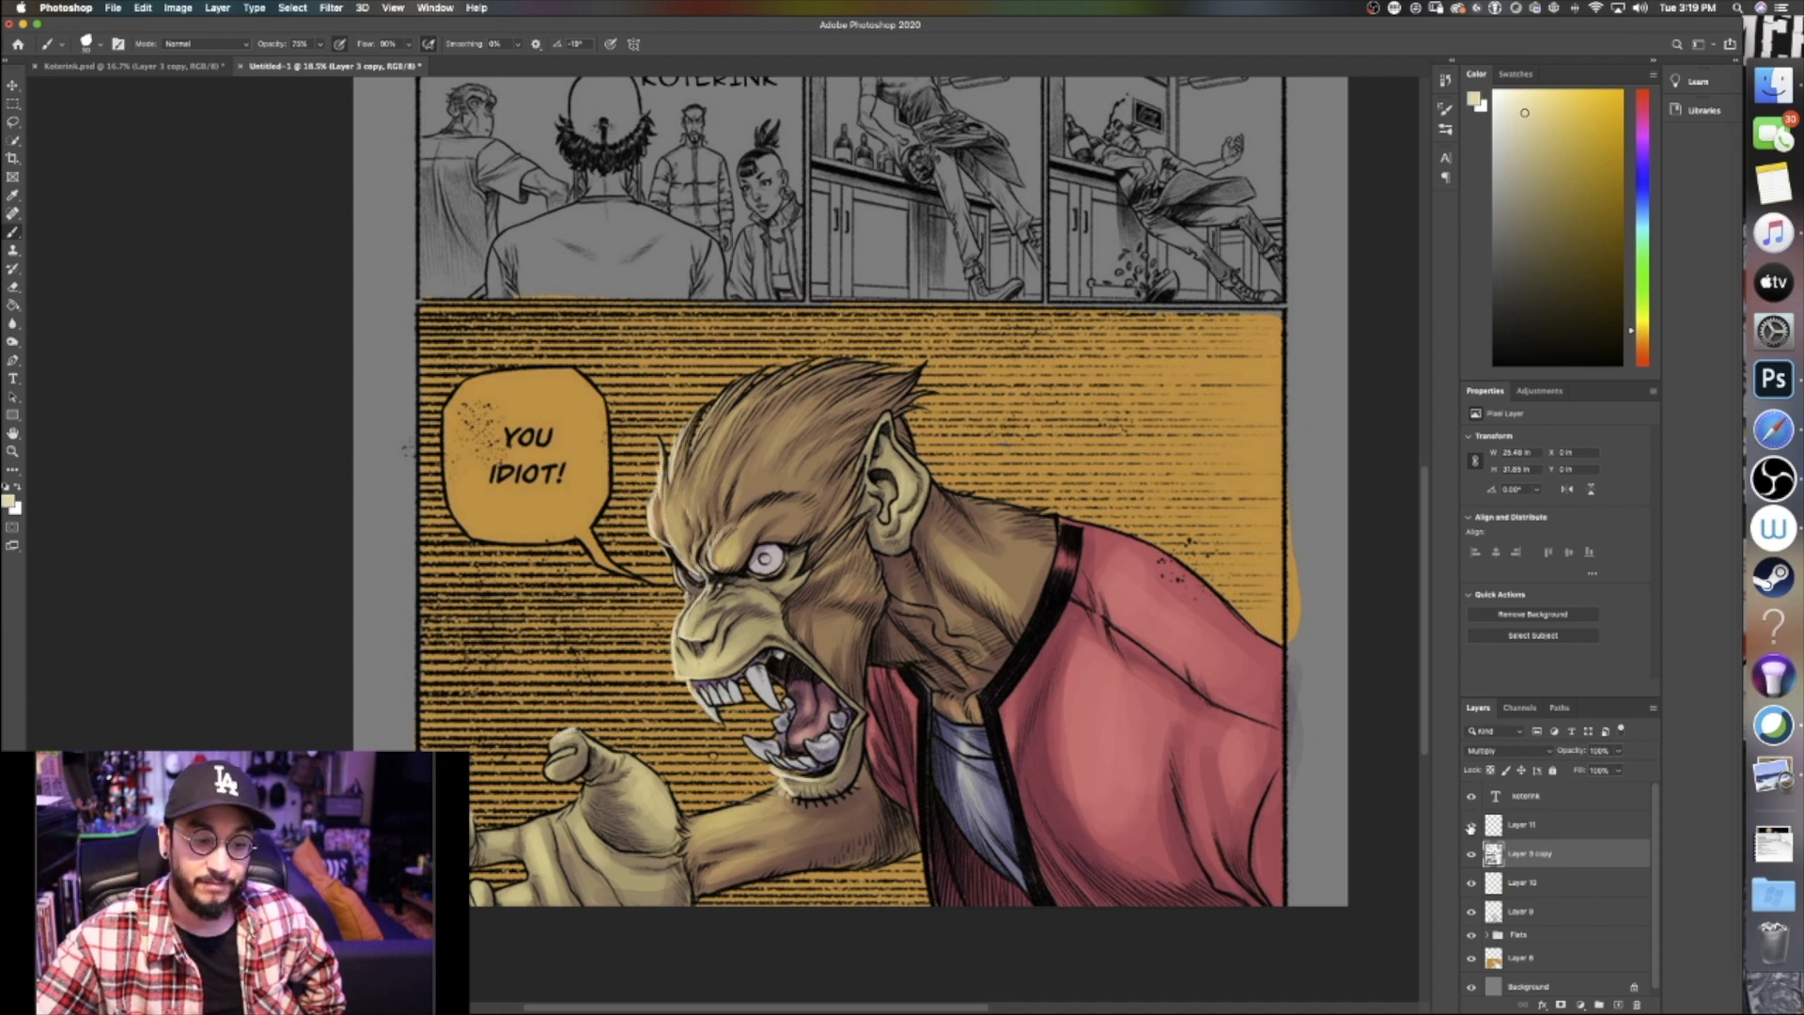
{"action": "left_click", "coordinate": [1471, 825]}
{"action": "left_click", "coordinate": [1471, 825]}
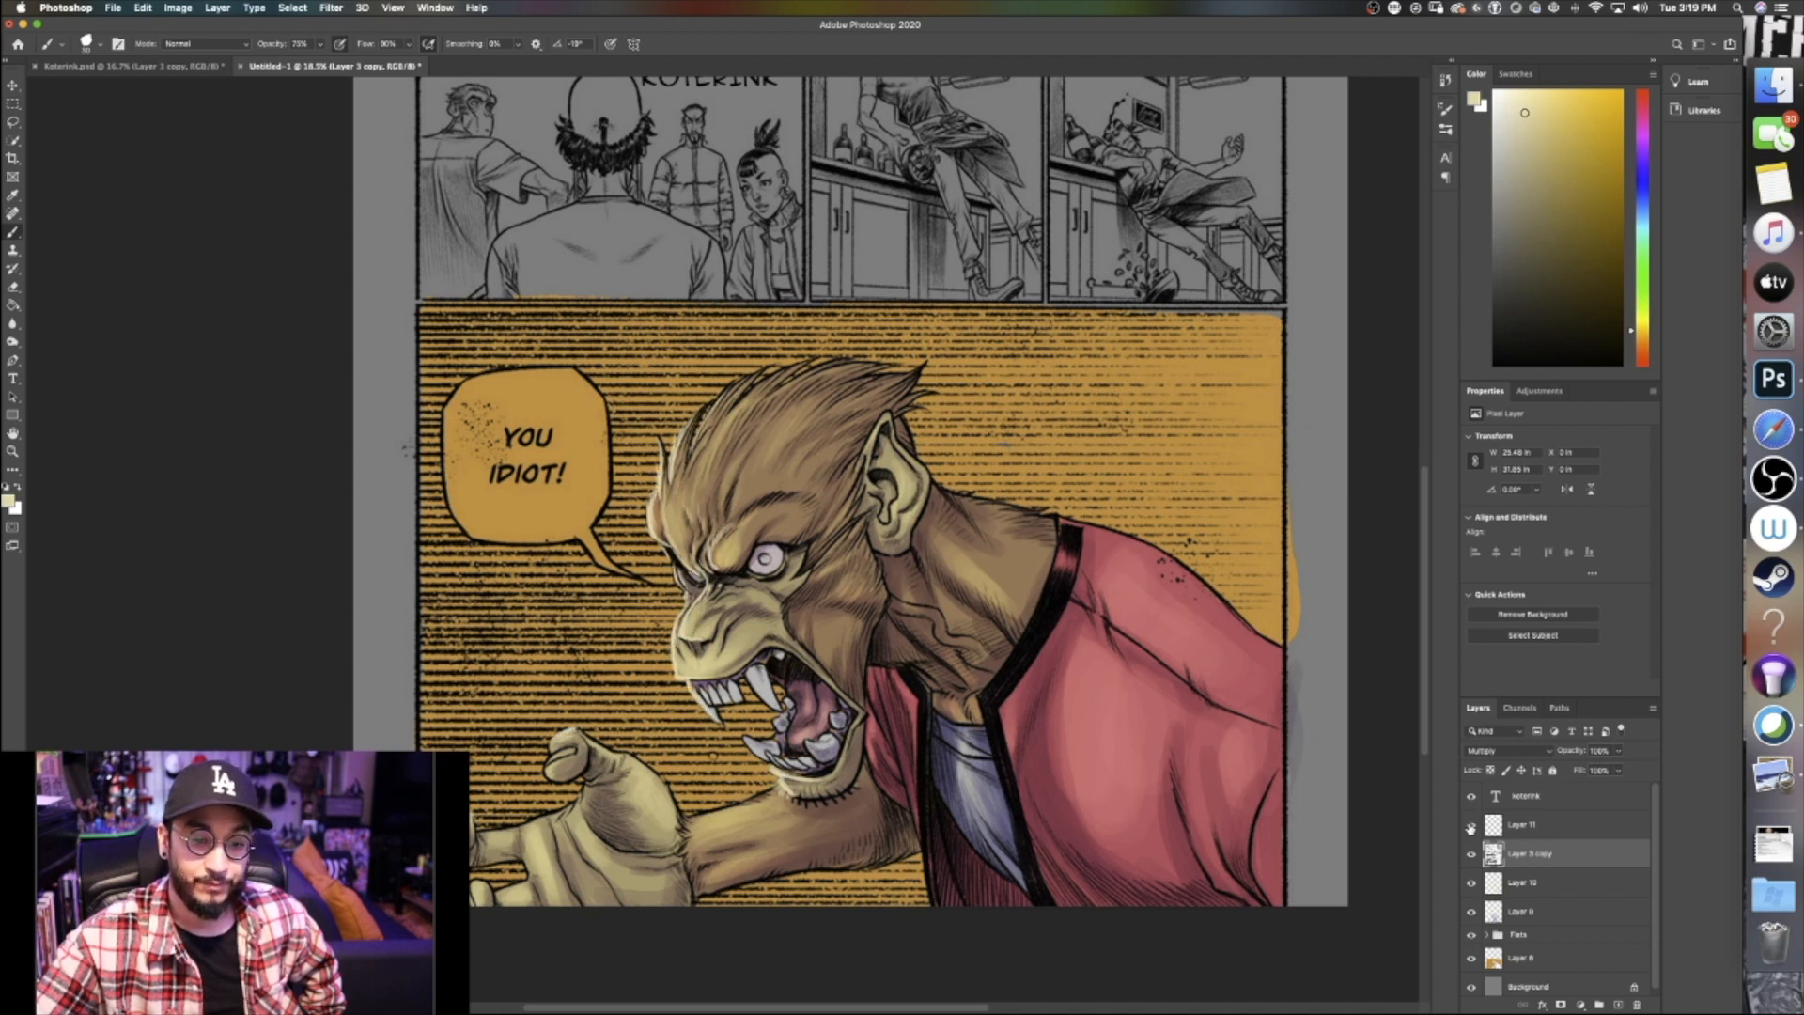
{"action": "scroll", "coordinate": [1575, 904], "scroll_direction": "down", "scroll_amount": 1}
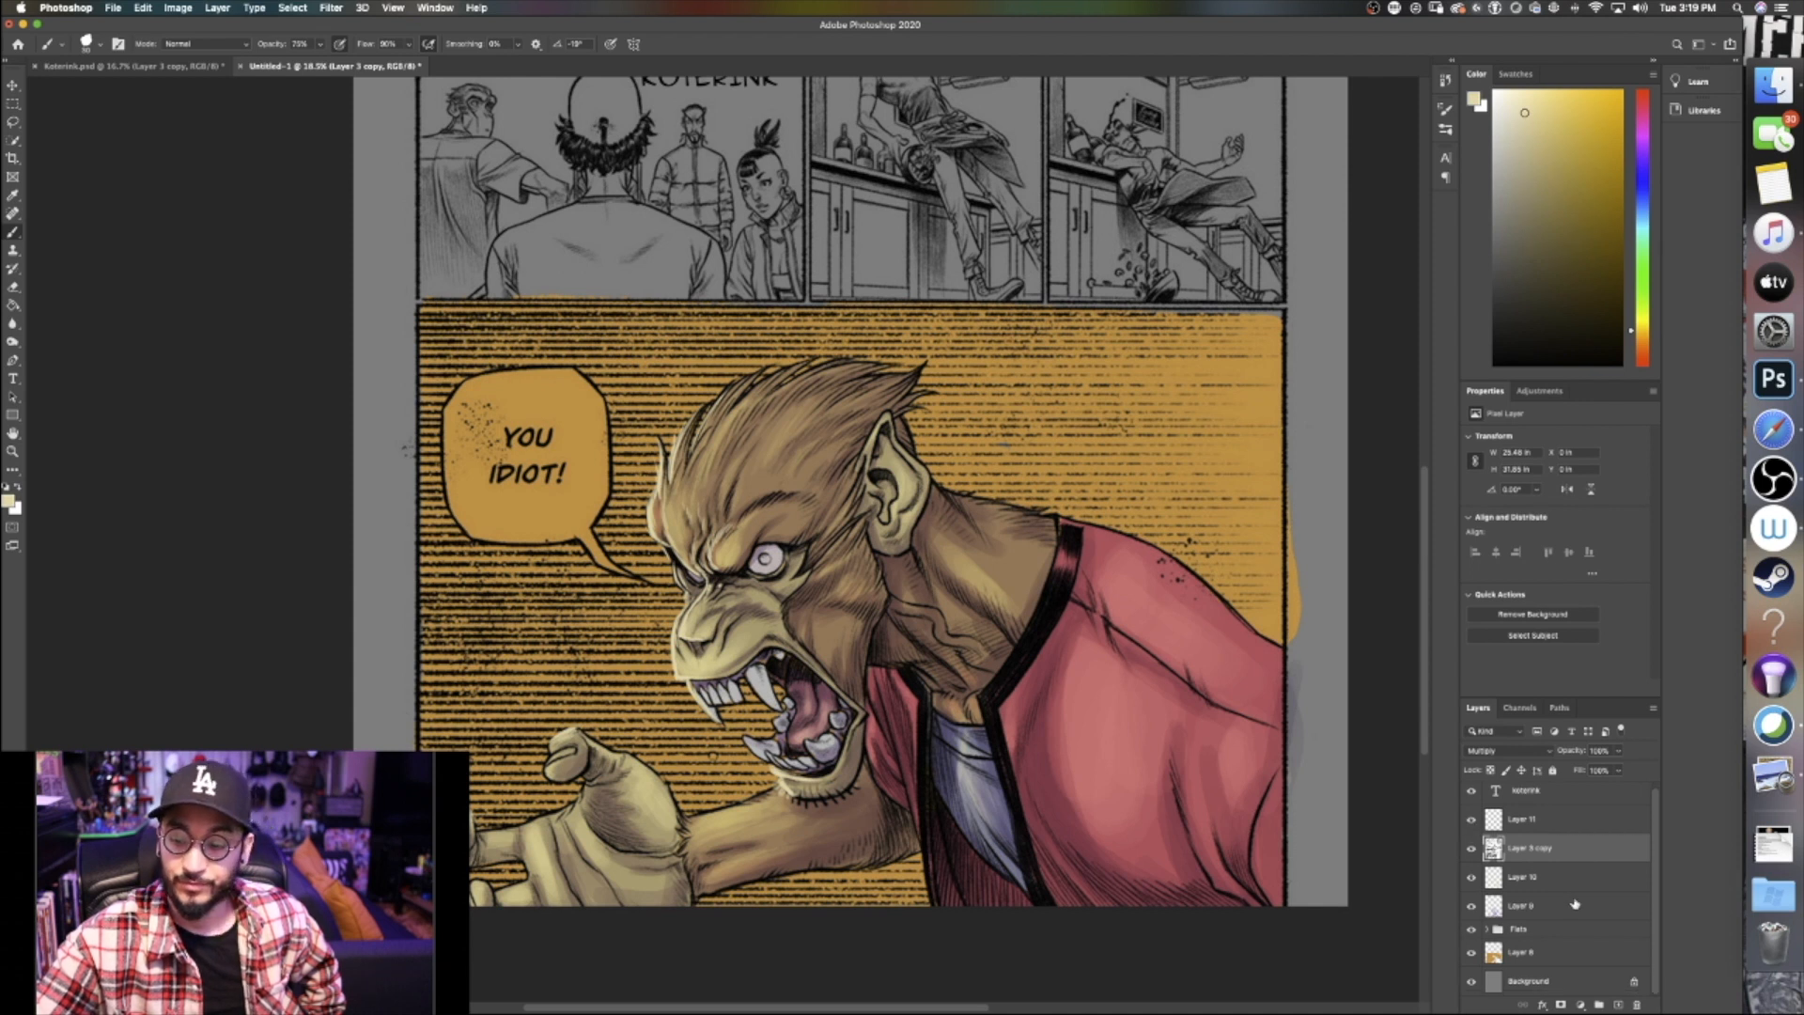